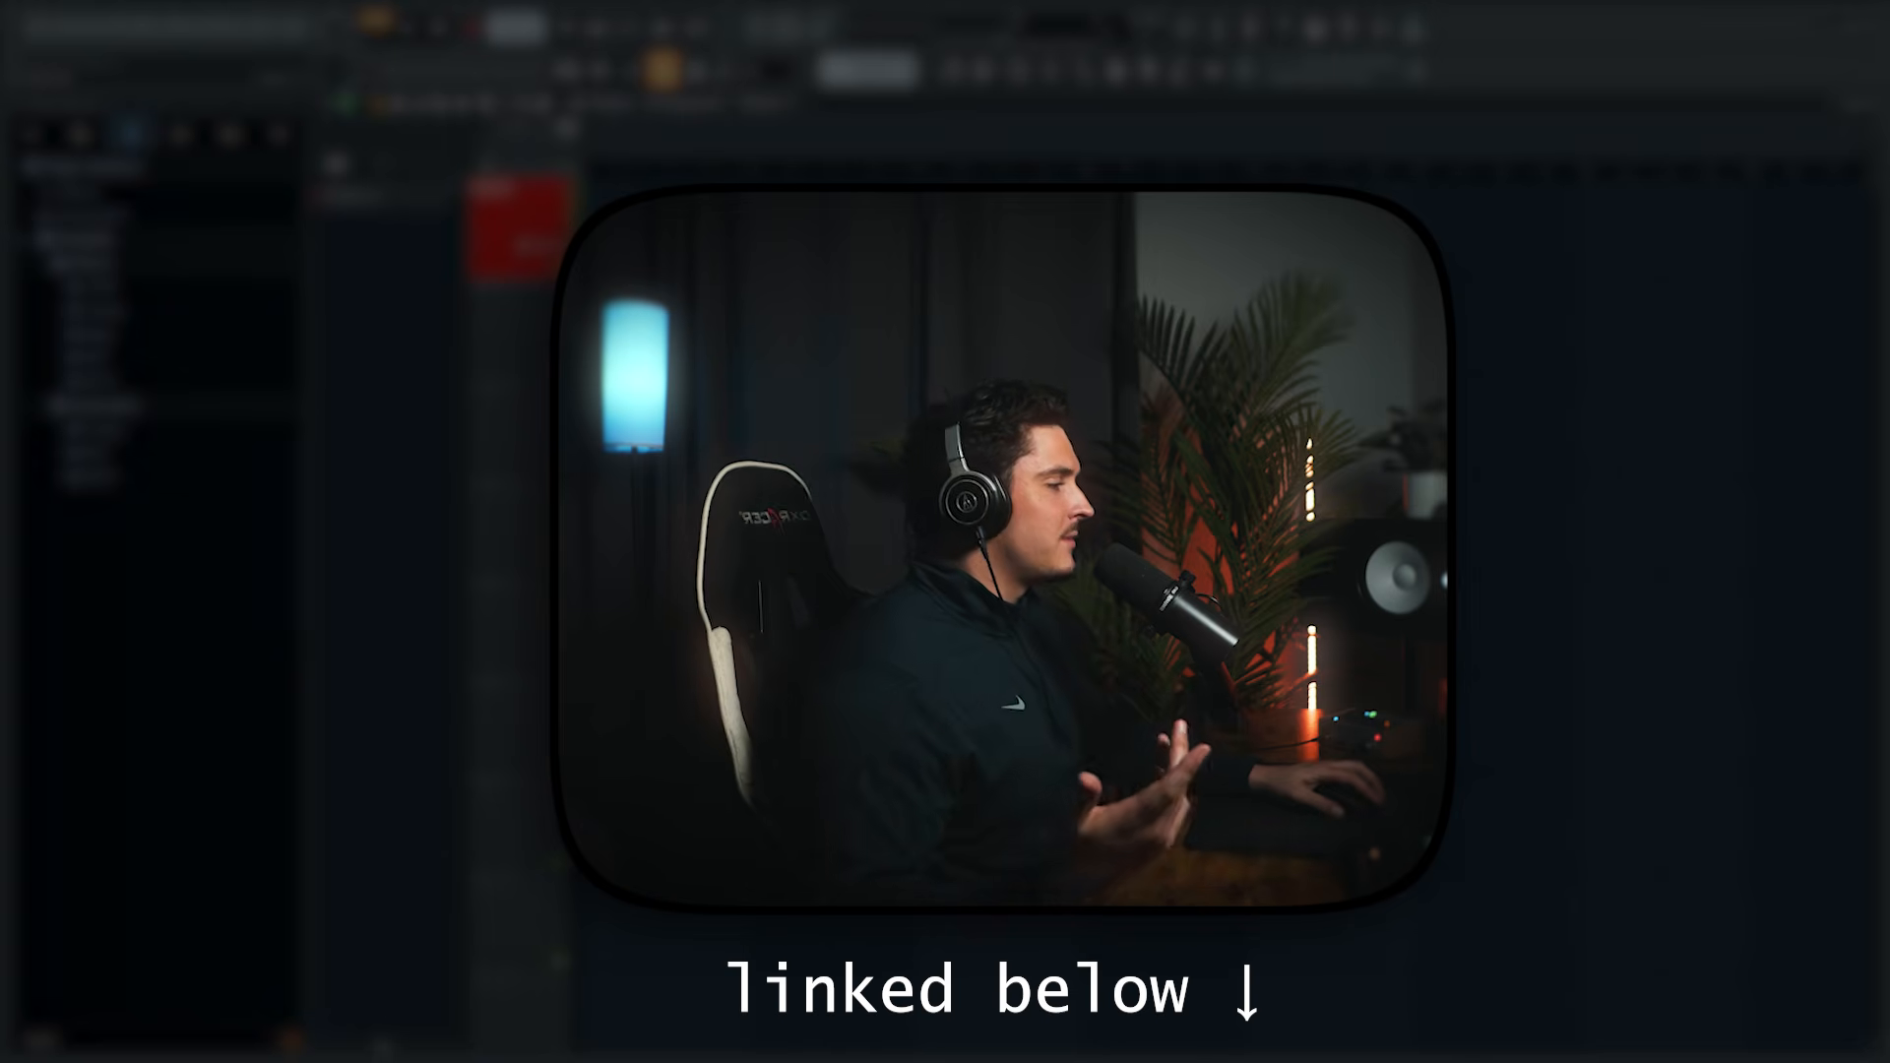
Step: Preview several of the MP3 beats shared in the Discord server's beats channel
{"action": "left_click", "coordinate": [763, 478]}
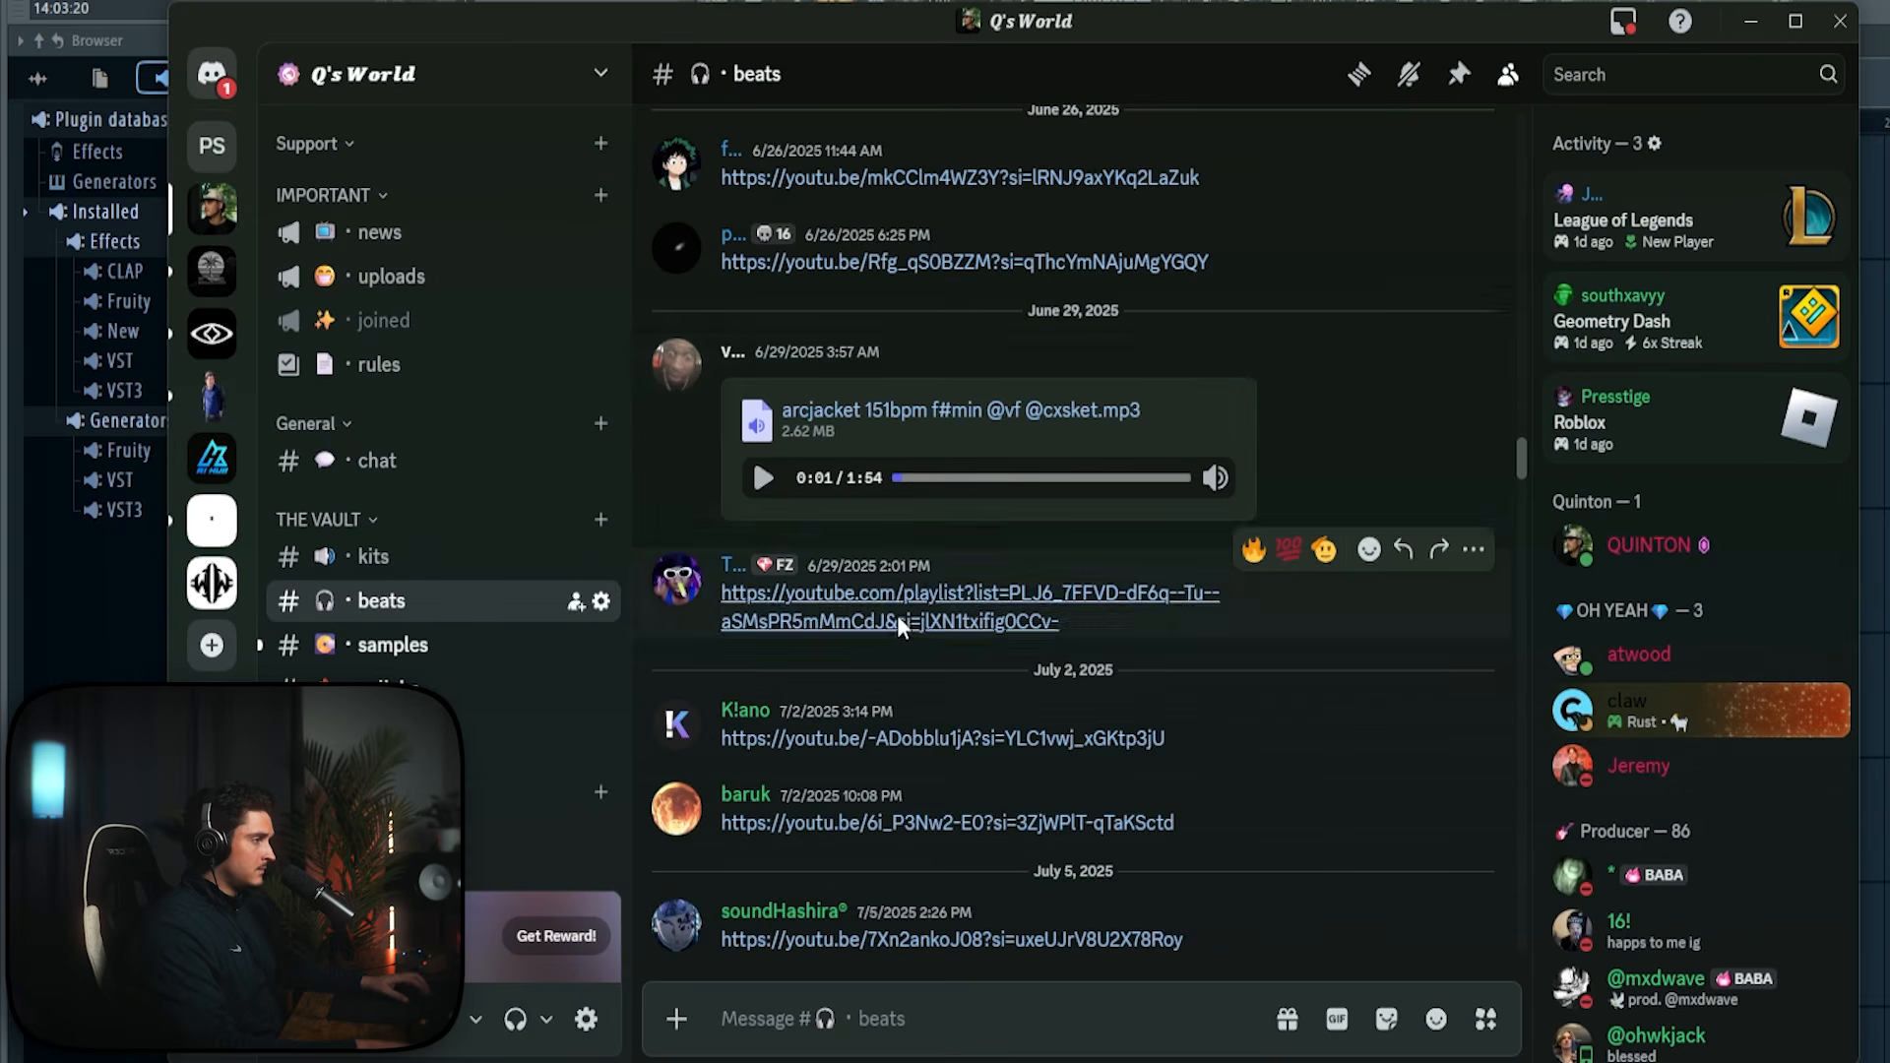
{"action": "scroll", "coordinate": [842, 574], "scroll_direction": "up", "scroll_amount": 6}
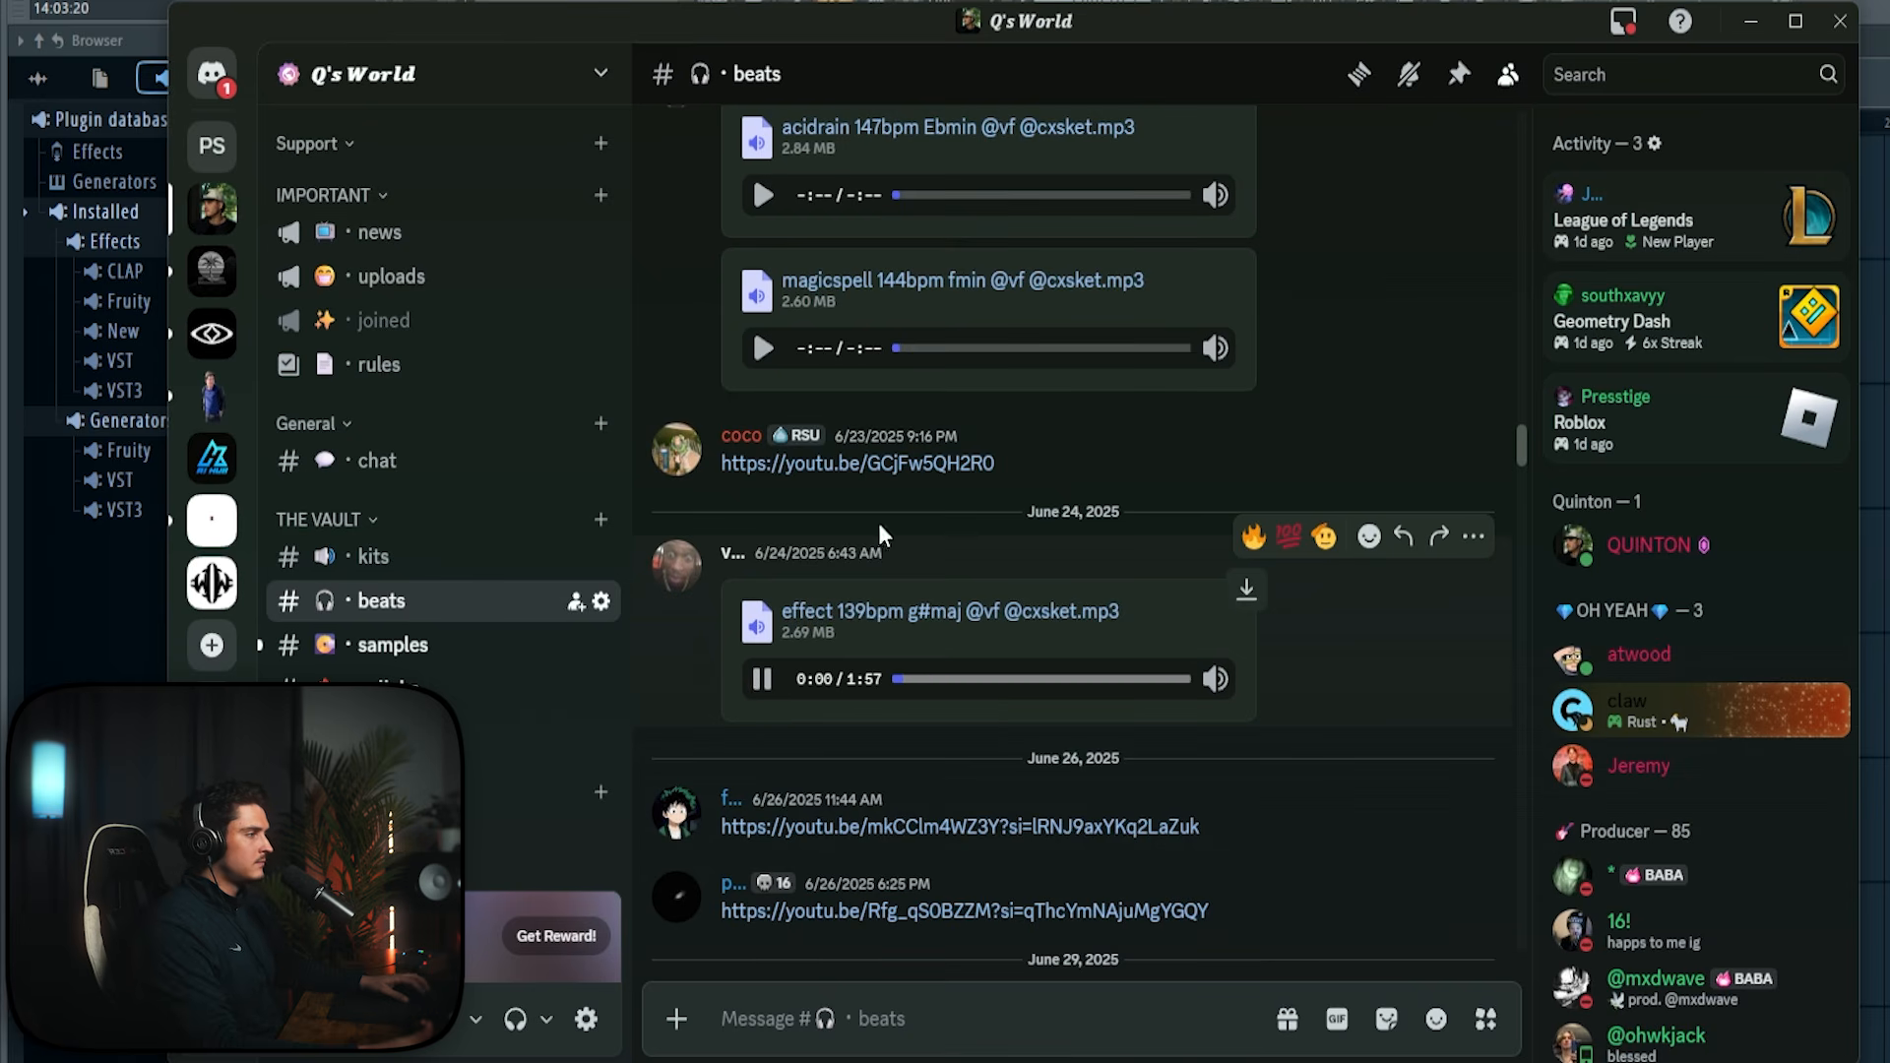
{"action": "left_click", "coordinate": [763, 348]}
{"action": "scroll", "coordinate": [738, 529], "scroll_direction": "up", "scroll_amount": 1}
{"action": "left_click", "coordinate": [762, 477]}
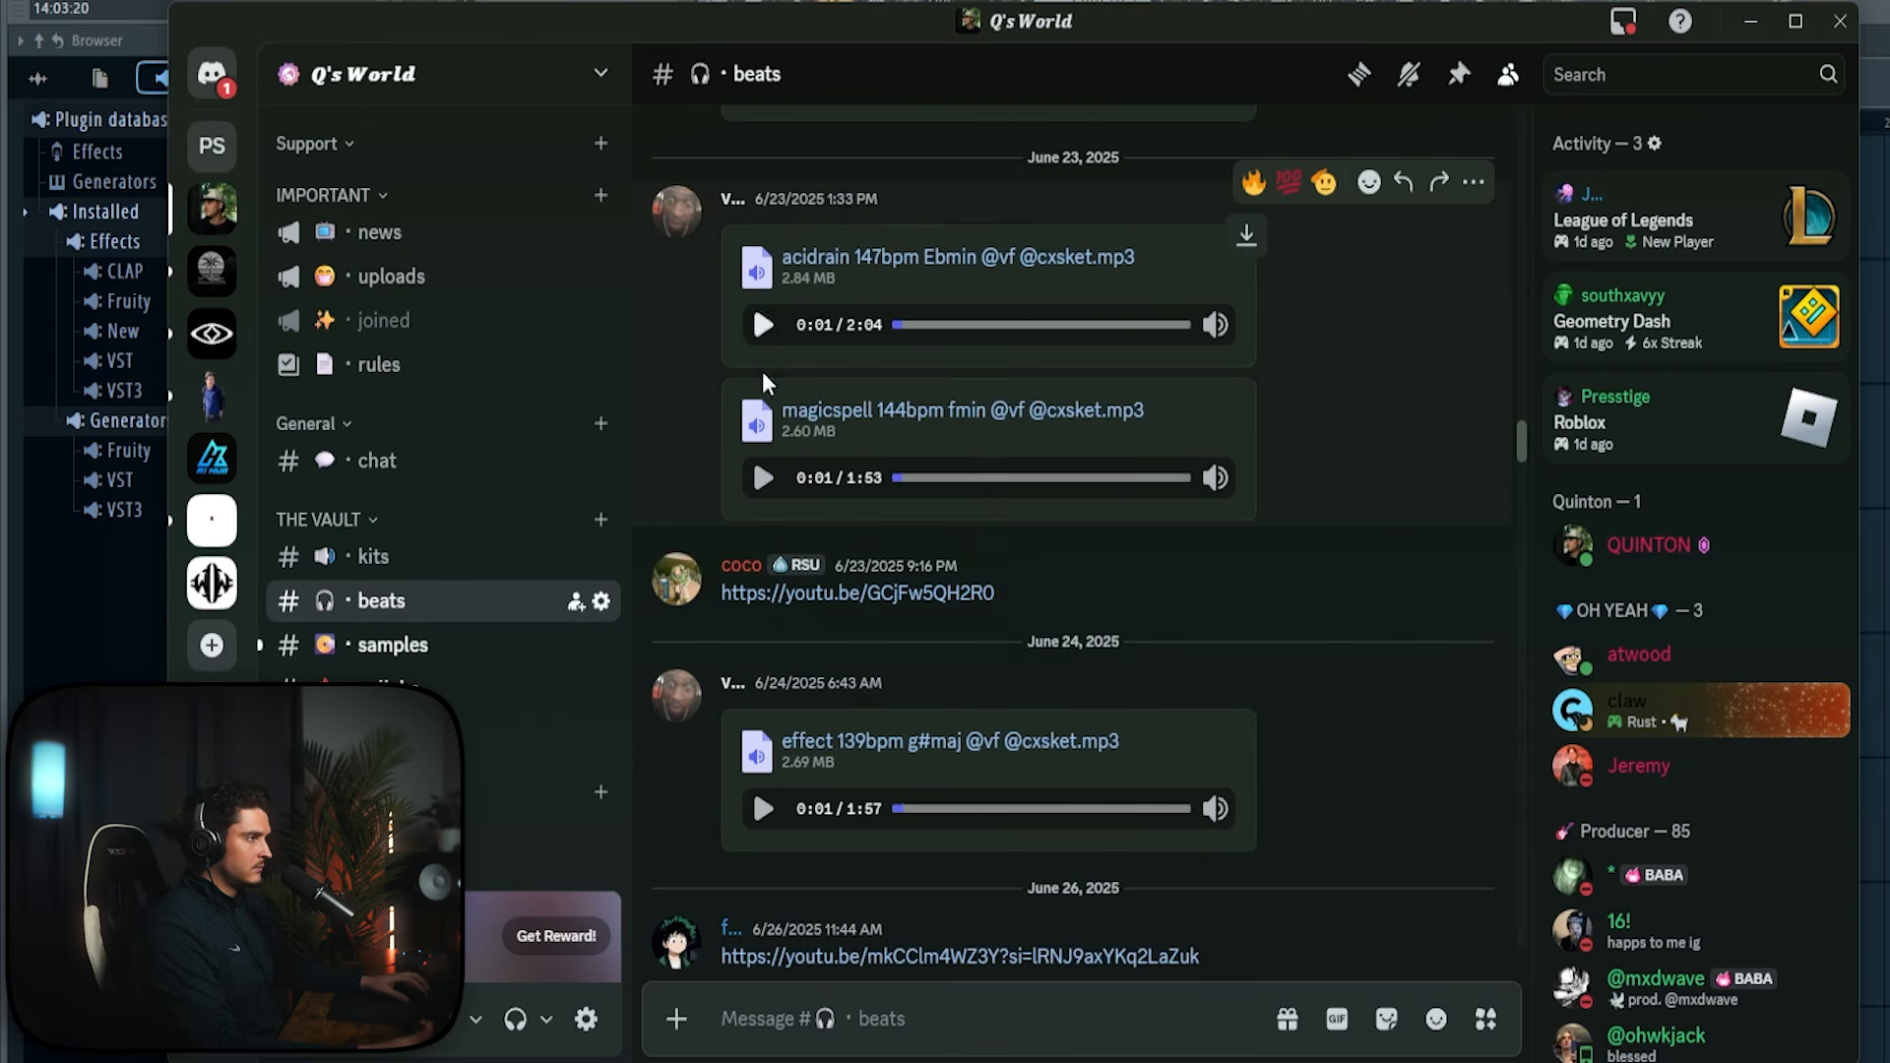
{"action": "scroll", "coordinate": [768, 344], "scroll_direction": "up", "scroll_amount": 5}
{"action": "left_click", "coordinate": [764, 571]}
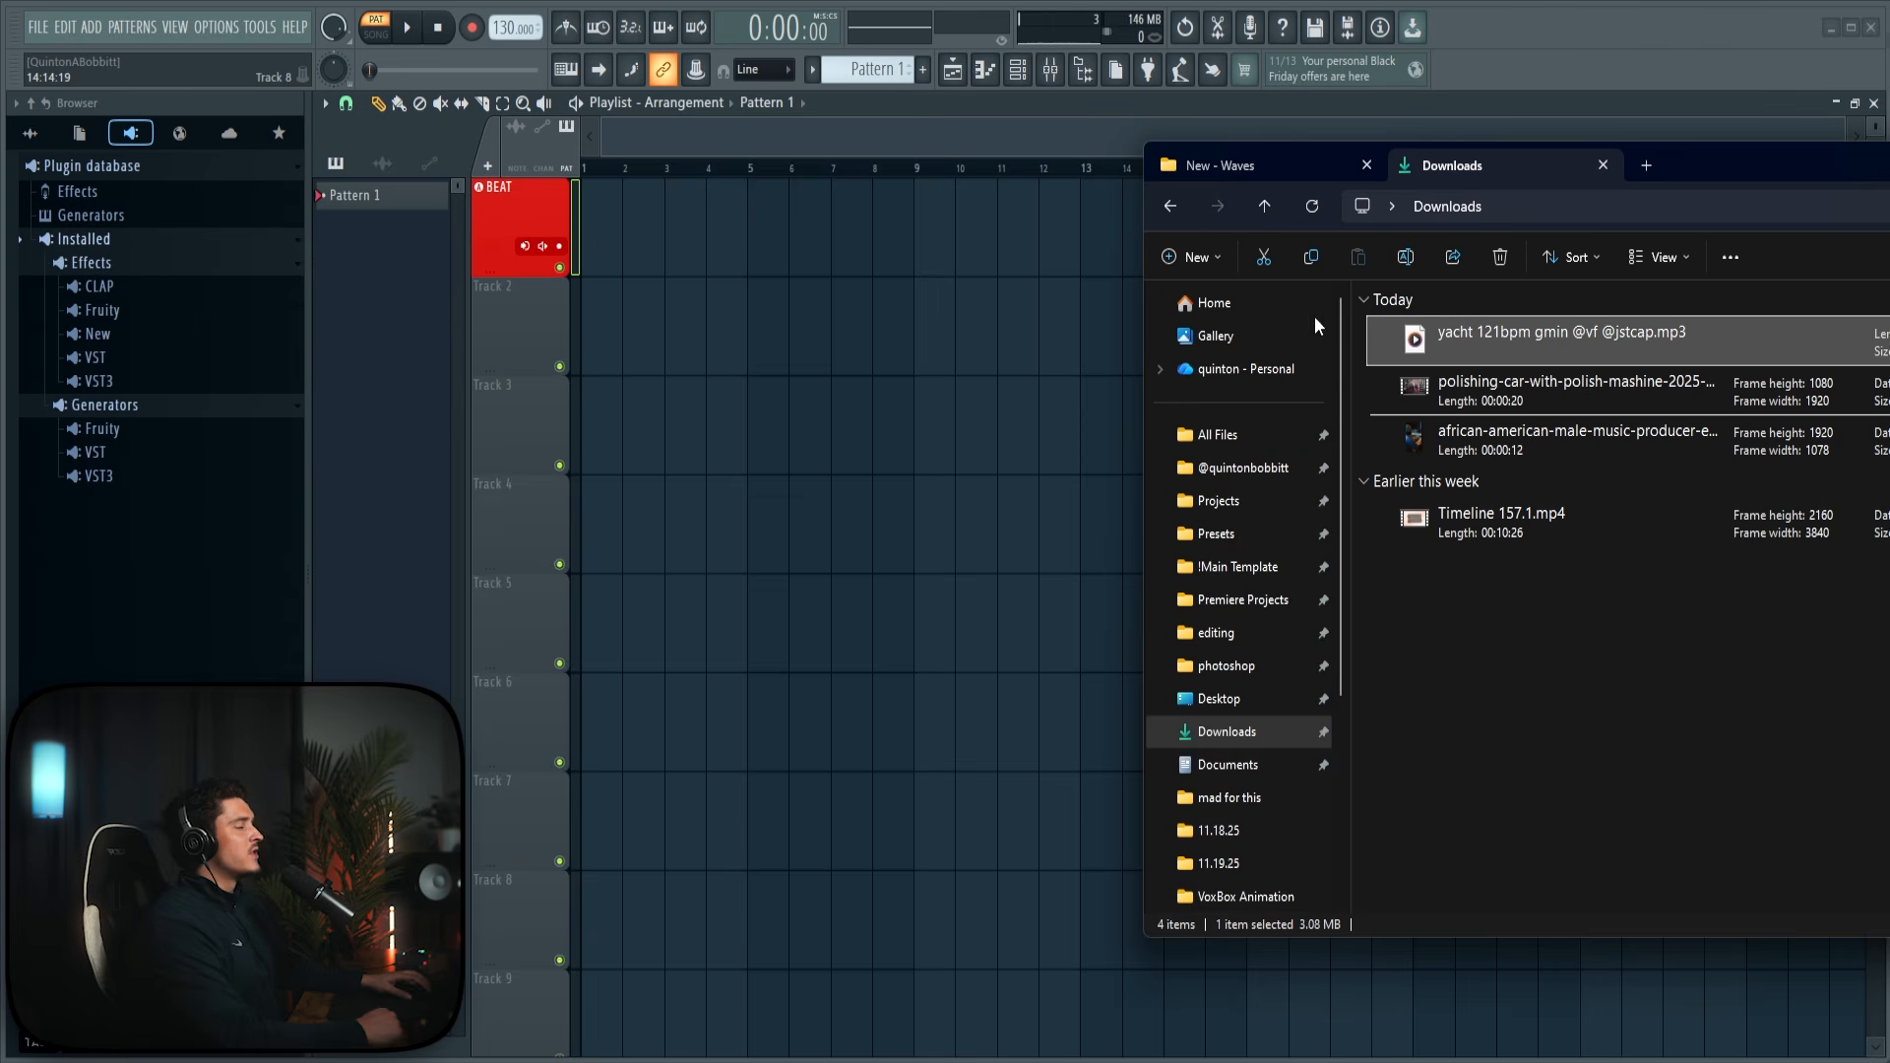
{"action": "left_click_drag", "start_coordinate": [1487, 333], "coordinate": [595, 221]}
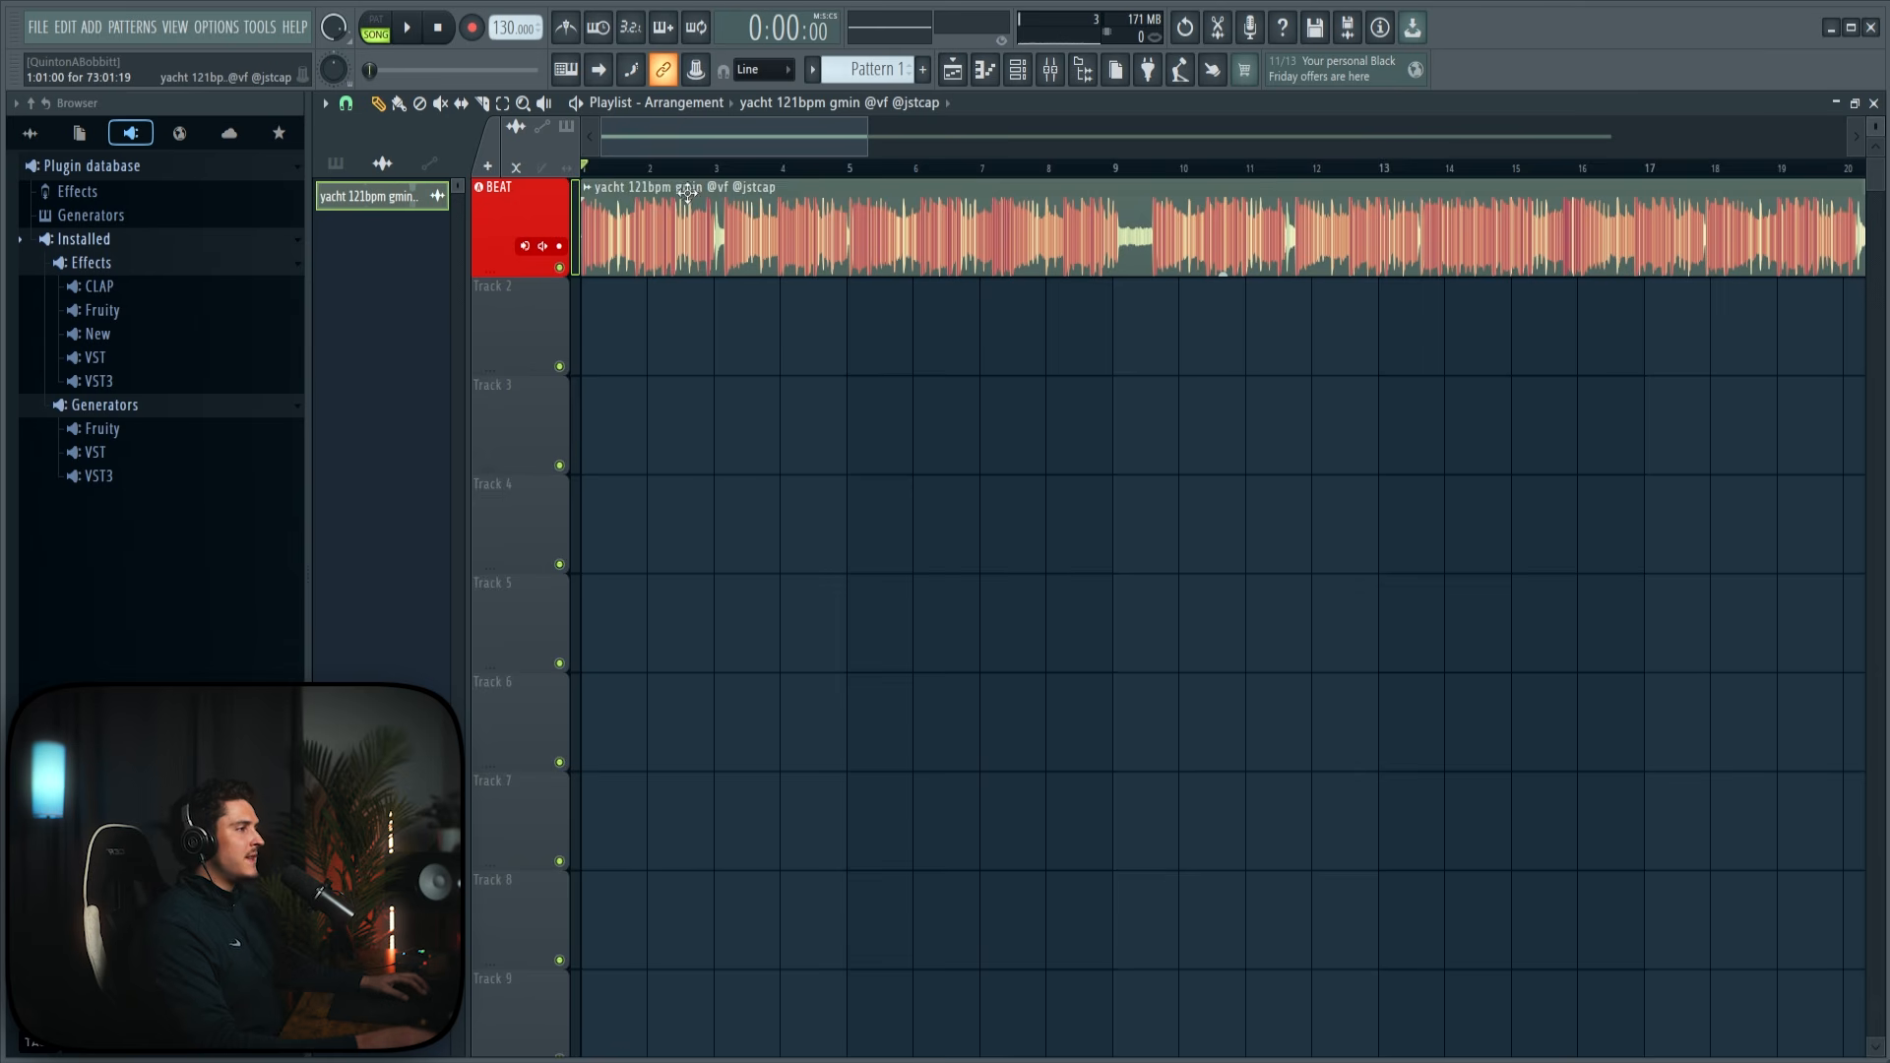
{"action": "scroll", "coordinate": [509, 27], "scroll_direction": "down", "scroll_amount": 9}
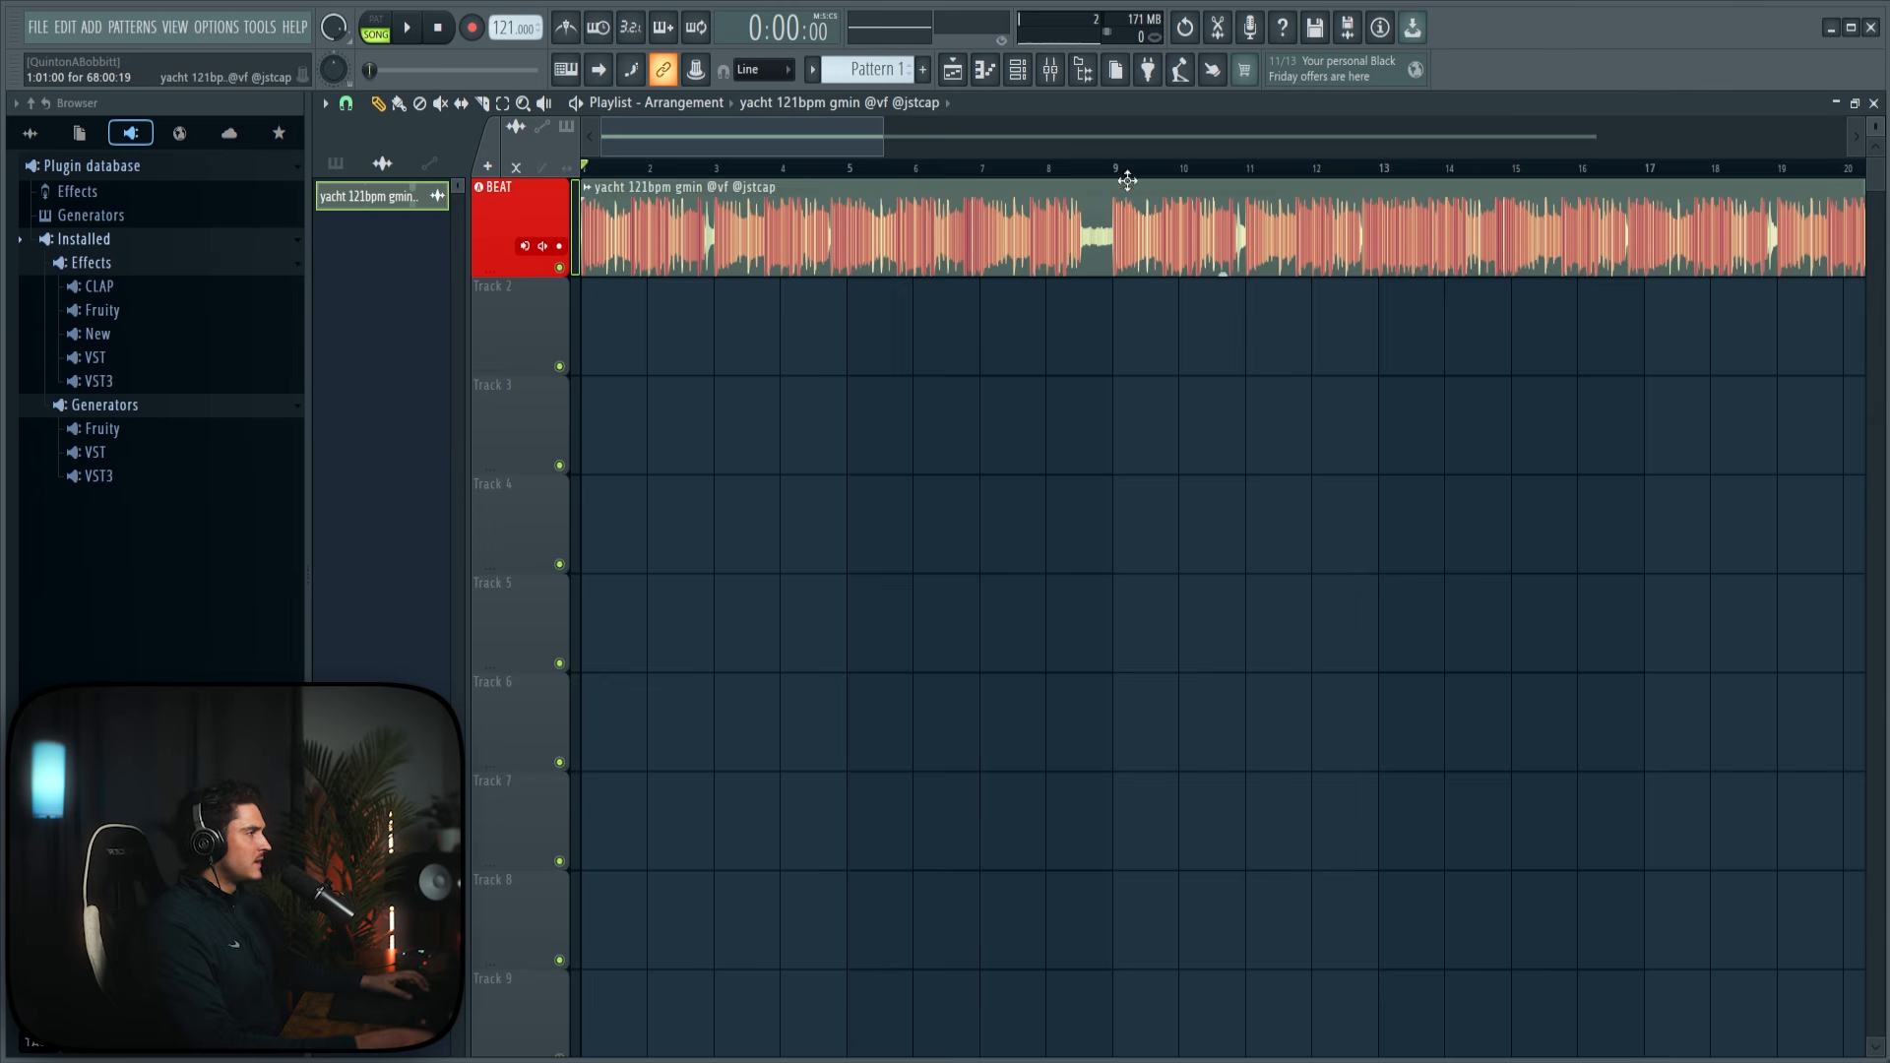
Step: Slip the beat audio inside its clip so the drop after the quiet gap lines up with bar 9
{"action": "scroll", "coordinate": [1117, 172], "scroll_direction": "up", "scroll_amount": 12}
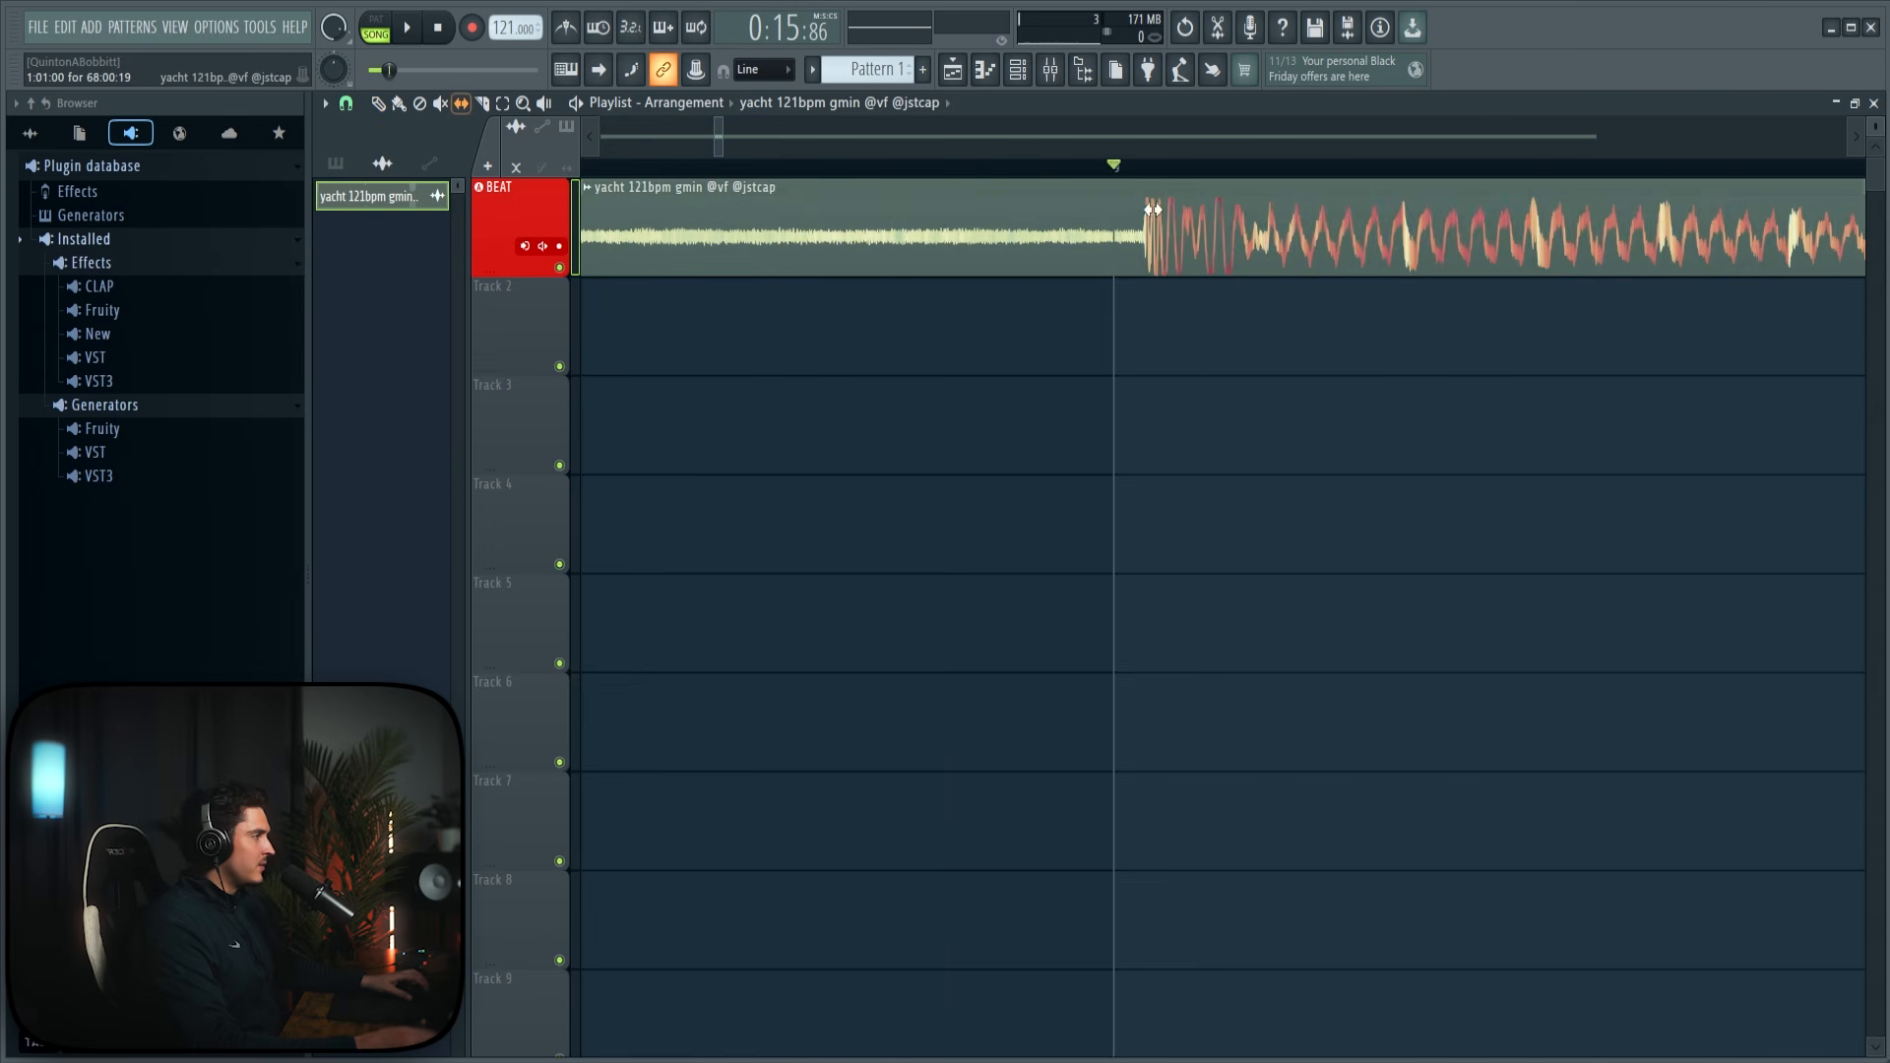
{"action": "left_click_drag", "start_coordinate": [1150, 254], "coordinate": [1142, 257]}
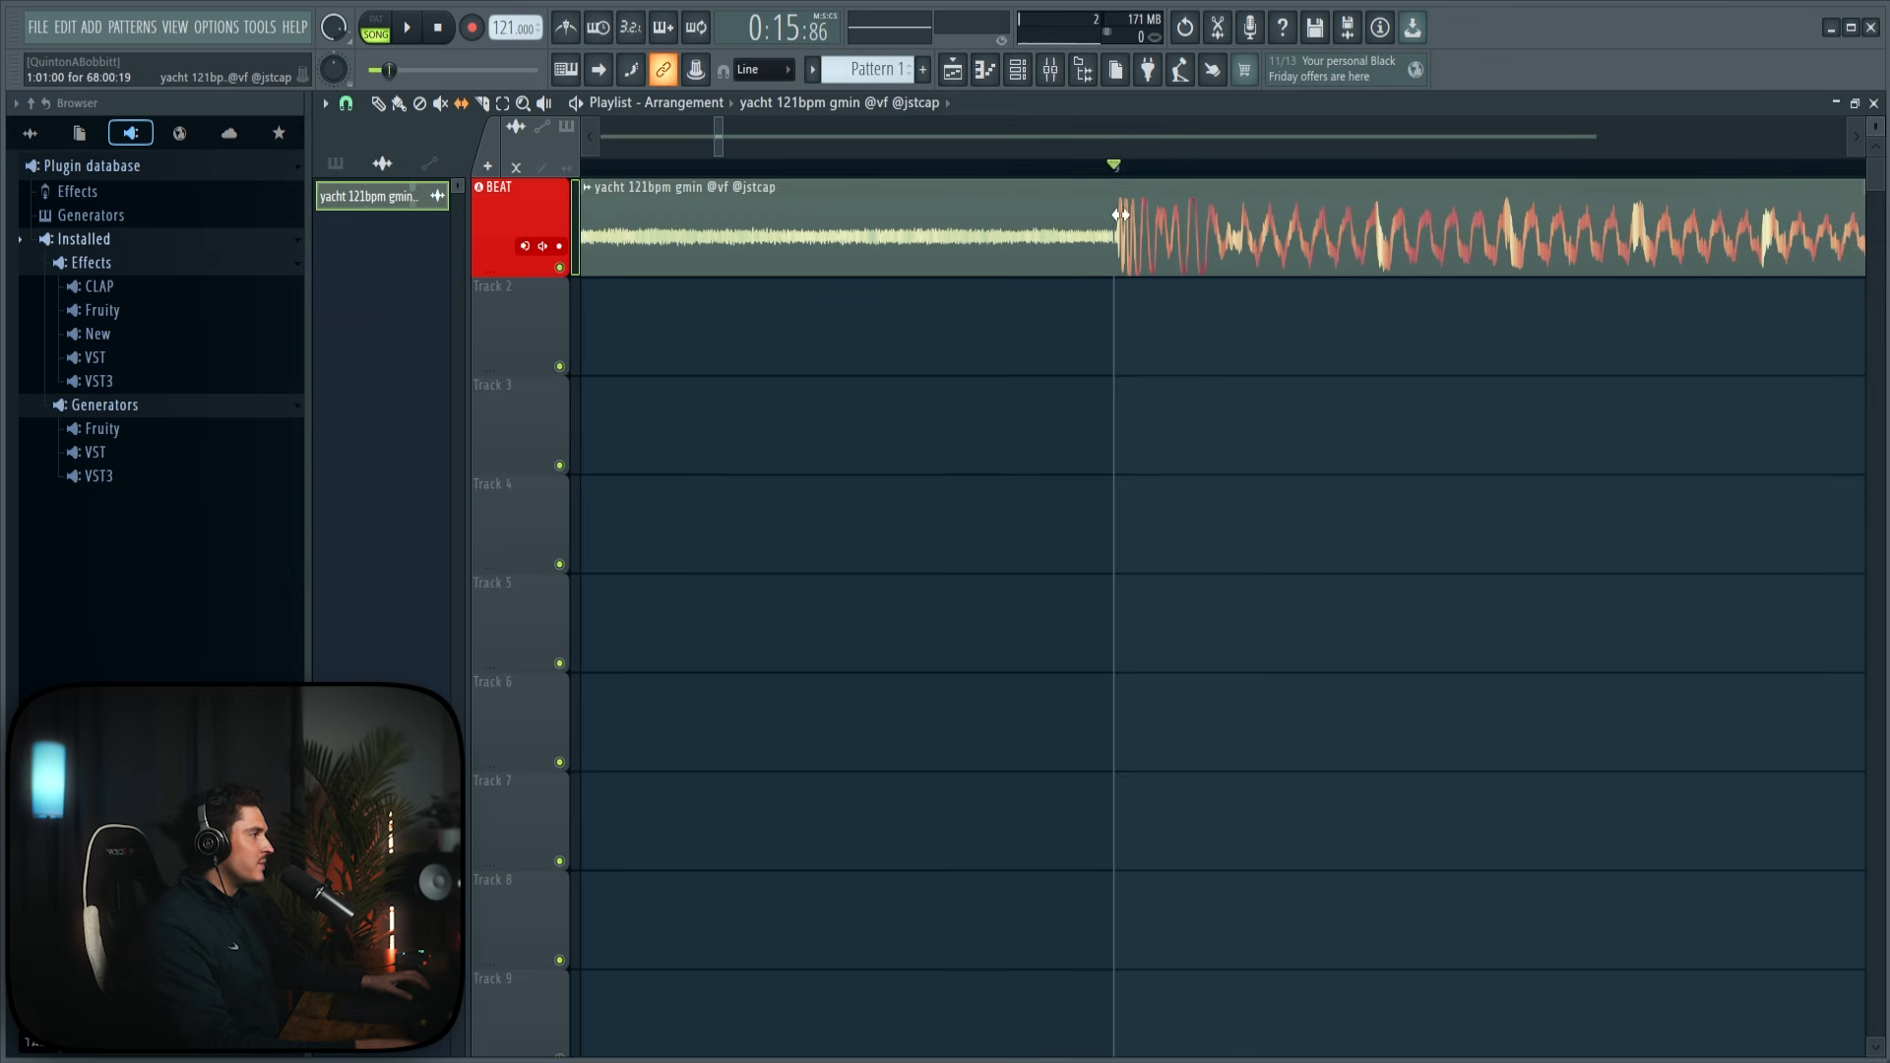
{"action": "scroll", "coordinate": [1113, 173], "scroll_direction": "down", "scroll_amount": 12}
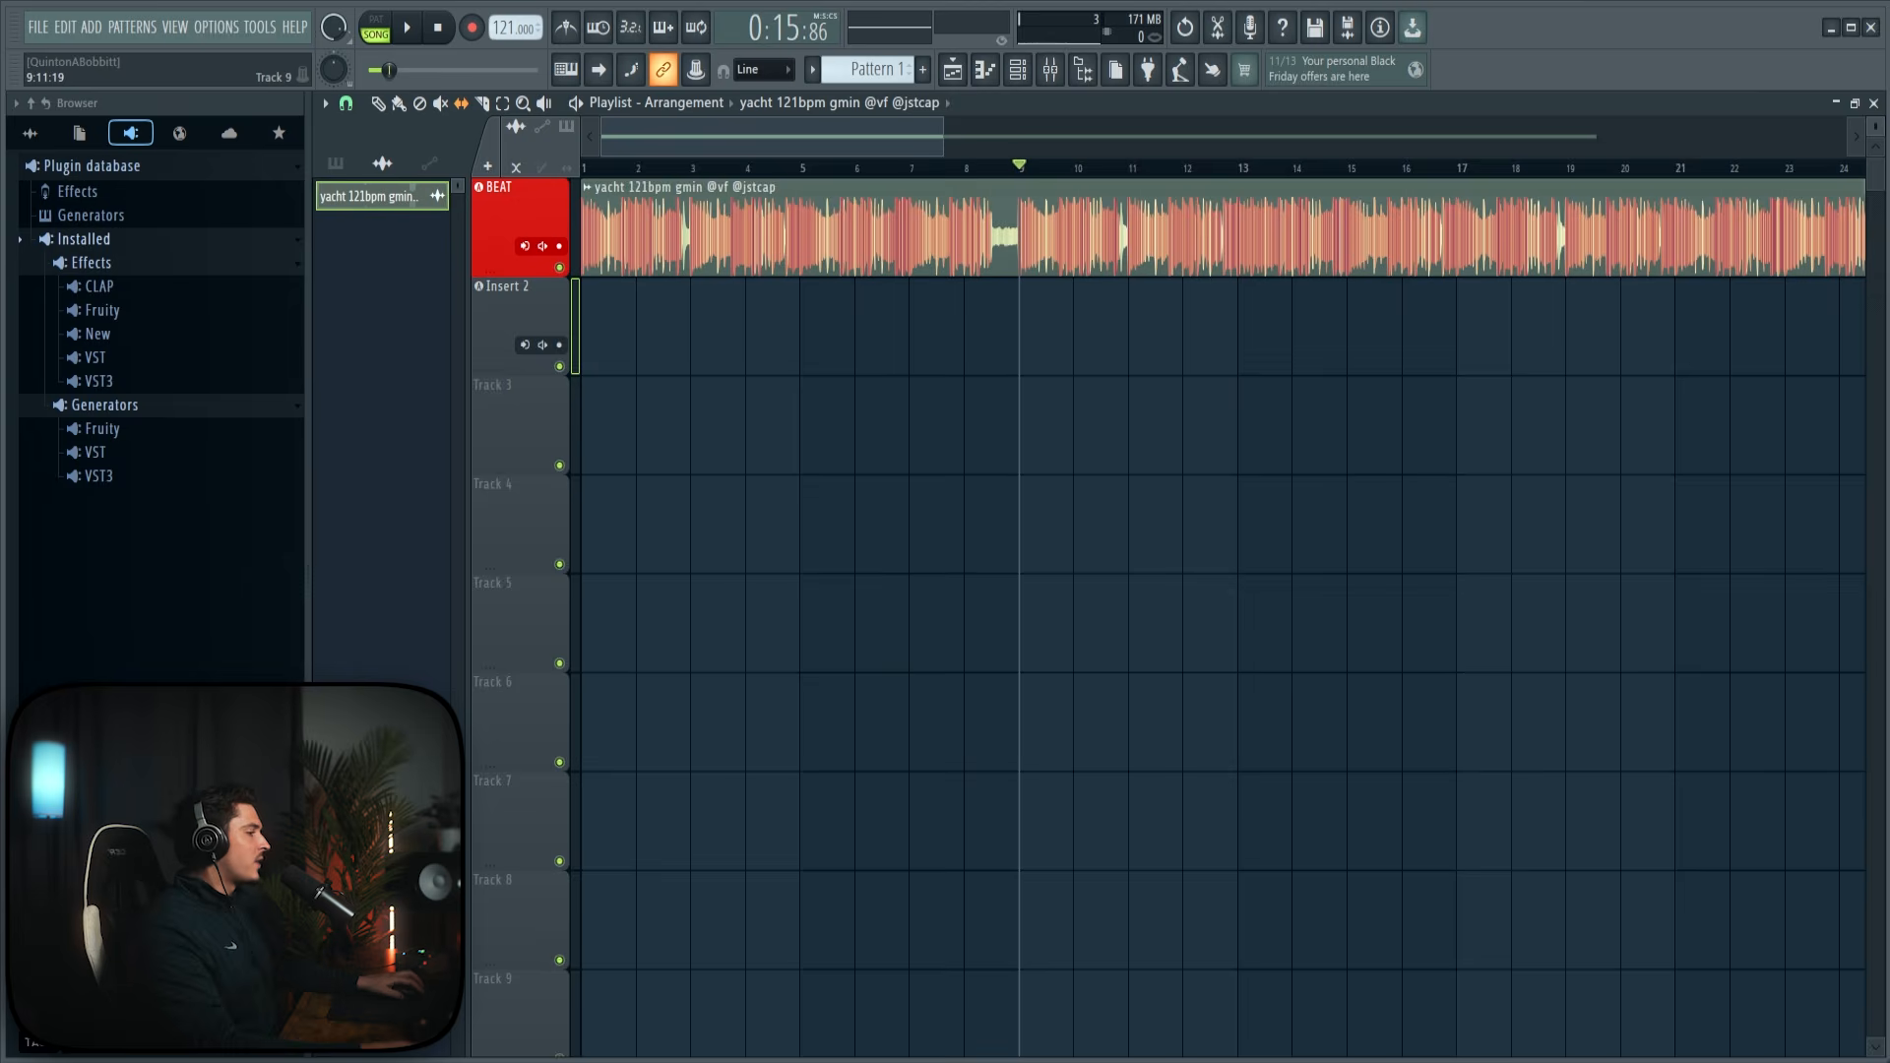
Step: Load the mixer preset "1. MAIN.fst" from the UAD presets folder onto the Insert 2 track
{"action": "left_click", "coordinate": [1108, 1054]}
{"action": "left_click", "coordinate": [1288, 175]}
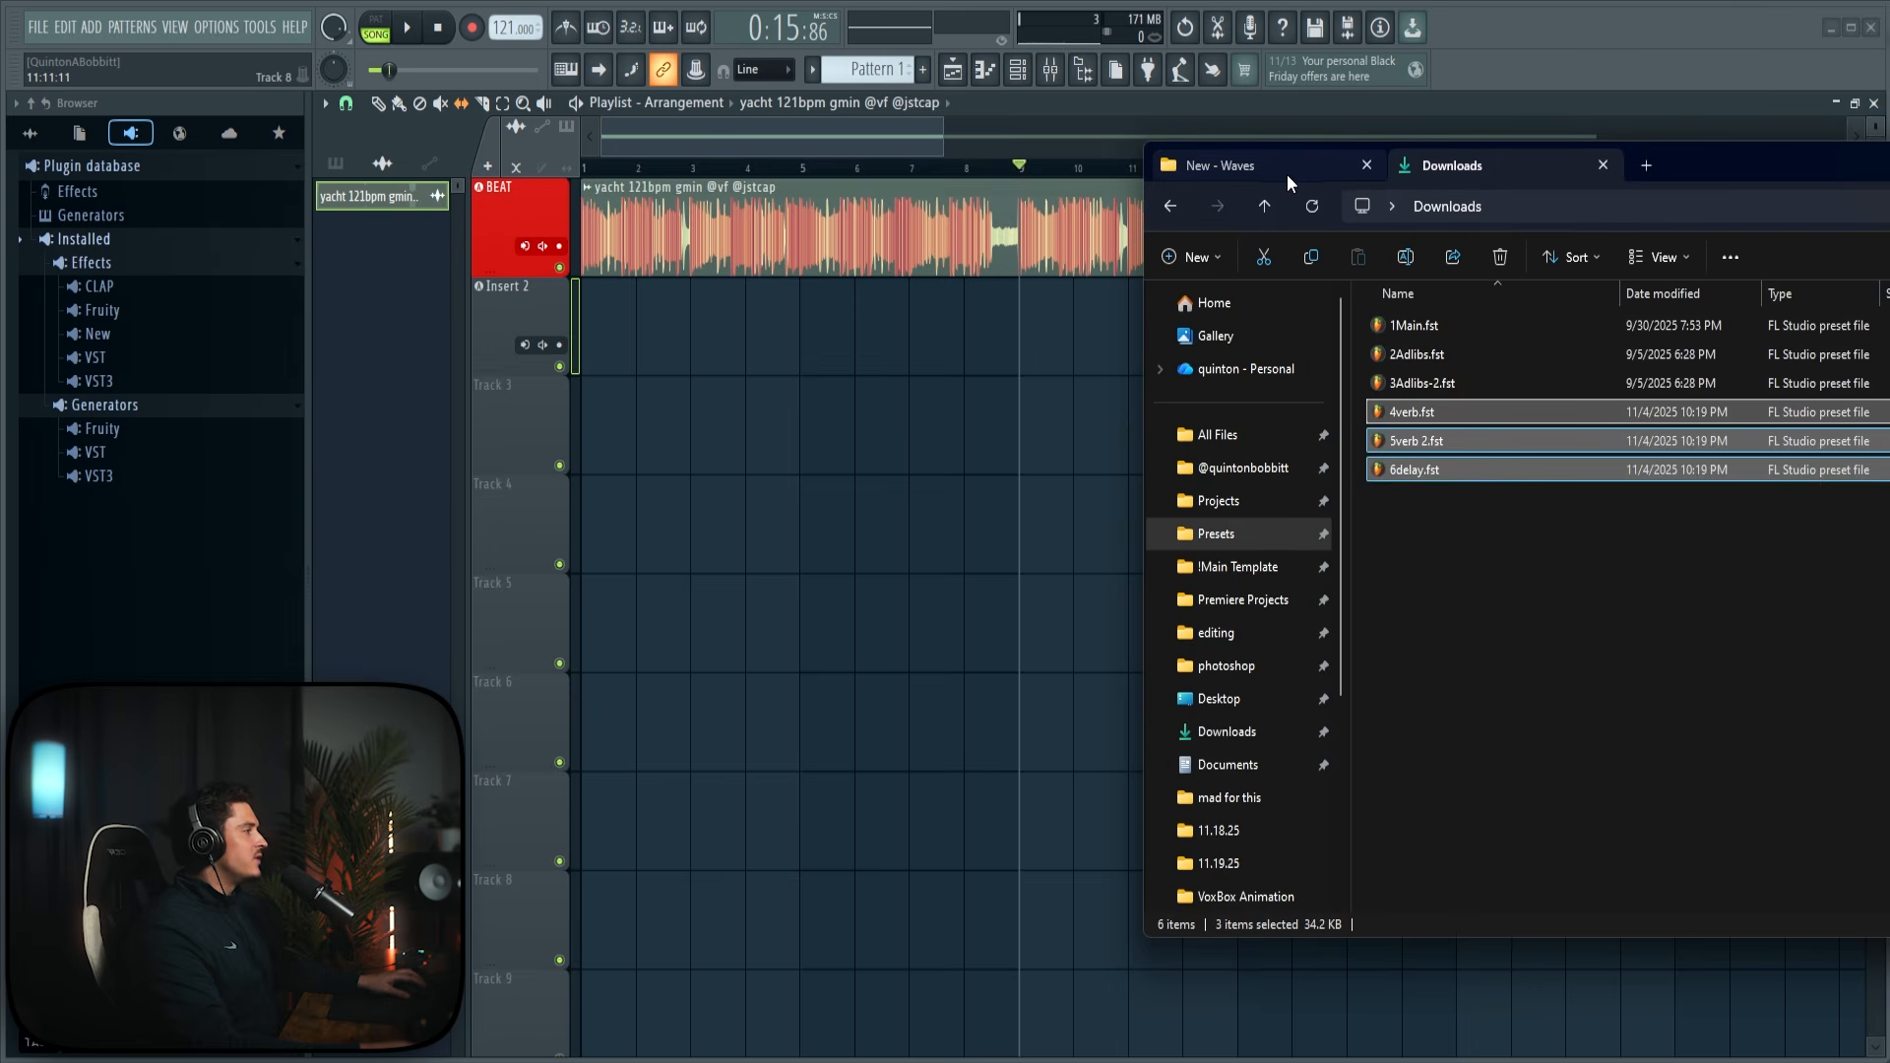
{"action": "left_click", "coordinate": [1588, 597]}
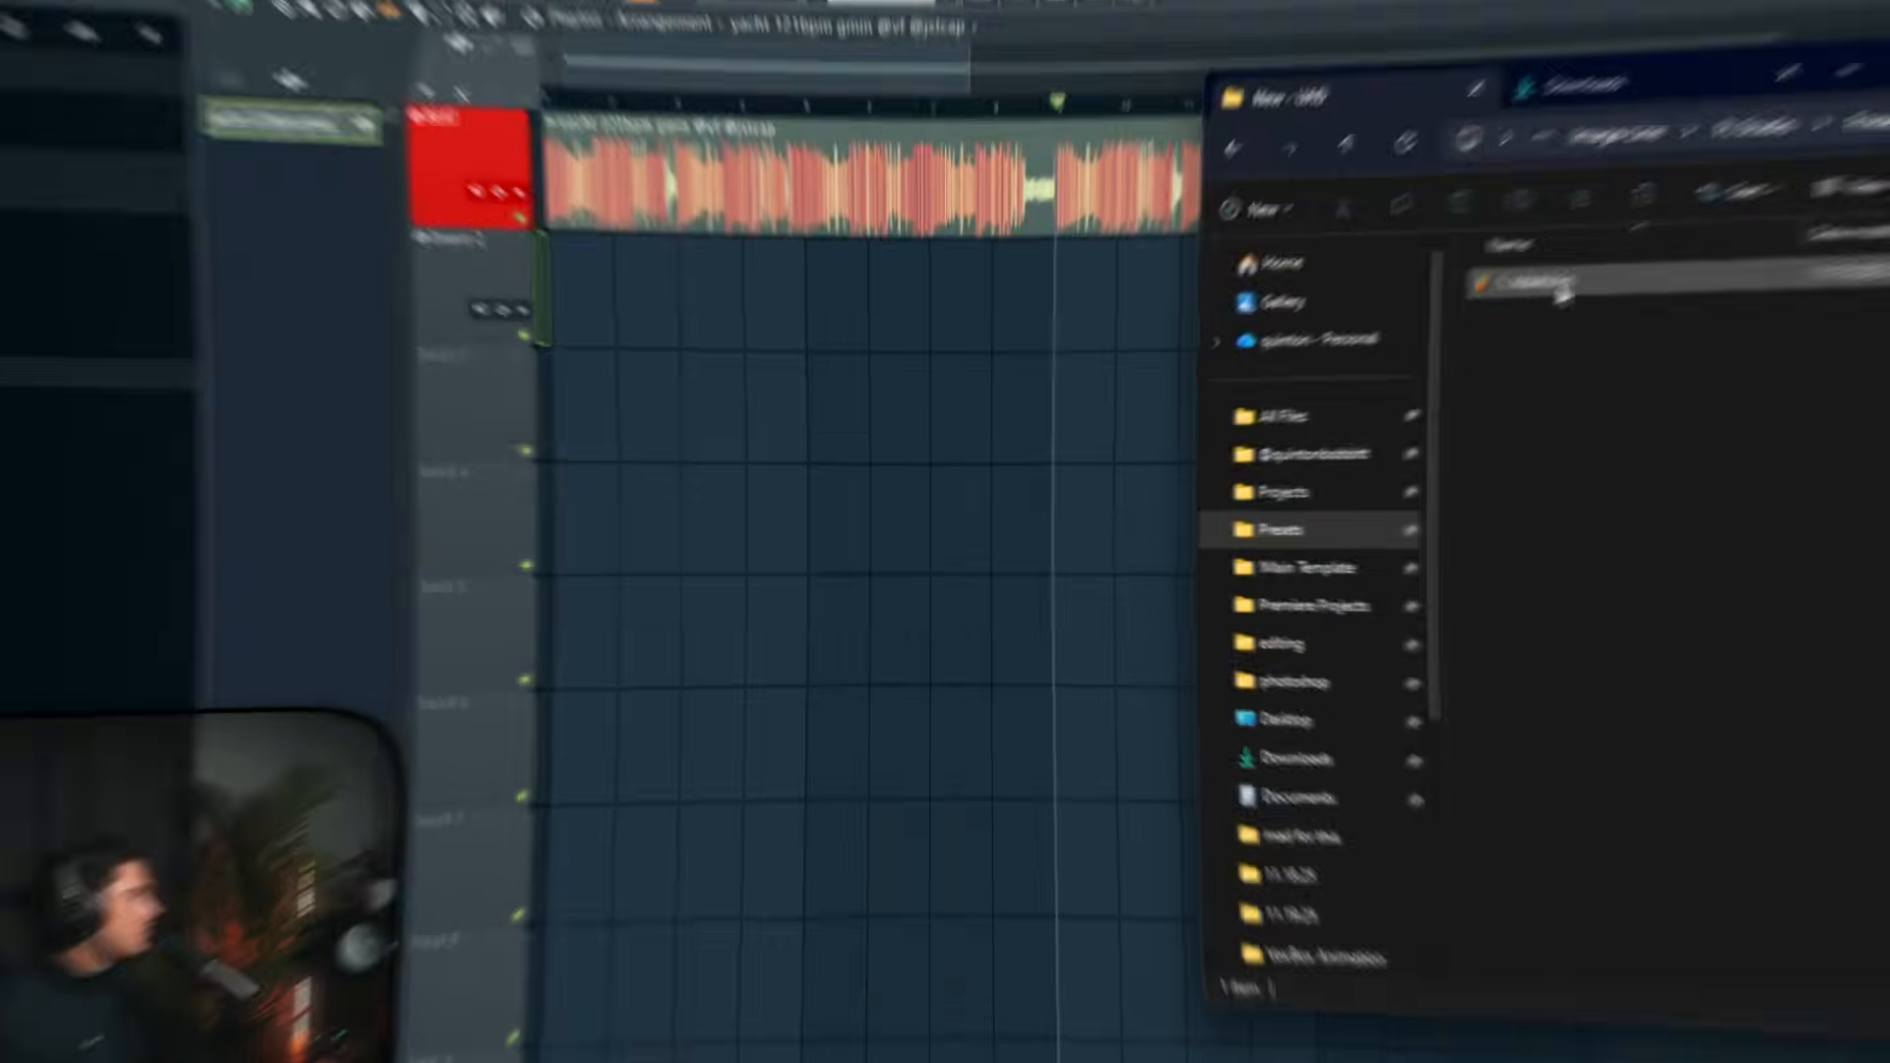
{"action": "left_click_drag", "start_coordinate": [1561, 288], "coordinate": [745, 362]}
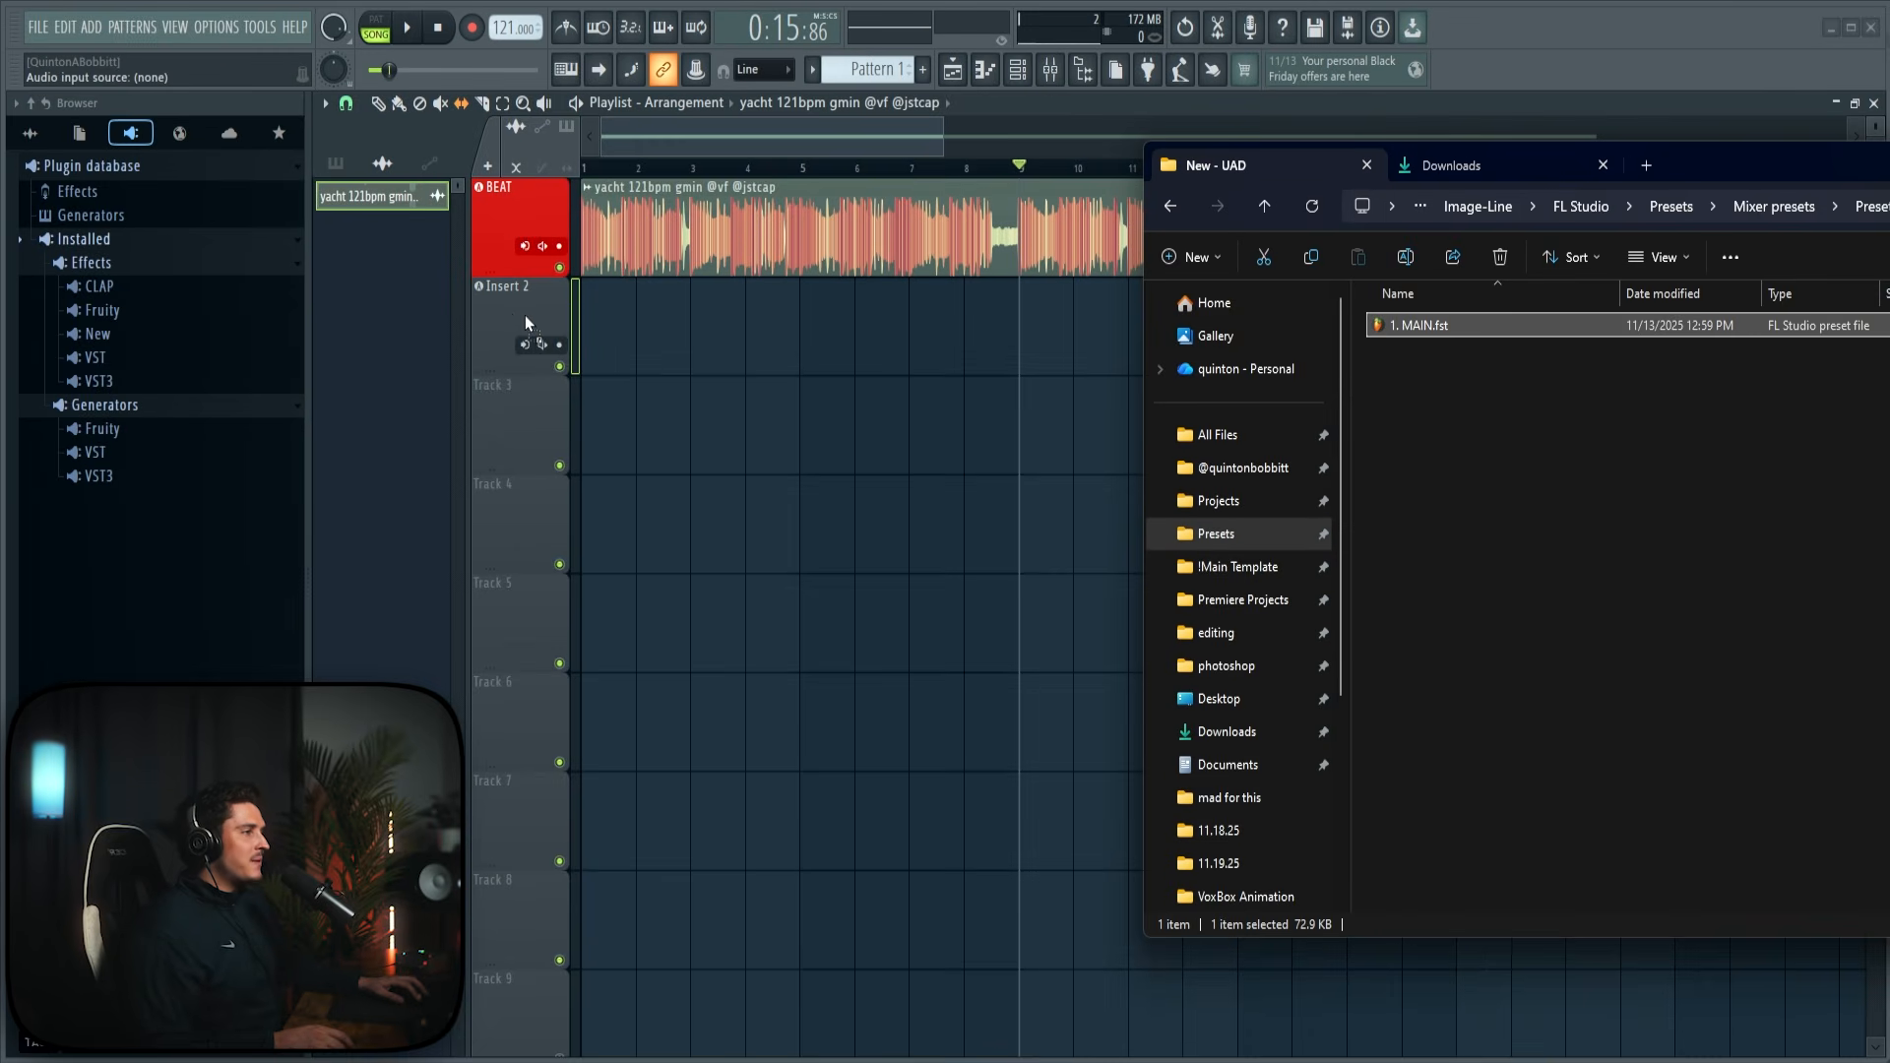
{"action": "left_click_drag", "start_coordinate": [530, 303], "coordinate": [530, 305]}
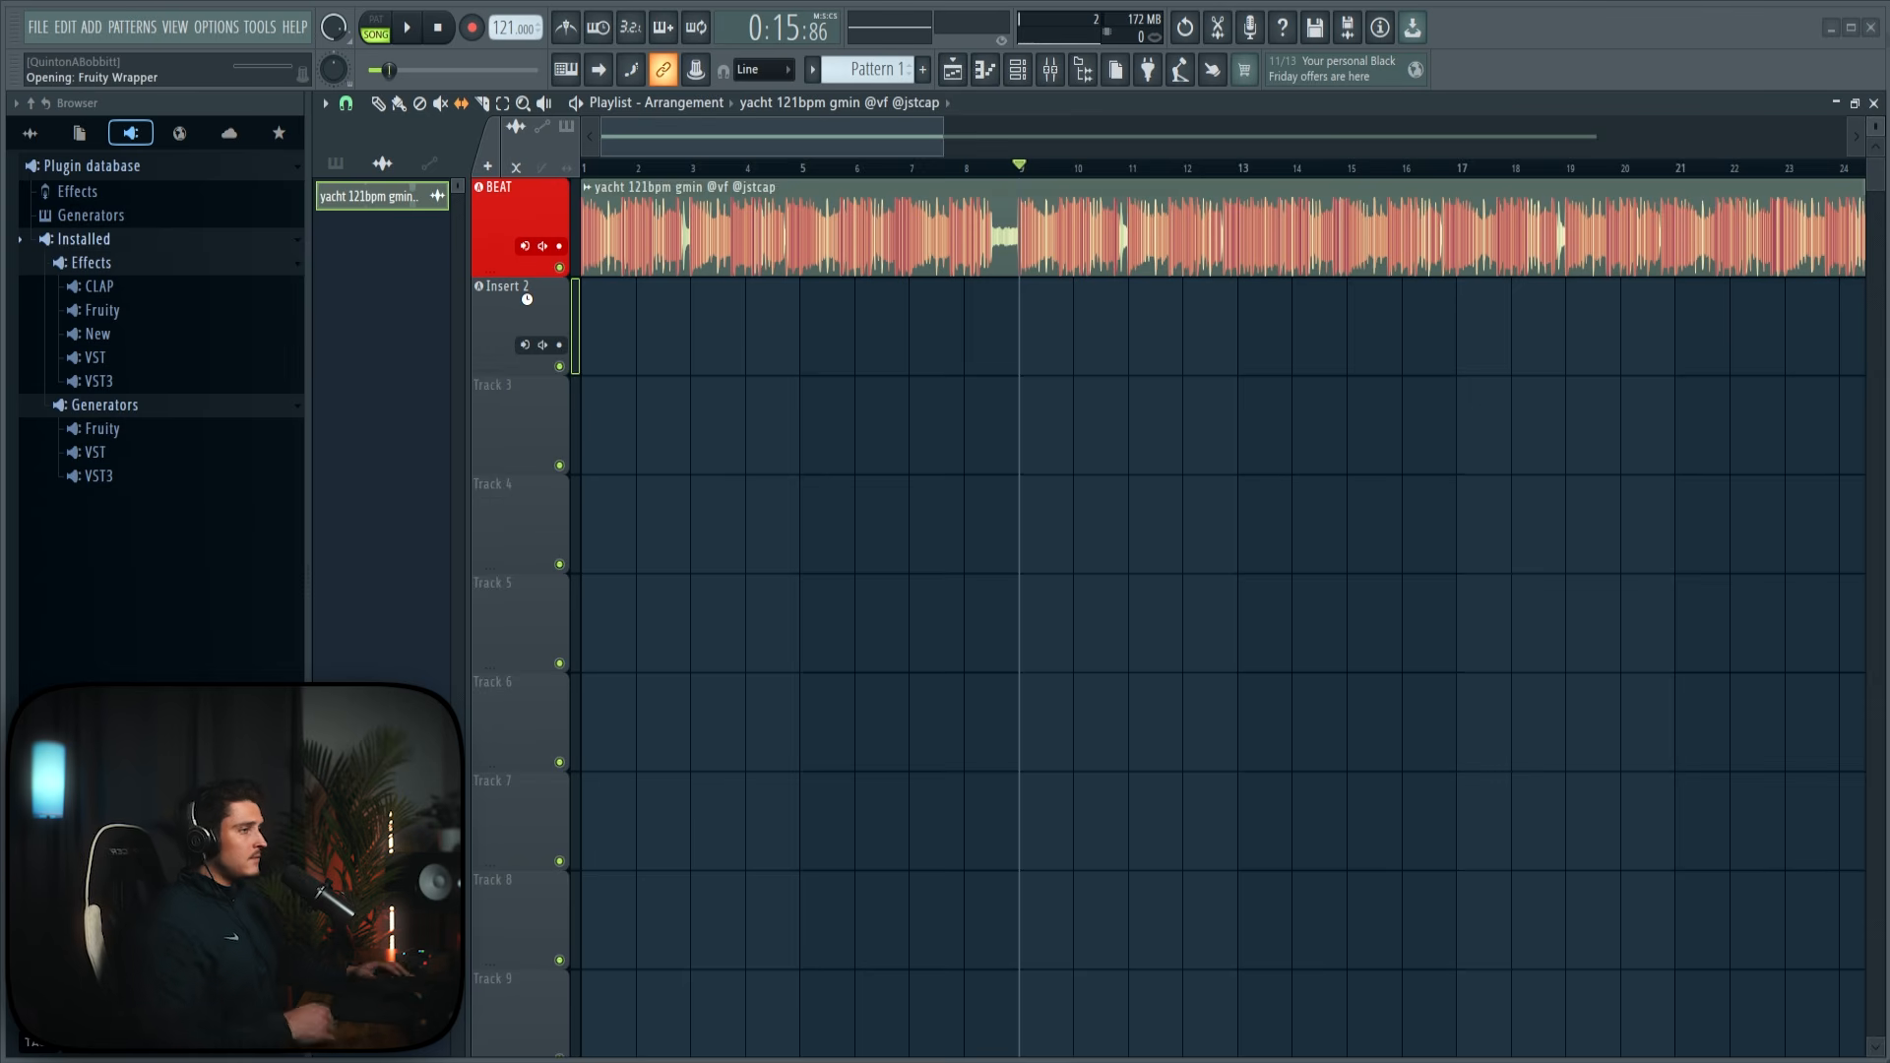
Step: Set Auto-Tune Pro on the Main Vox track to key G and the Minor scale
{"action": "left_click", "coordinate": [1051, 81]}
{"action": "left_click", "coordinate": [431, 181]}
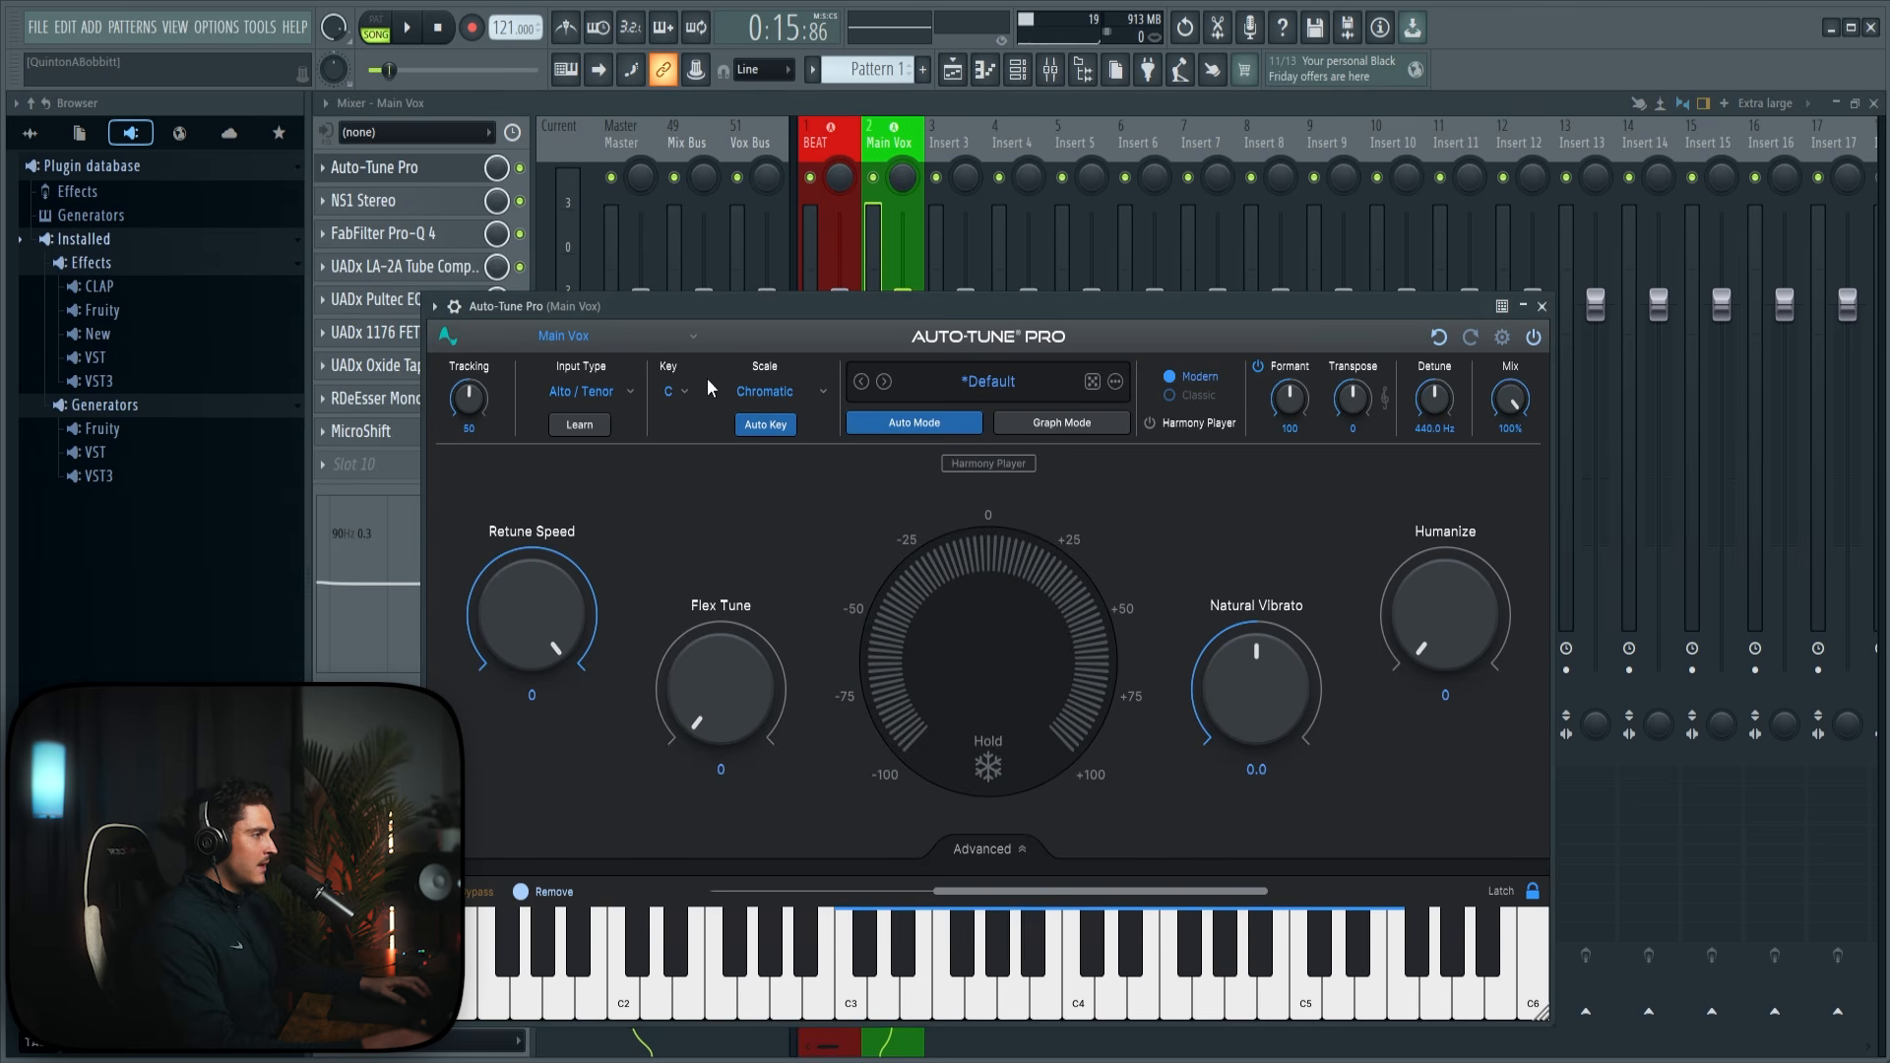
{"action": "left_click", "coordinate": [669, 392]}
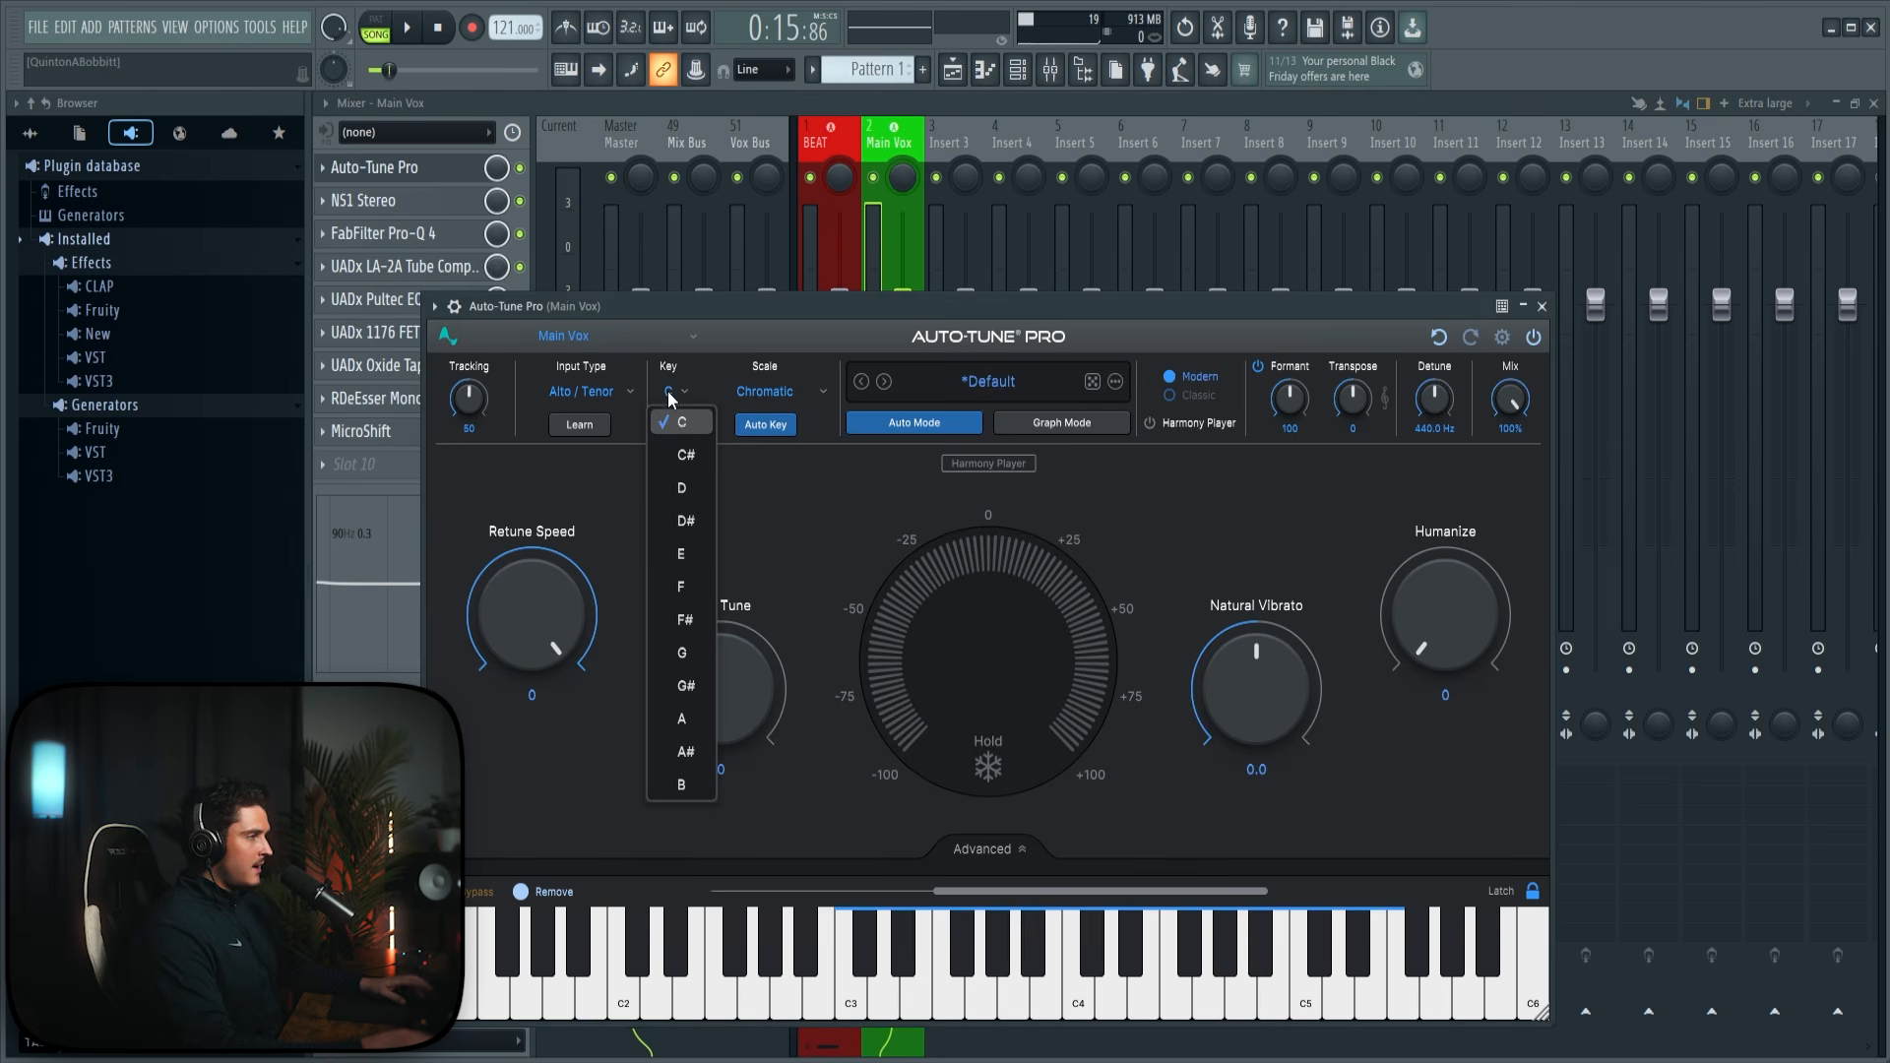
{"action": "left_click", "coordinate": [696, 669]}
{"action": "left_click", "coordinate": [768, 391]}
{"action": "left_click", "coordinate": [777, 455]}
{"action": "left_click", "coordinate": [776, 384]}
{"action": "left_click", "coordinate": [763, 489]}
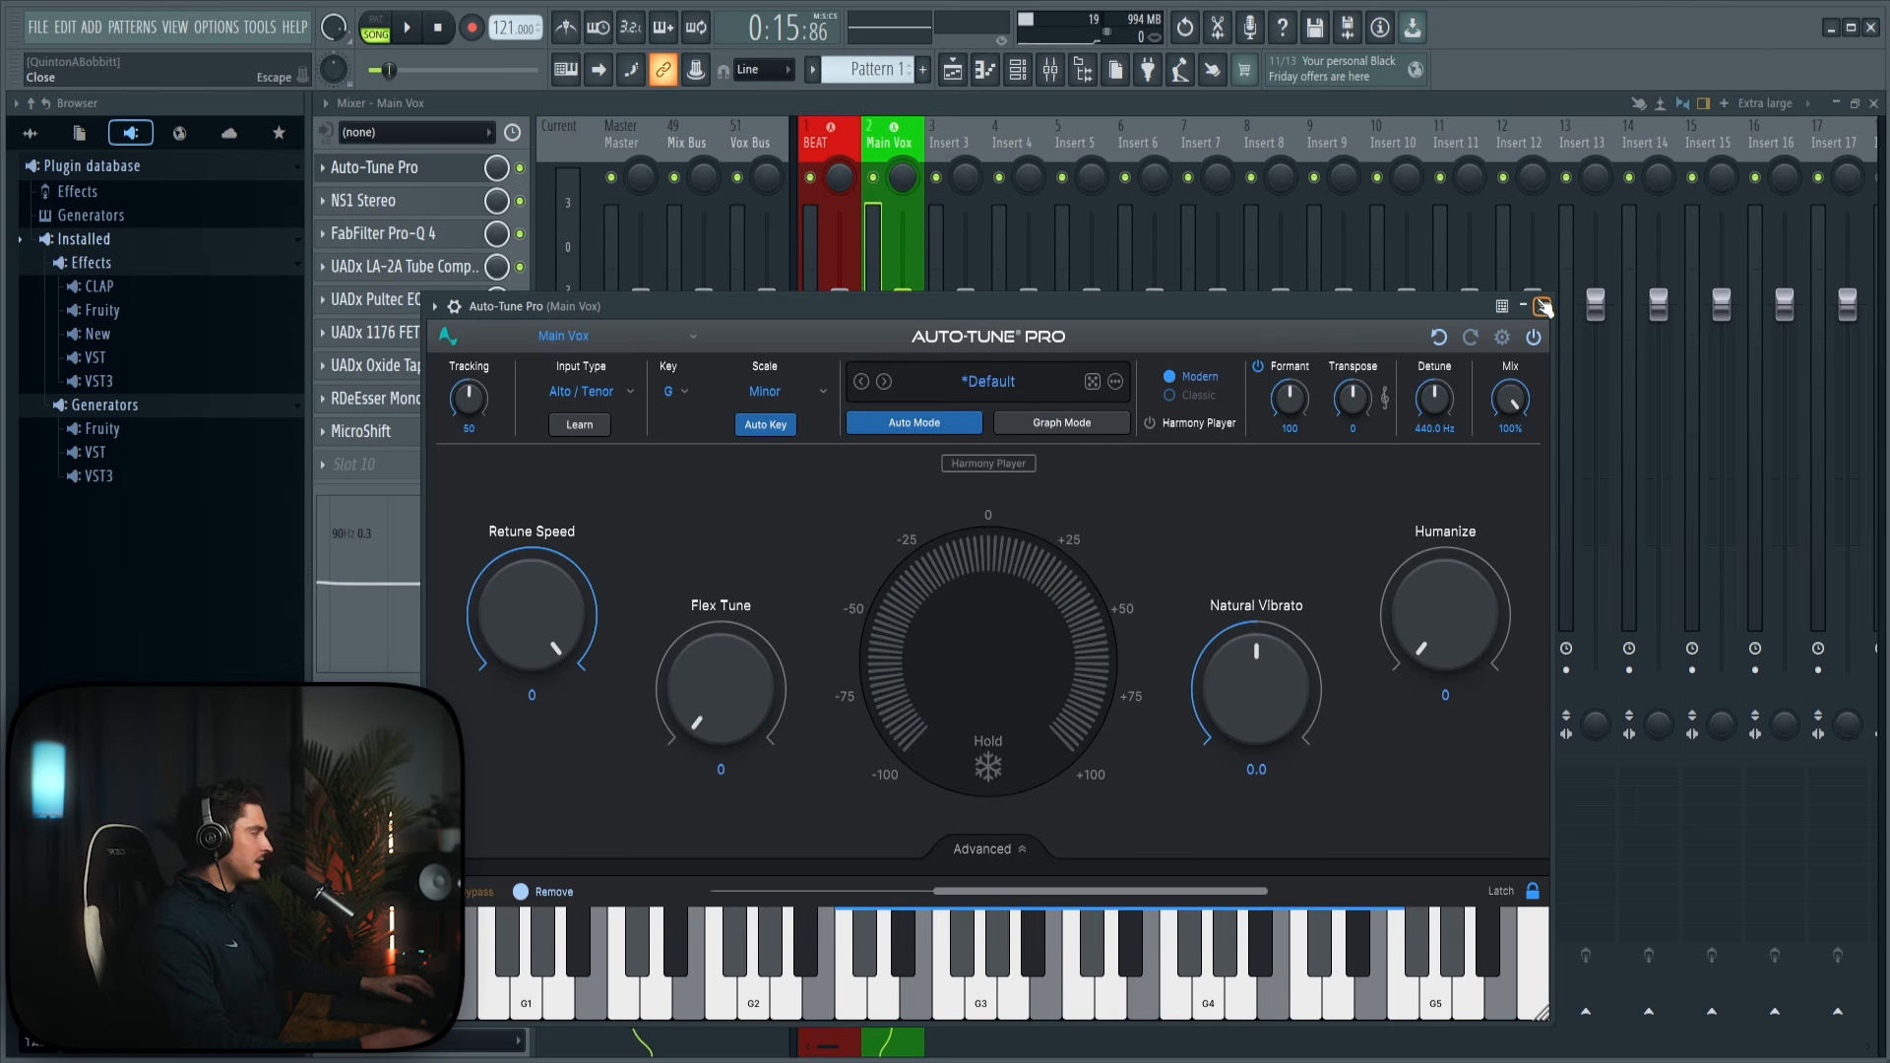
{"action": "left_click", "coordinate": [1543, 306]}
Step: Load the Waves presets 4verb.fst, 5verb 2.fst and 6delay.fst onto mixer tracks 4 to 6
{"action": "key", "text": "F5"}
{"action": "key", "text": "alt+Tab"}
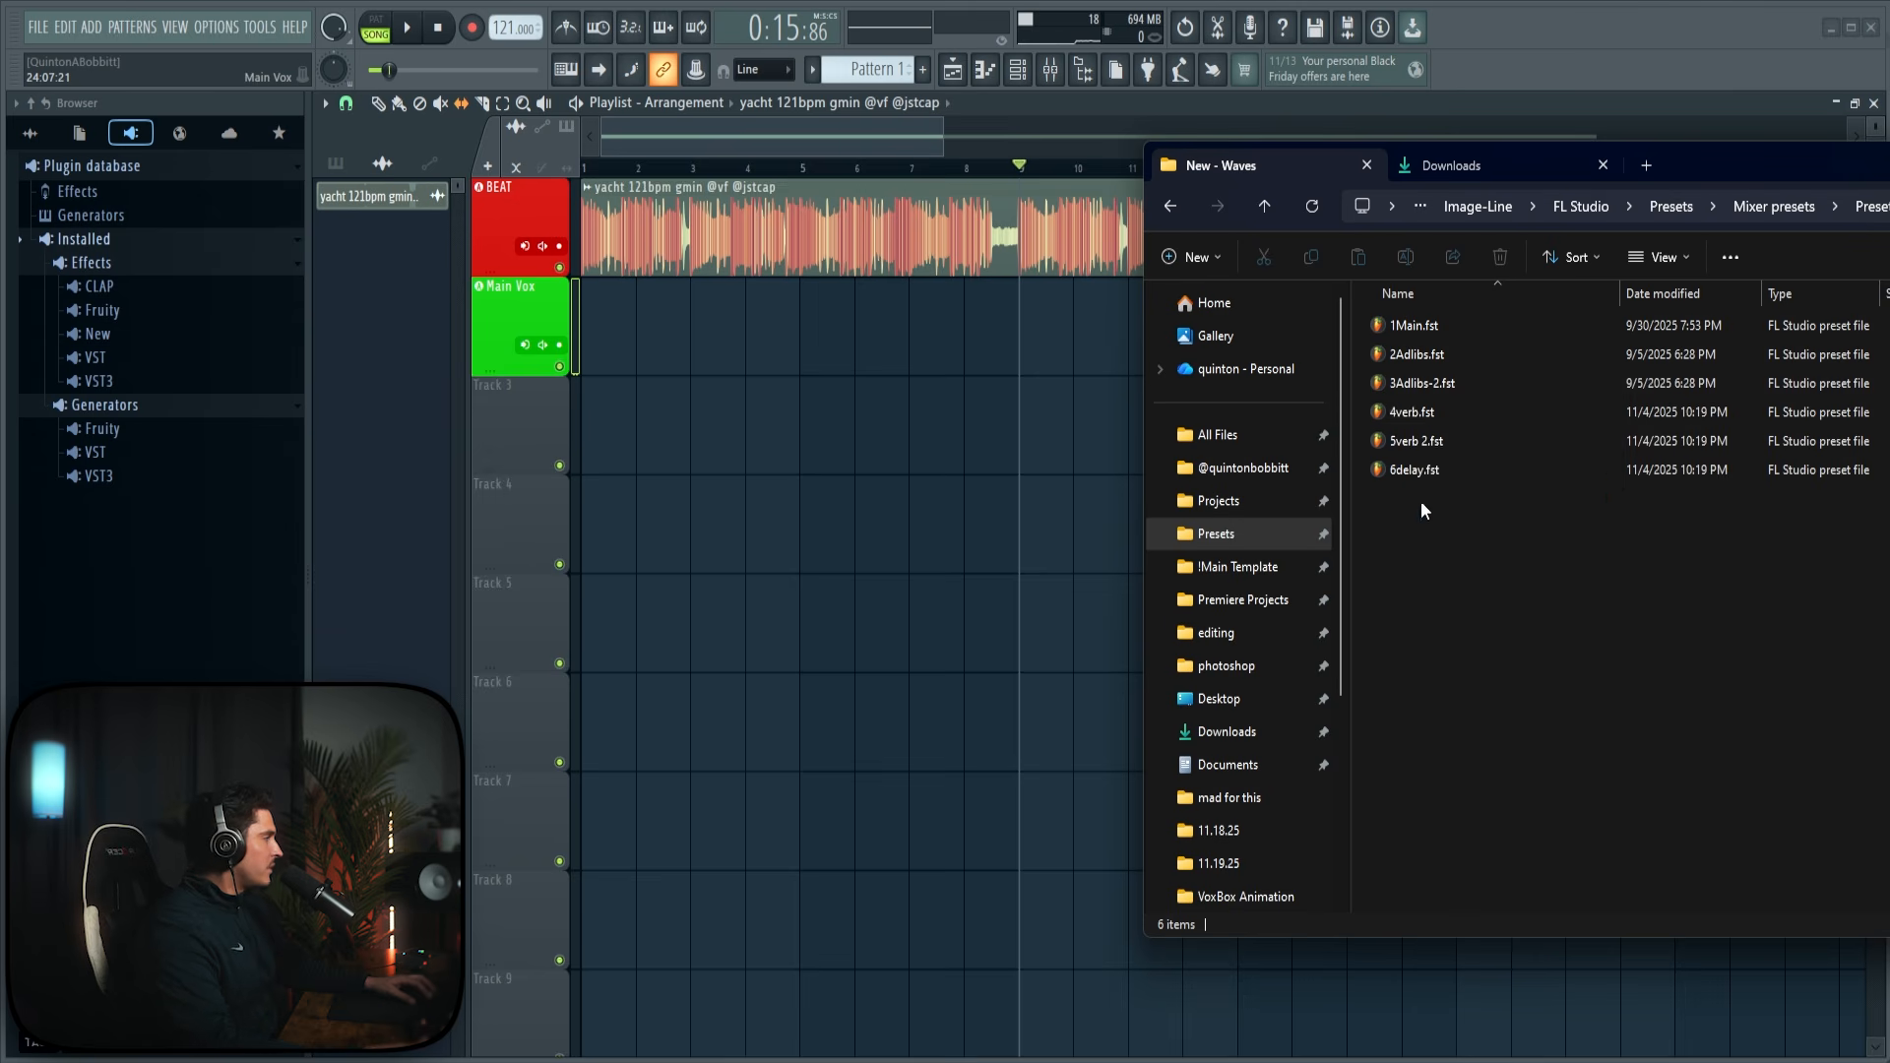
{"action": "left_click_drag", "start_coordinate": [1421, 516], "coordinate": [1415, 411]}
{"action": "left_click", "coordinate": [1061, 81]}
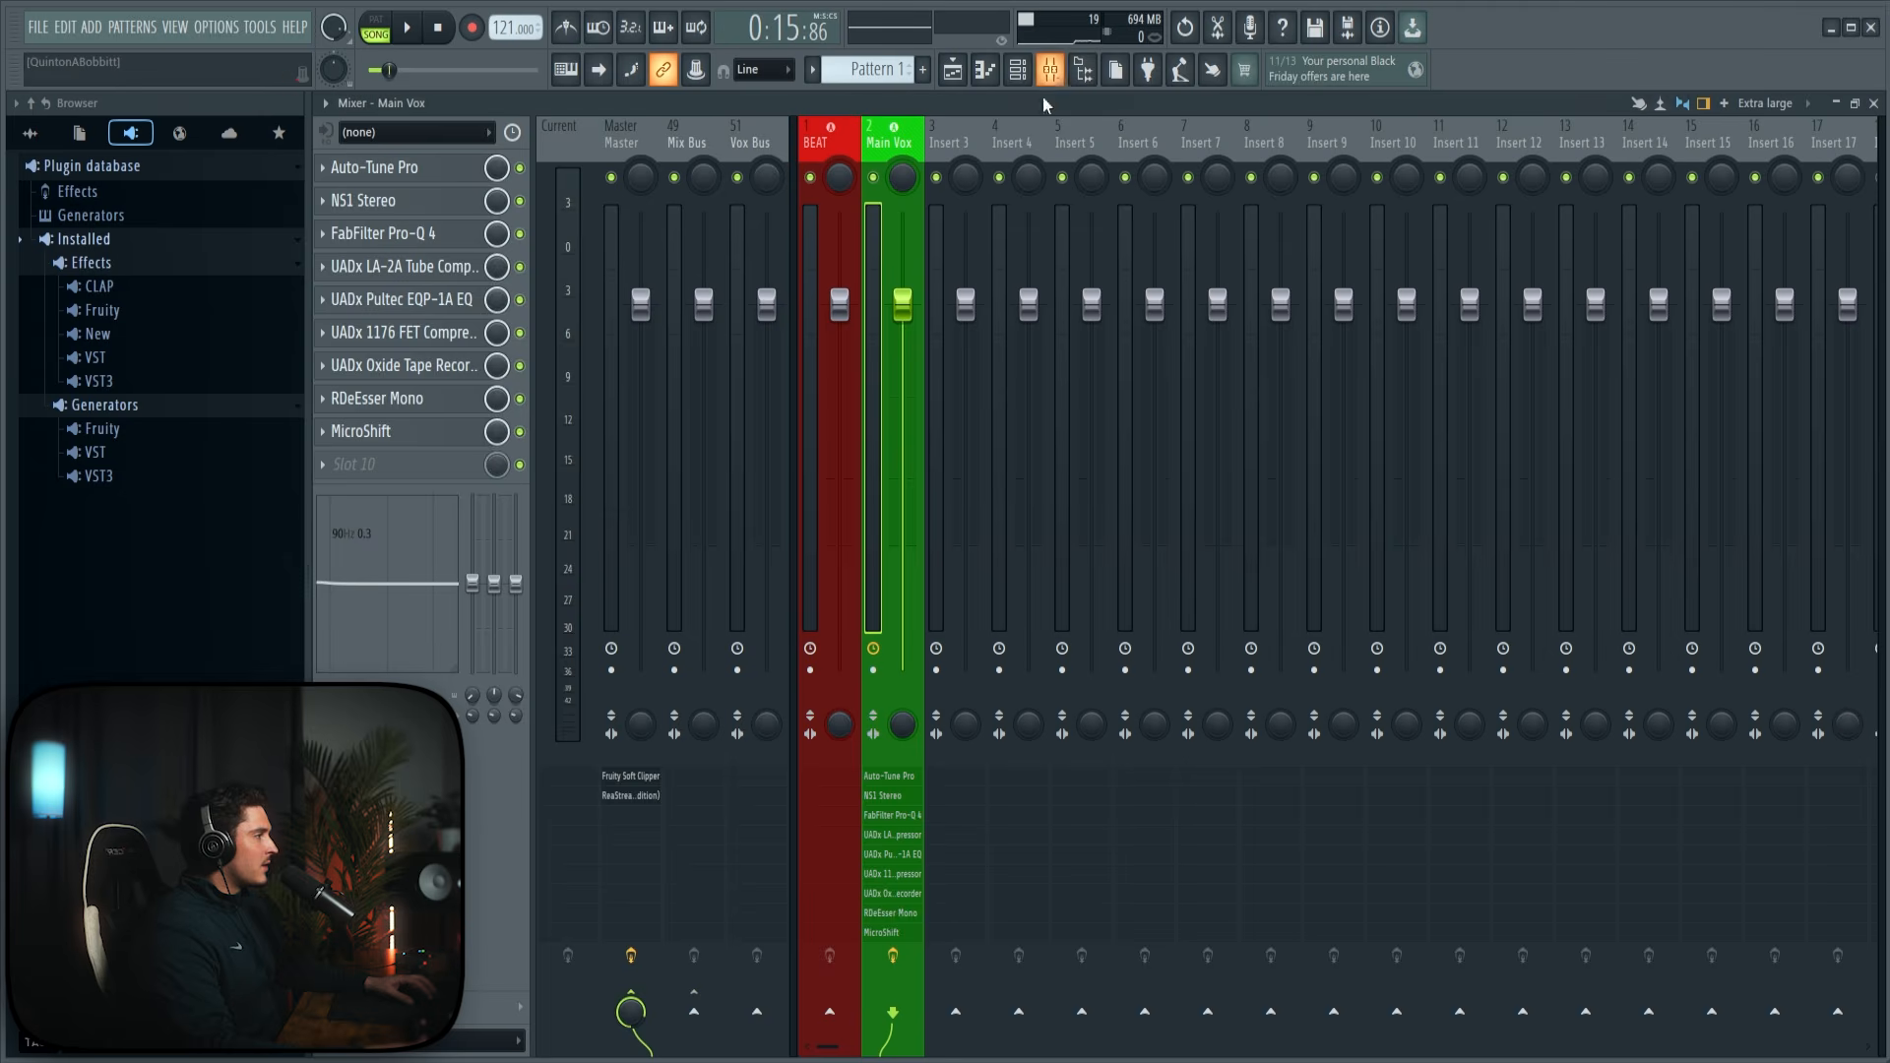
{"action": "key", "text": "alt+Tab"}
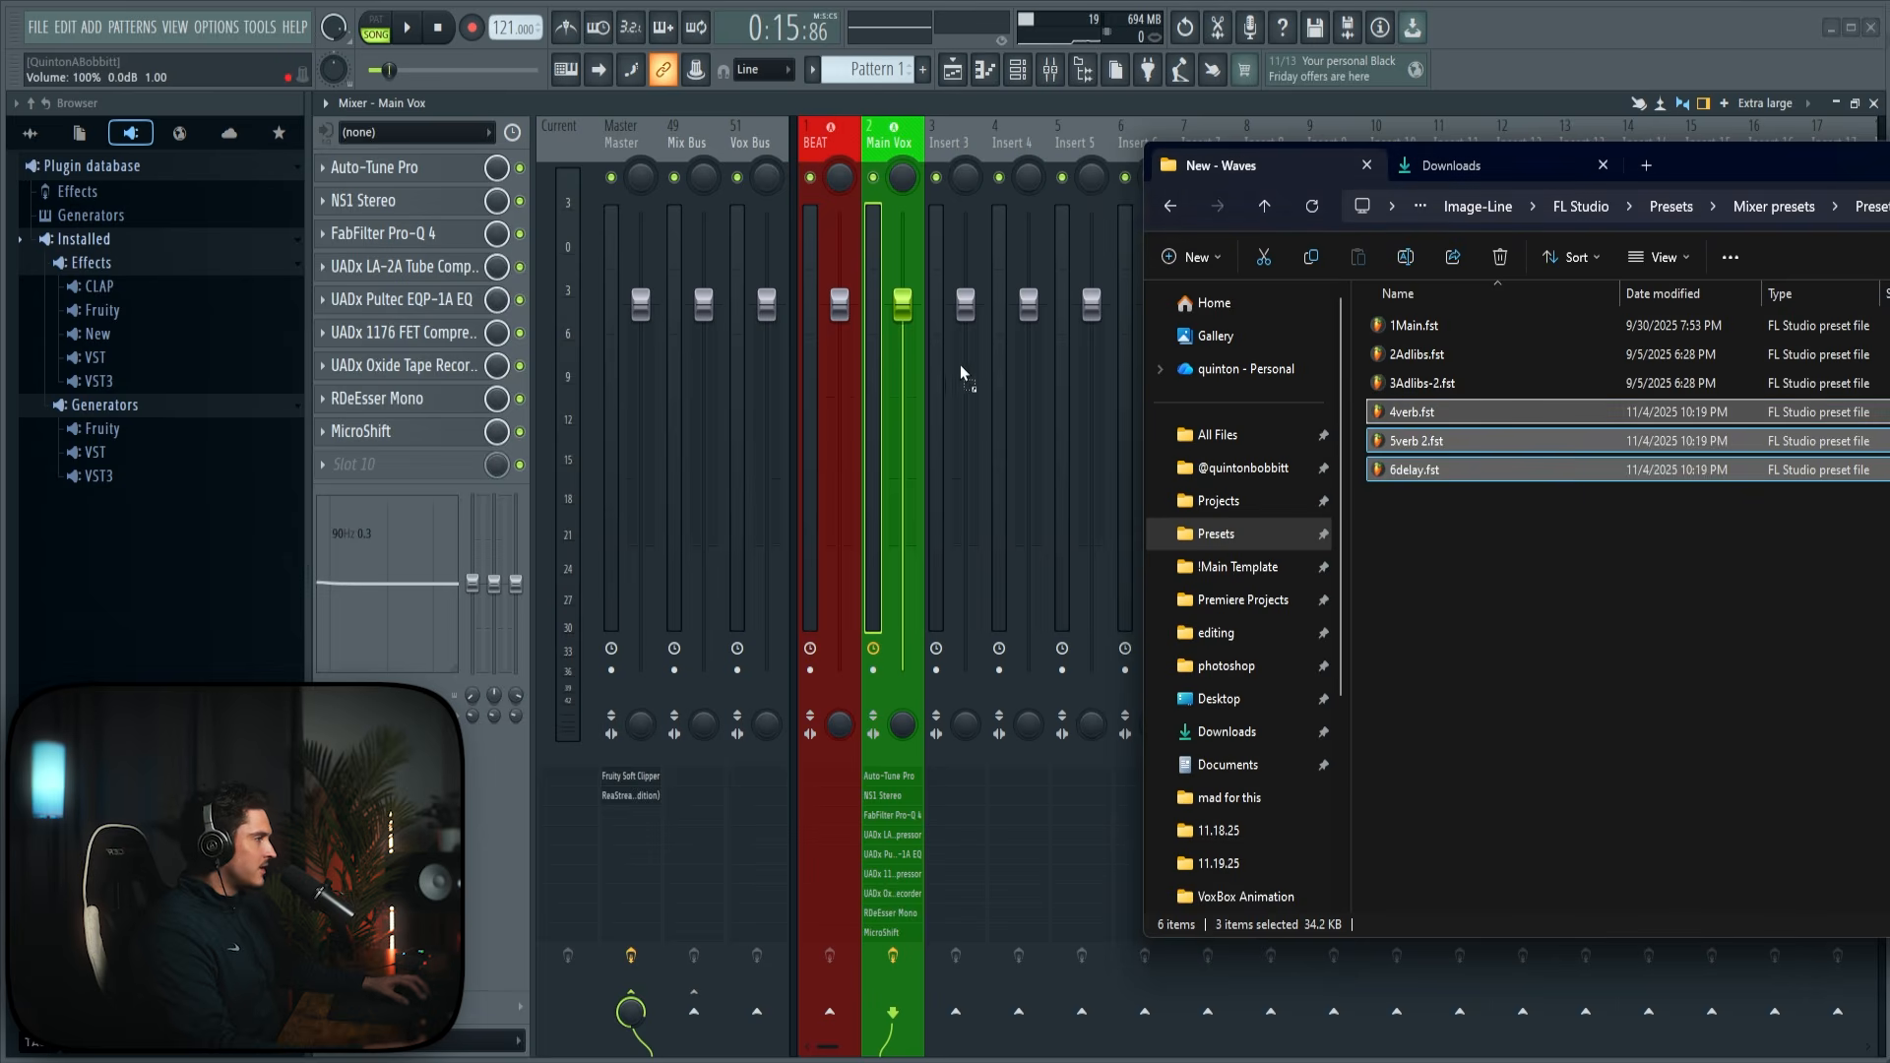
{"action": "left_click_drag", "start_coordinate": [997, 355], "coordinate": [998, 355]}
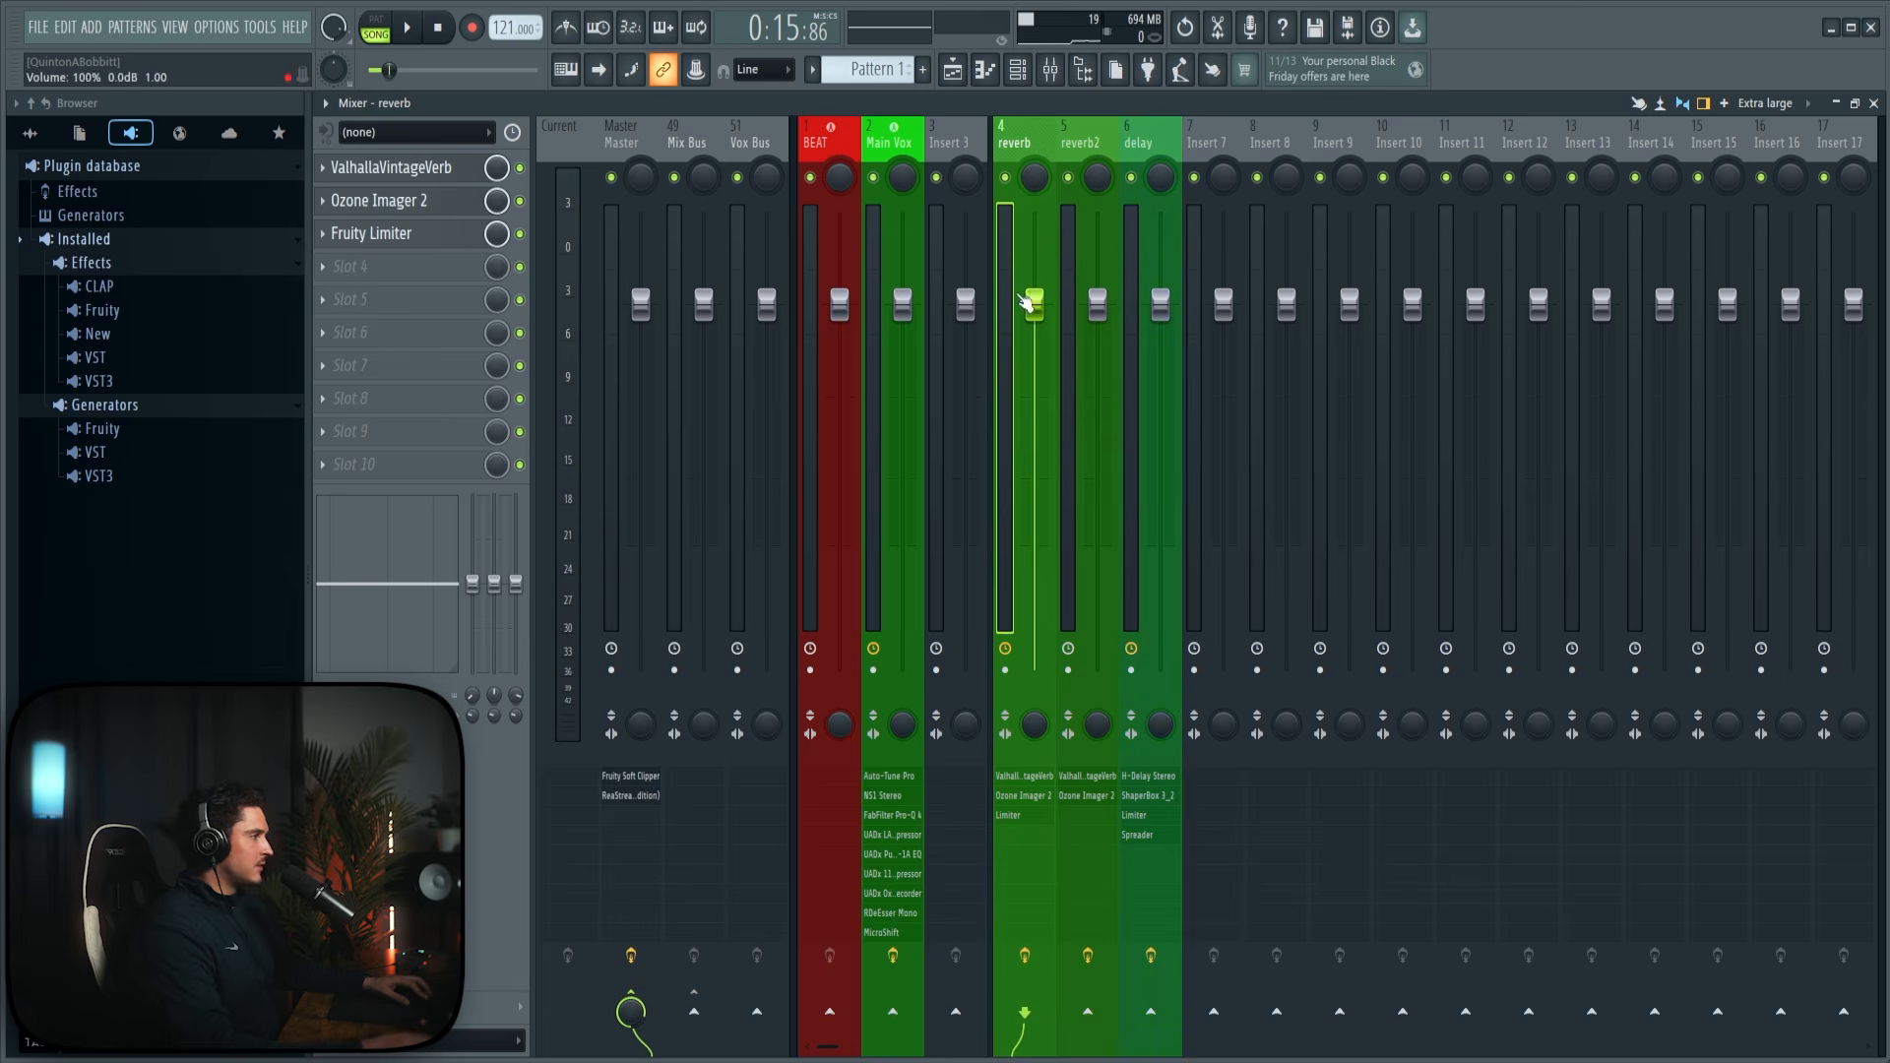
Step: Dock the reverb, reverb2 and delay tracks to the mixer's right side and select the Main Vox track
{"action": "left_click_drag", "start_coordinate": [1010, 264], "coordinate": [1171, 265]}
{"action": "right_click", "coordinate": [1180, 271]}
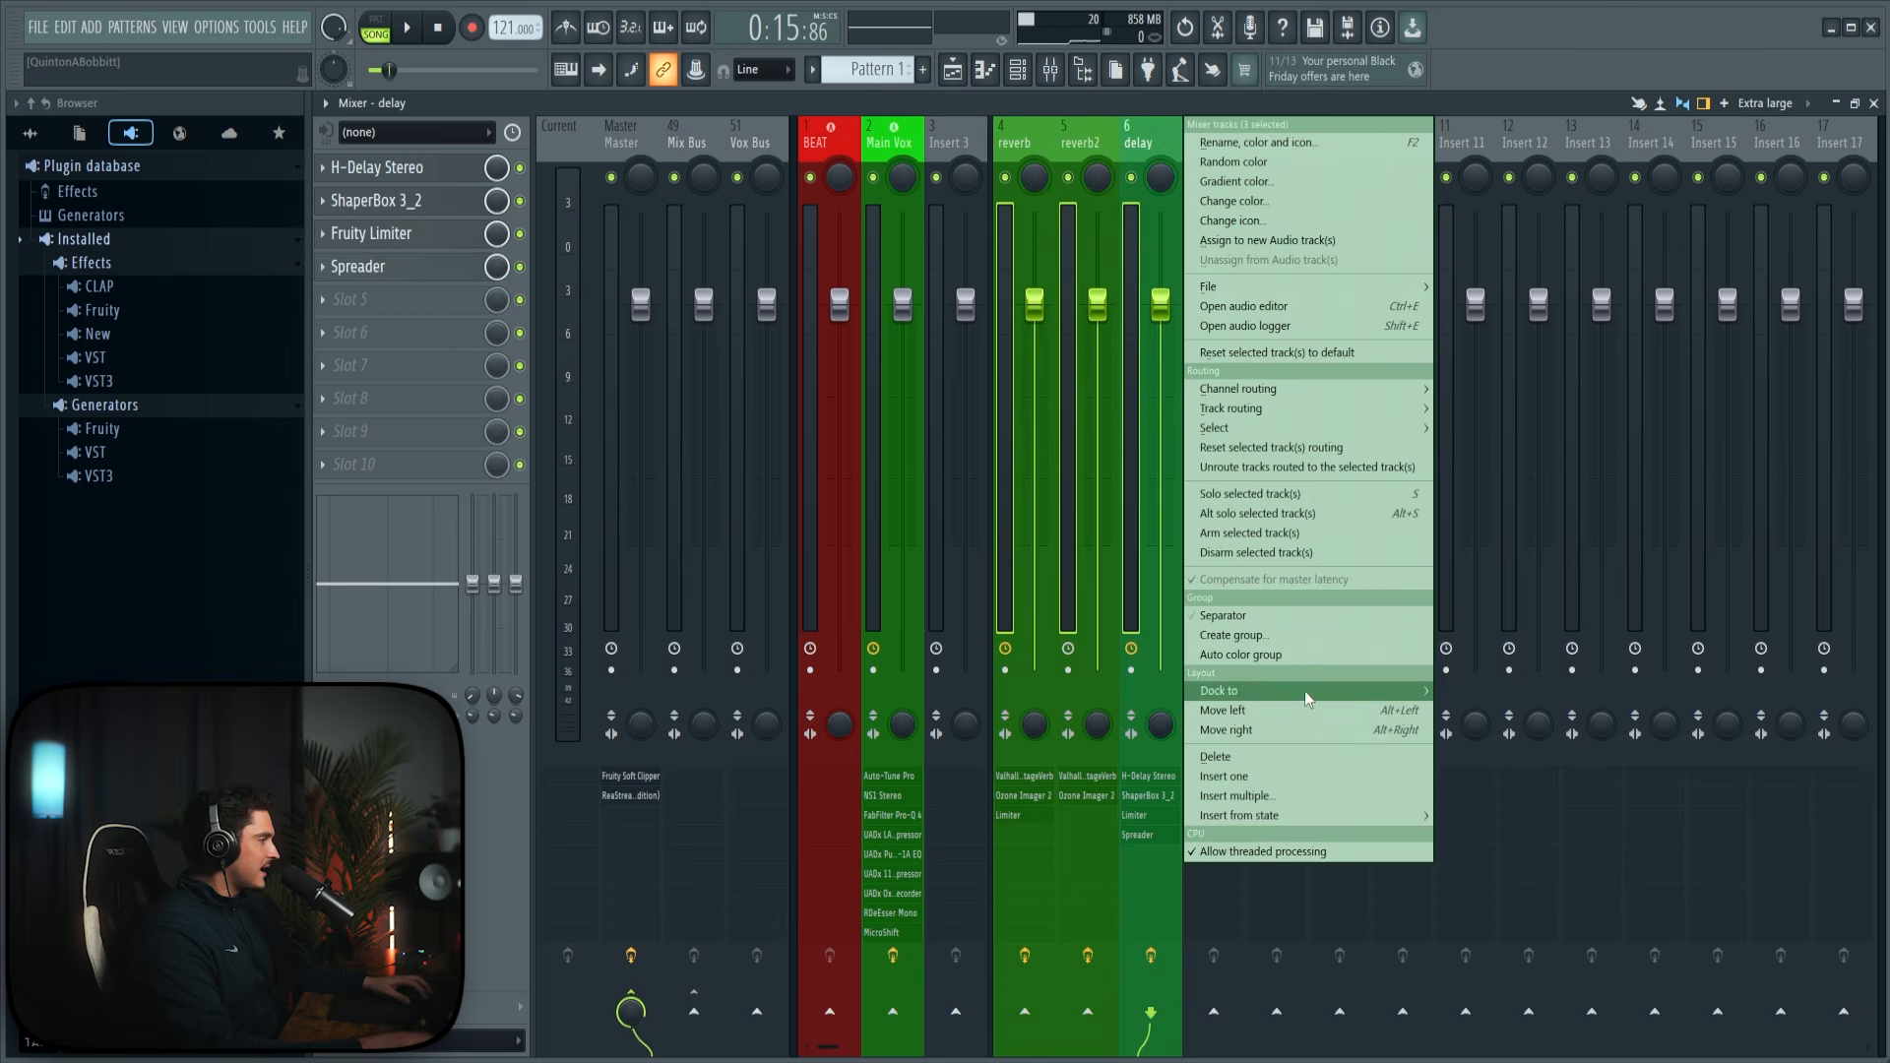
{"action": "left_click", "coordinate": [1464, 730]}
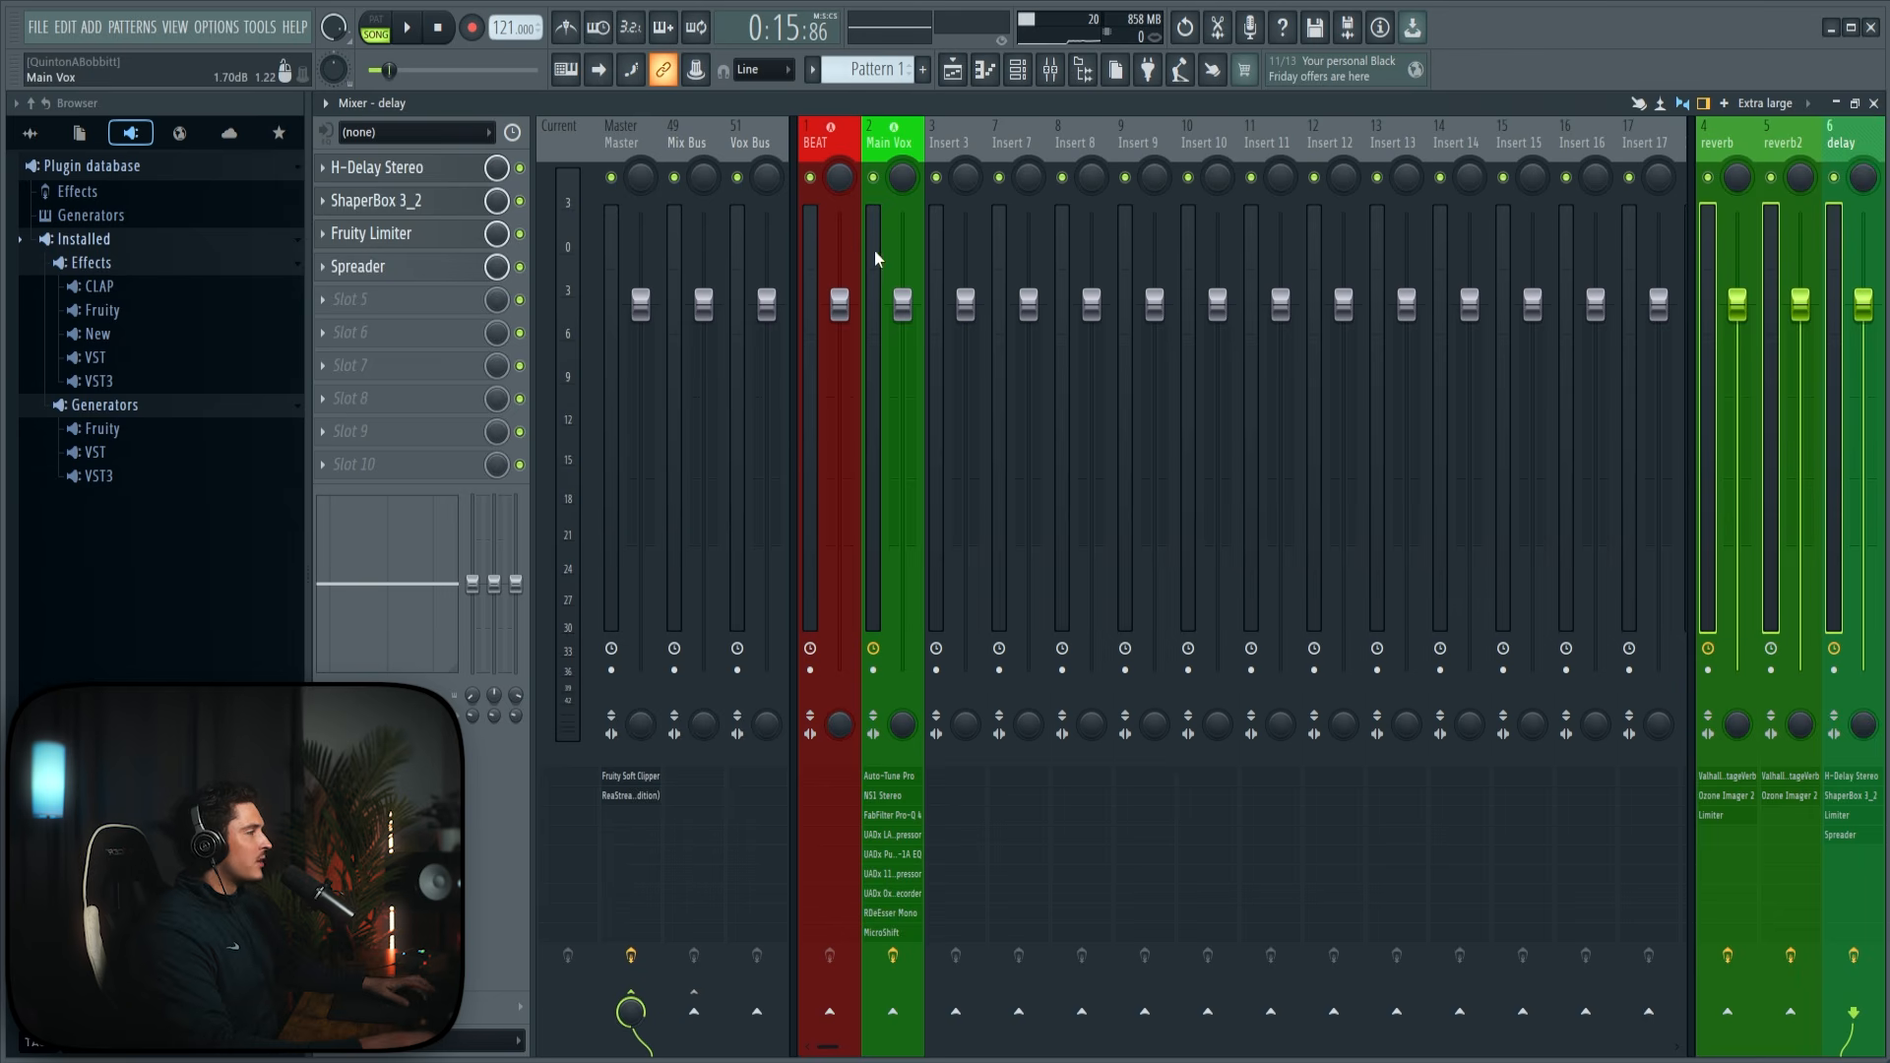
{"action": "left_click", "coordinate": [876, 258]}
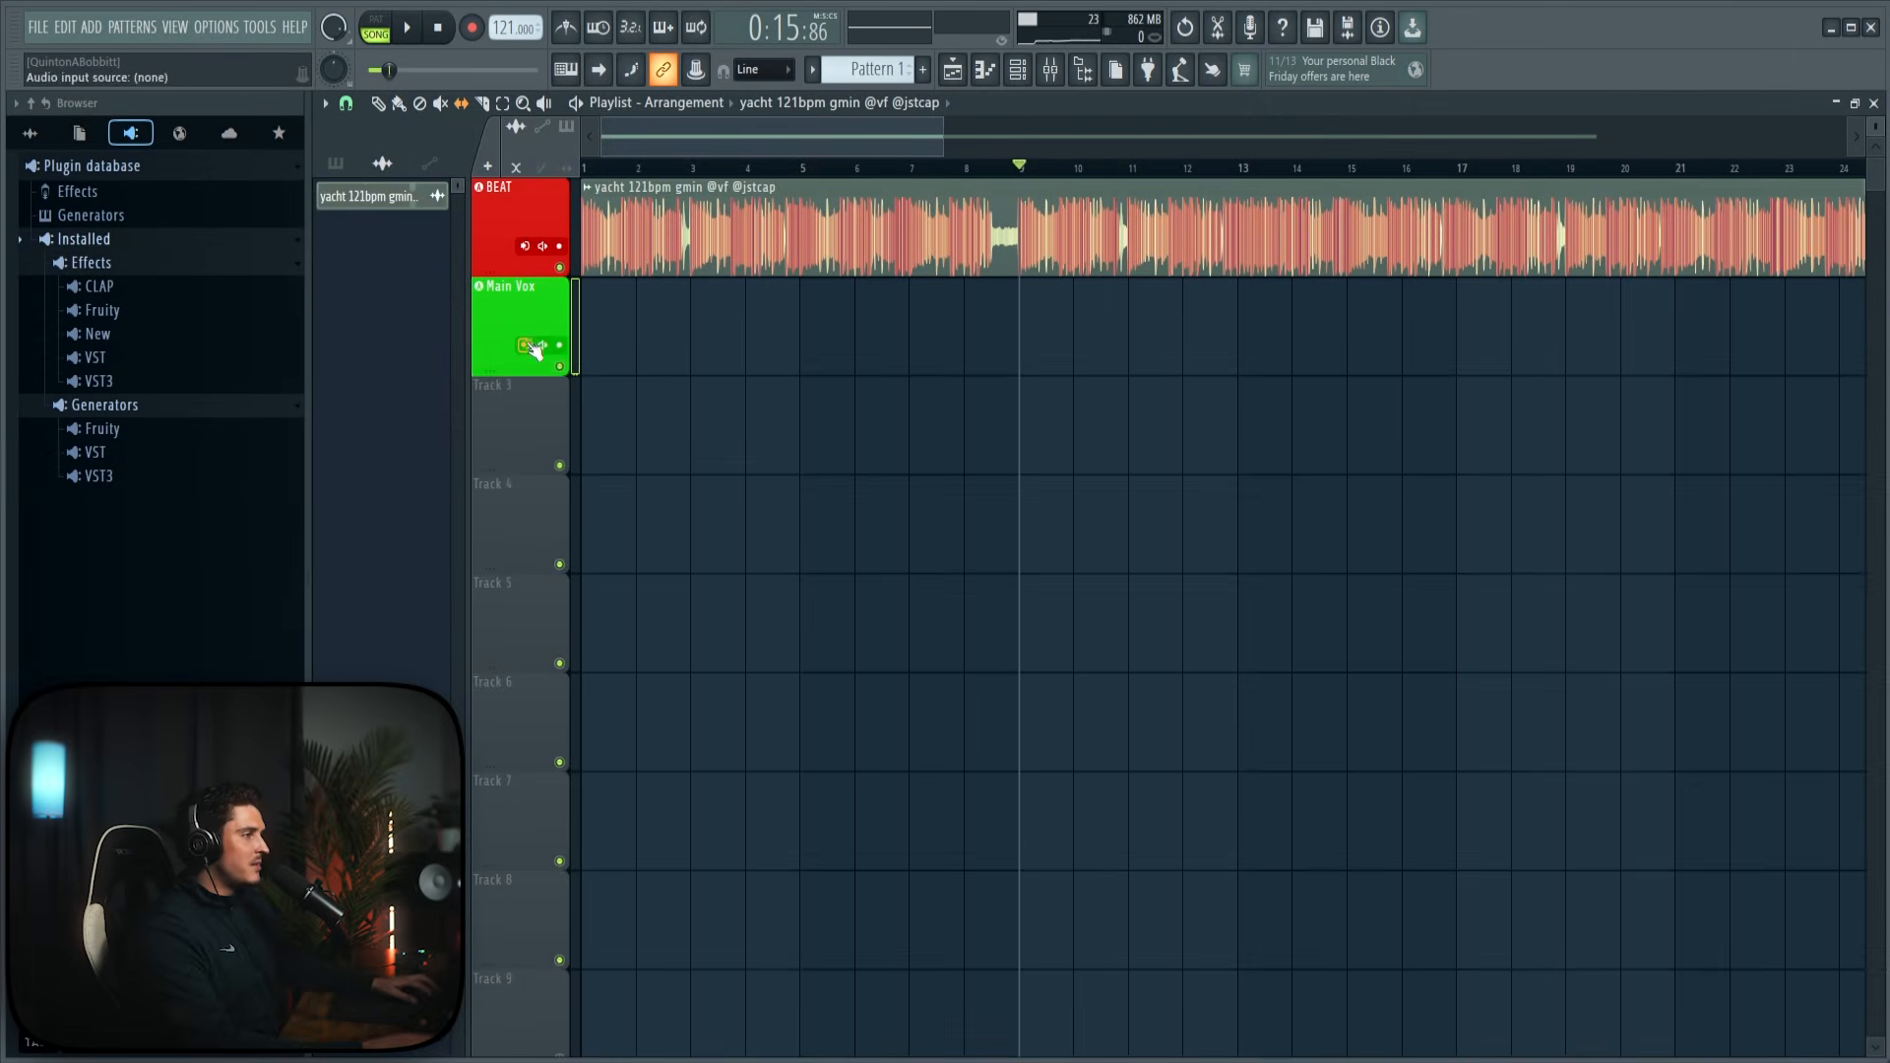
Step: Assign the microphone input to the Main Vox playlist track and arm it for recording
{"action": "right_click", "coordinate": [535, 346]}
{"action": "left_click", "coordinate": [565, 368]}
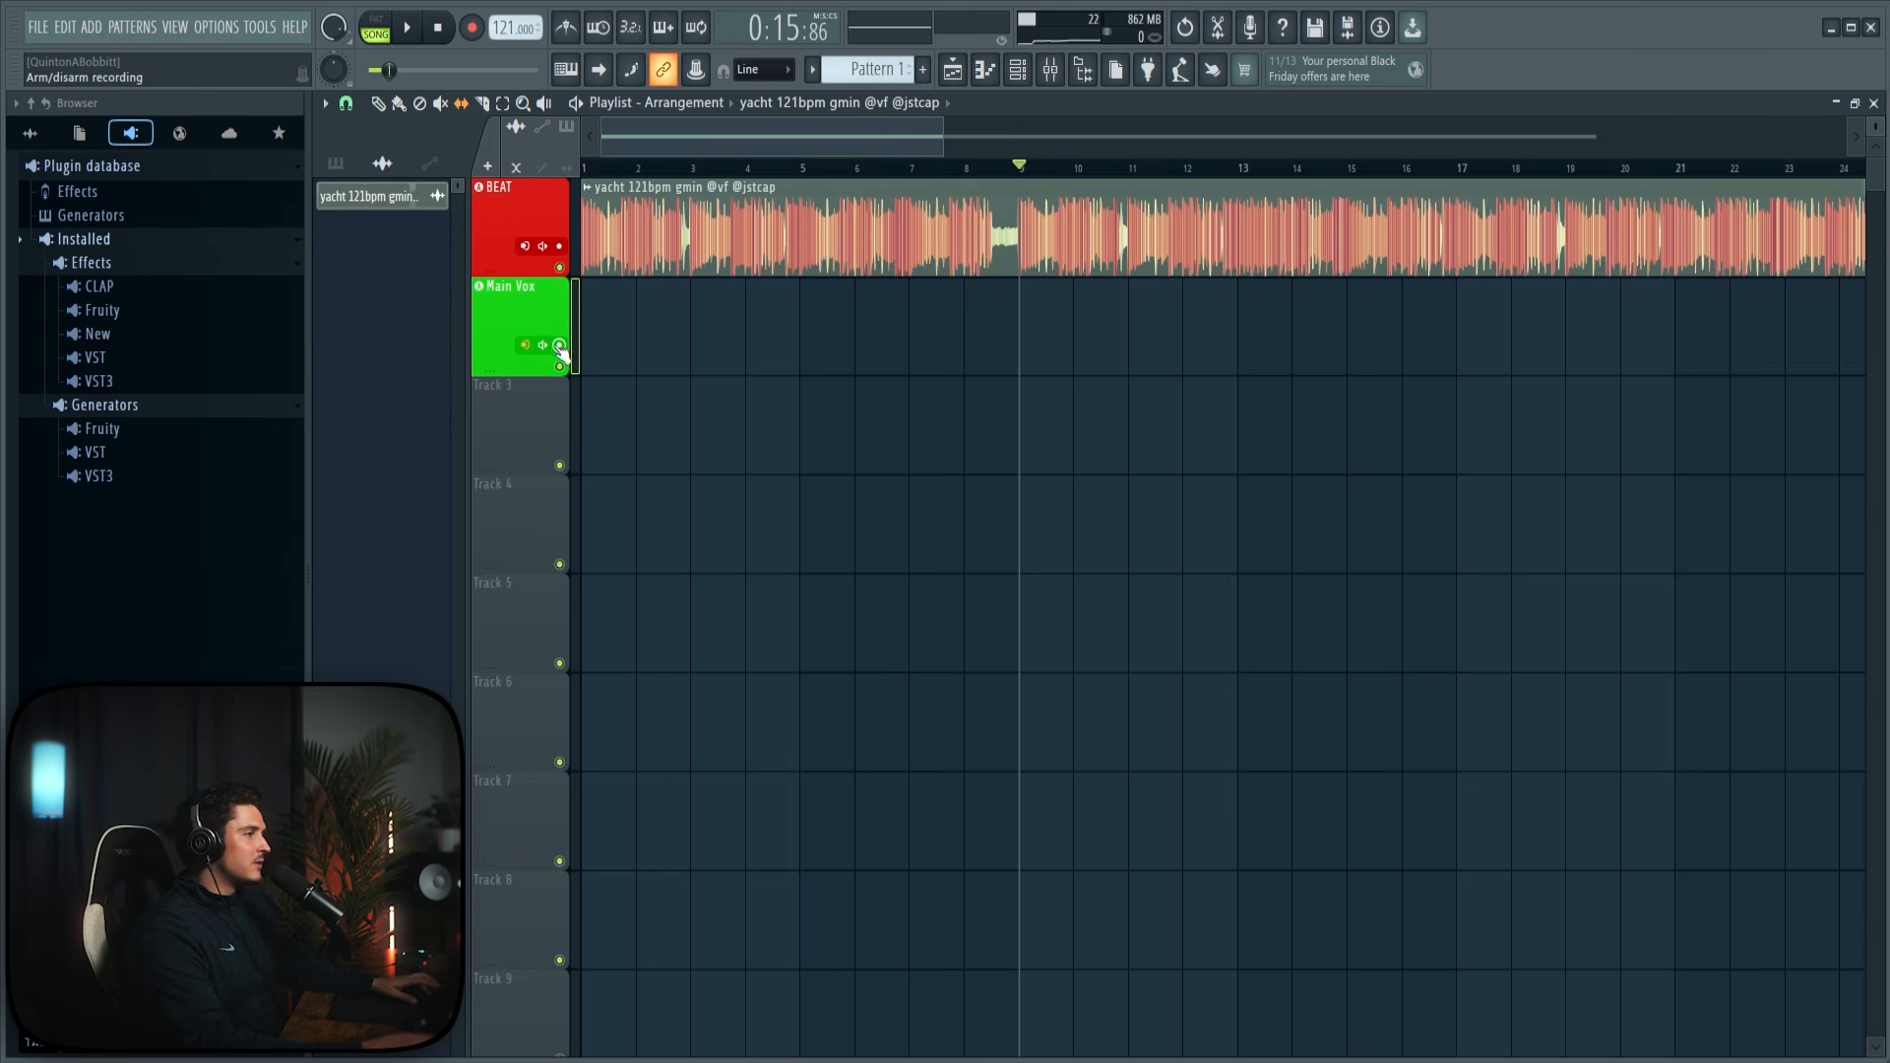
{"action": "left_click", "coordinate": [560, 346]}
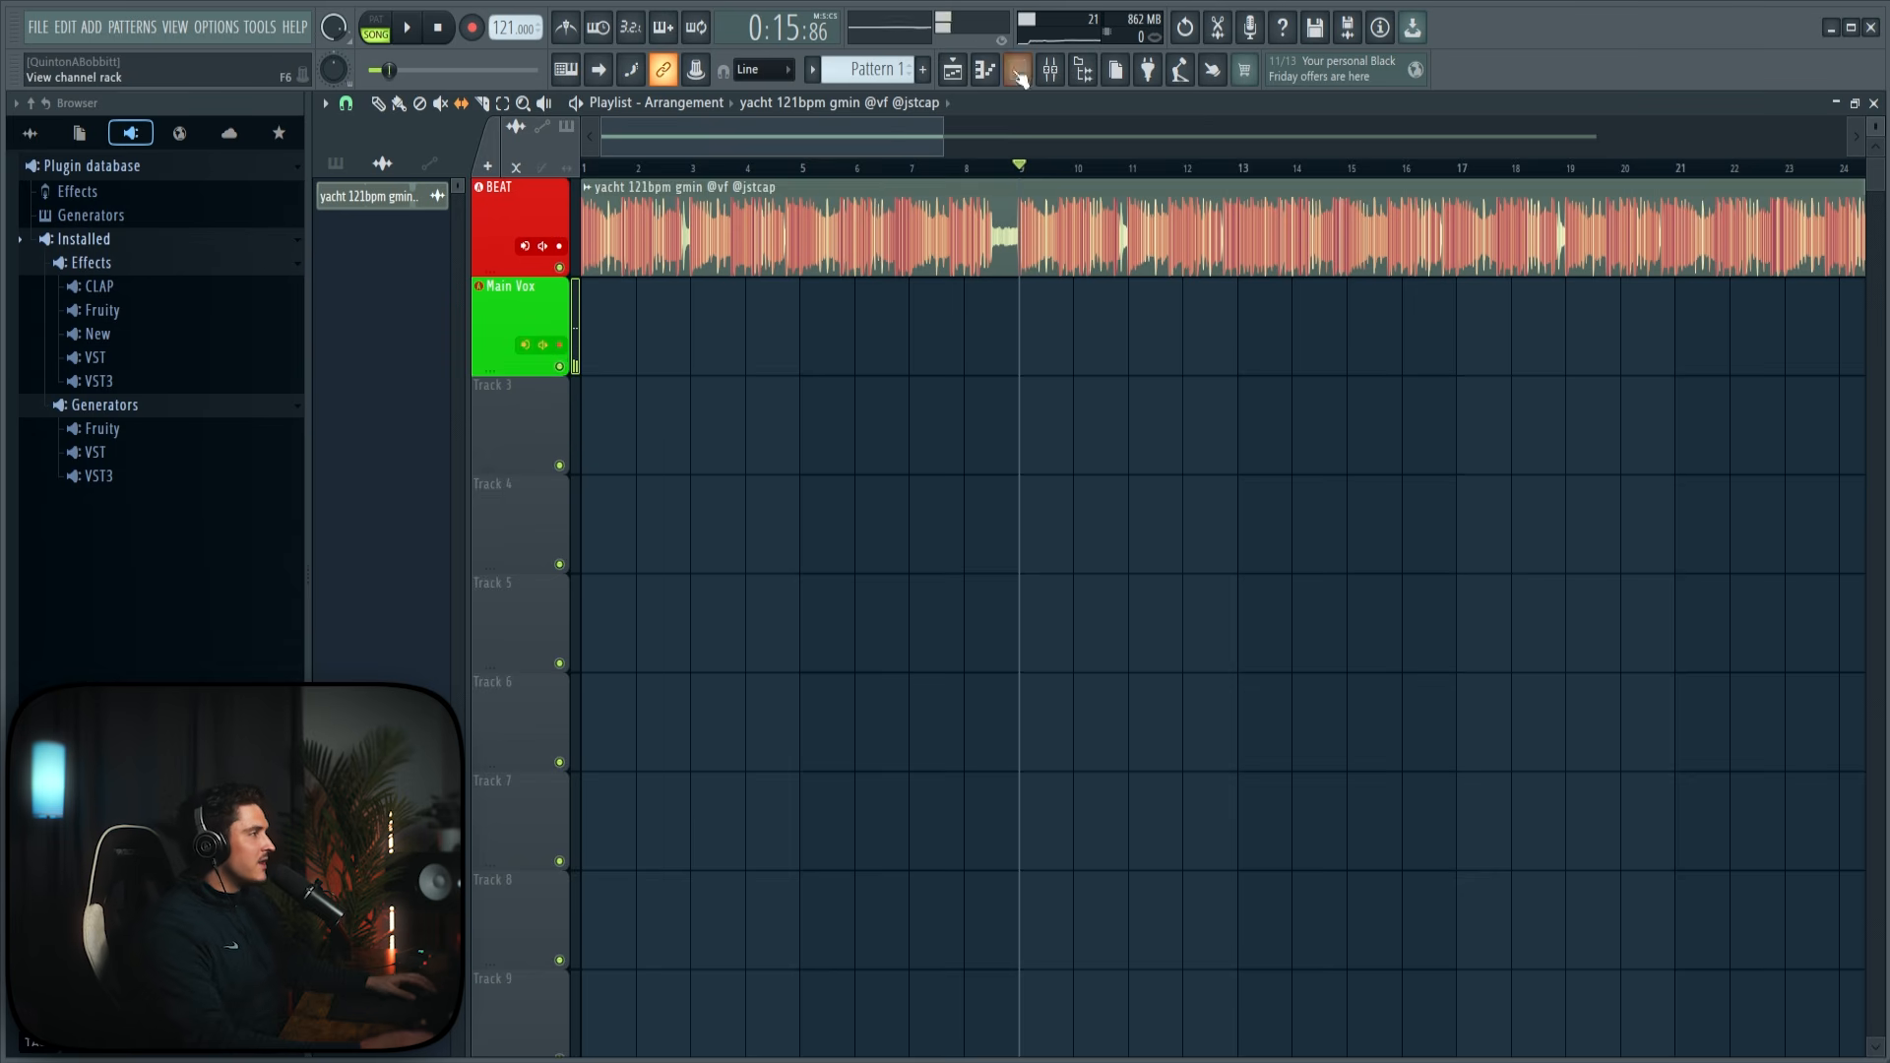
Step: Check the UADx LA-2A and 1176 compressor settings on the Main Vox track against the live vocal
{"action": "left_click", "coordinate": [1051, 71]}
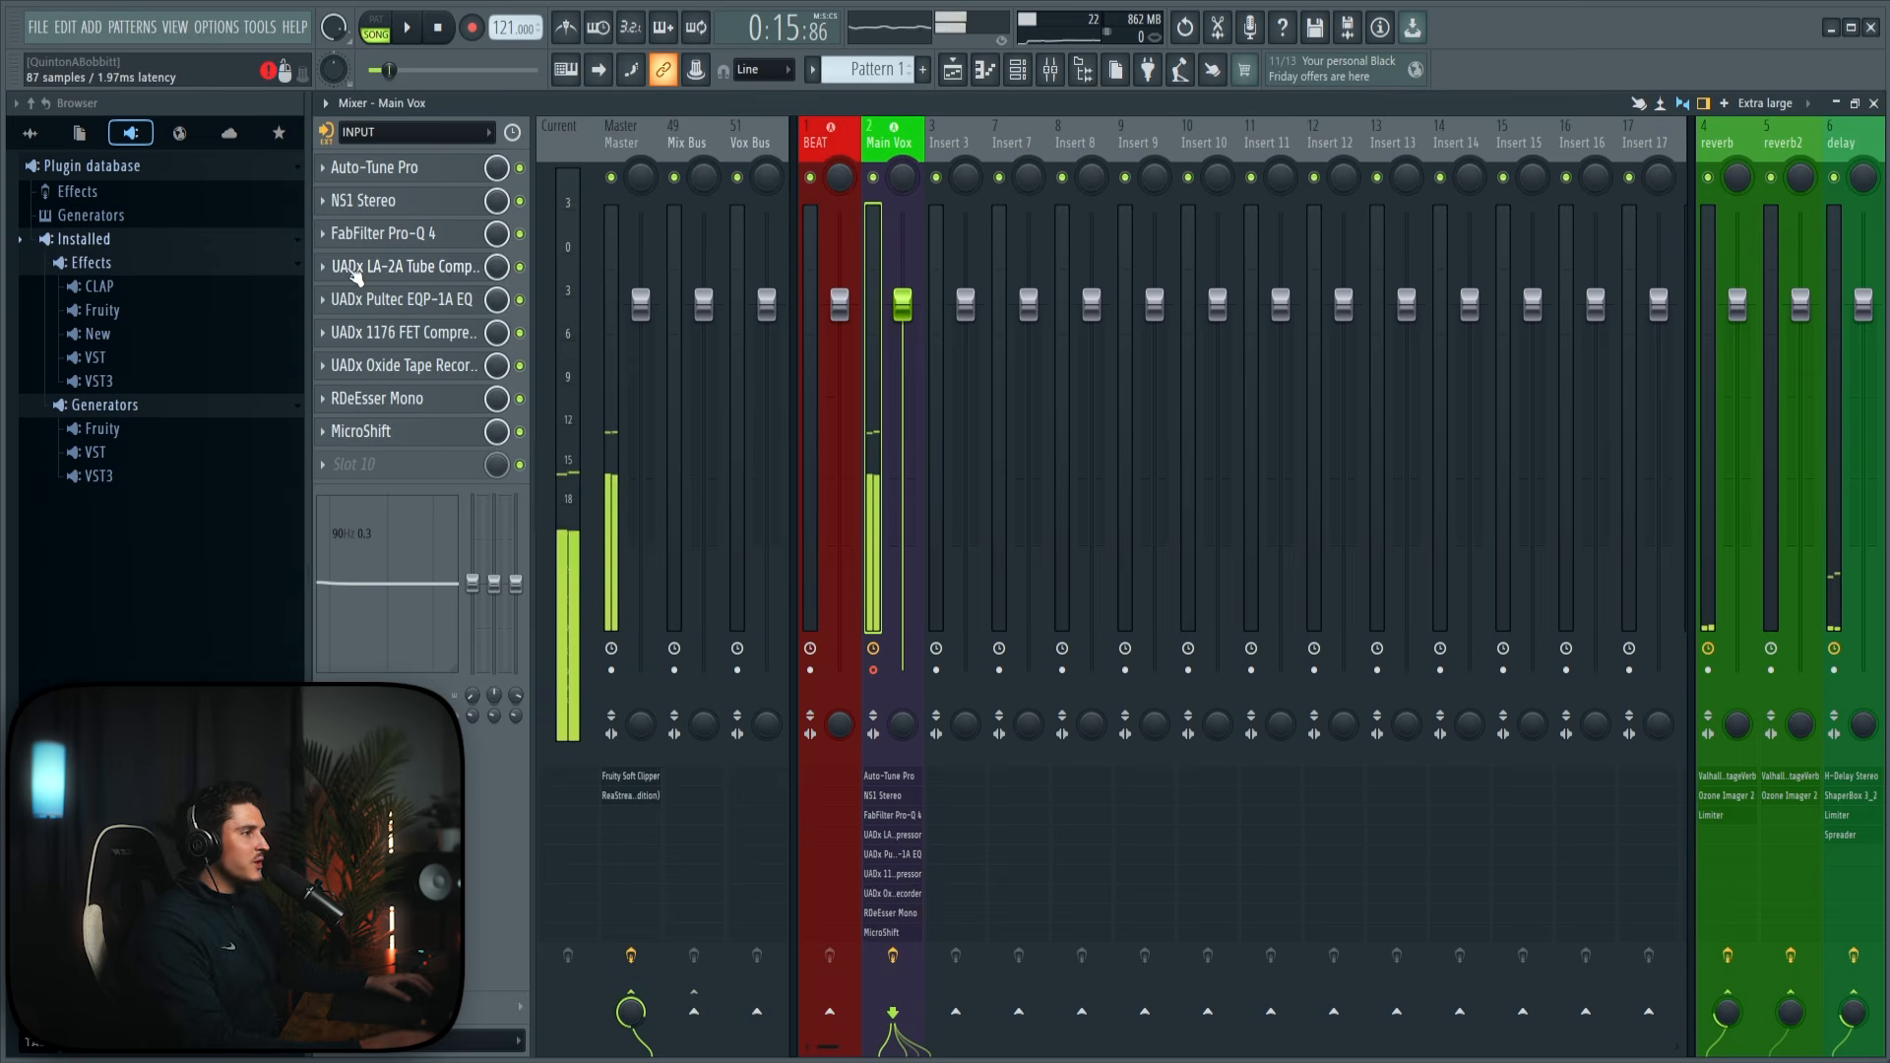
{"action": "left_click", "coordinate": [450, 276]}
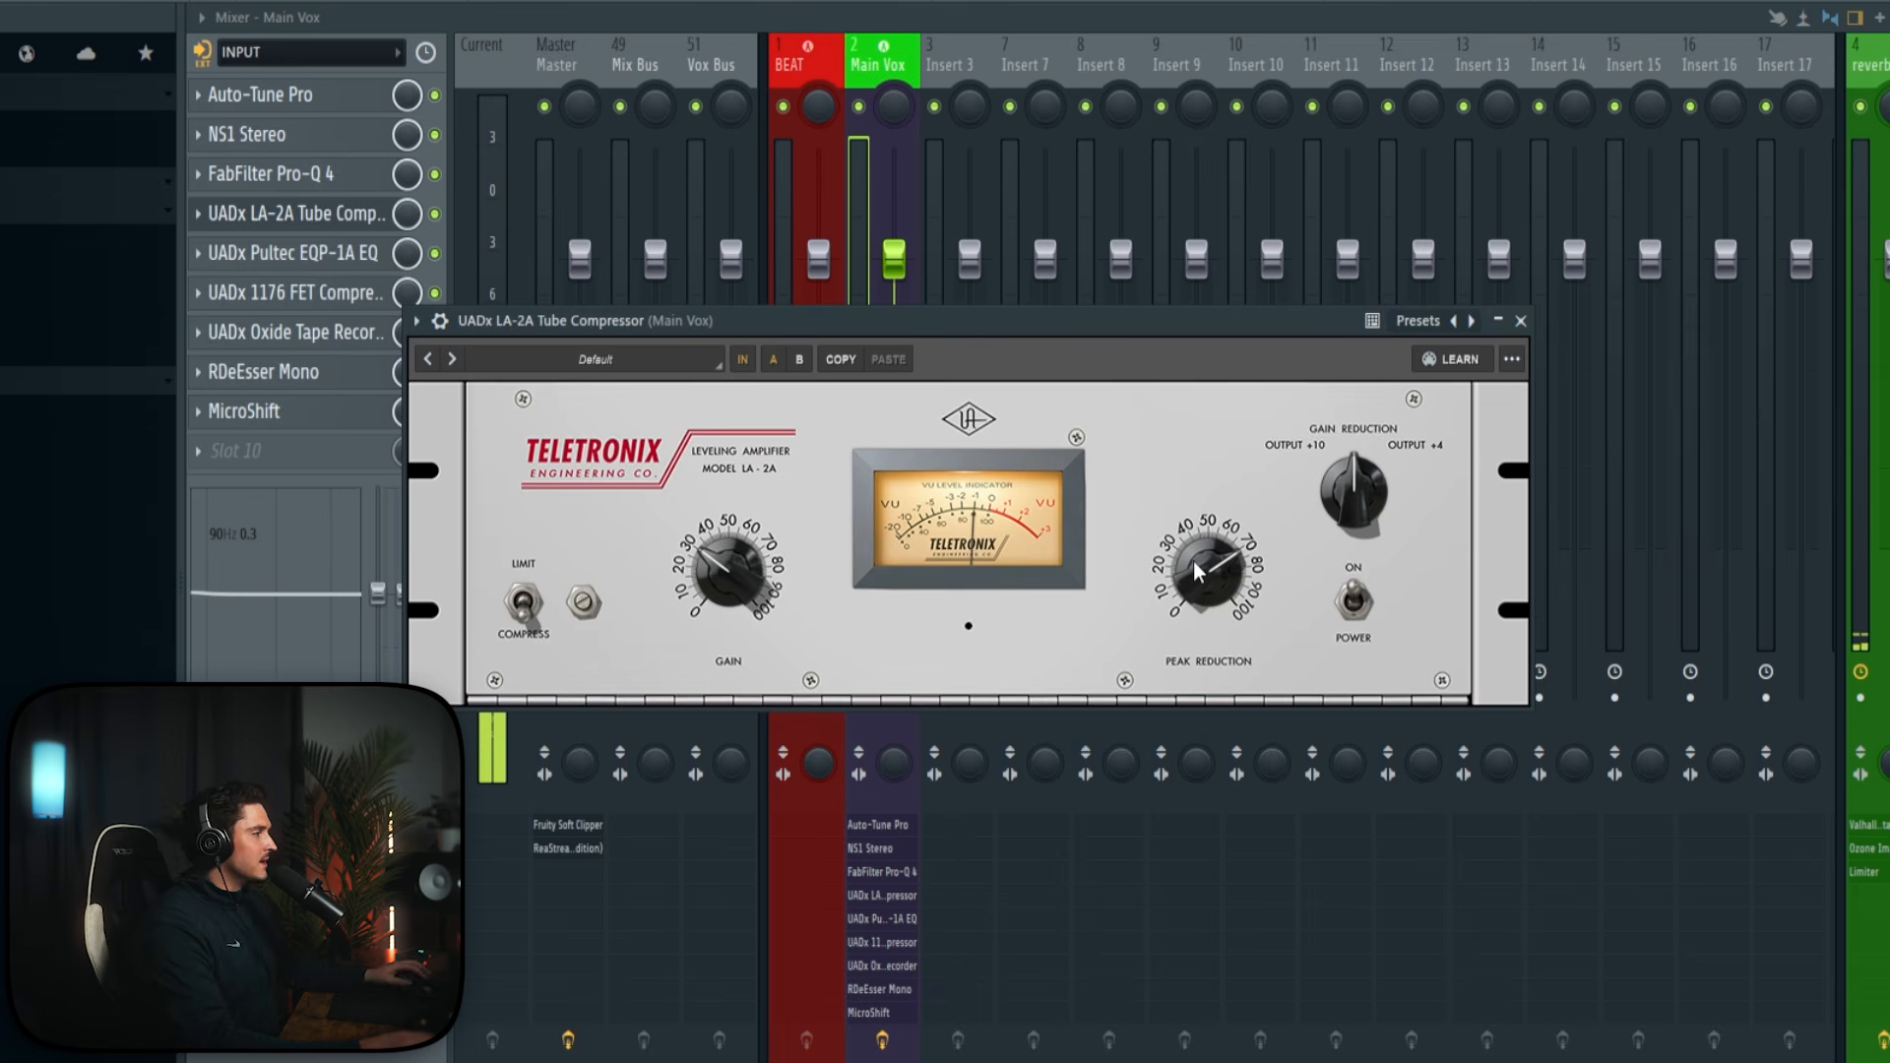
{"action": "left_click", "coordinate": [1521, 321]}
{"action": "left_click", "coordinate": [295, 292]}
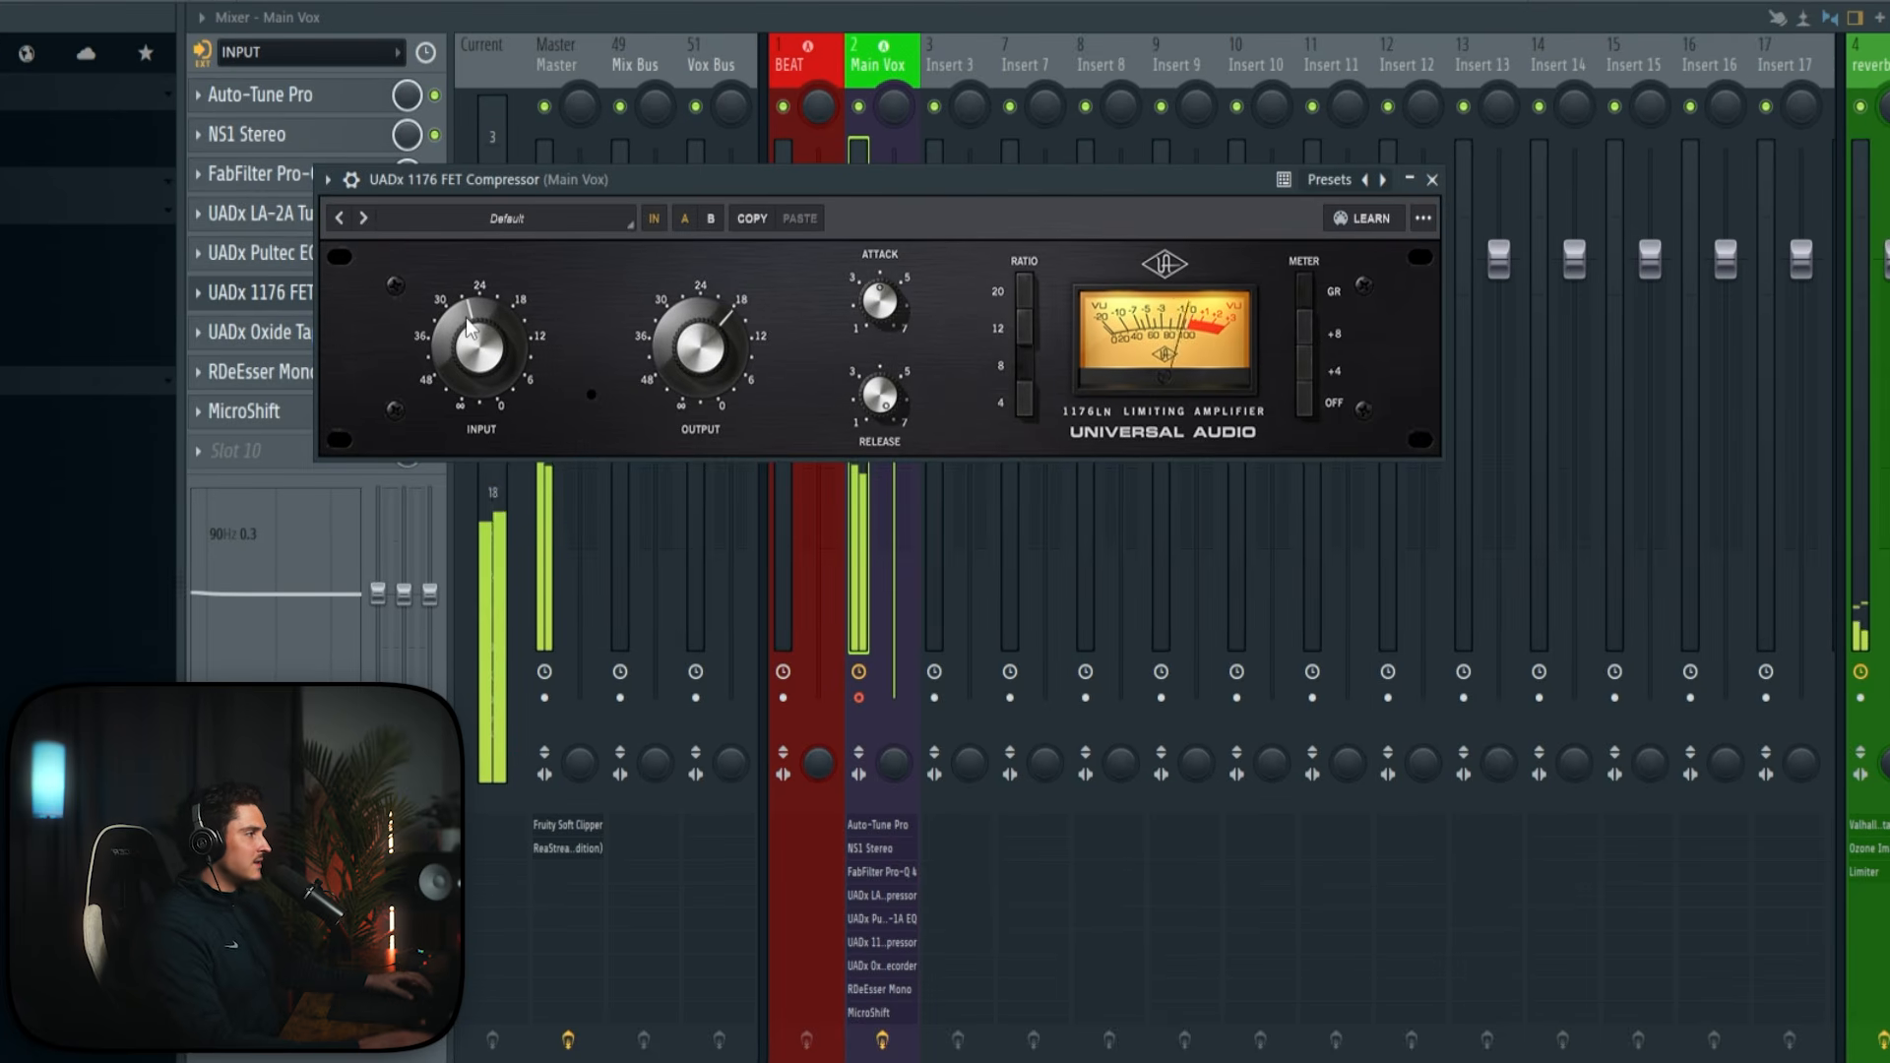
{"action": "left_click", "coordinate": [1432, 179]}
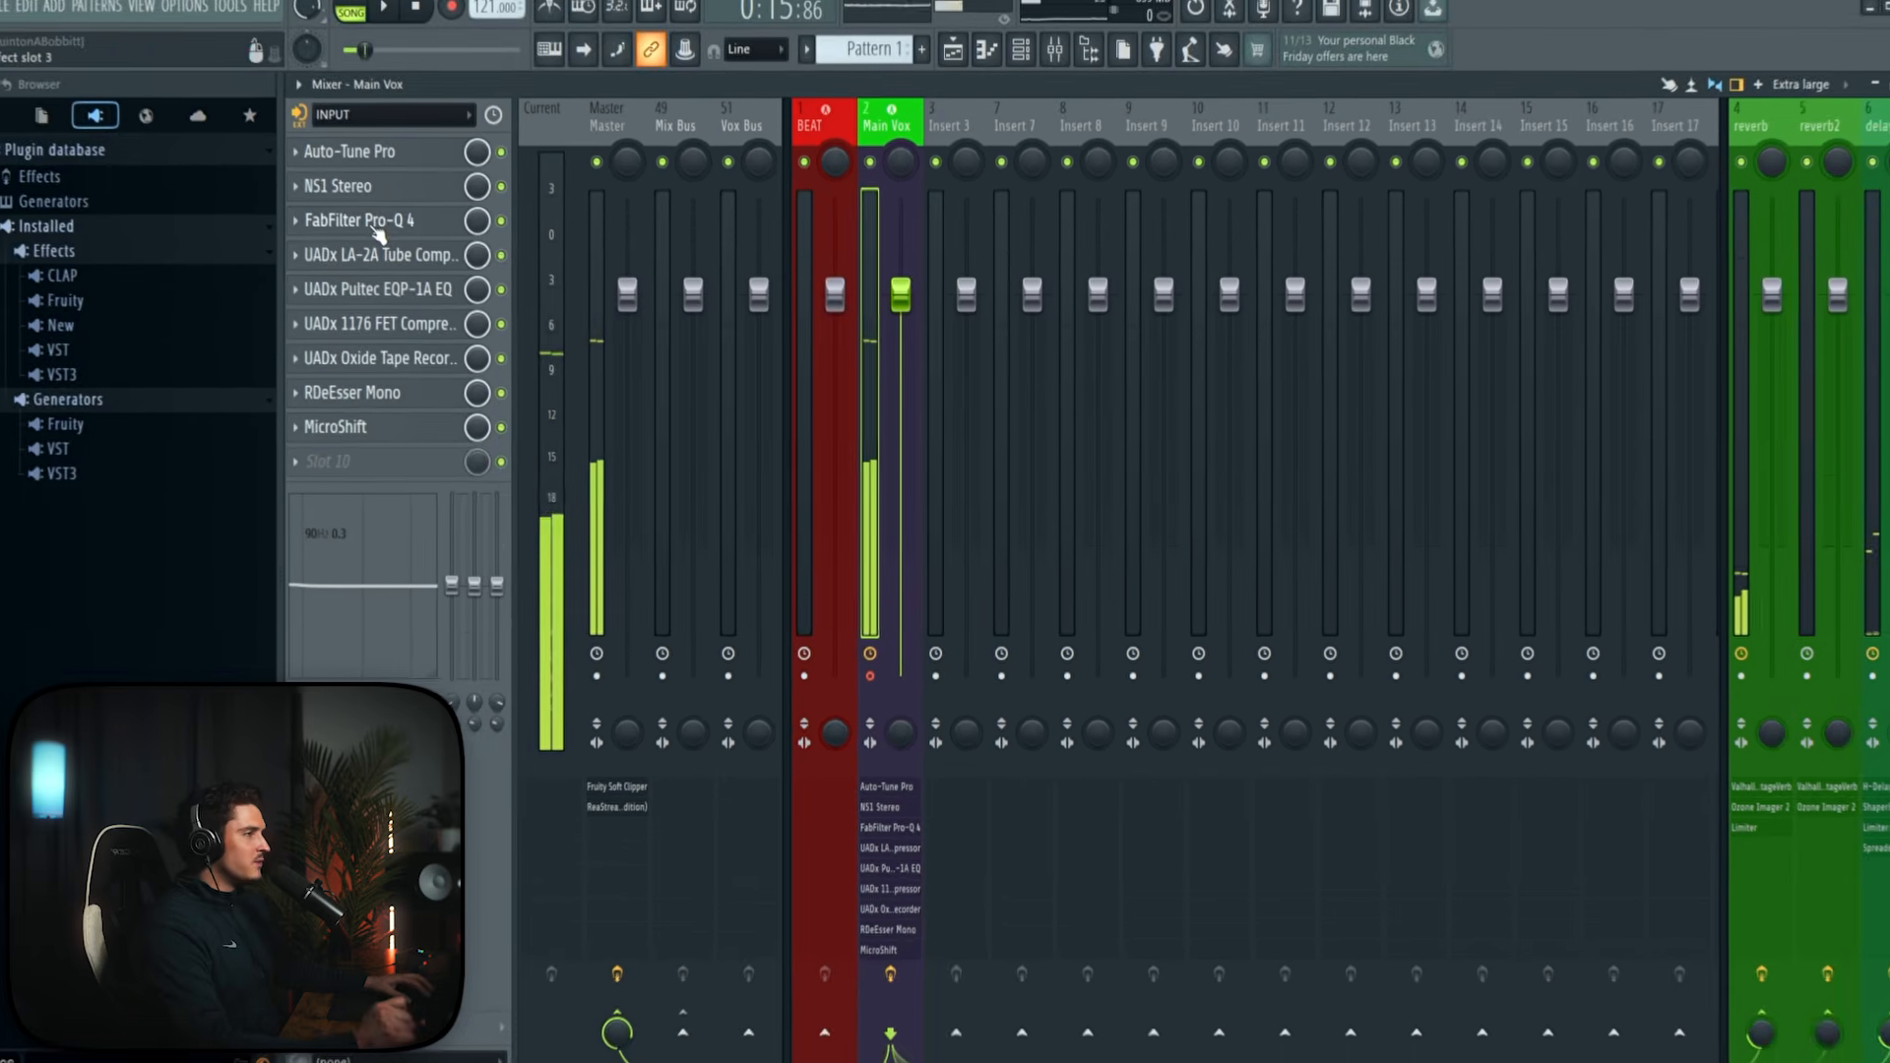
Step: In Main Vox's Pro-Q 4, raise the low cut above about 173 Hz and deepen the bell cut to about -5.24 dB at 585 Hz, Q 2.034
{"action": "left_click", "coordinate": [256, 173]}
{"action": "left_click_drag", "start_coordinate": [847, 492], "coordinate": [921, 516]}
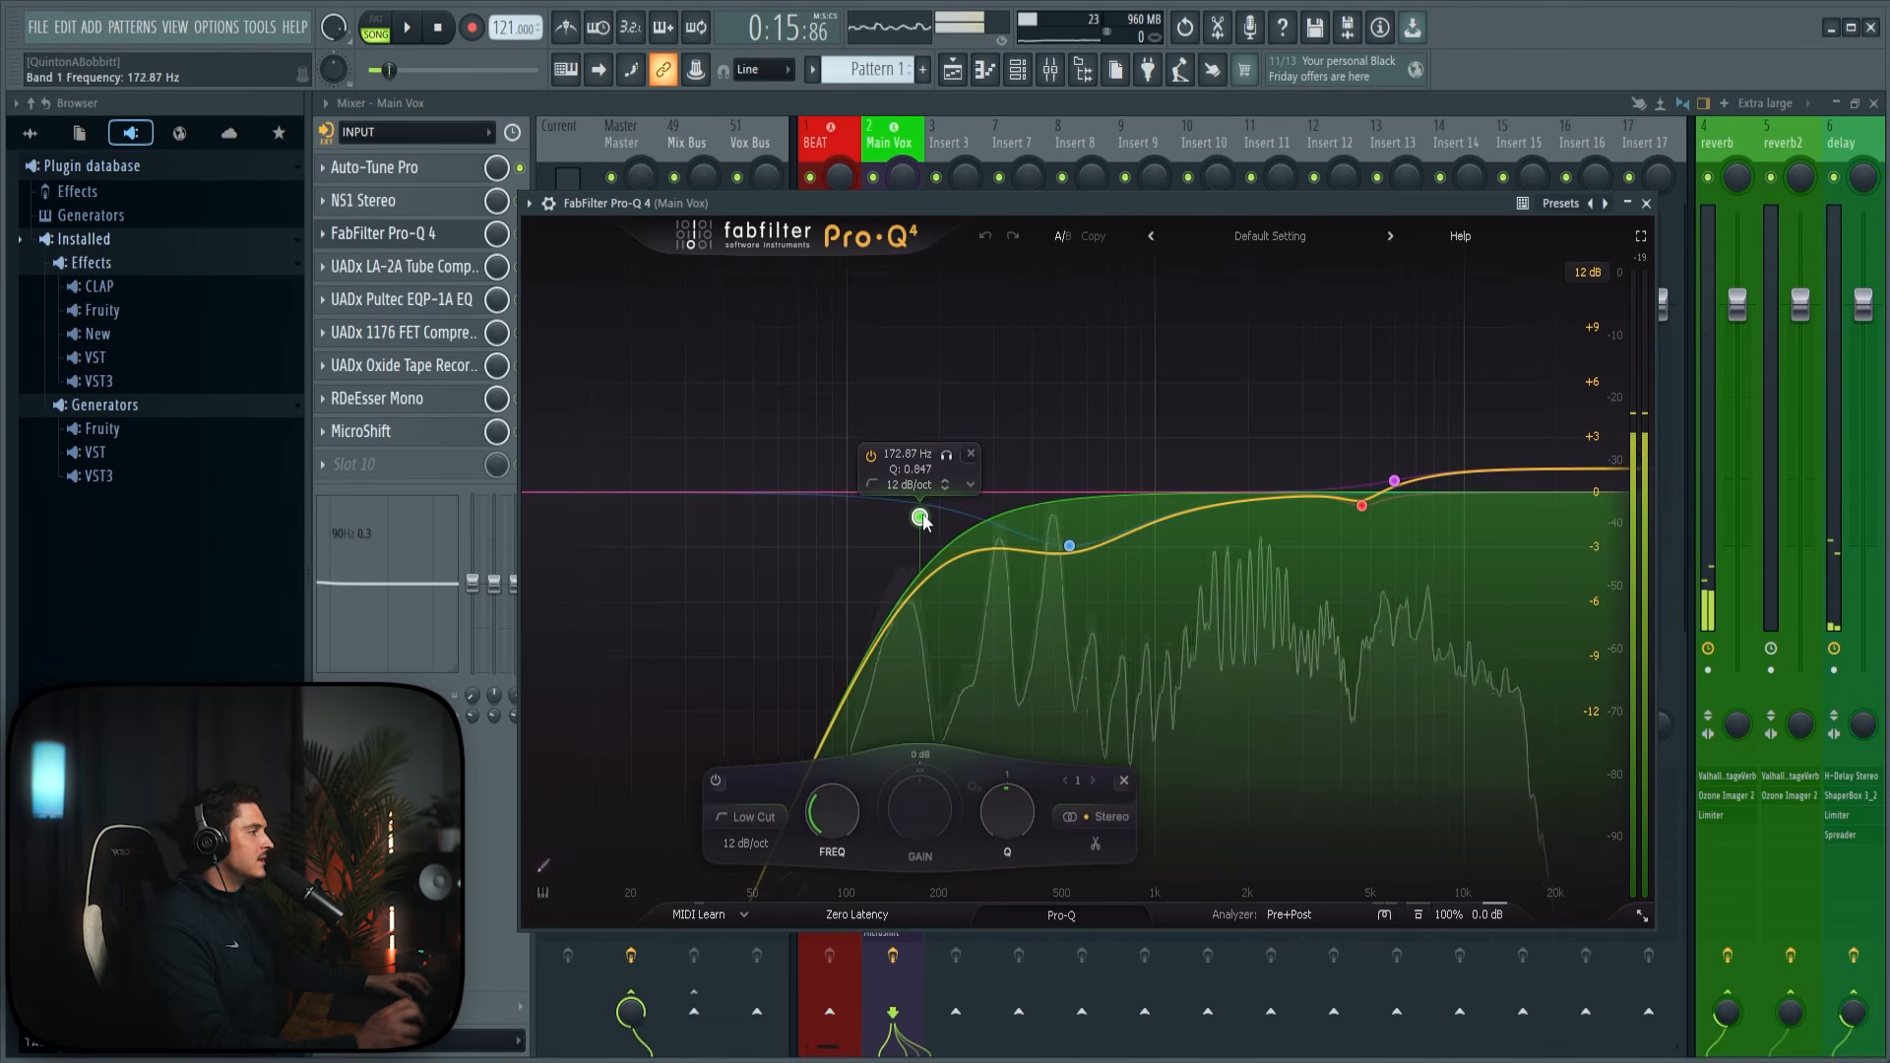
{"action": "left_click_drag", "start_coordinate": [1059, 548], "coordinate": [1084, 595]}
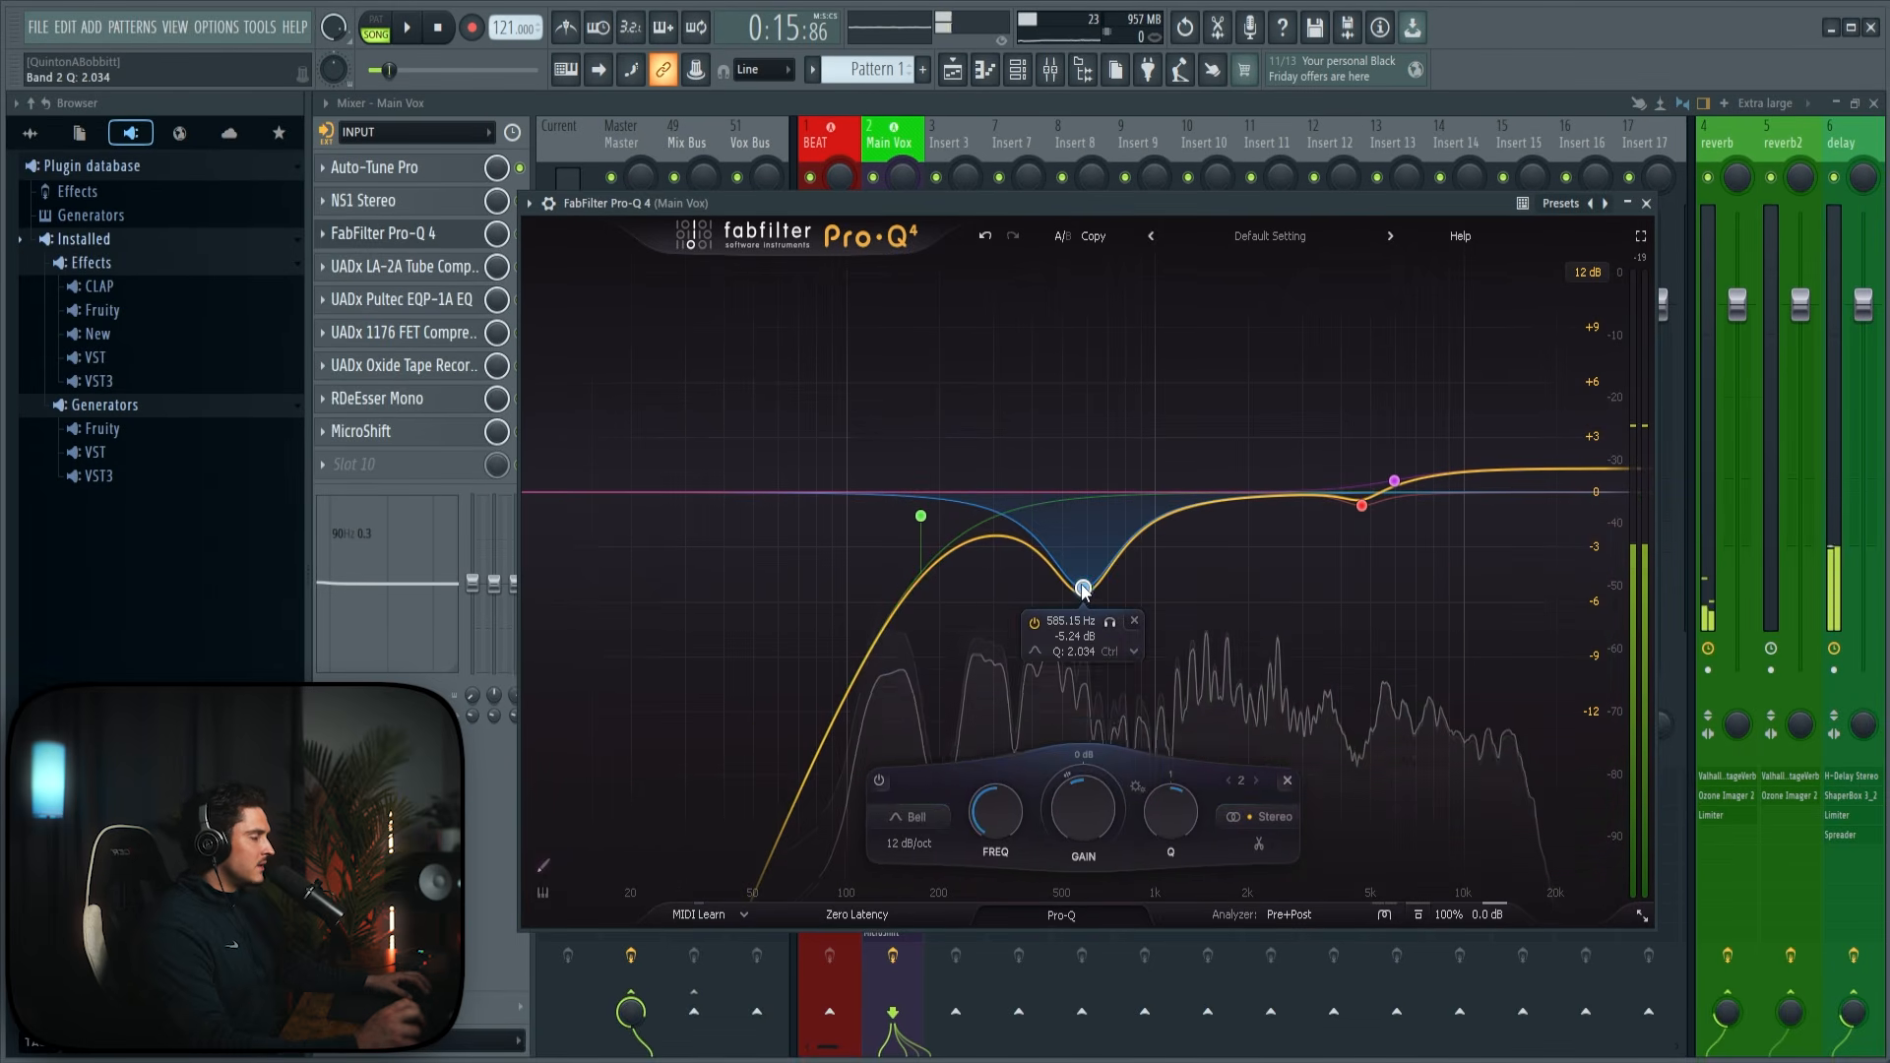
{"action": "left_click_drag", "start_coordinate": [920, 516], "coordinate": [943, 518]}
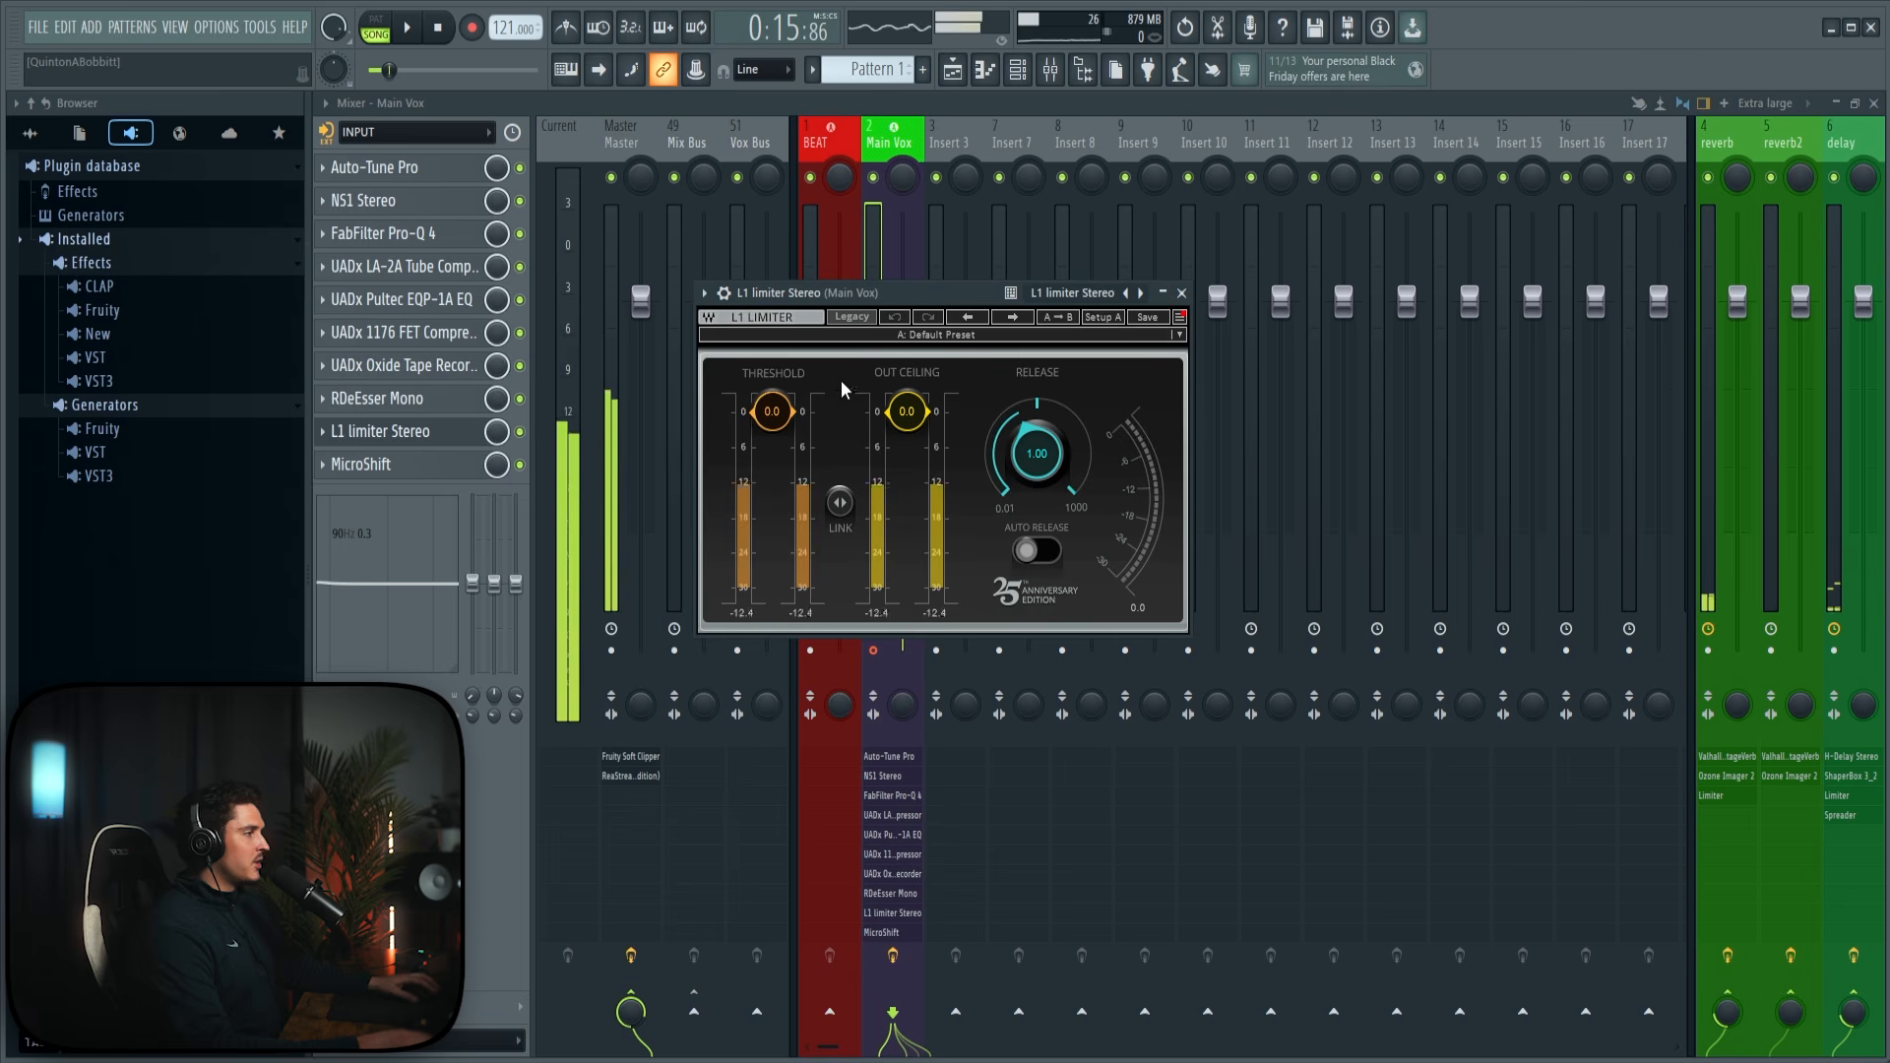
Step: Set the L1 limiter Stereo threshold on Main Vox to -2.8 dB, select the reverb track and return to the playlist
{"action": "left_click_drag", "start_coordinate": [773, 411], "coordinate": [773, 428]}
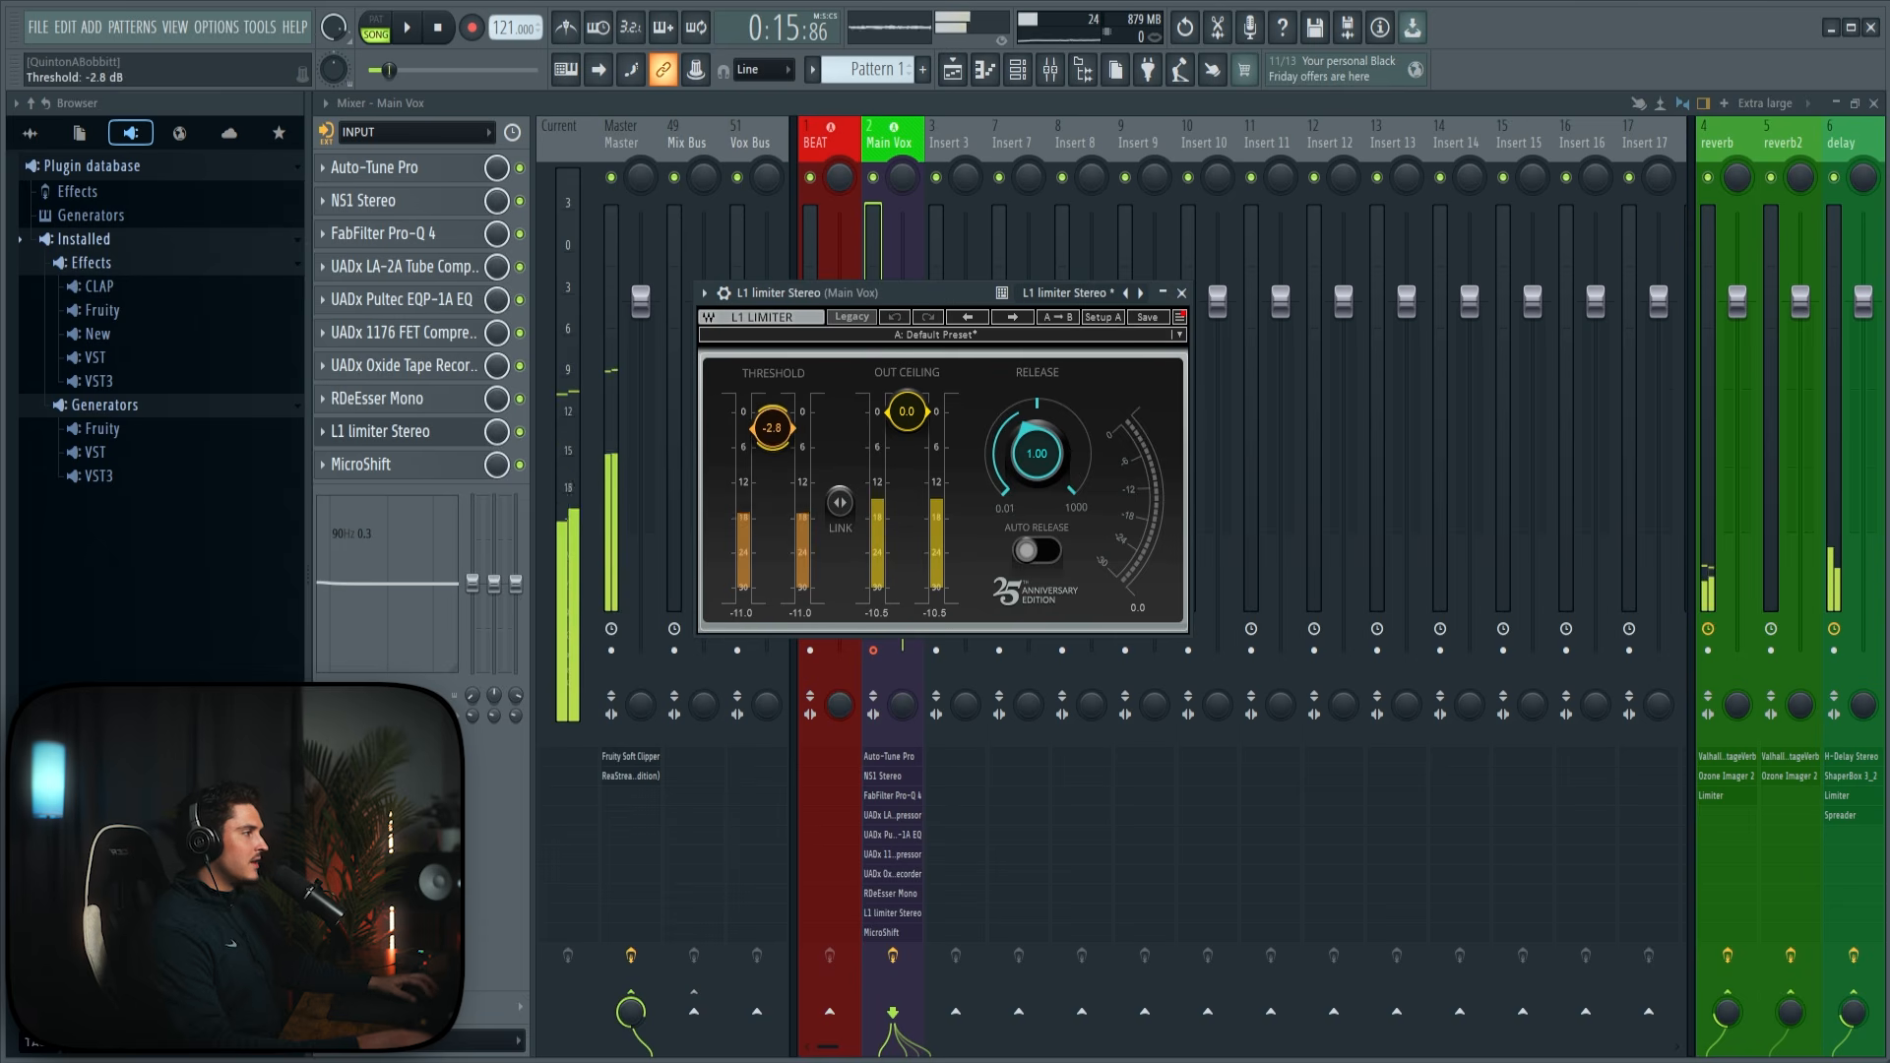
{"action": "left_click", "coordinate": [1183, 293]}
{"action": "left_click", "coordinate": [1716, 286]}
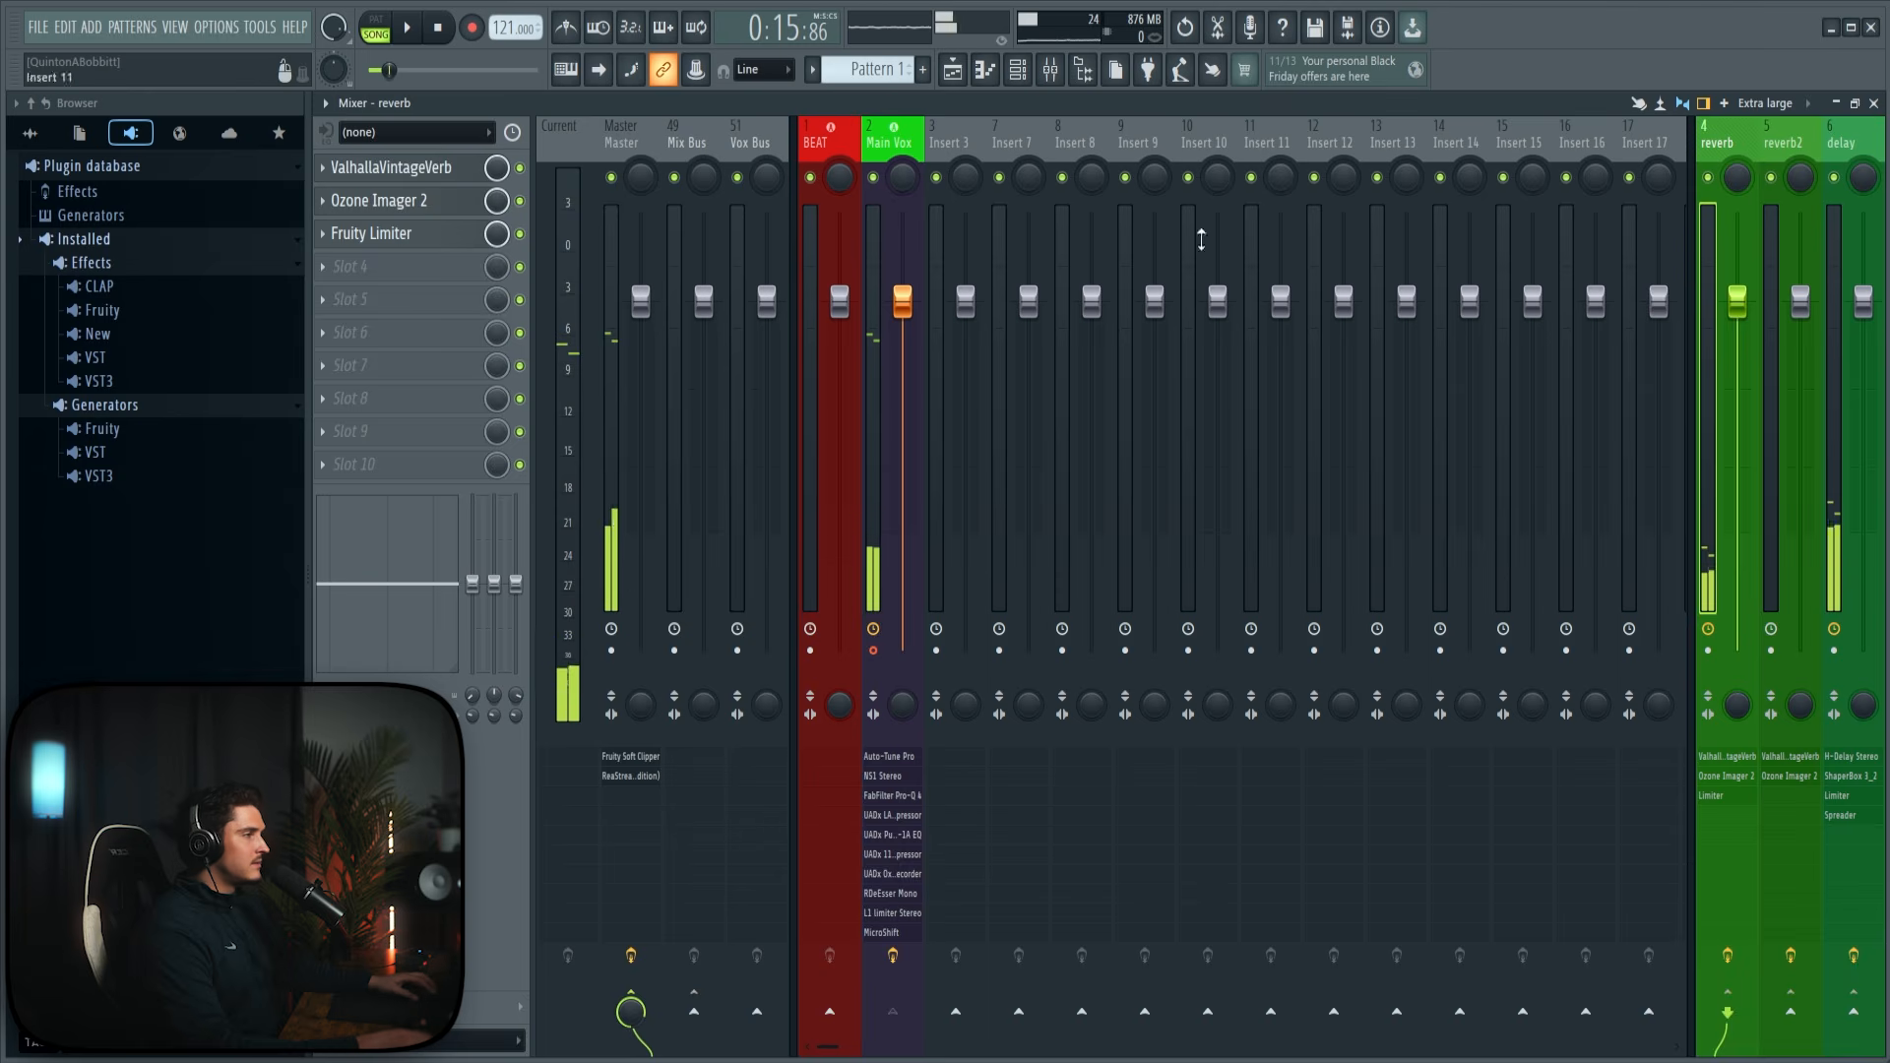
{"action": "left_click", "coordinate": [954, 71]}
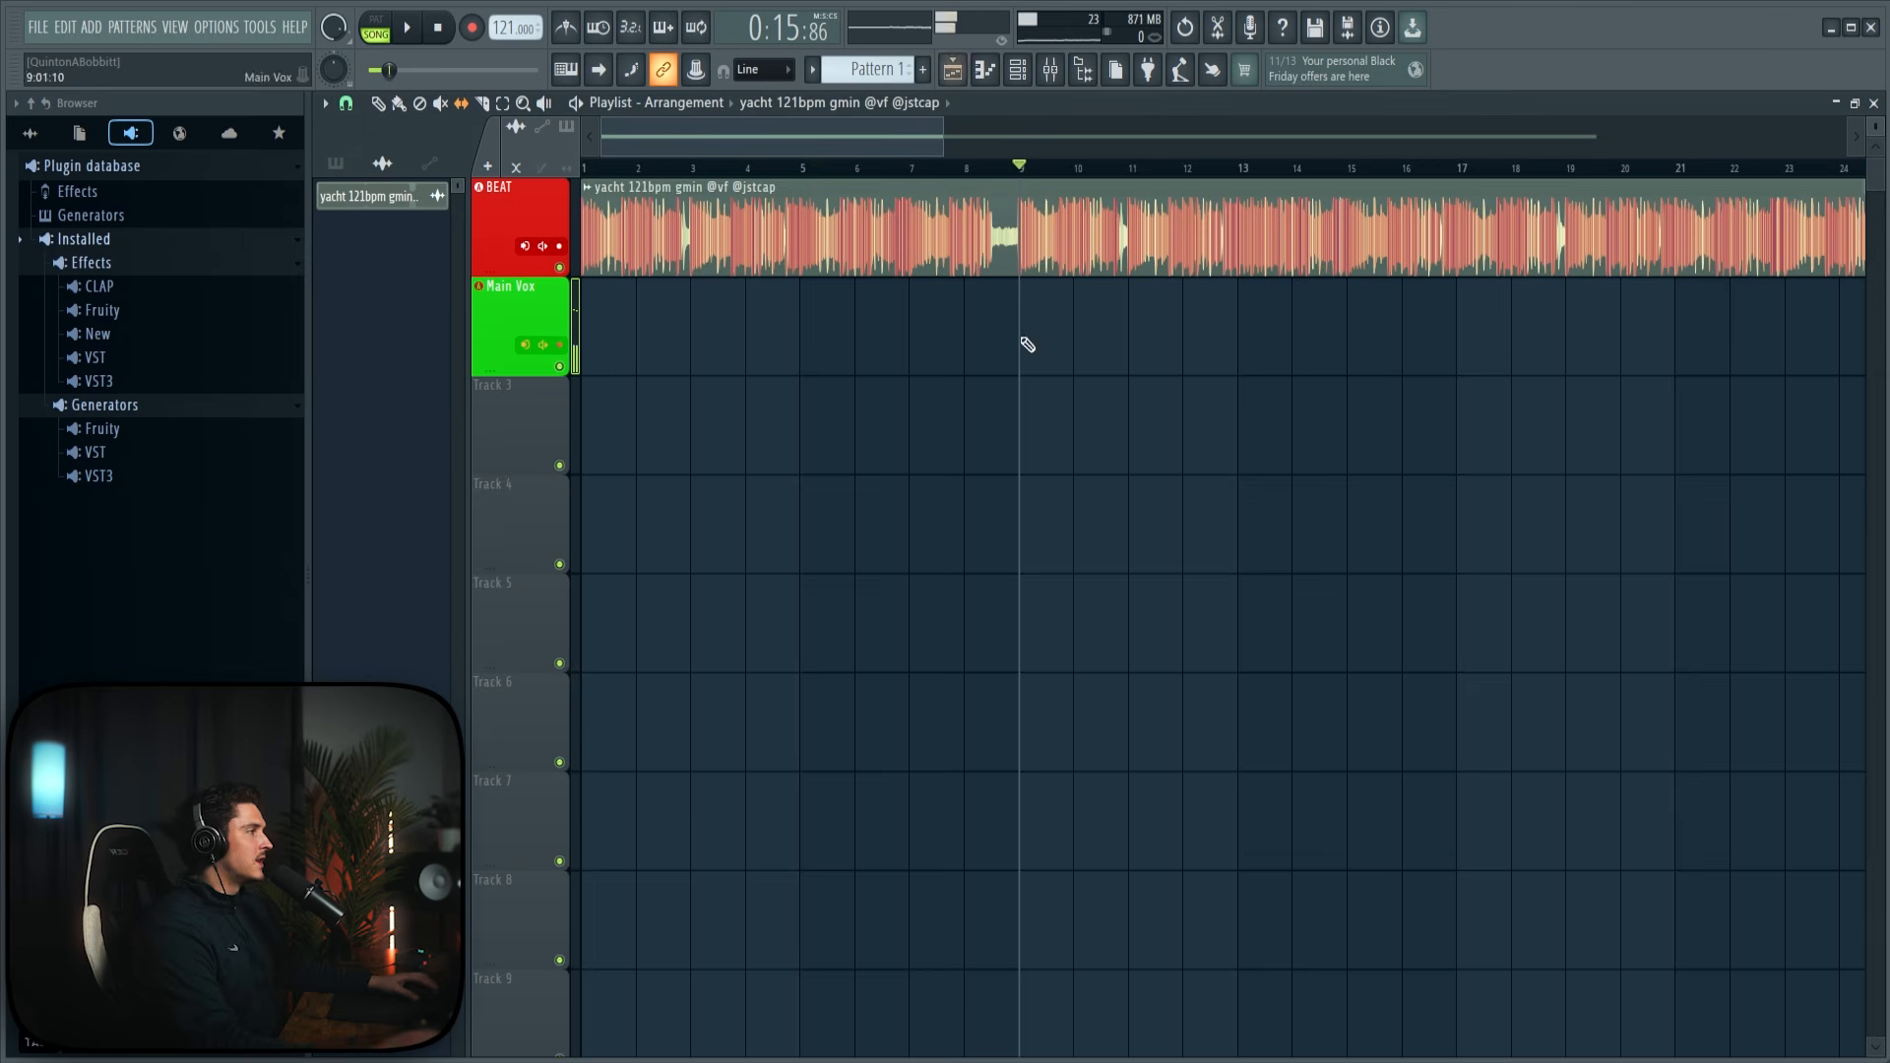
Step: Play the beat from the start and lower the BEAT clip's gain to -2.3 dB
{"action": "left_click_drag", "start_coordinate": [728, 165], "coordinate": [33, 135]}
{"action": "key", "text": "space"}
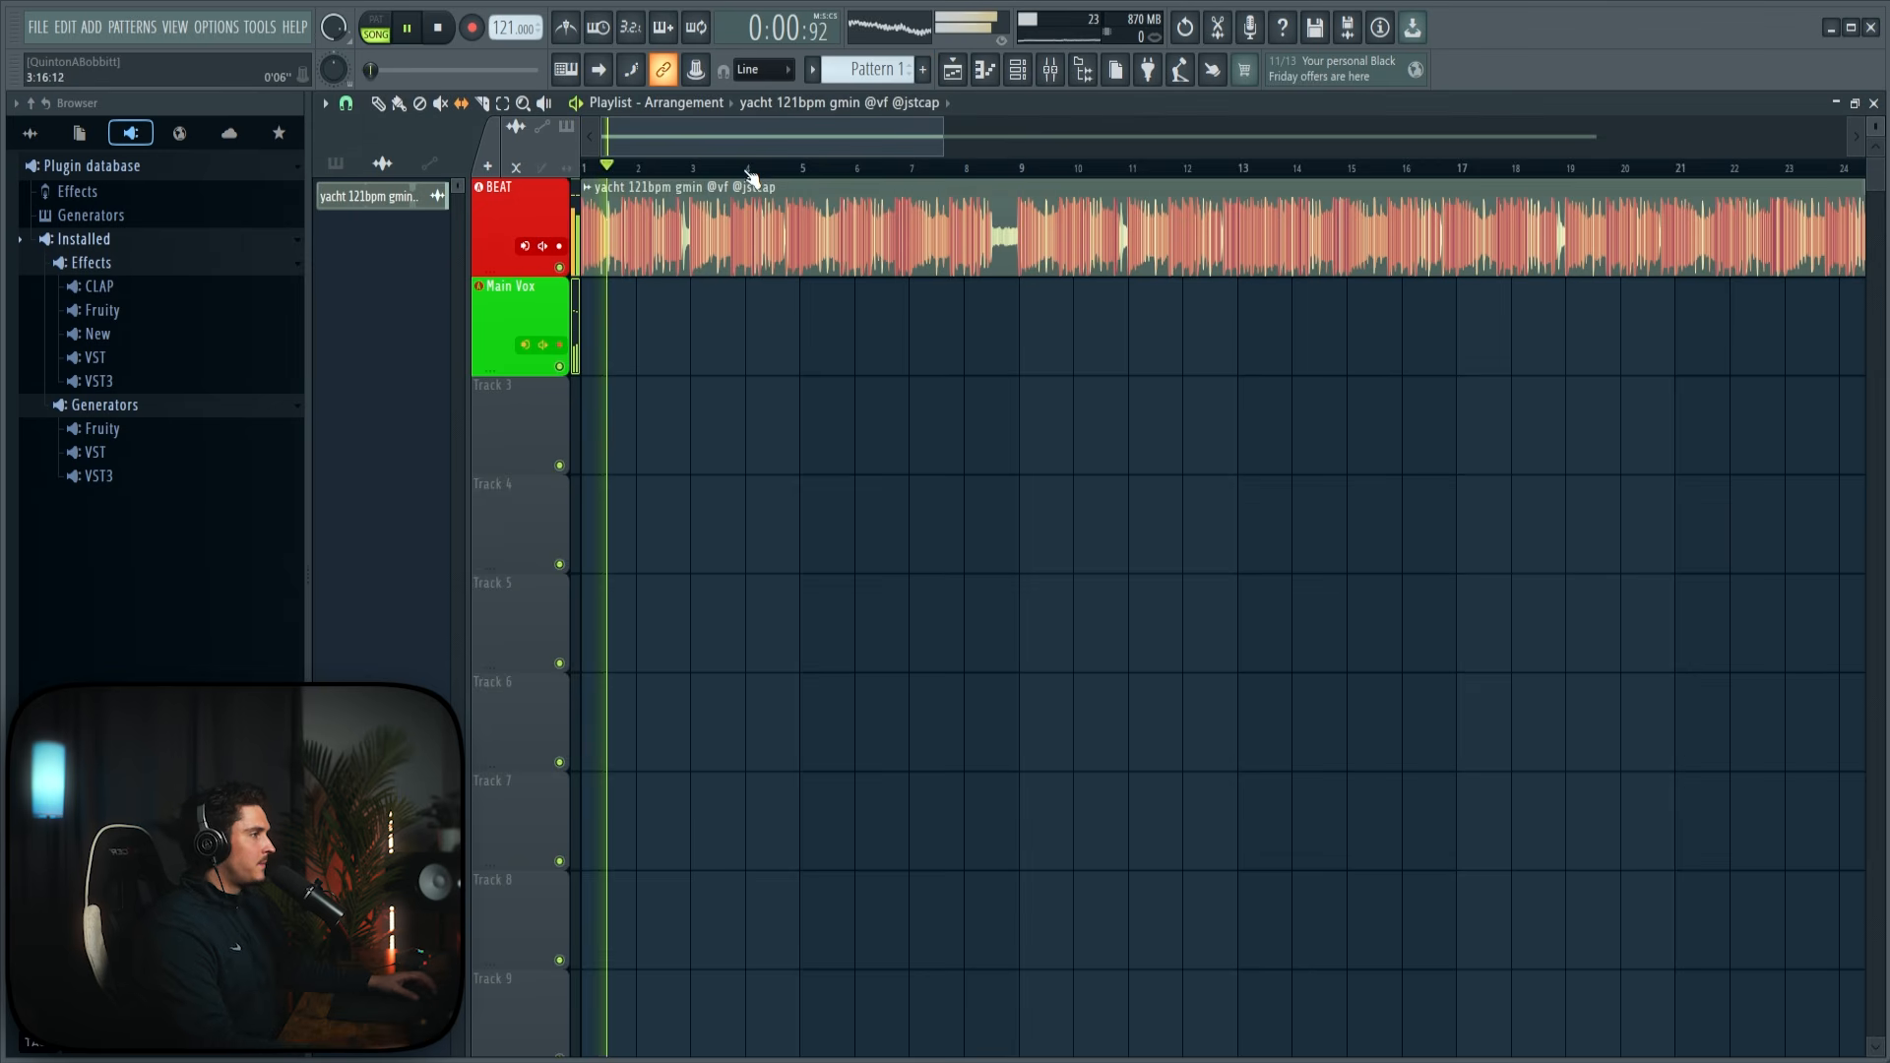
{"action": "scroll", "coordinate": [753, 162], "scroll_direction": "up", "scroll_amount": 2}
{"action": "left_click_drag", "start_coordinate": [753, 153], "coordinate": [676, 151]}
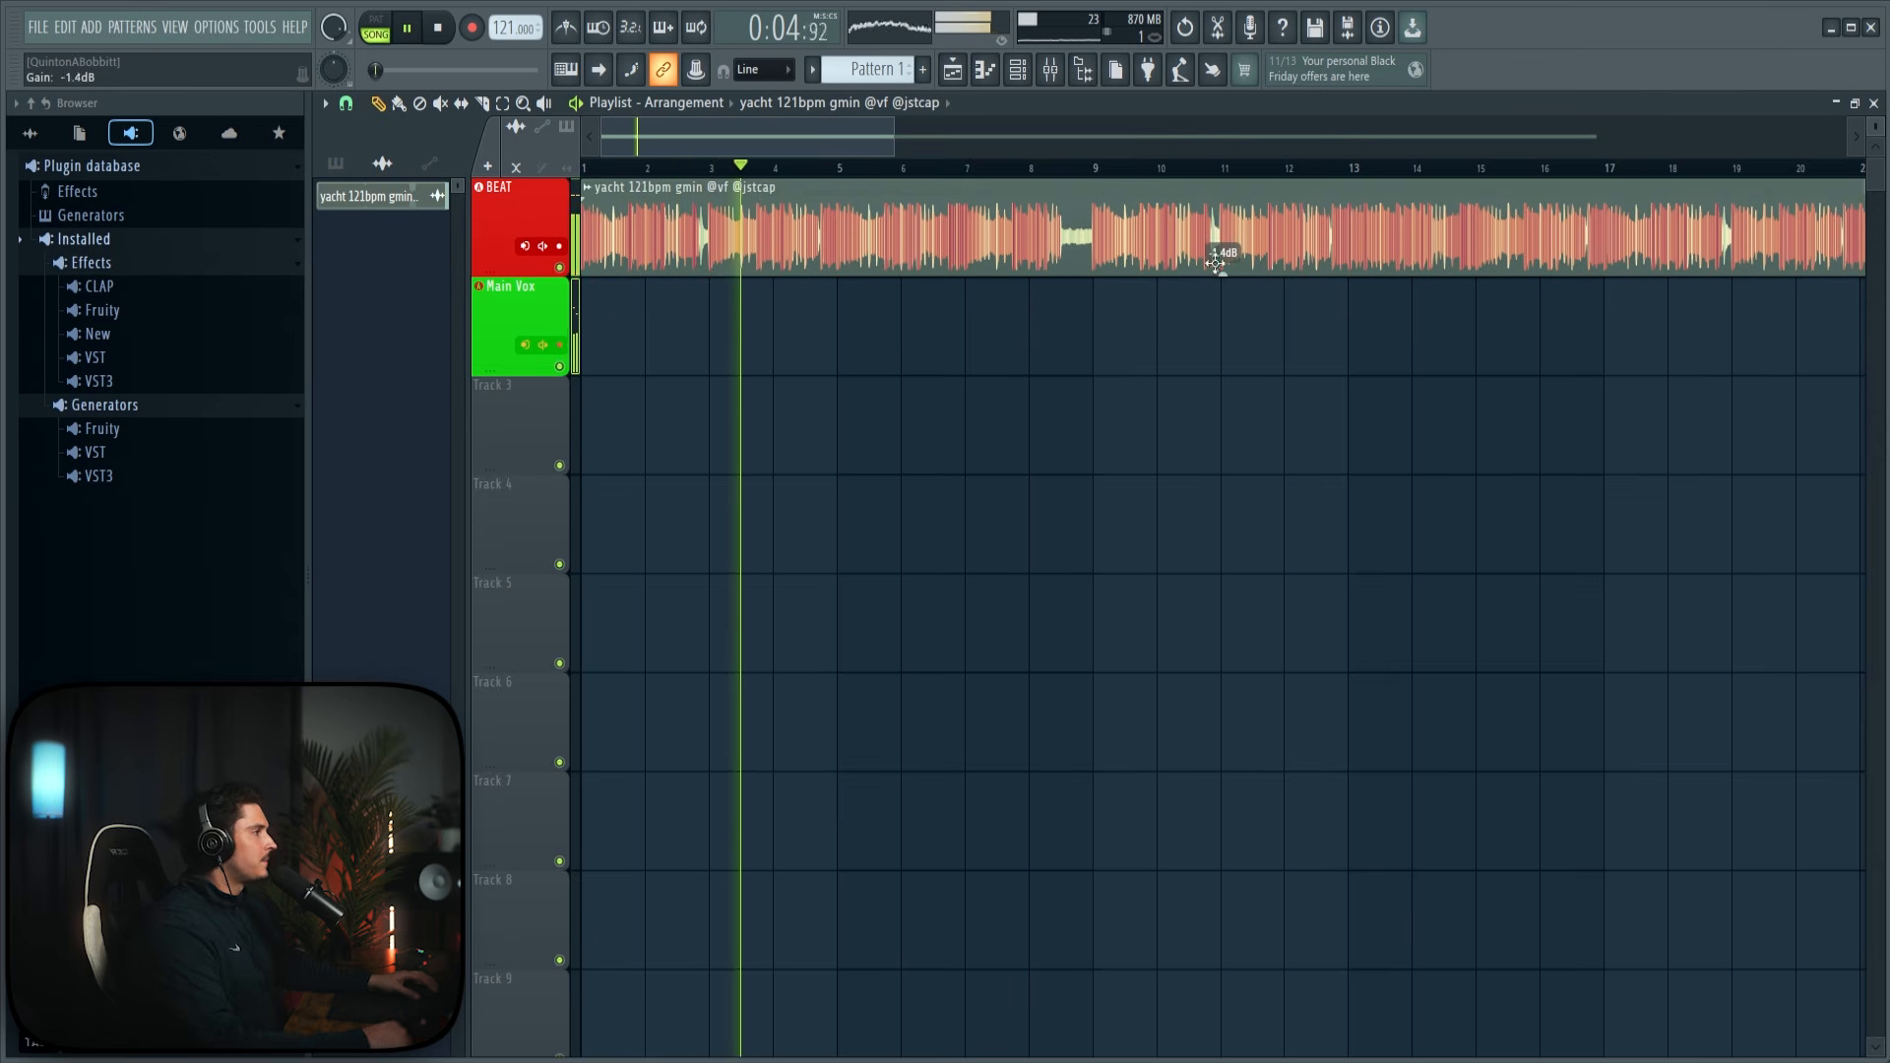
{"action": "left_click_drag", "start_coordinate": [1224, 270], "coordinate": [1223, 276]}
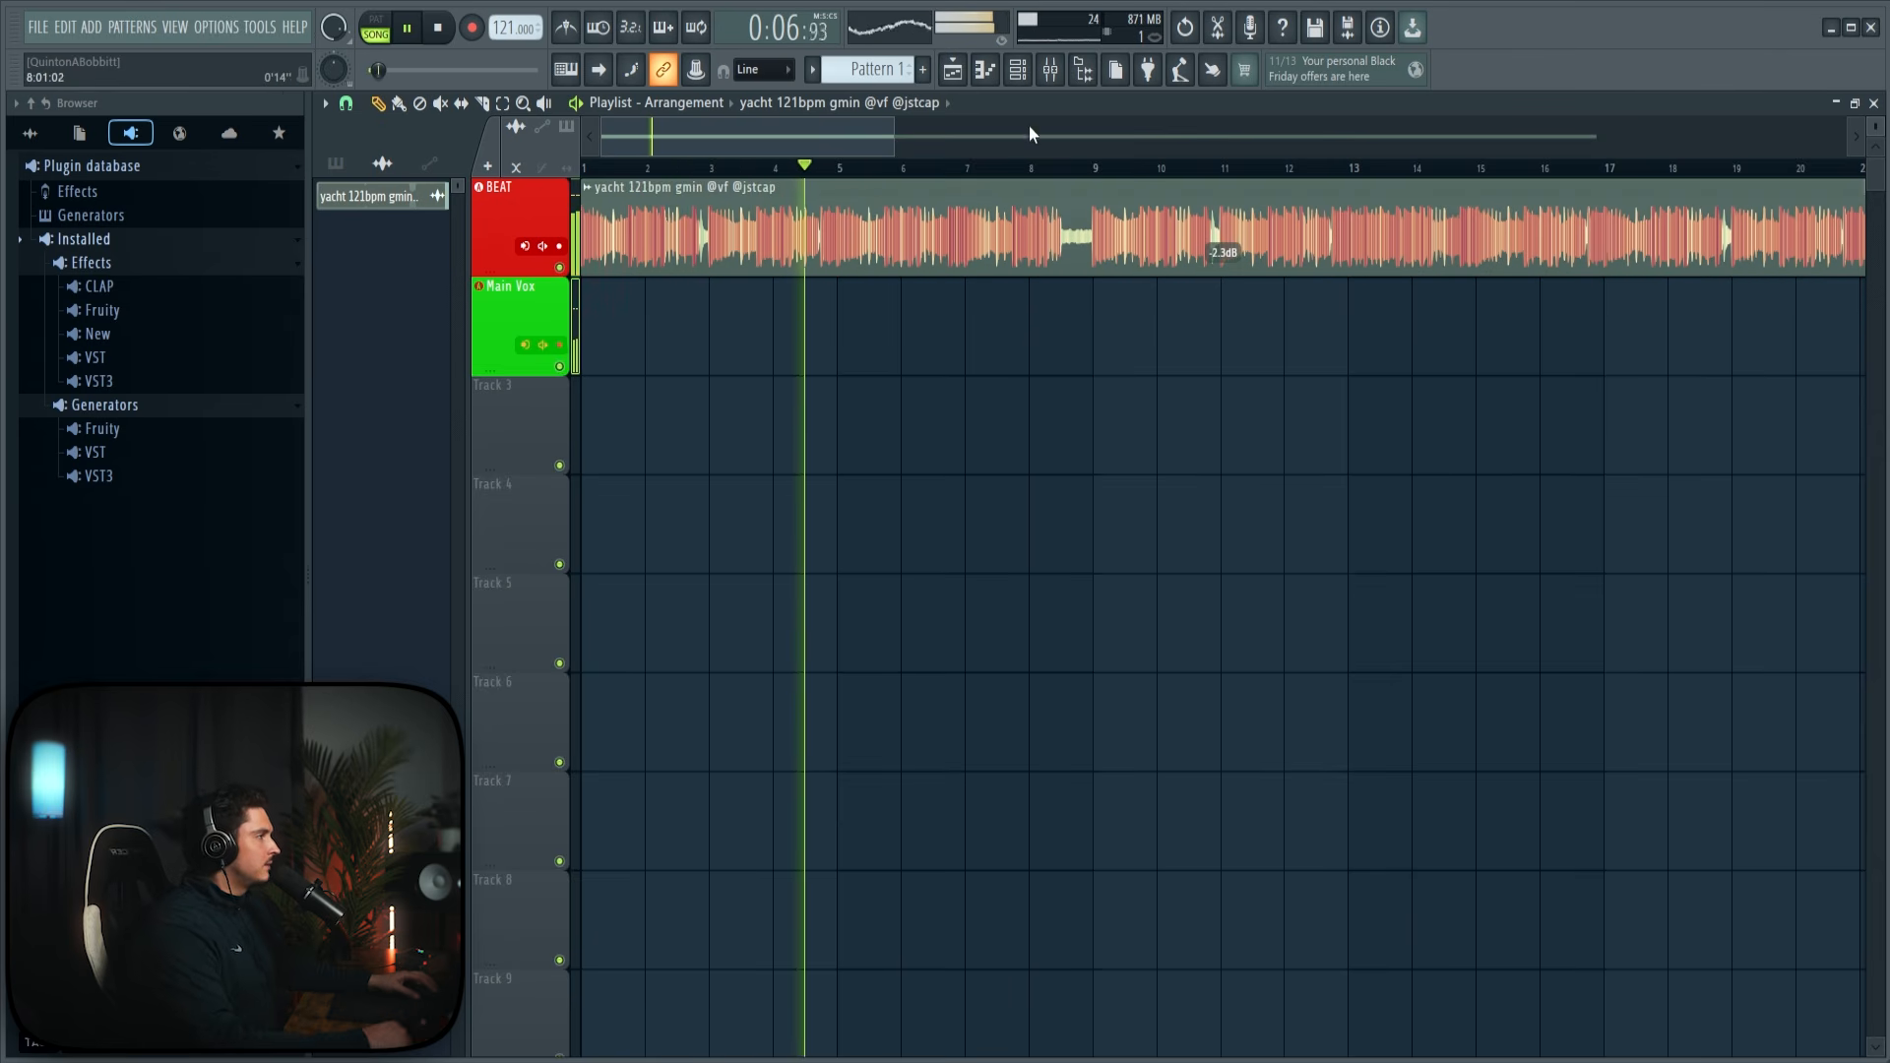
Step: Stop playback and check the UADx LA-2A Tube Compressor settings on the Main Vox mixer track
{"action": "left_click", "coordinate": [1050, 69]}
{"action": "key", "text": "space"}
{"action": "left_click", "coordinate": [352, 258]}
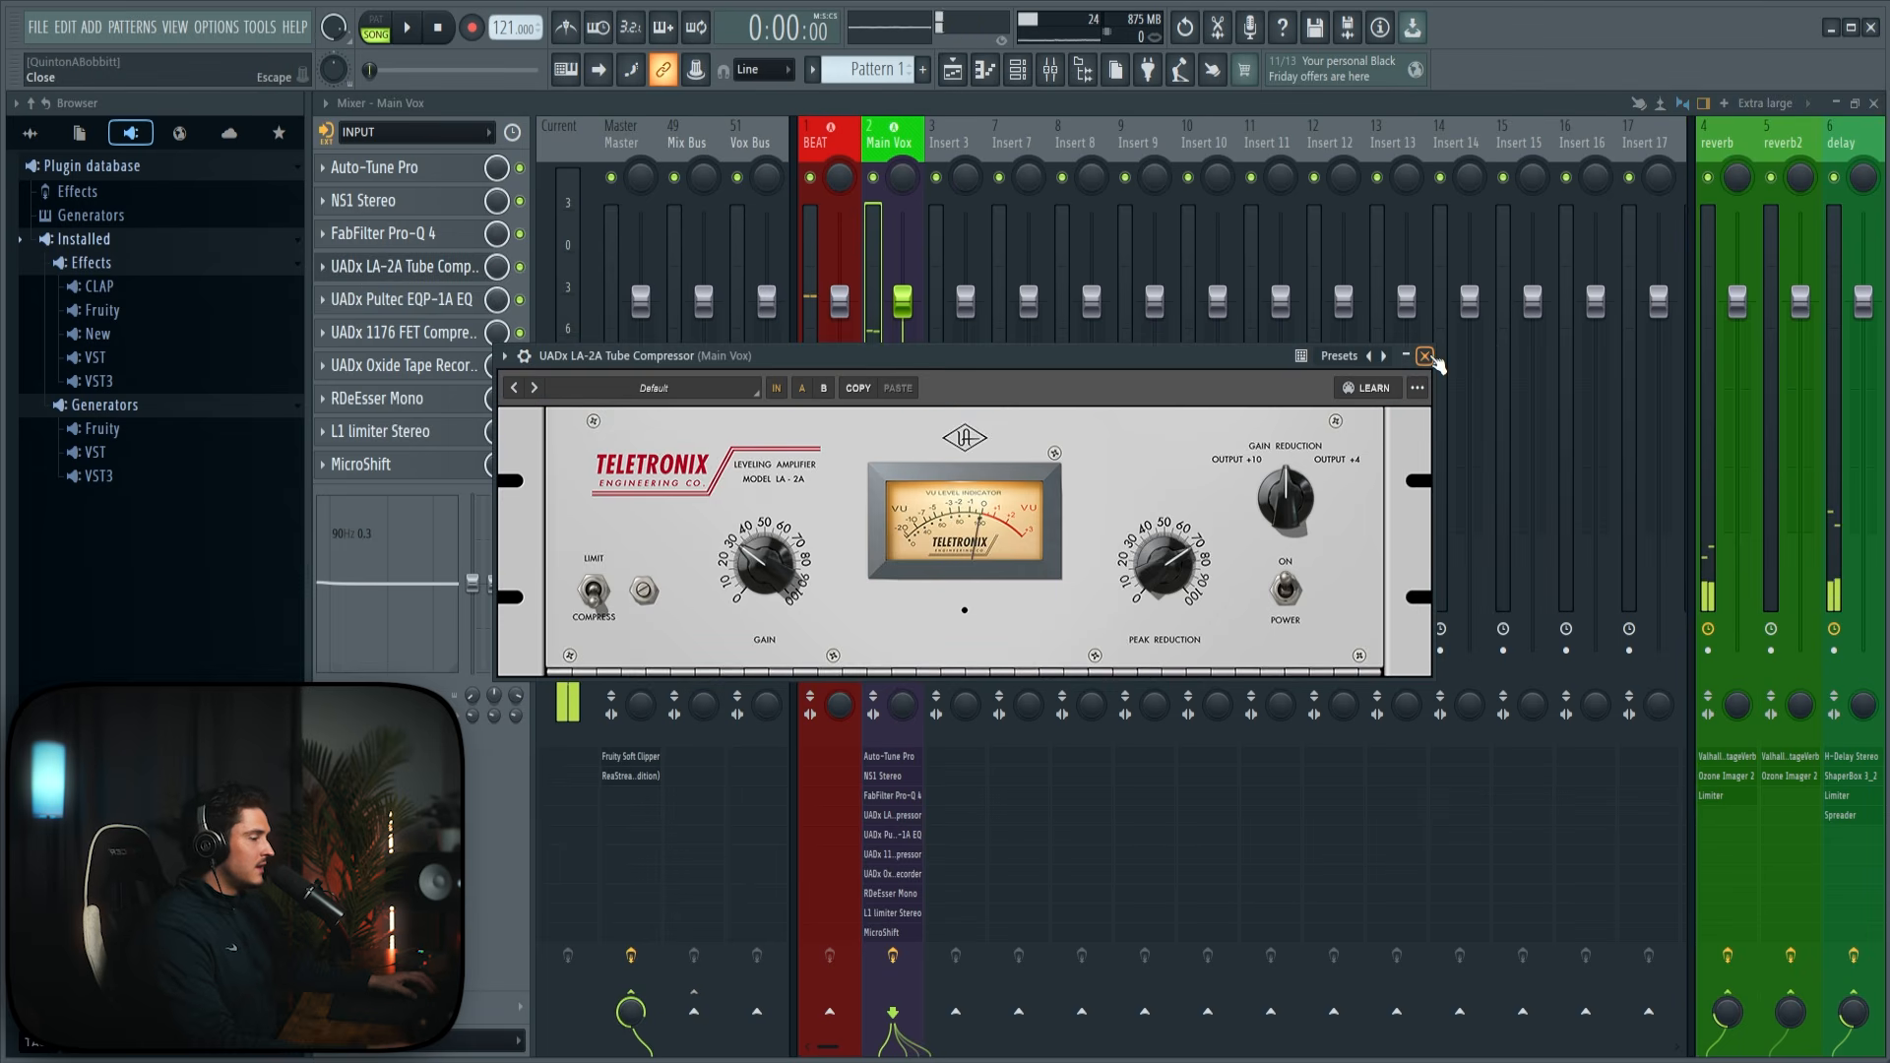
{"action": "left_click", "coordinate": [1424, 355]}
Step: Set the low-frequency attenuation of Main Vox's UADx Pultec EQP-1A to 3.85 and audition it against the beat
{"action": "left_click", "coordinate": [382, 300]}
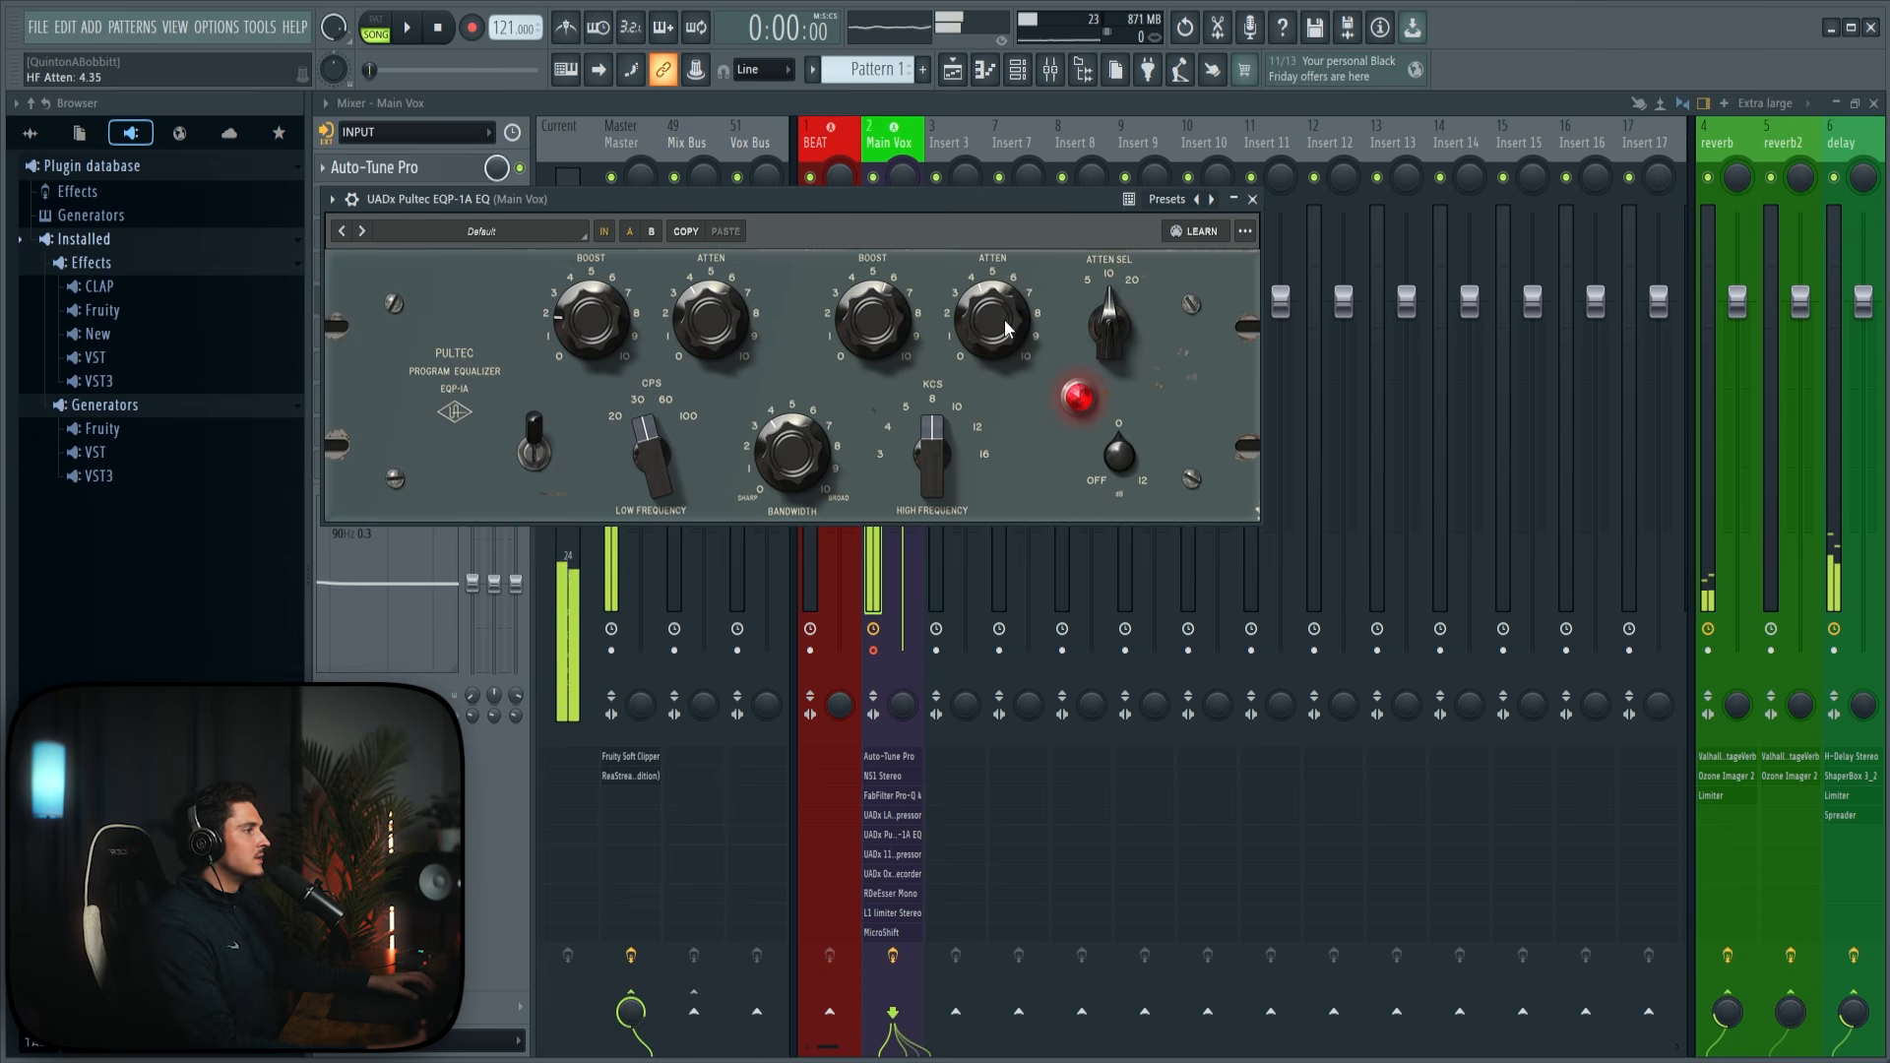
{"action": "left_click_drag", "start_coordinate": [713, 344], "coordinate": [729, 280]}
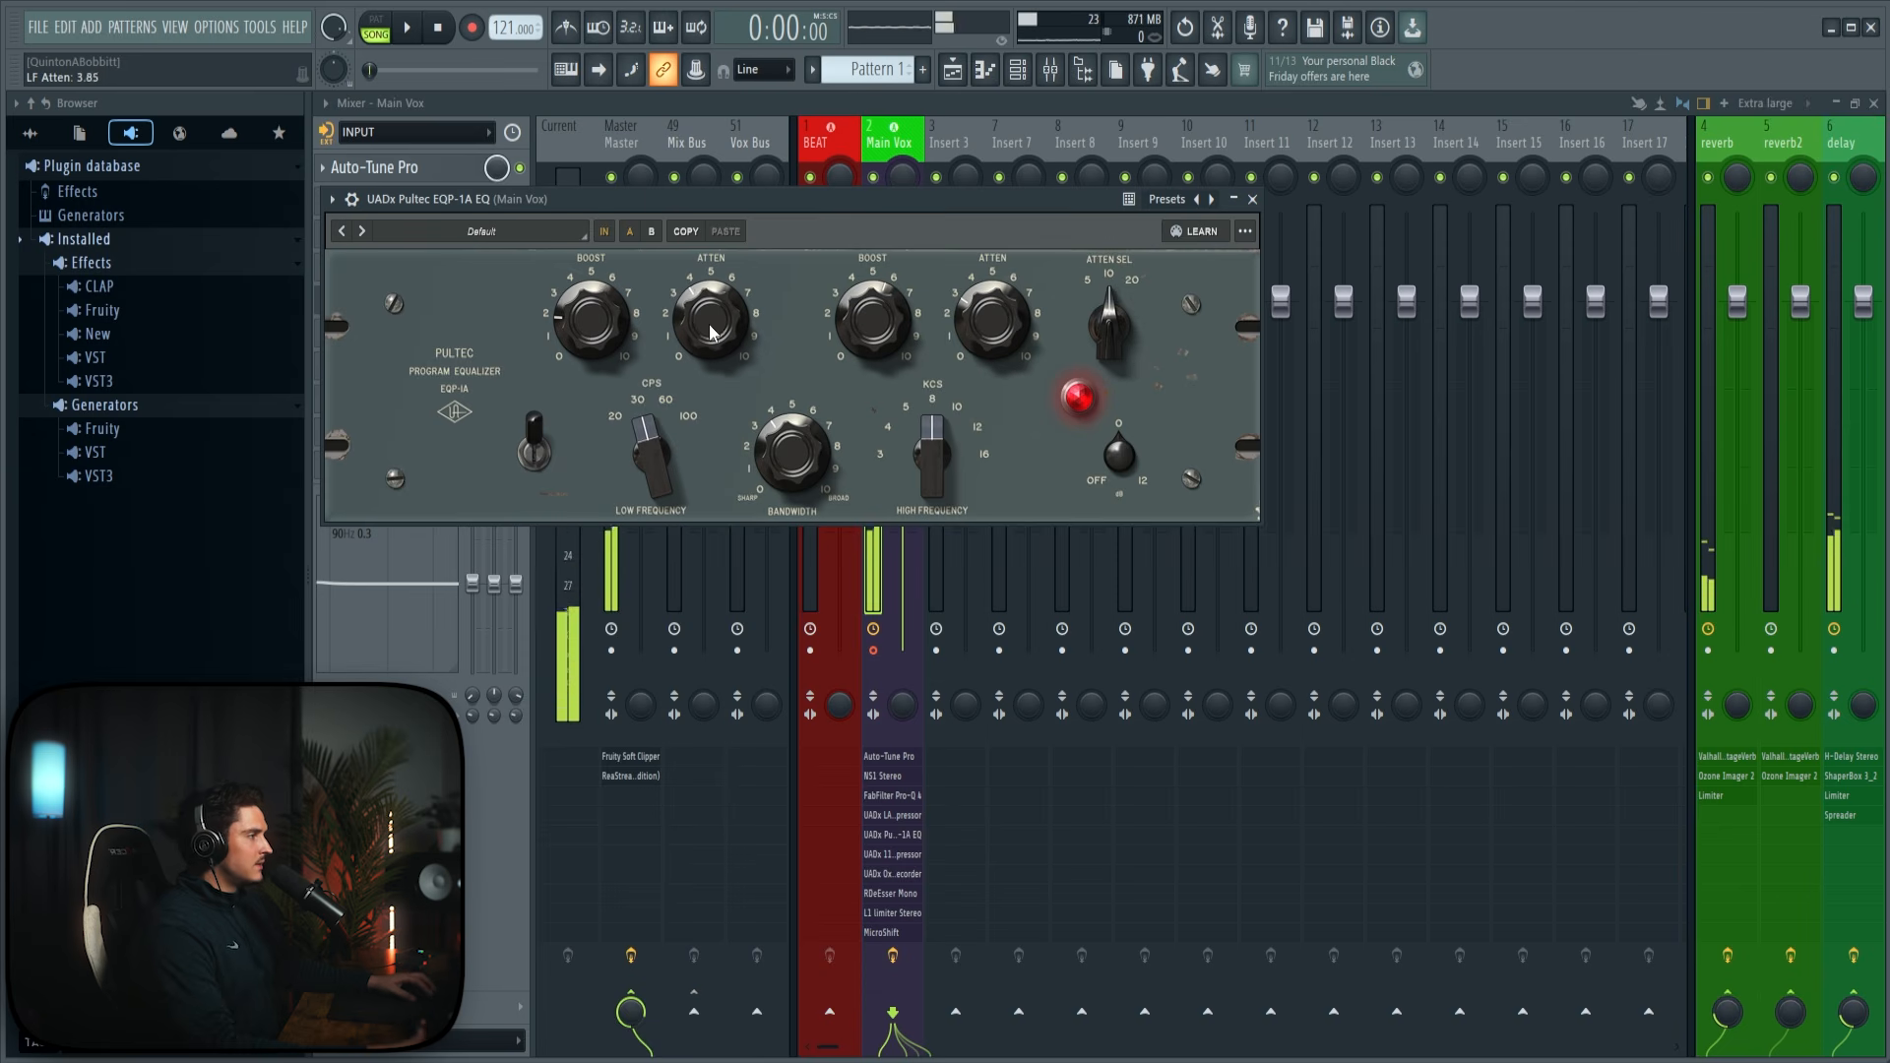
{"action": "left_click_drag", "start_coordinate": [1079, 204], "coordinate": [1114, 223]}
{"action": "key", "text": "space"}
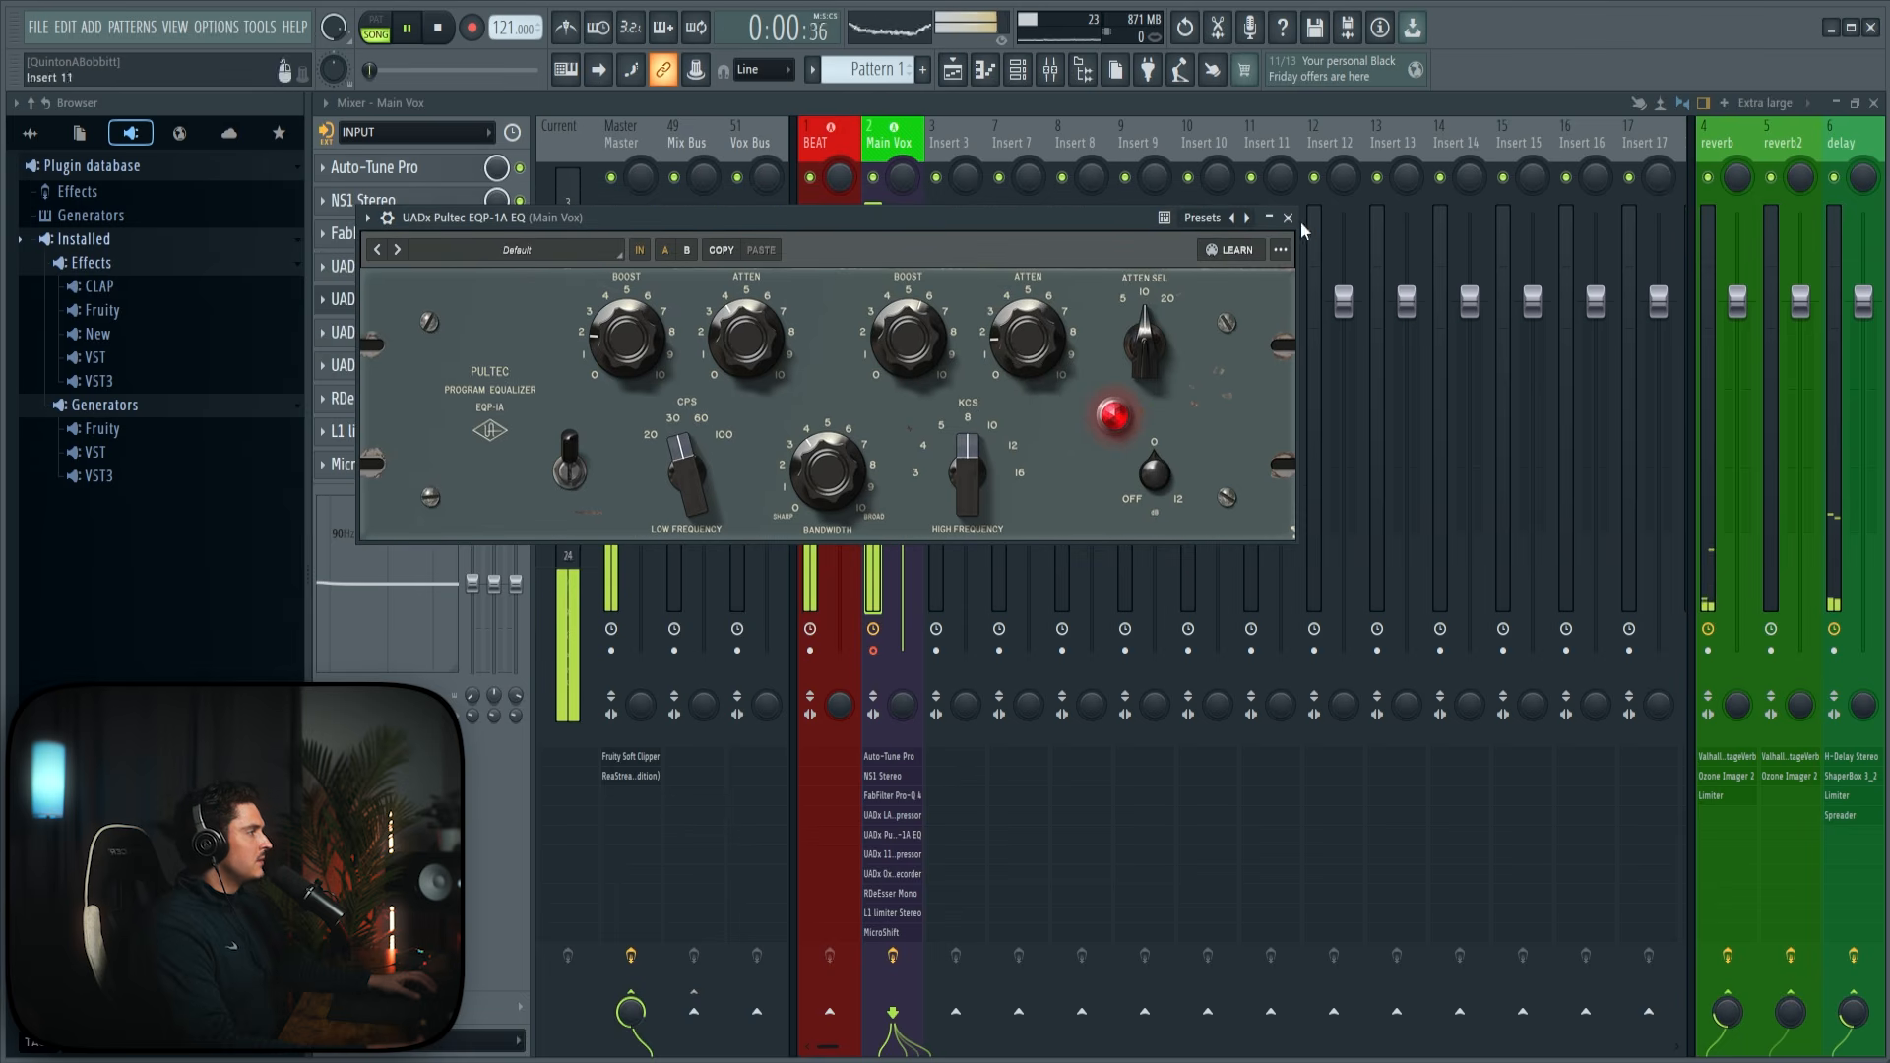
{"action": "left_click", "coordinate": [1288, 218]}
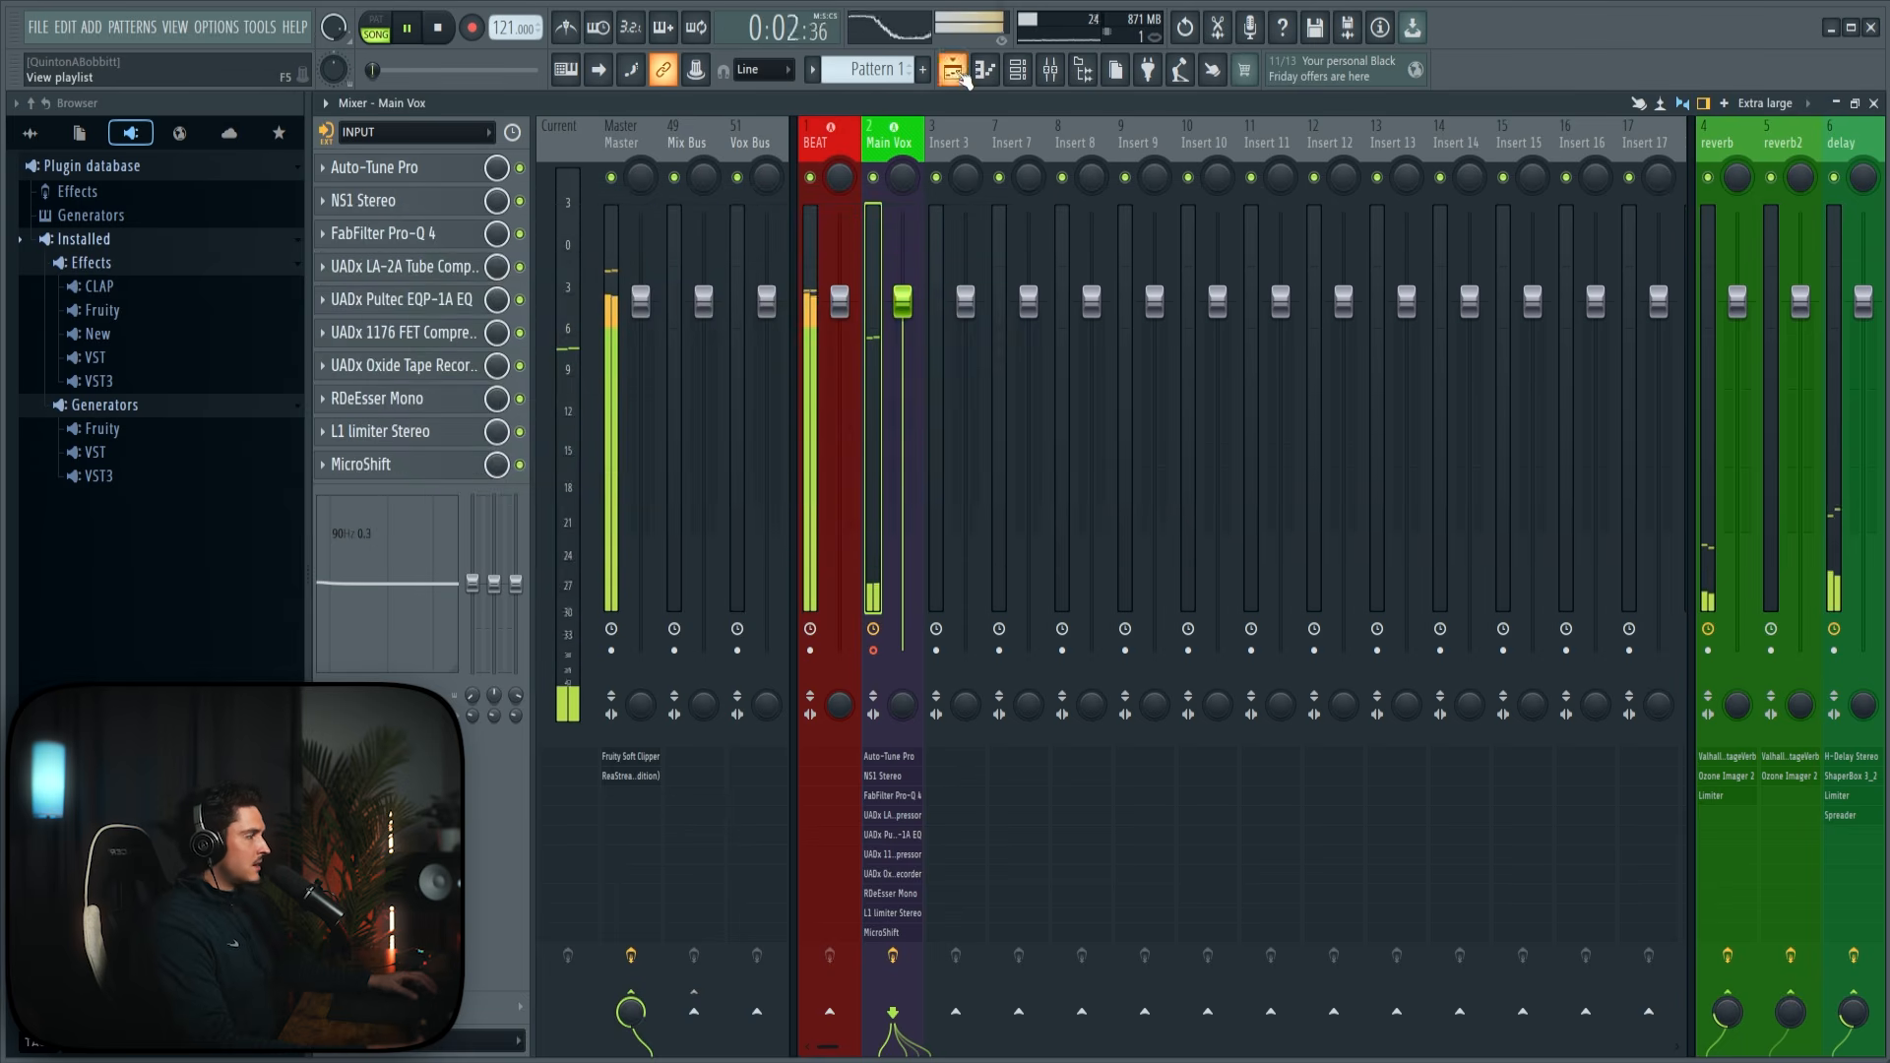
Step: Audition the beat from the playlist and set Main Vox's L1 limiter Stereo threshold to -6.0 dB
{"action": "left_click", "coordinate": [952, 69]}
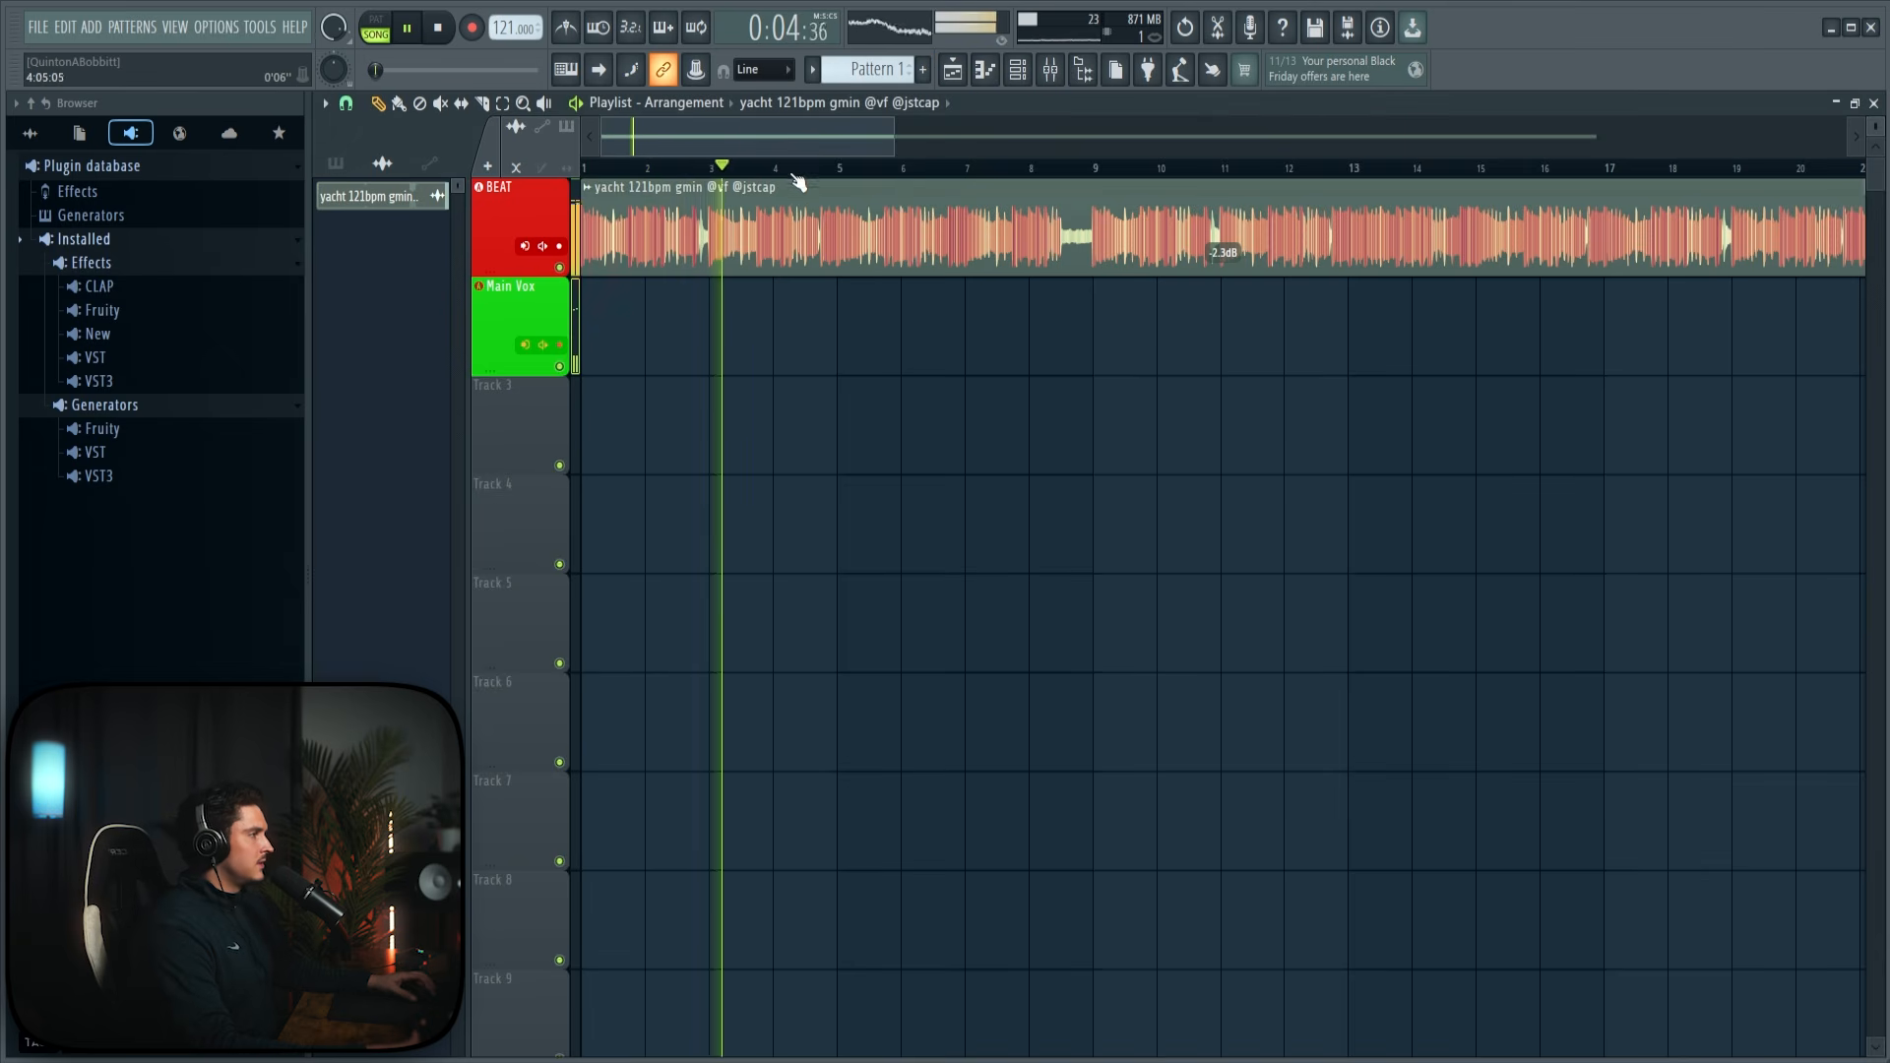
{"action": "scroll", "coordinate": [804, 176], "scroll_direction": "up", "scroll_amount": 1}
{"action": "left_click_drag", "start_coordinate": [701, 150], "coordinate": [674, 156]}
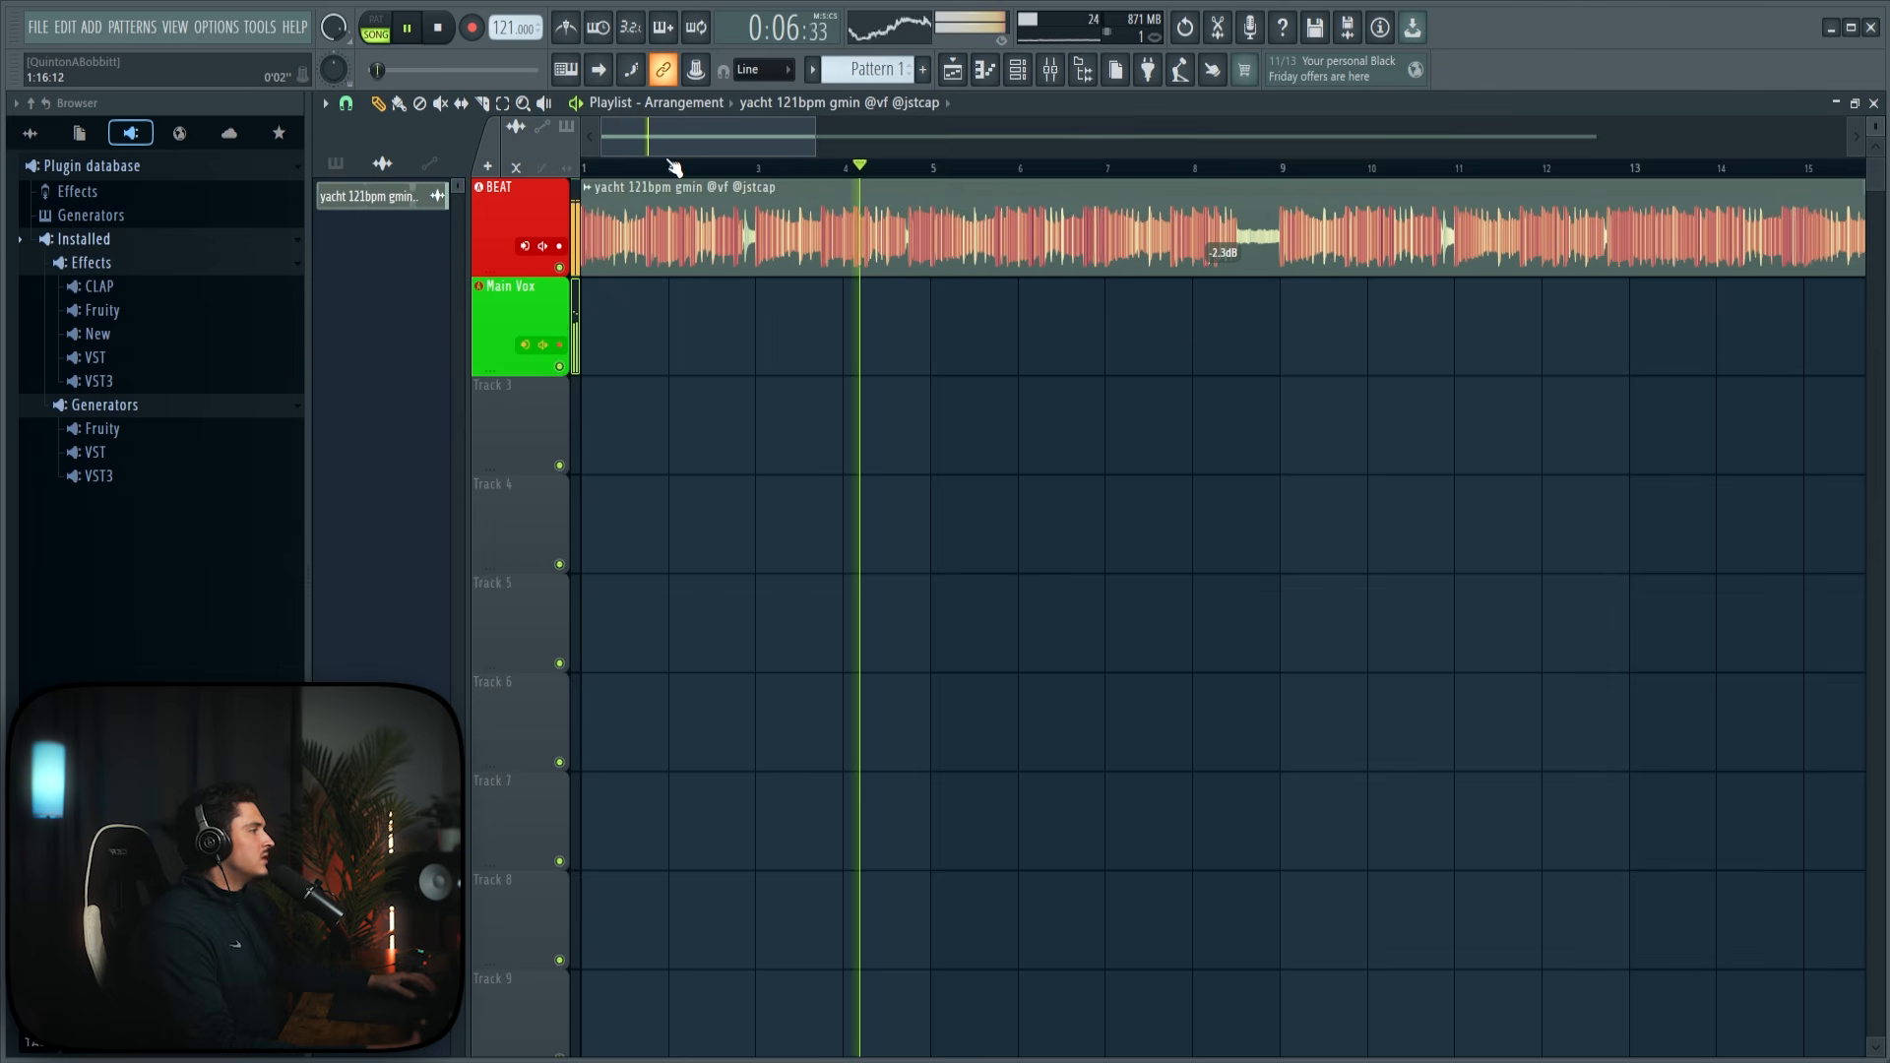
{"action": "left_click", "coordinate": [1051, 69]}
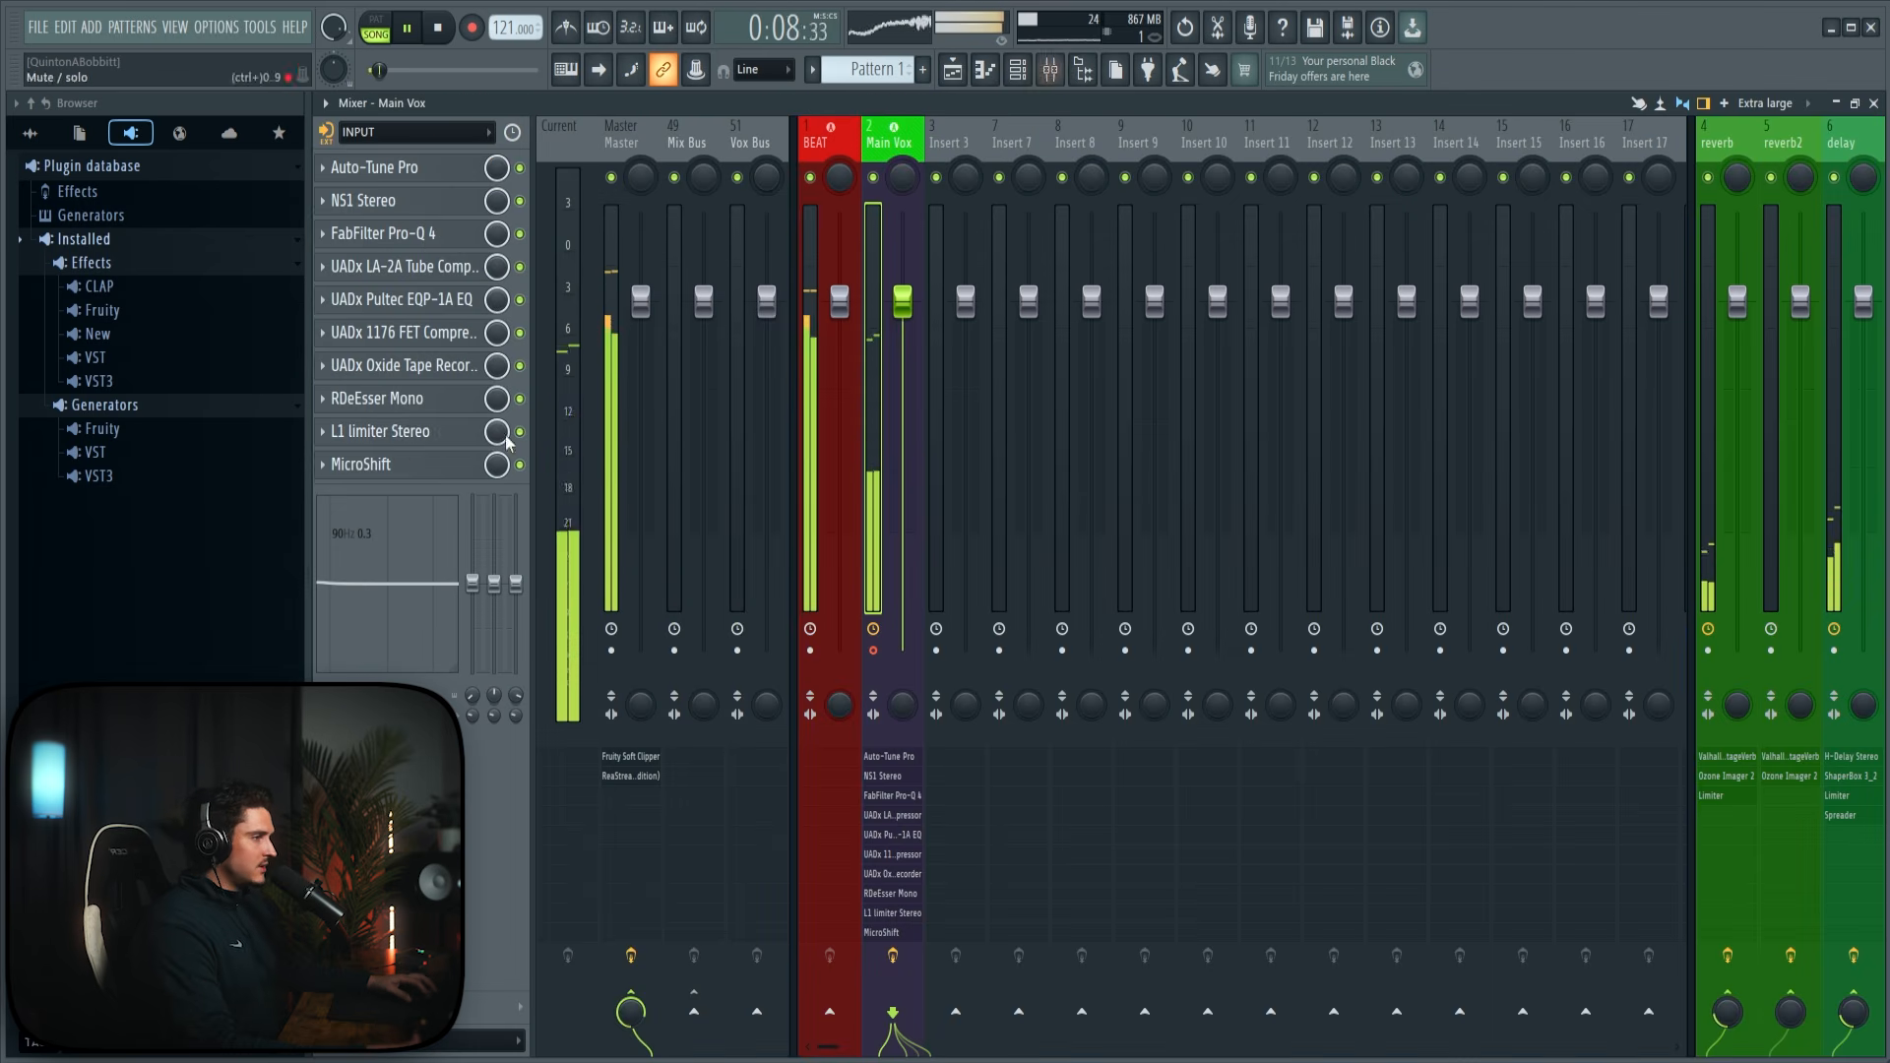
{"action": "left_click", "coordinate": [393, 431]}
{"action": "left_click_drag", "start_coordinate": [773, 412], "coordinate": [778, 456]}
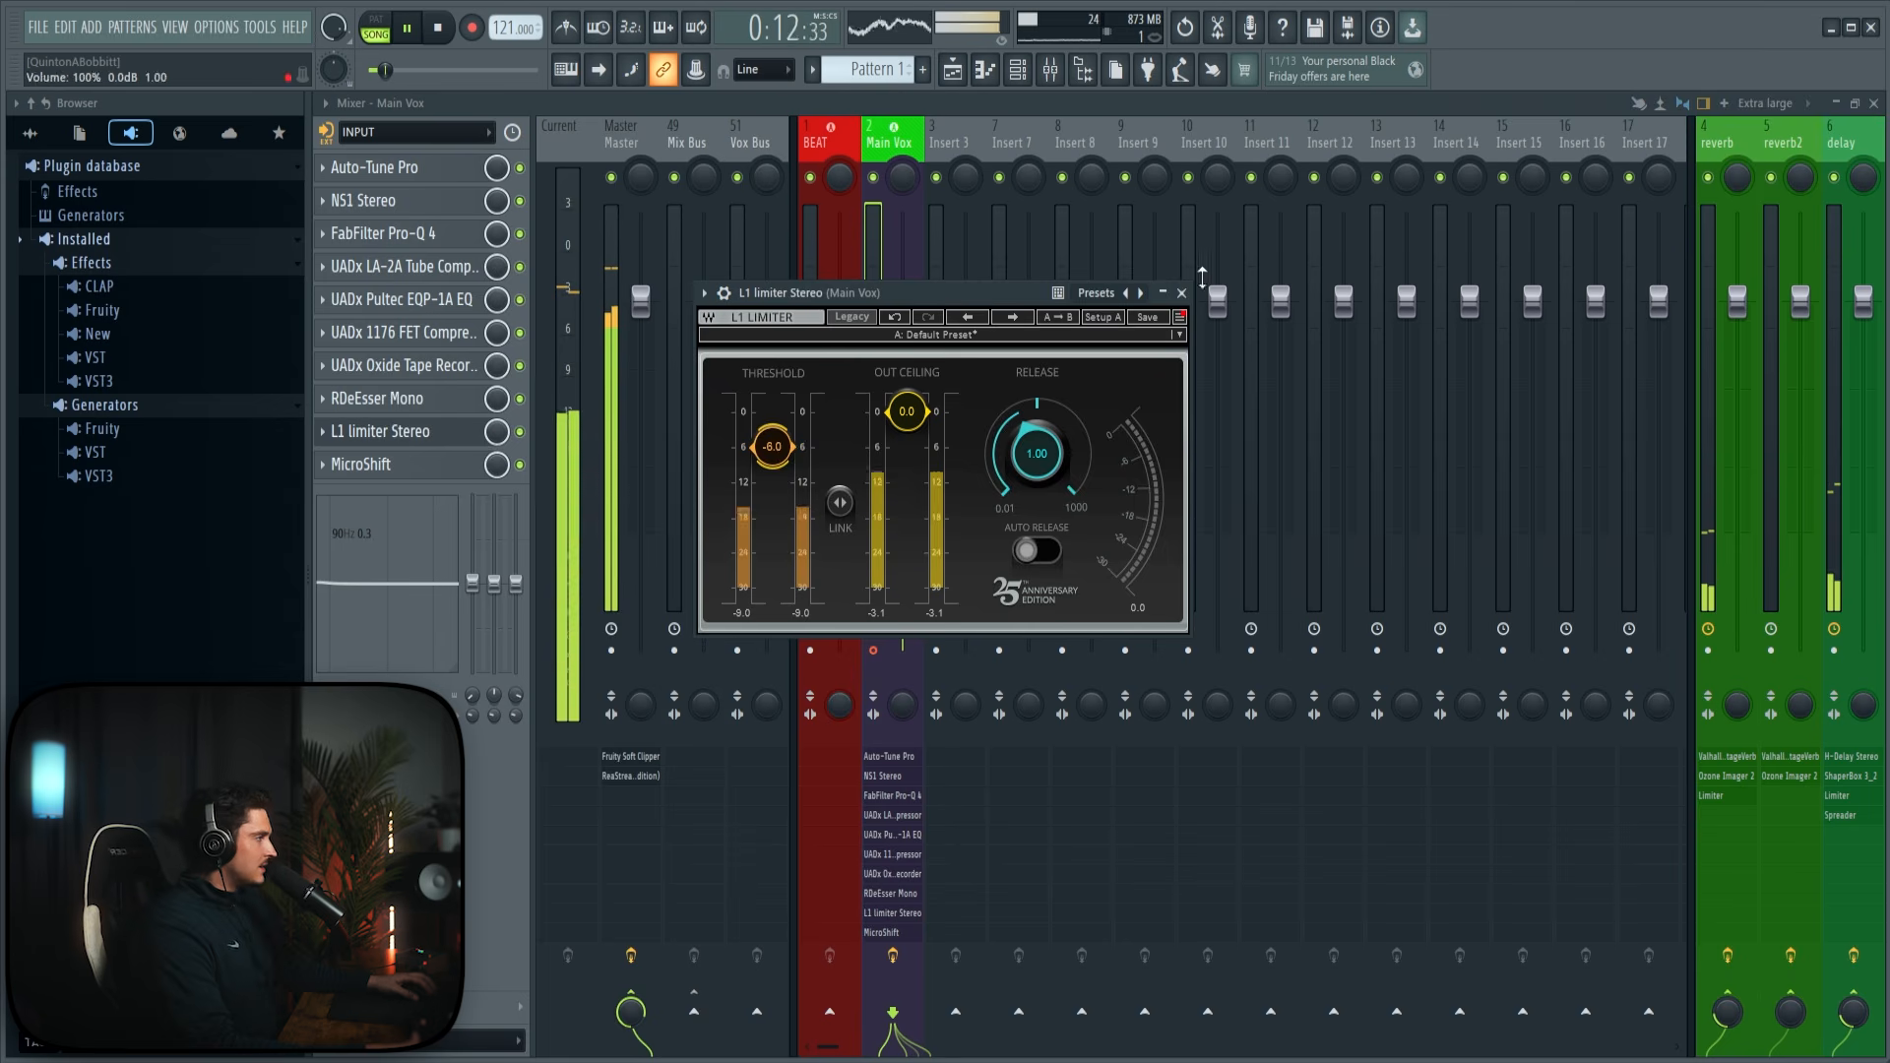
{"action": "left_click", "coordinate": [1182, 293]}
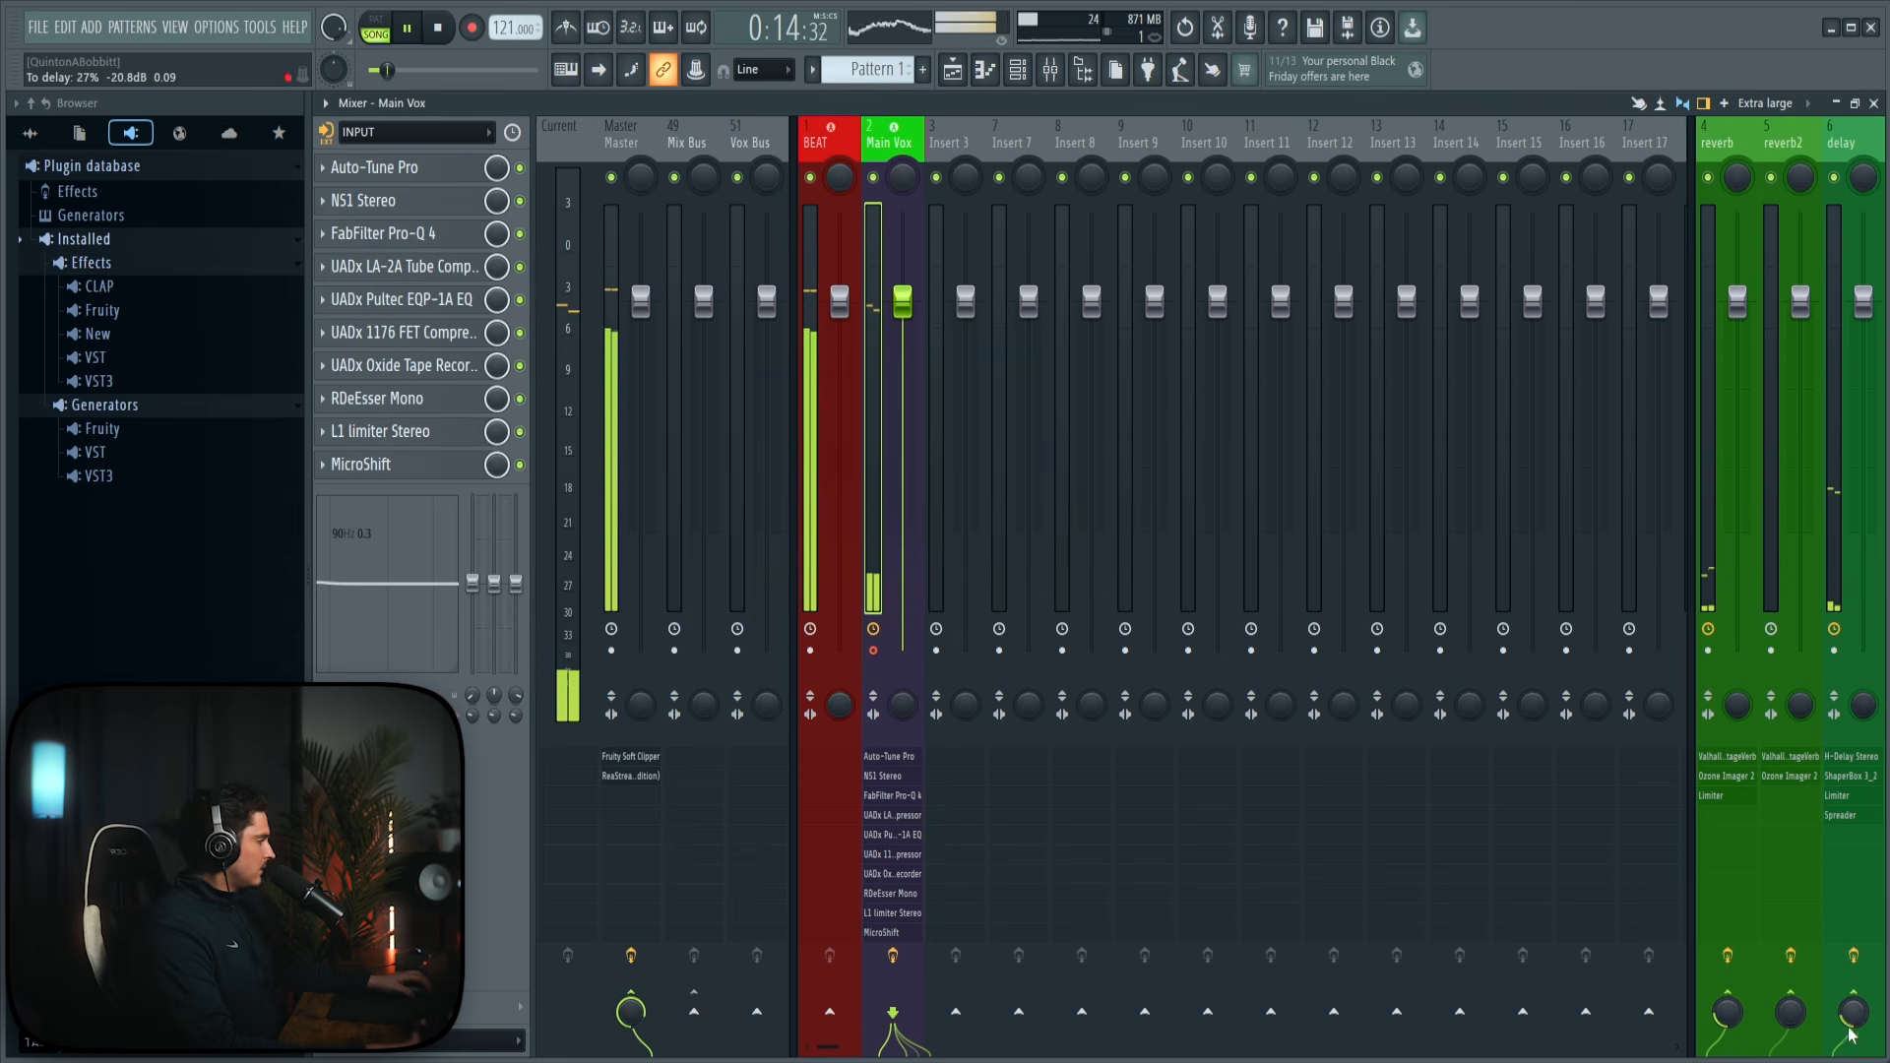
Step: Record a vocal take on the Main Vox track from late bar 7 into bar 10 and play it back
{"action": "key", "text": "F5"}
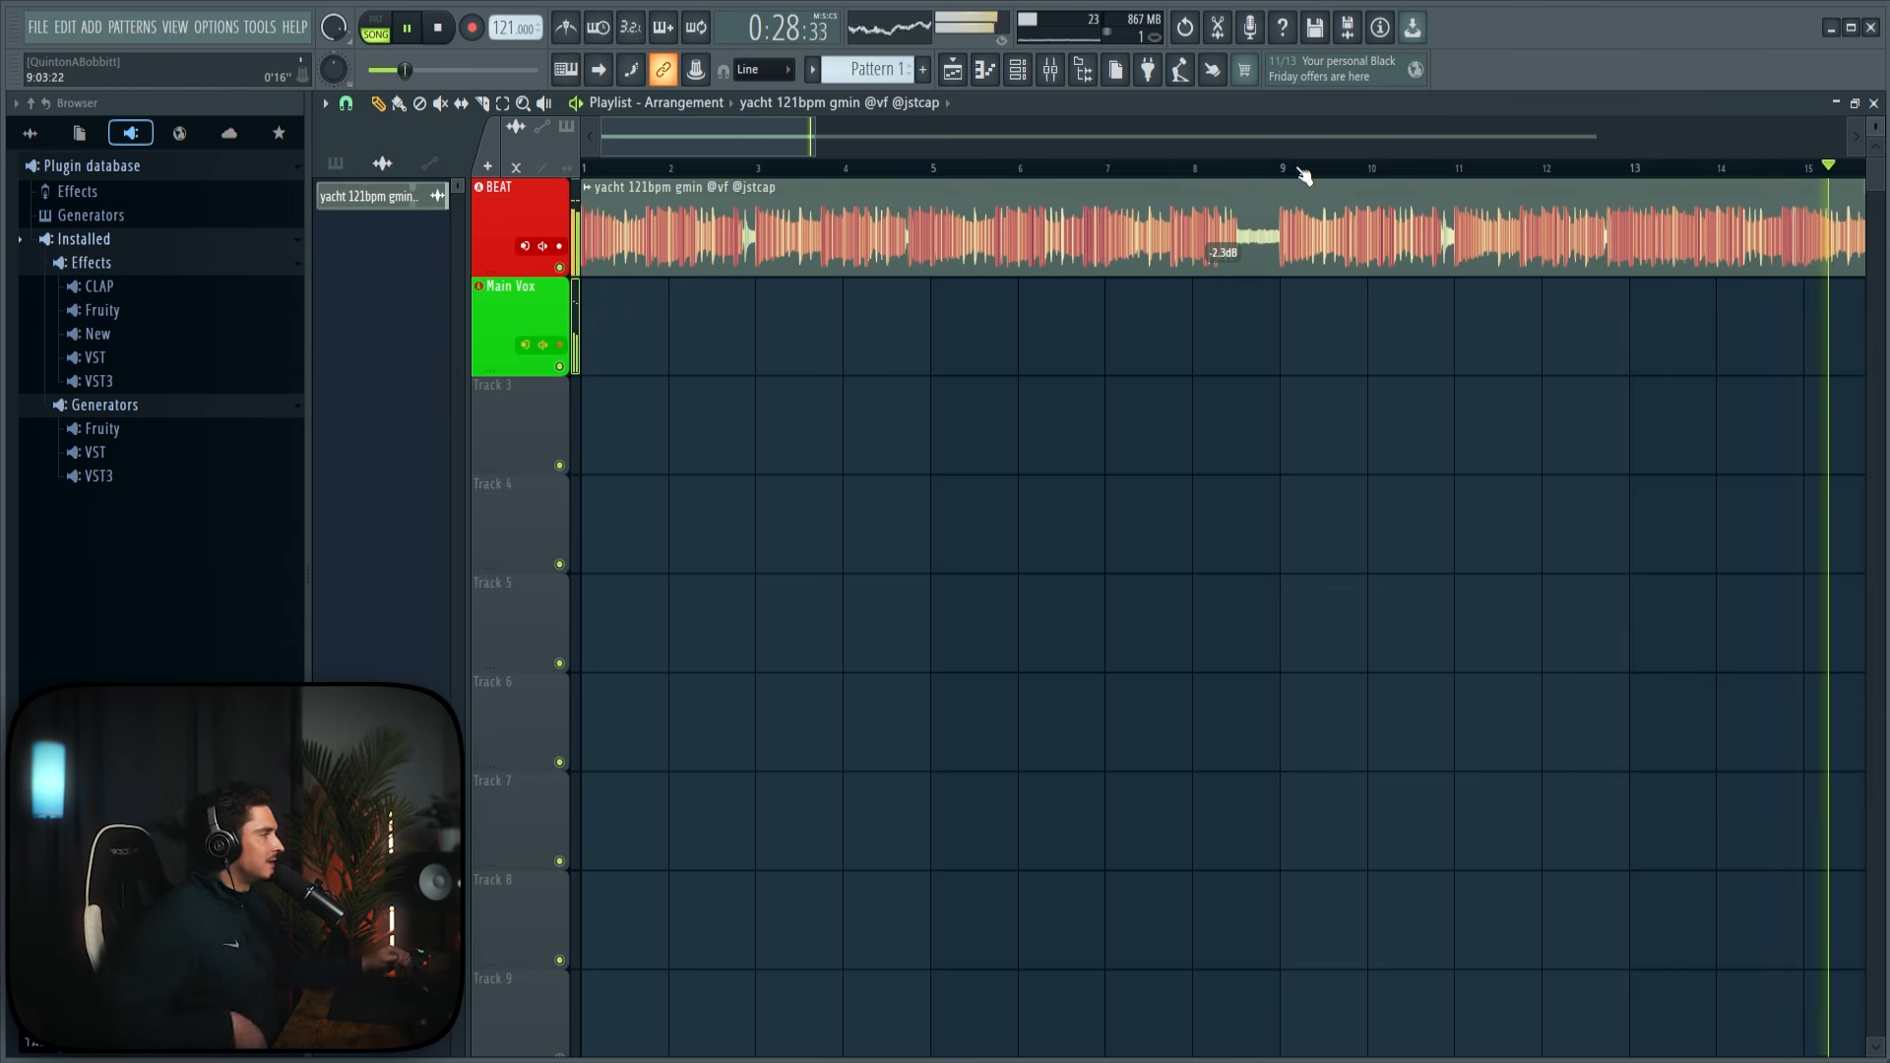
{"action": "left_click", "coordinate": [1027, 171]}
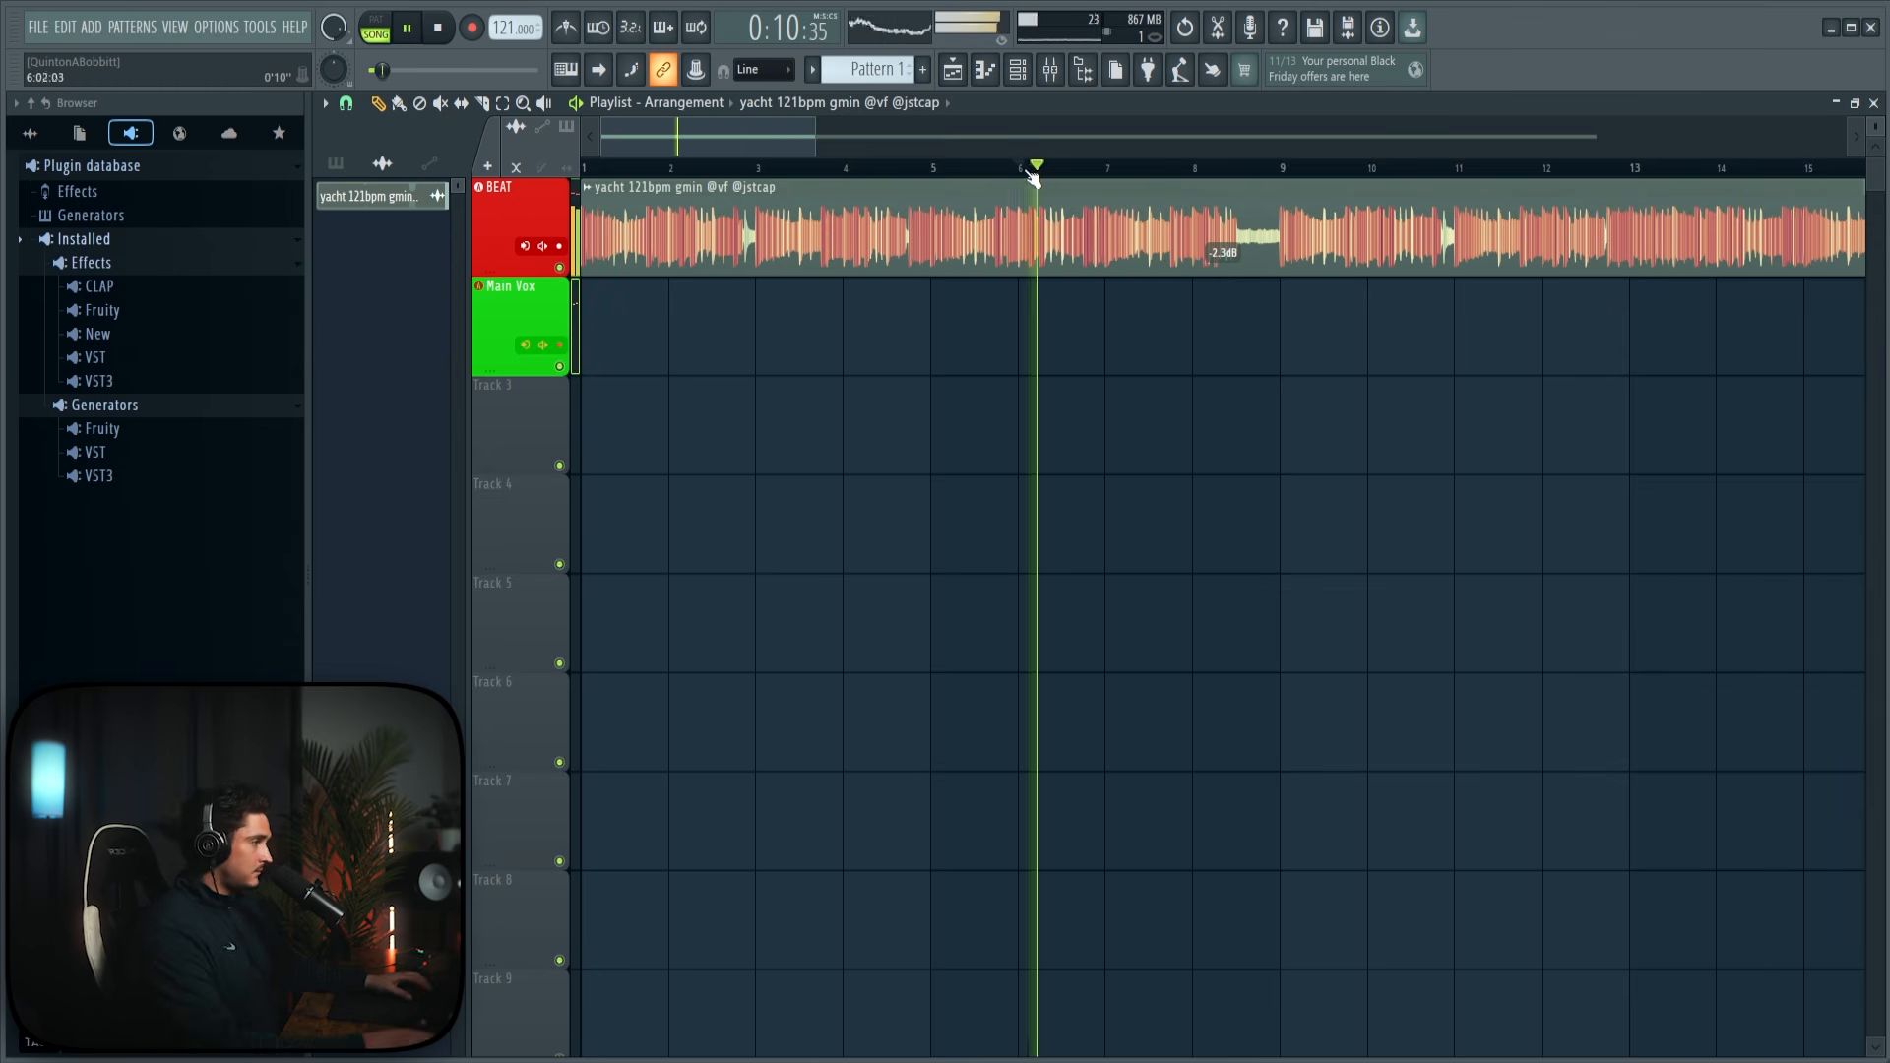
{"action": "left_click", "coordinate": [1066, 77]}
{"action": "left_click", "coordinate": [1065, 77]}
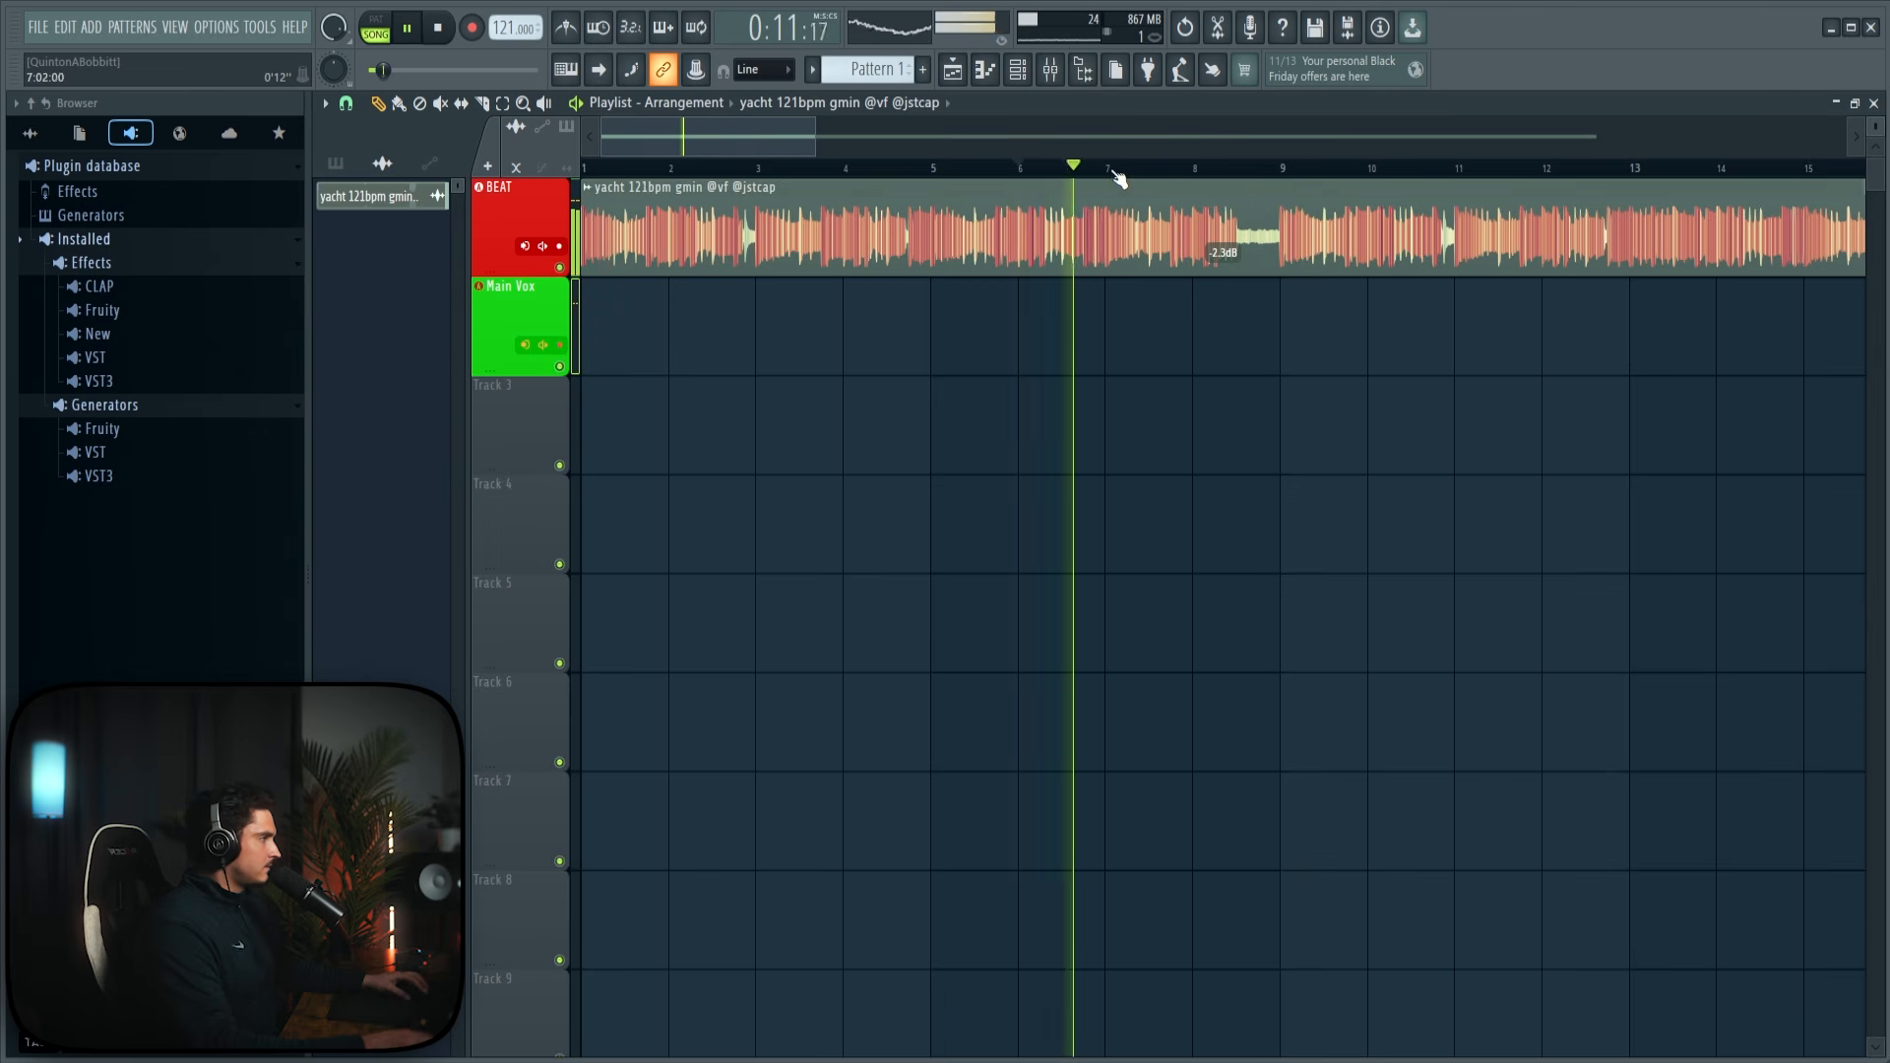
{"action": "scroll", "coordinate": [1115, 173], "scroll_direction": "up", "scroll_amount": 2}
{"action": "key", "text": "r"}
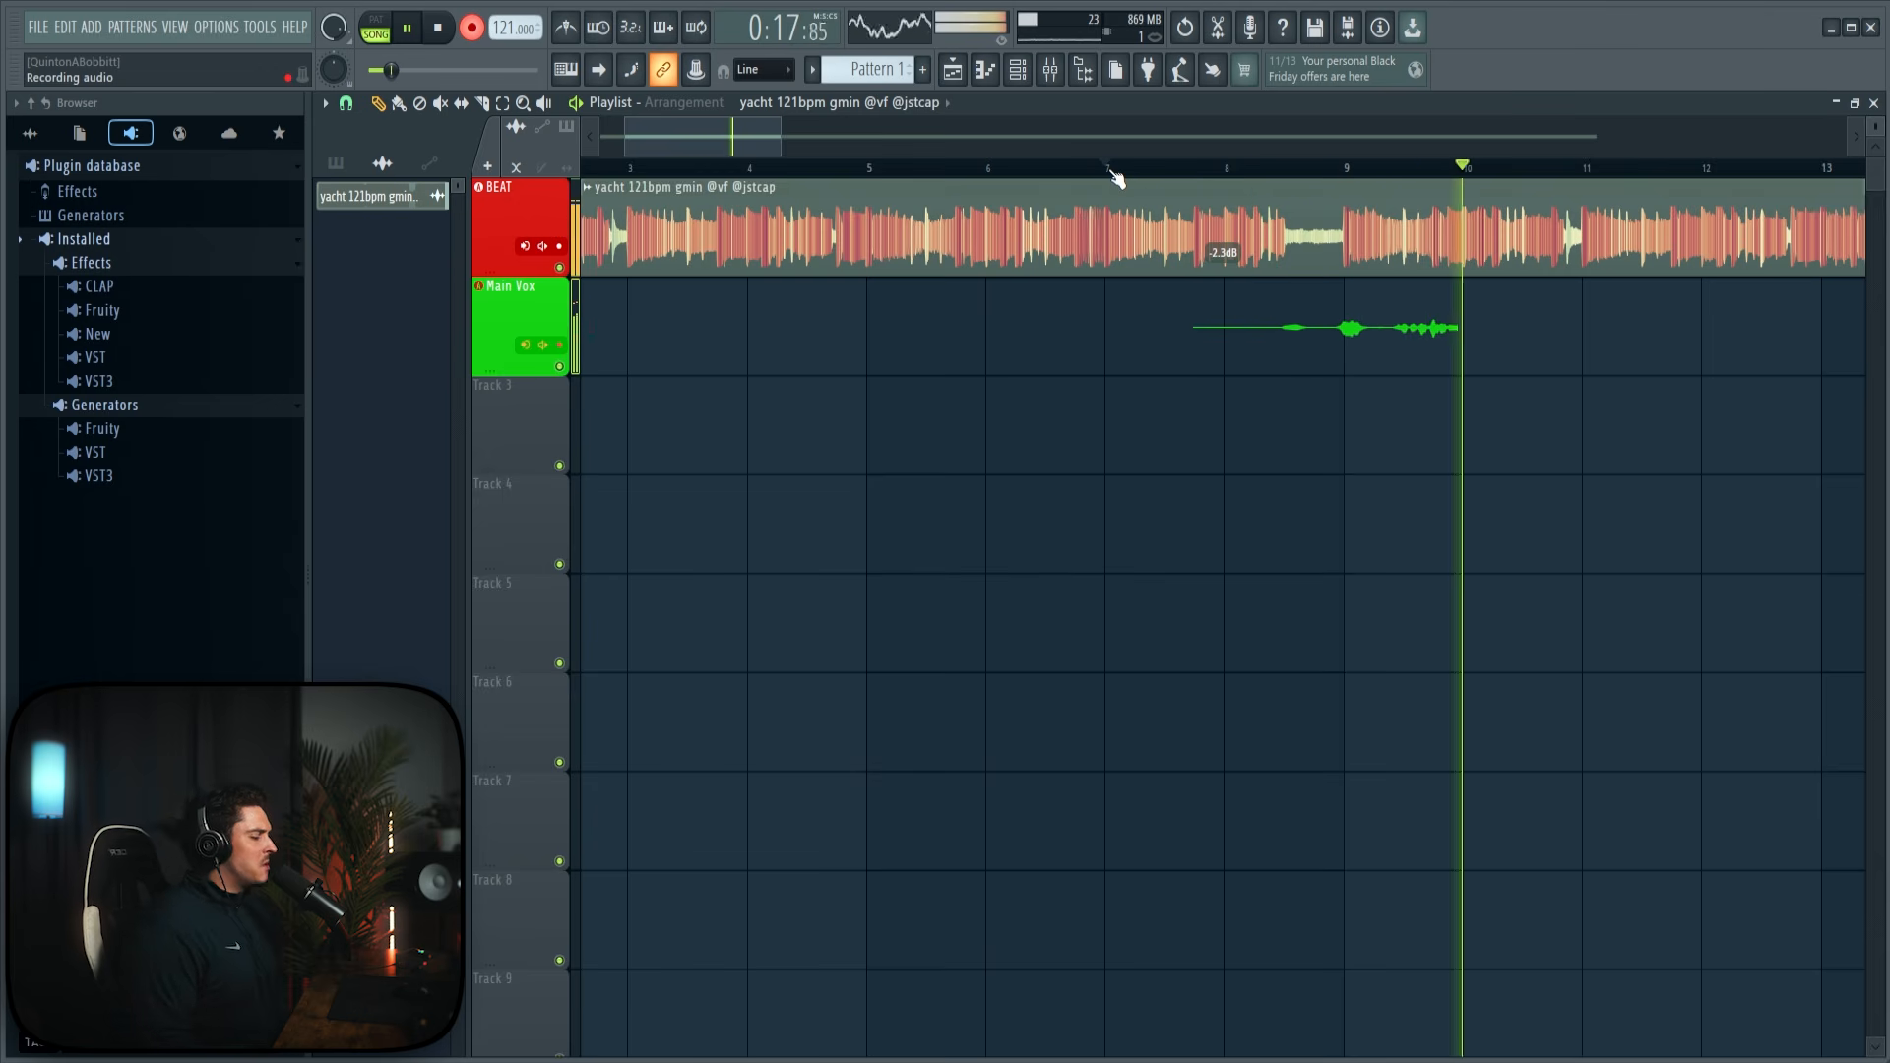
{"action": "left_click", "coordinate": [1116, 176]}
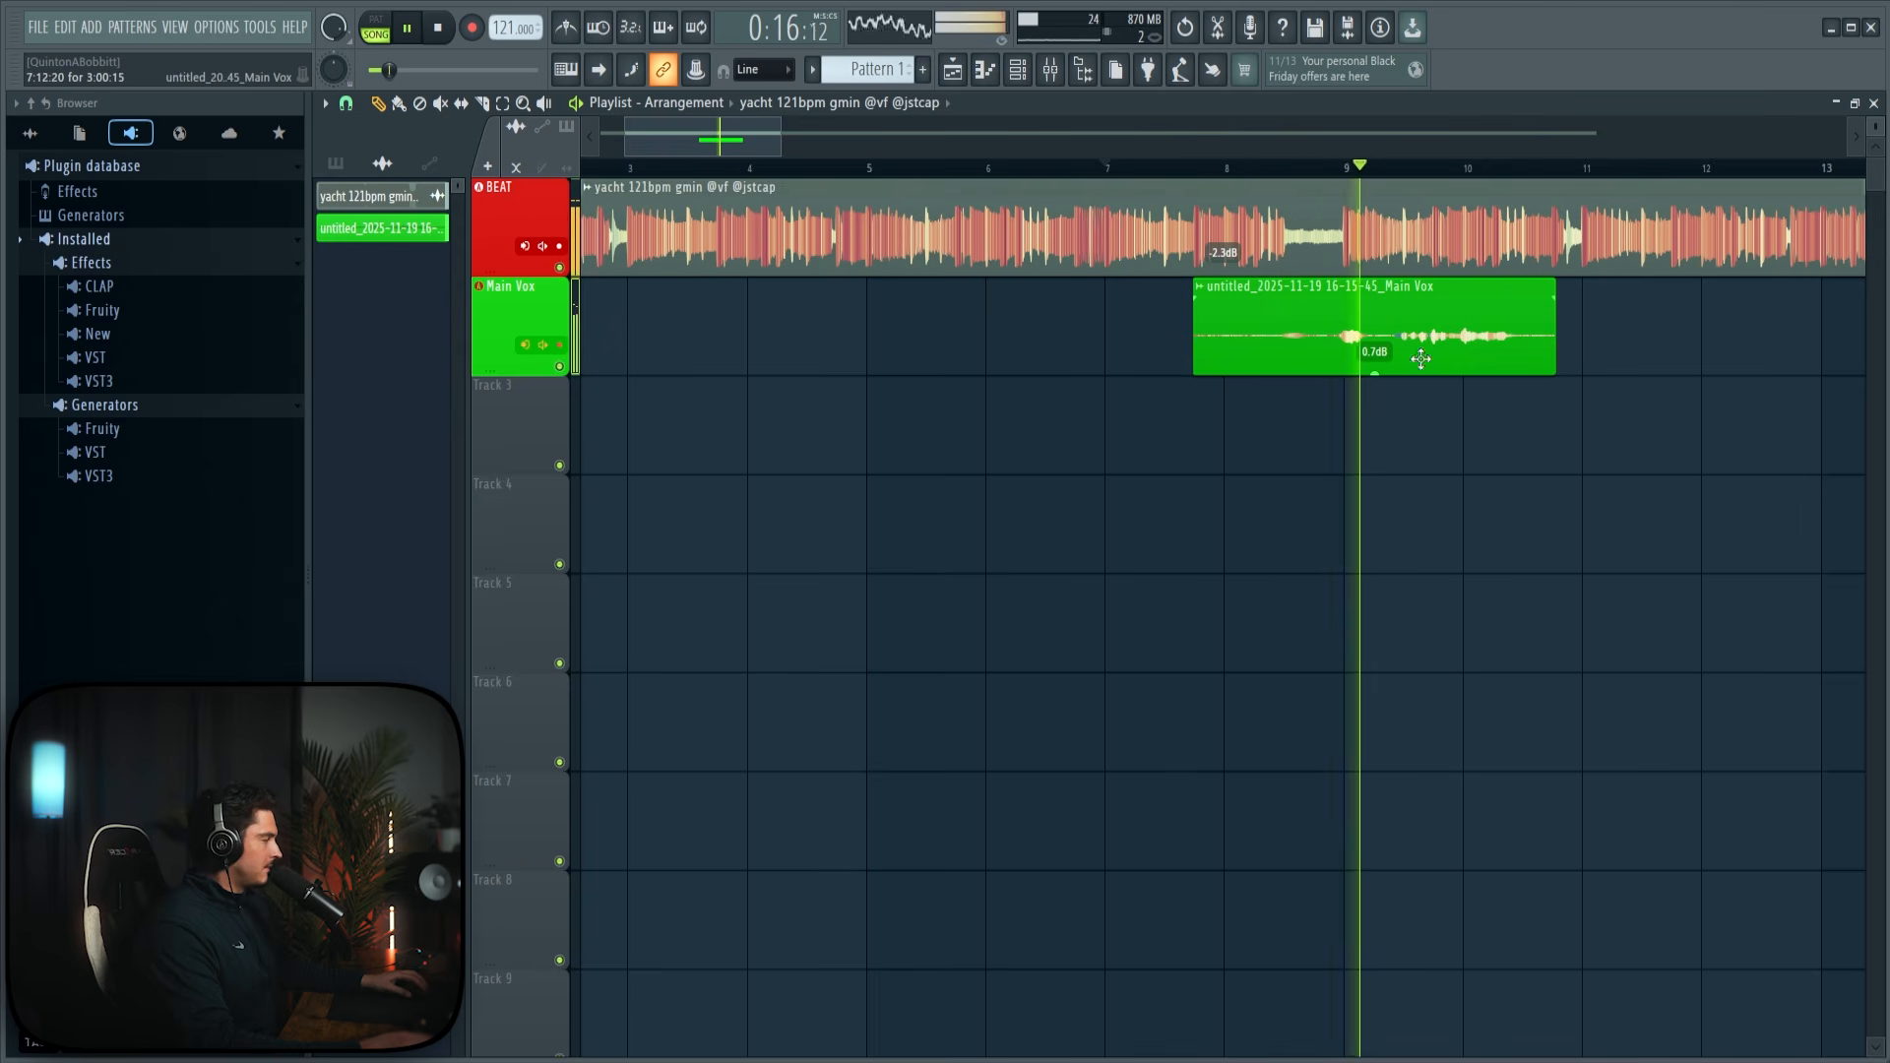
{"action": "key", "text": "space"}
{"action": "right_click", "coordinate": [1453, 351]}
{"action": "key", "text": "space"}
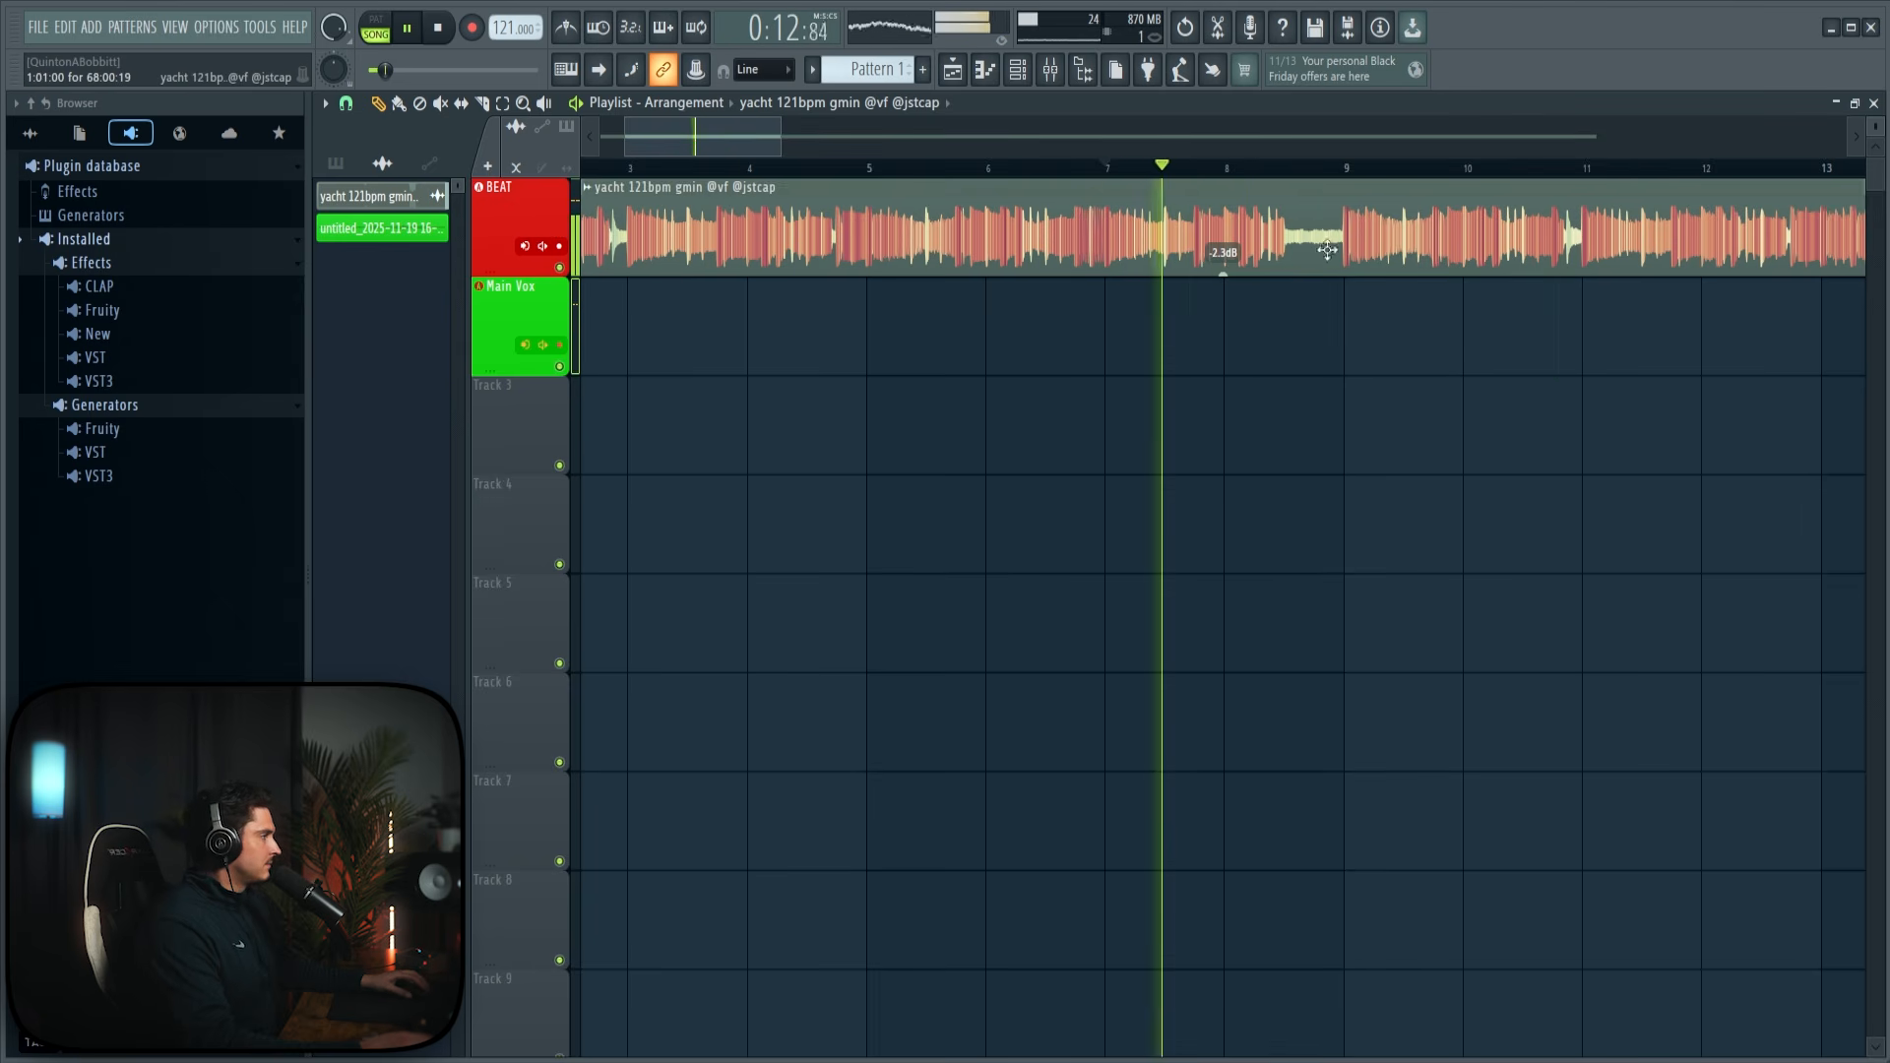
{"action": "key", "text": "ctrl+z"}
Step: Trim both ends of the Main Vox take to about one bar, keeping the phrase around the start of bar 9
{"action": "key", "text": "space"}
{"action": "left_click_drag", "start_coordinate": [1555, 339], "coordinate": [1388, 368]}
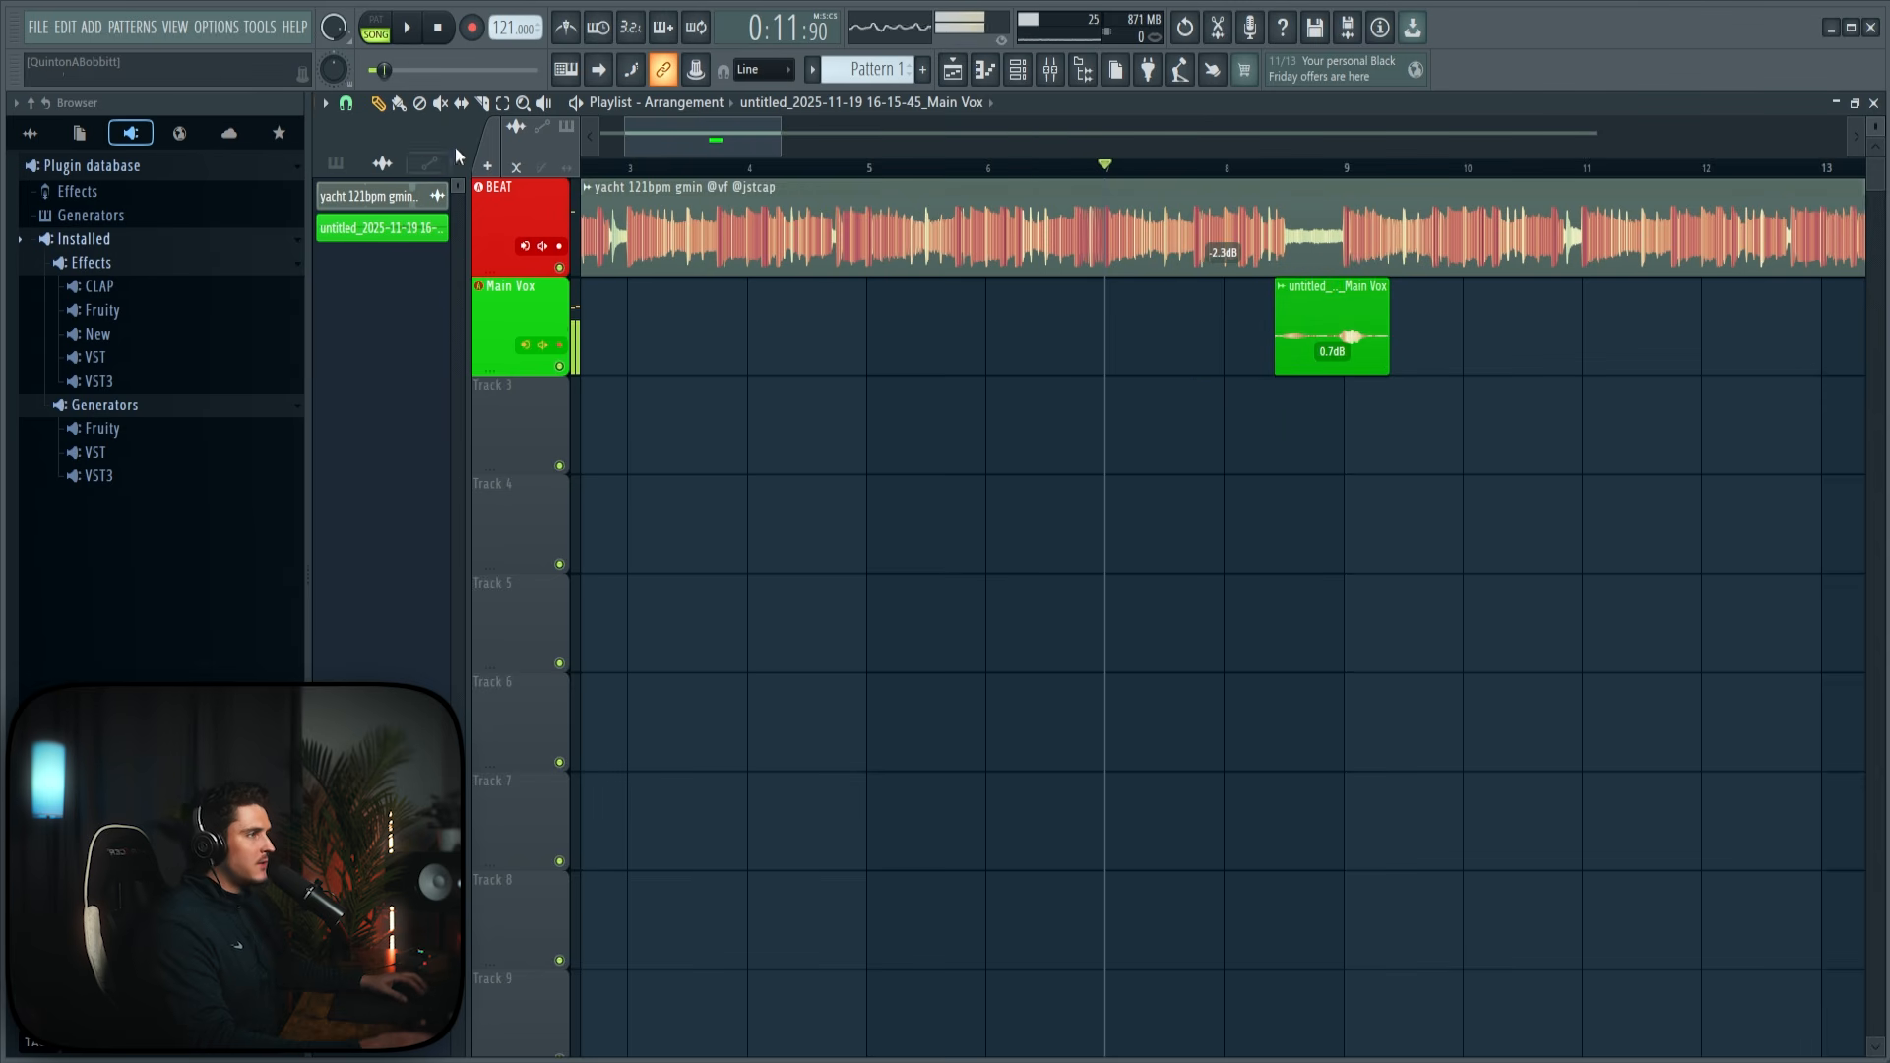
Step: Set the playlist snap to Beat and cut the last beat of bar 8 out of the BEAT clip
{"action": "left_click", "coordinate": [346, 103]}
{"action": "left_click", "coordinate": [384, 394]}
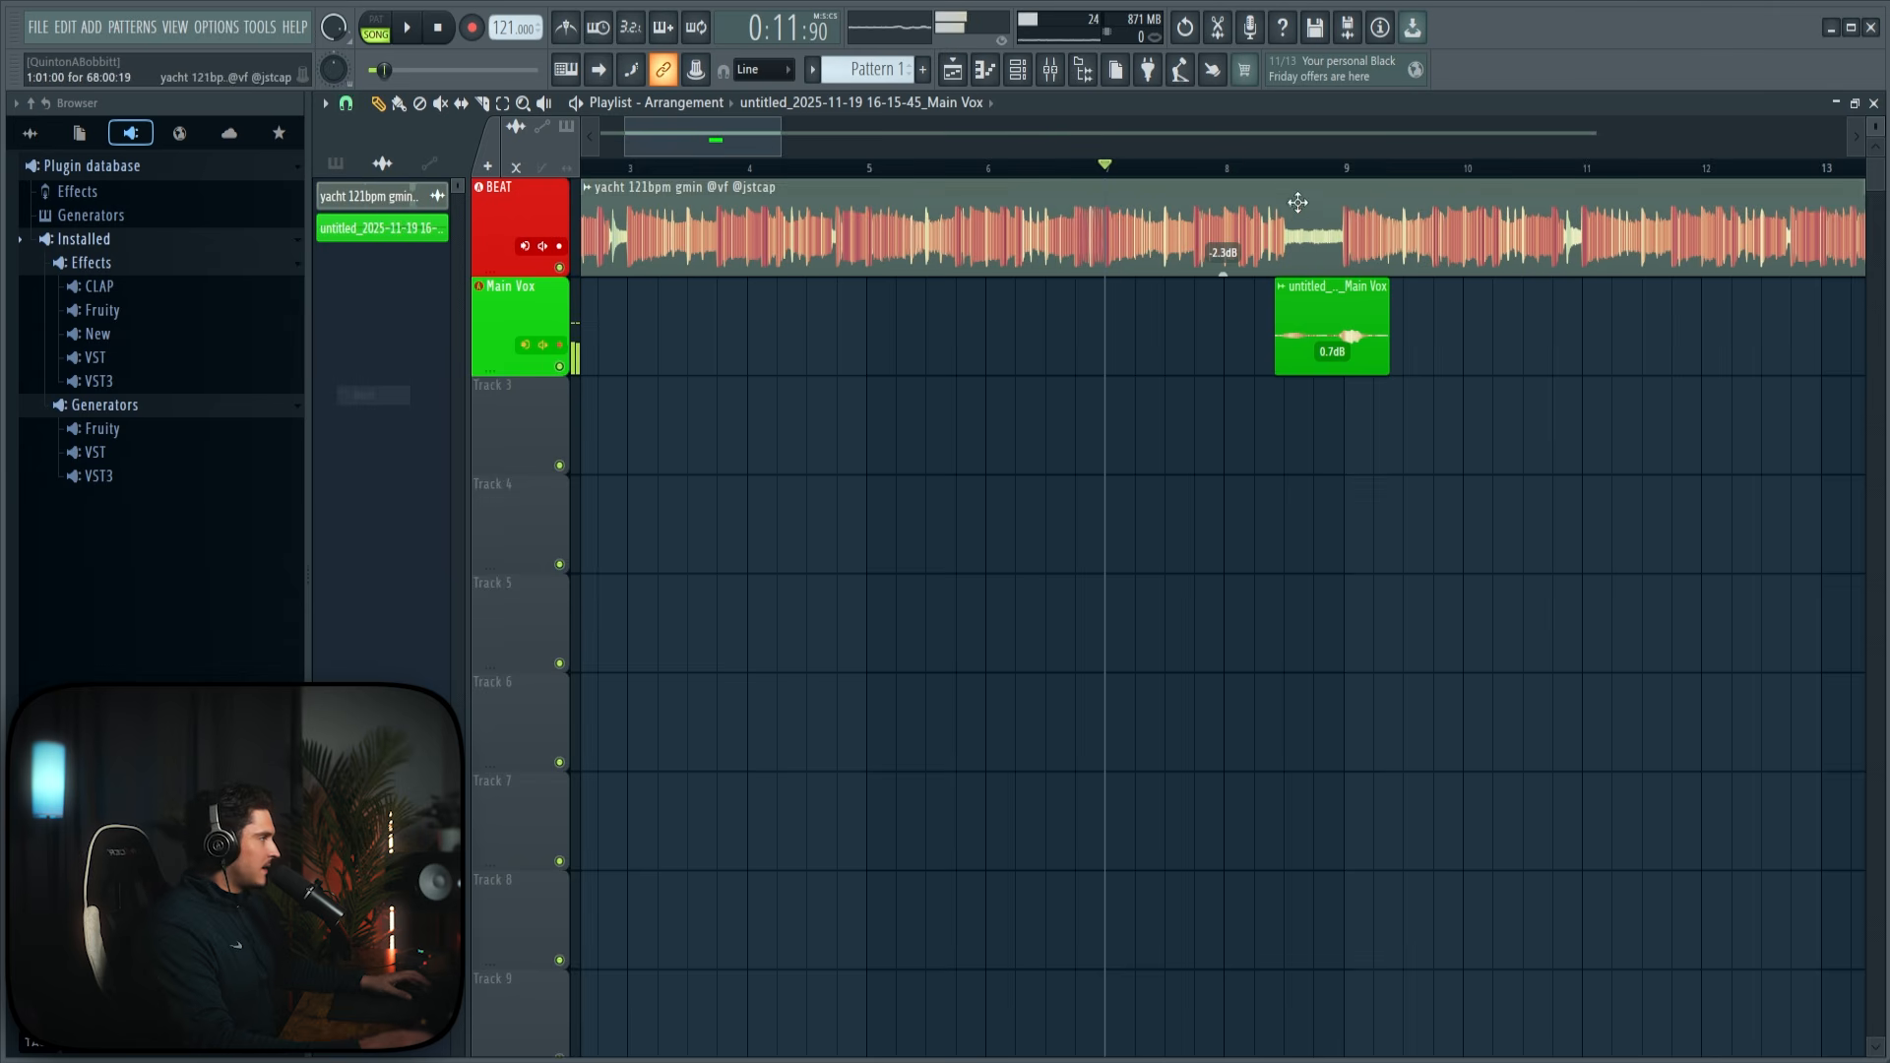
{"action": "scroll", "coordinate": [1329, 252], "scroll_direction": "up", "scroll_amount": 2}
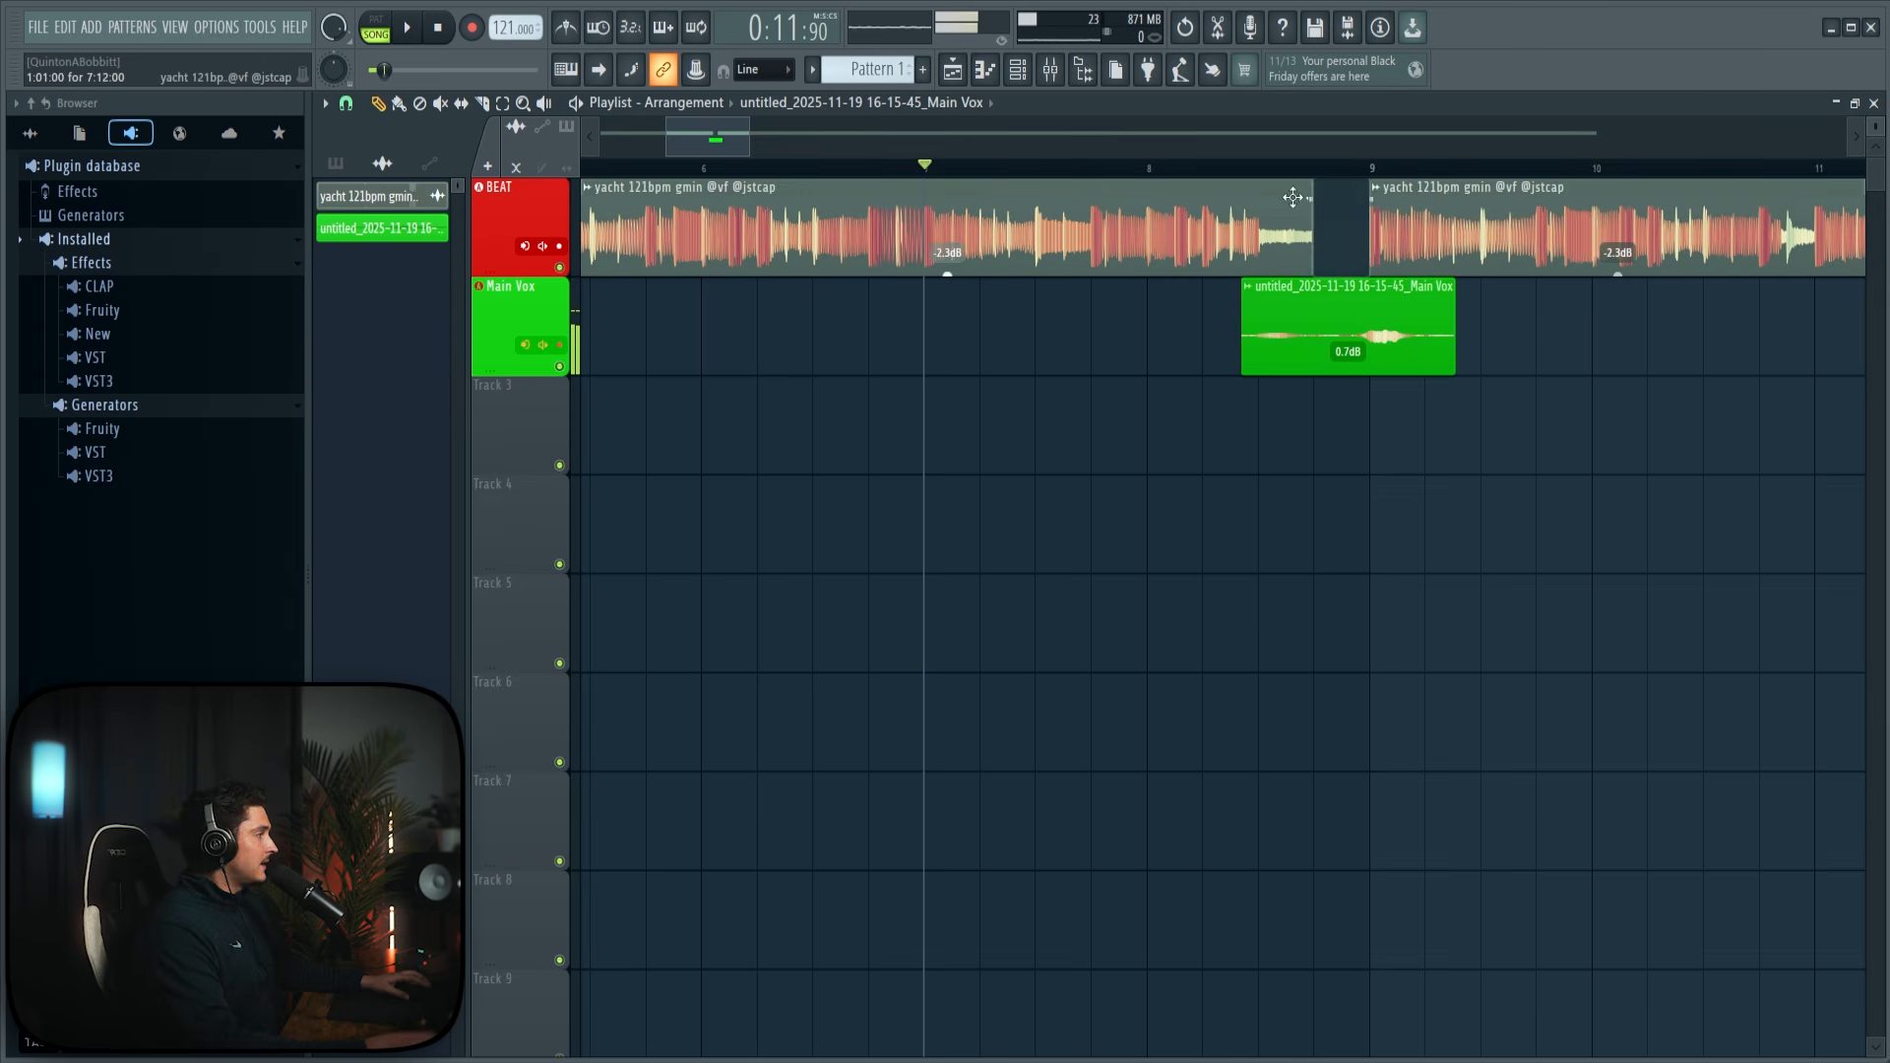
{"action": "scroll", "coordinate": [1137, 181], "scroll_direction": "down", "scroll_amount": 1}
Step: Raise the first Main Vox clip's gain to 1.9 dB and listen to it over the gap in the beat
{"action": "left_click_drag", "start_coordinate": [1319, 373], "coordinate": [1320, 365]}
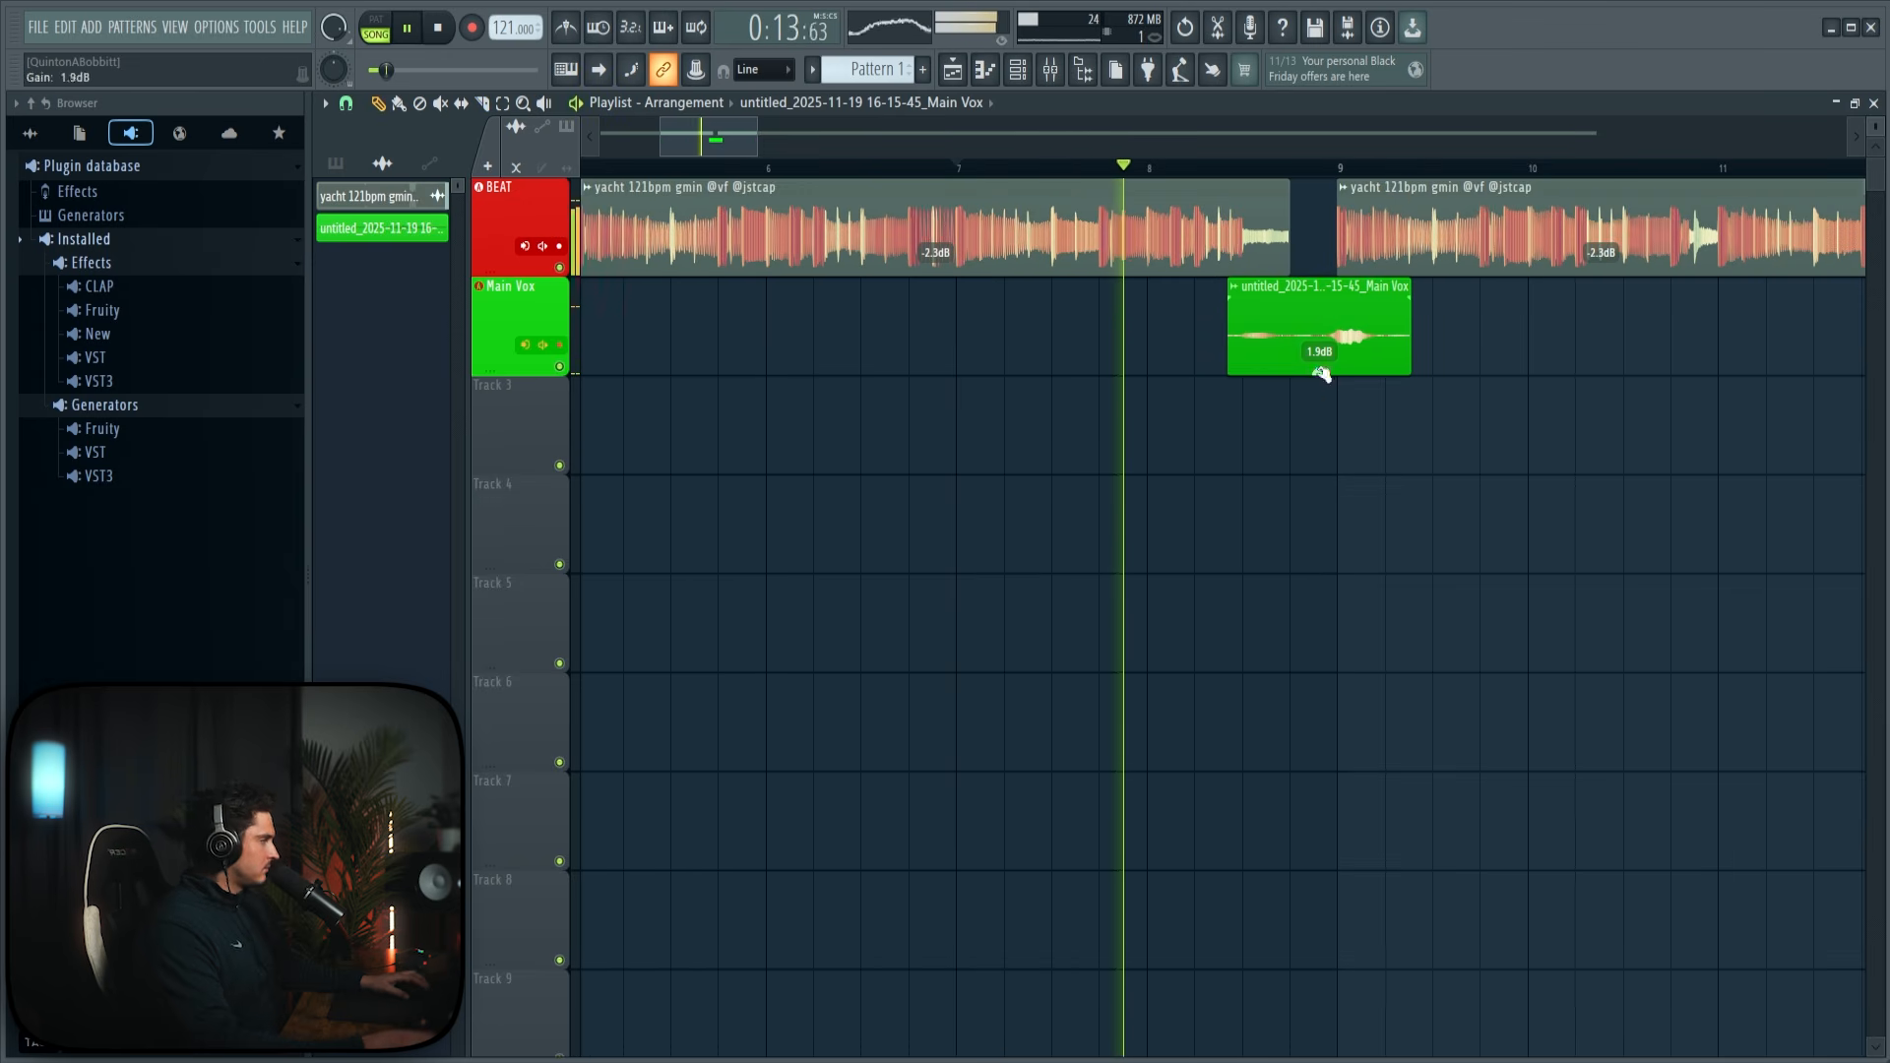
{"action": "left_click_drag", "start_coordinate": [704, 141], "coordinate": [723, 144]}
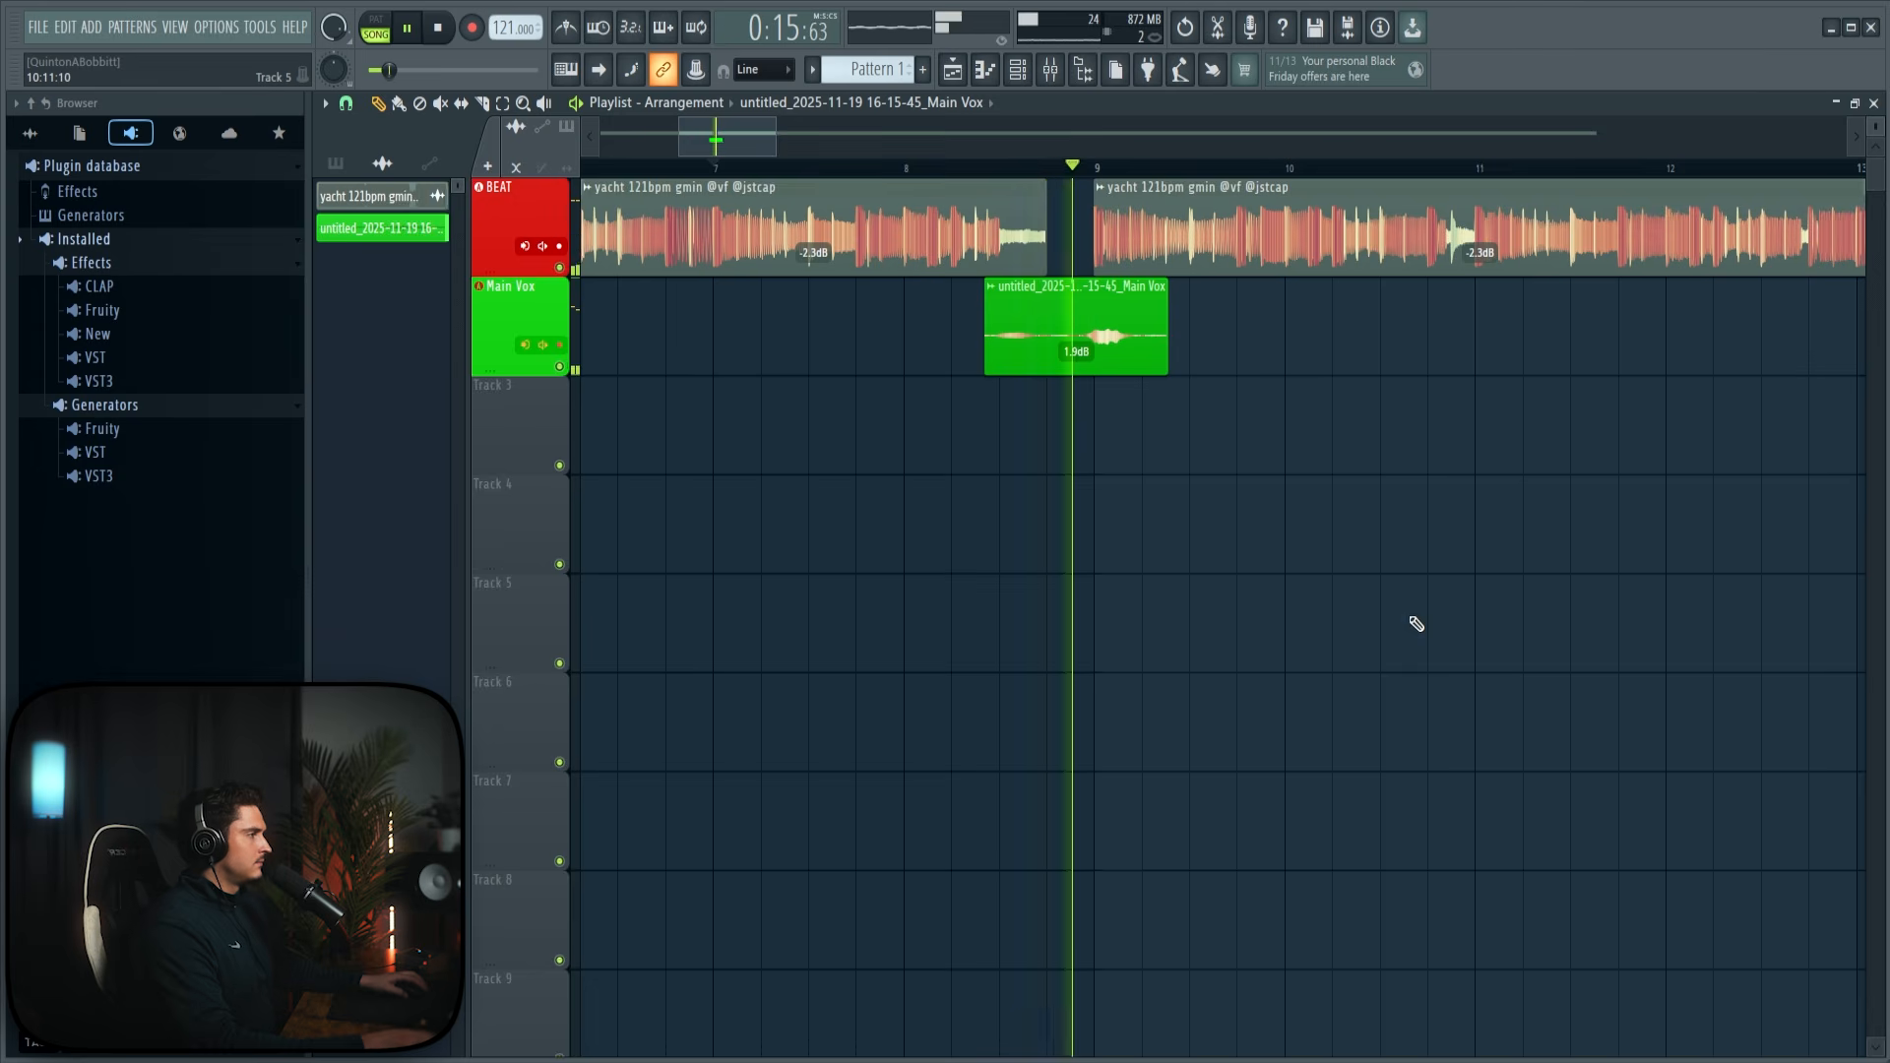
{"action": "key", "text": "space"}
Step: Check the UADx 1176 FET Compressor settings on the Main Vox mixer track
{"action": "key", "text": "F9"}
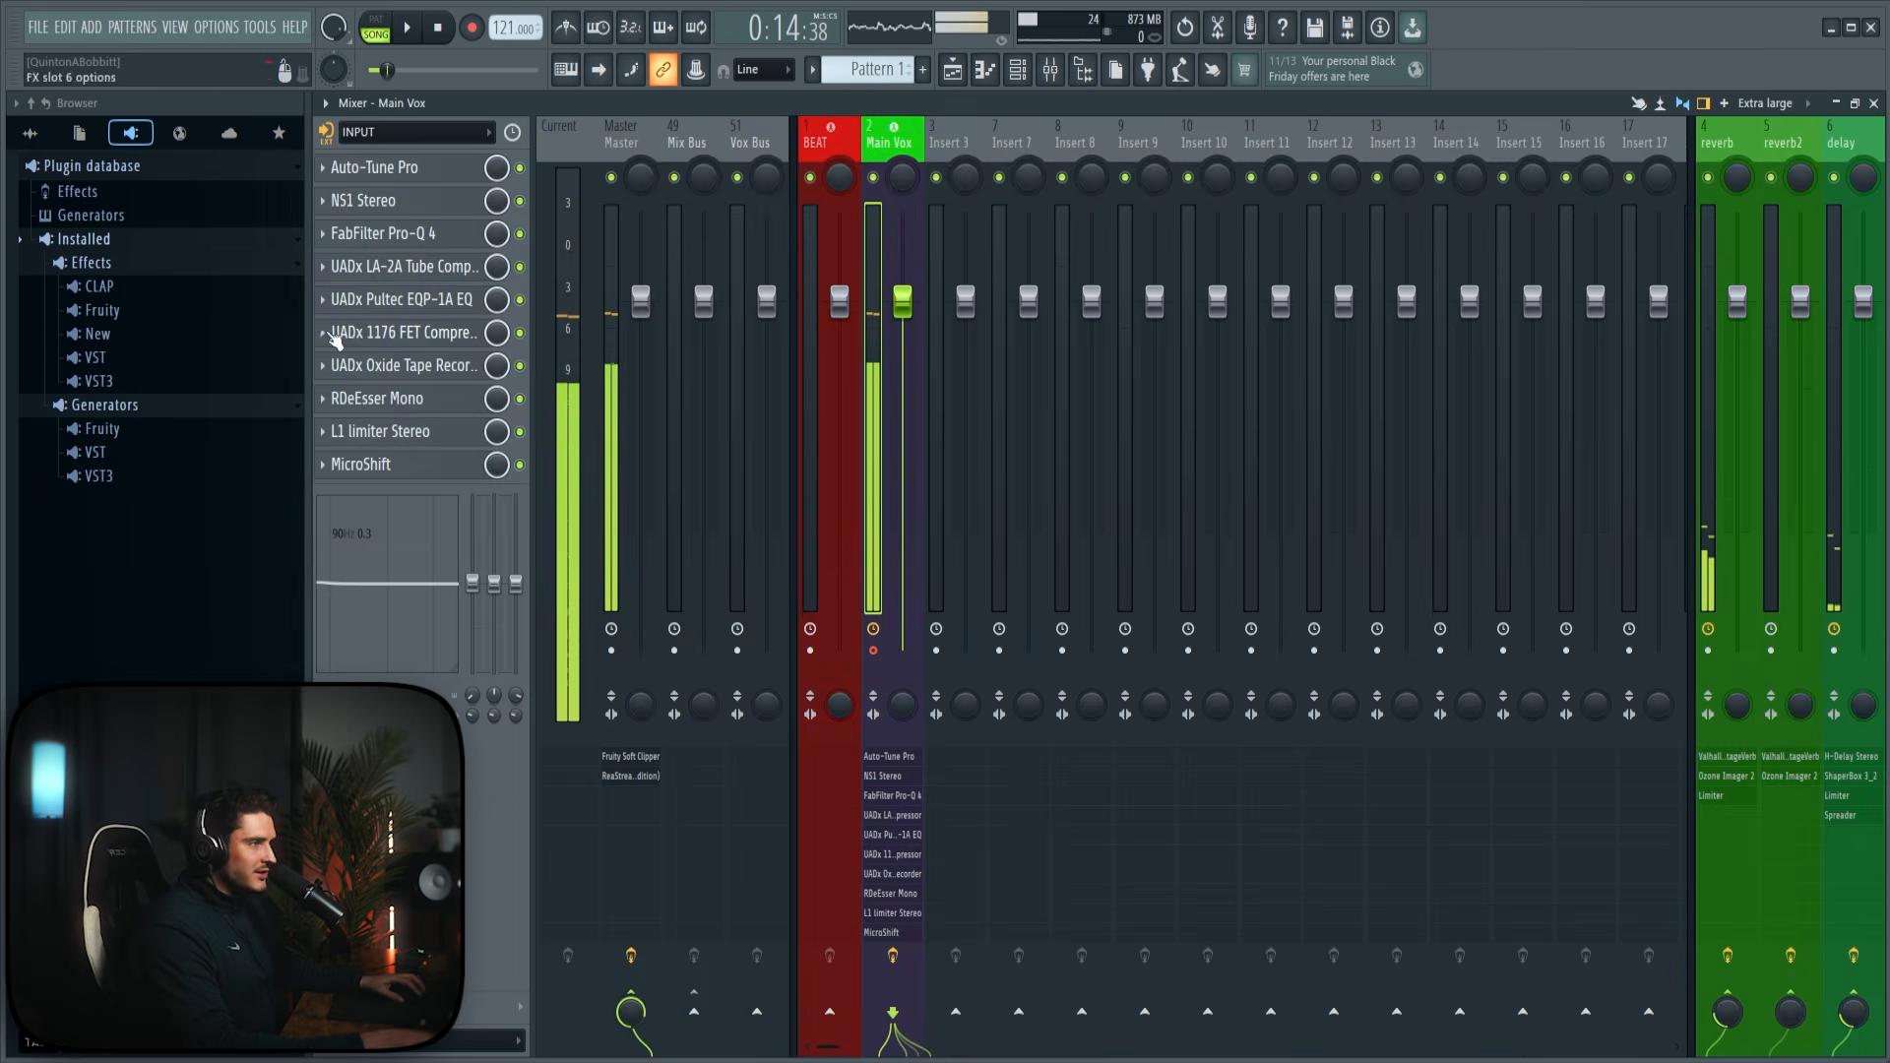
{"action": "left_click", "coordinate": [391, 333]}
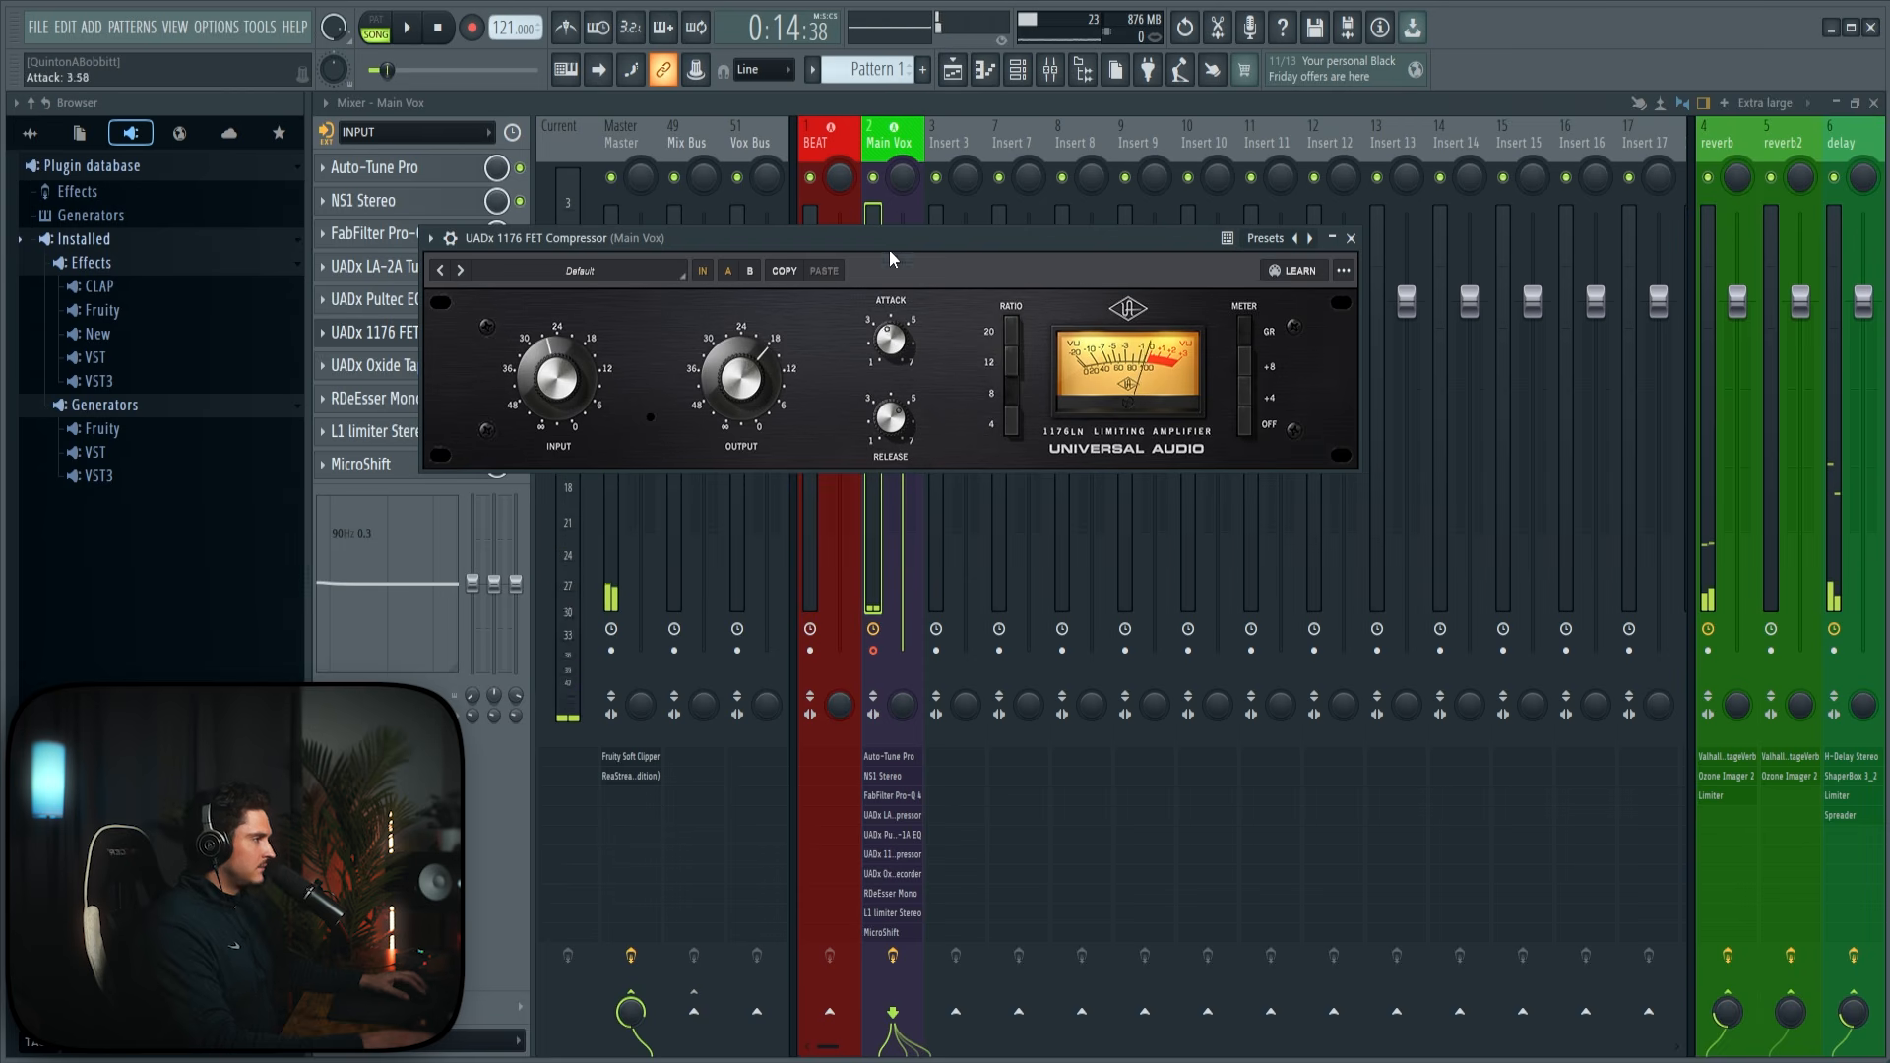
{"action": "left_click", "coordinate": [1353, 241]}
Step: Resume playback in the playlist and replace the Main Vox take around bars 11 to 13 with a new recording
{"action": "key", "text": "space"}
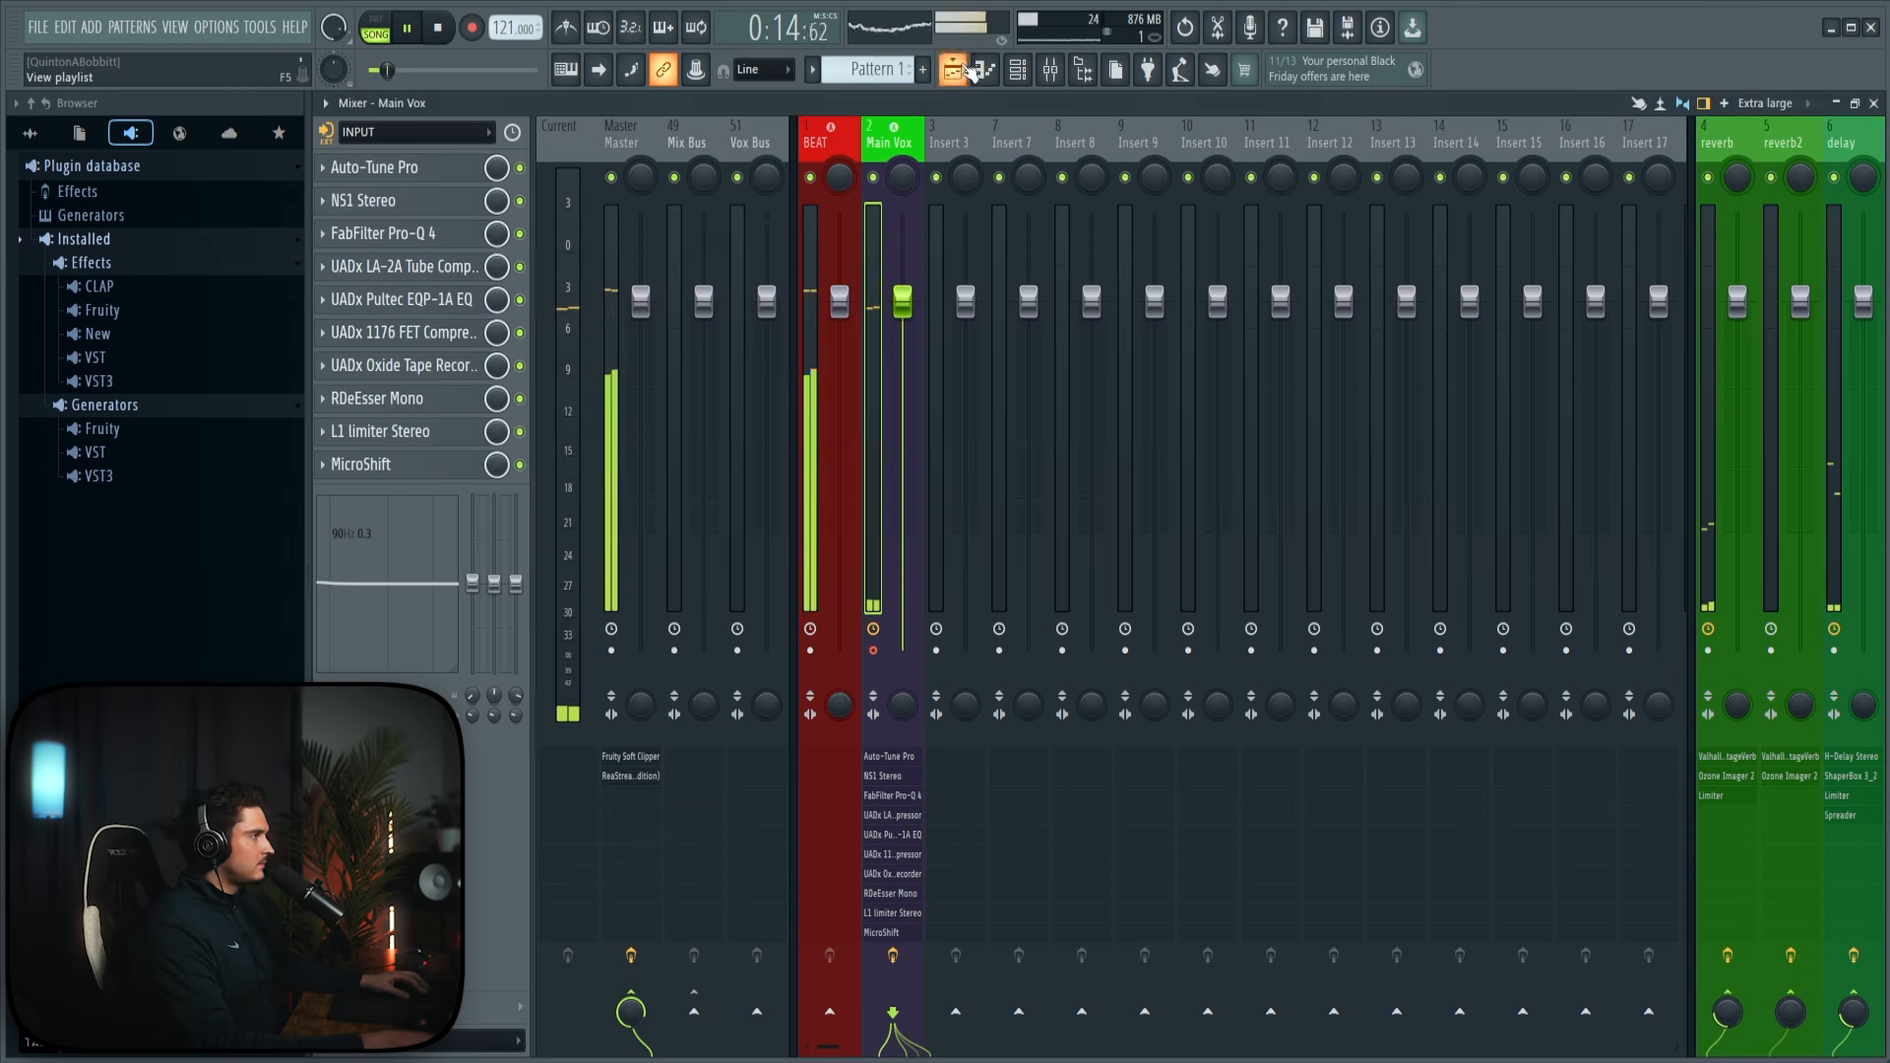
{"action": "key", "text": "F5"}
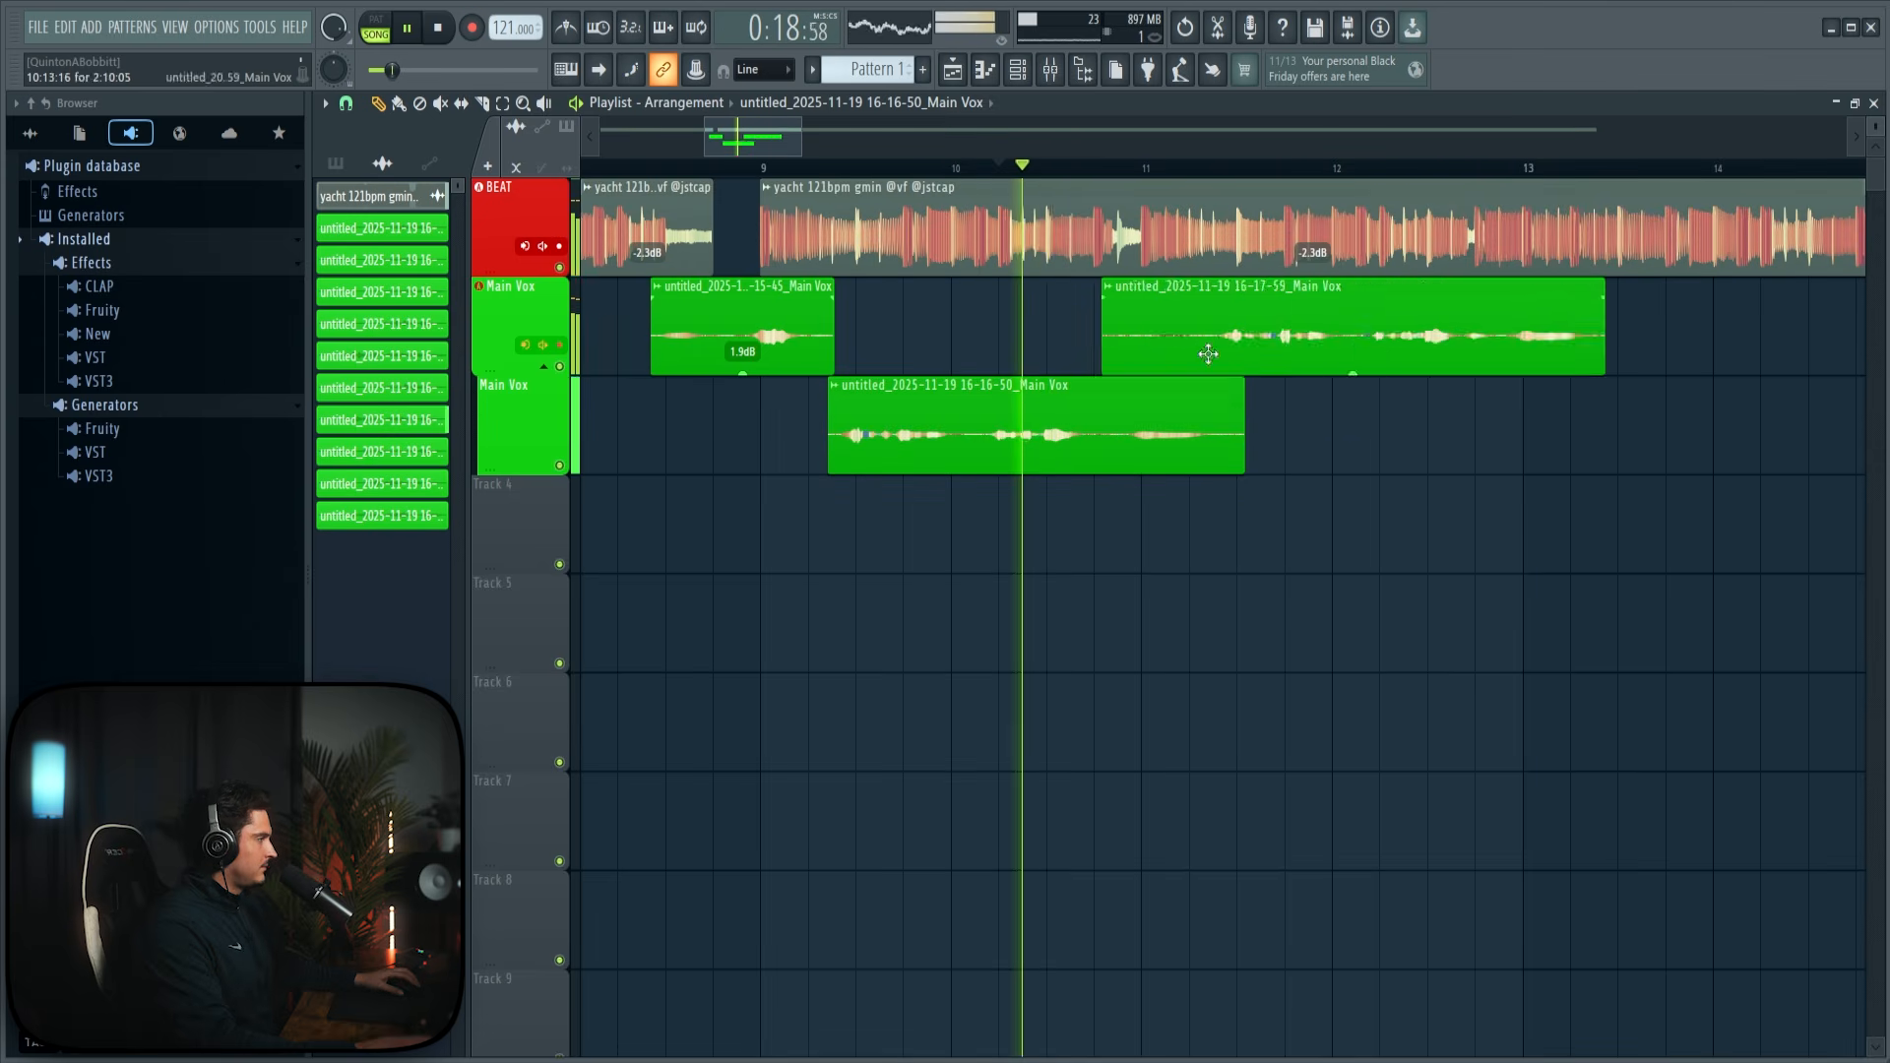
{"action": "right_click", "coordinate": [1208, 354]}
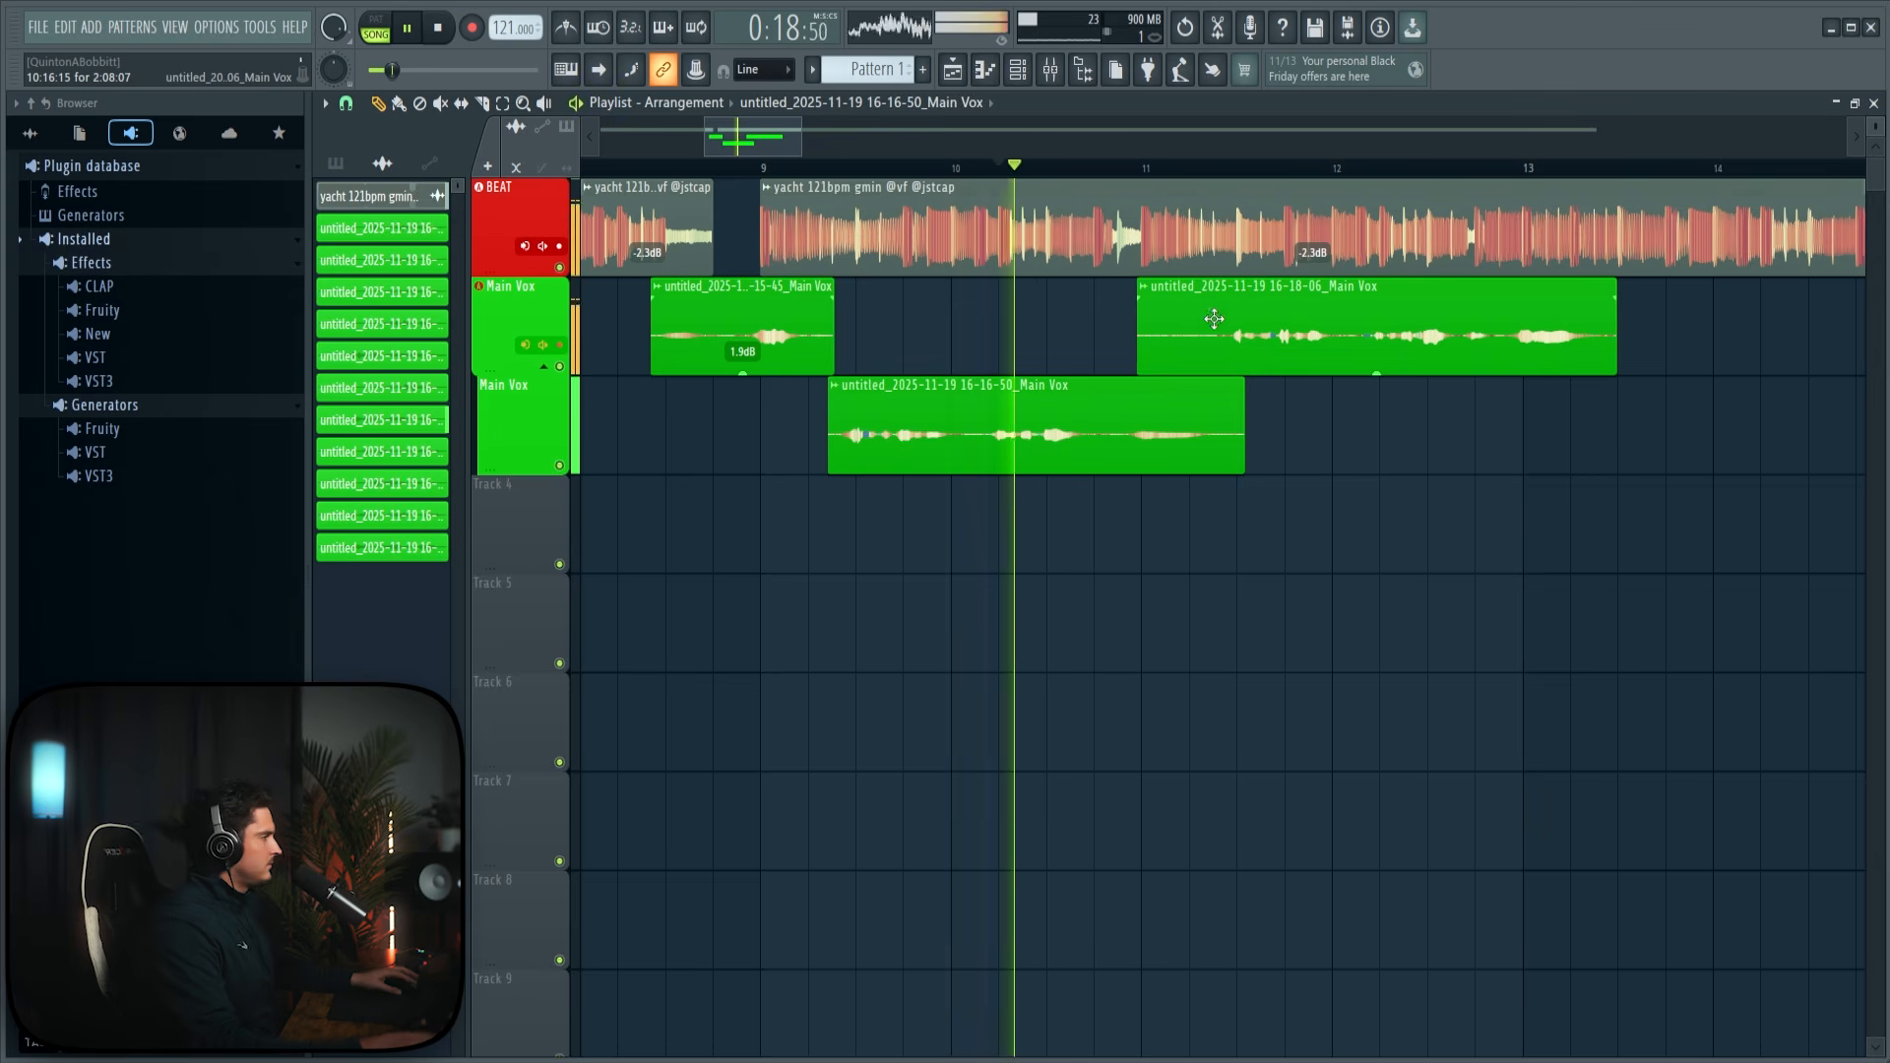
Step: Trim the silent start of the new Main Vox take to about 11:06 and raise its gain to 2.2 dB
{"action": "left_click_drag", "start_coordinate": [1193, 338], "coordinate": [1206, 339]}
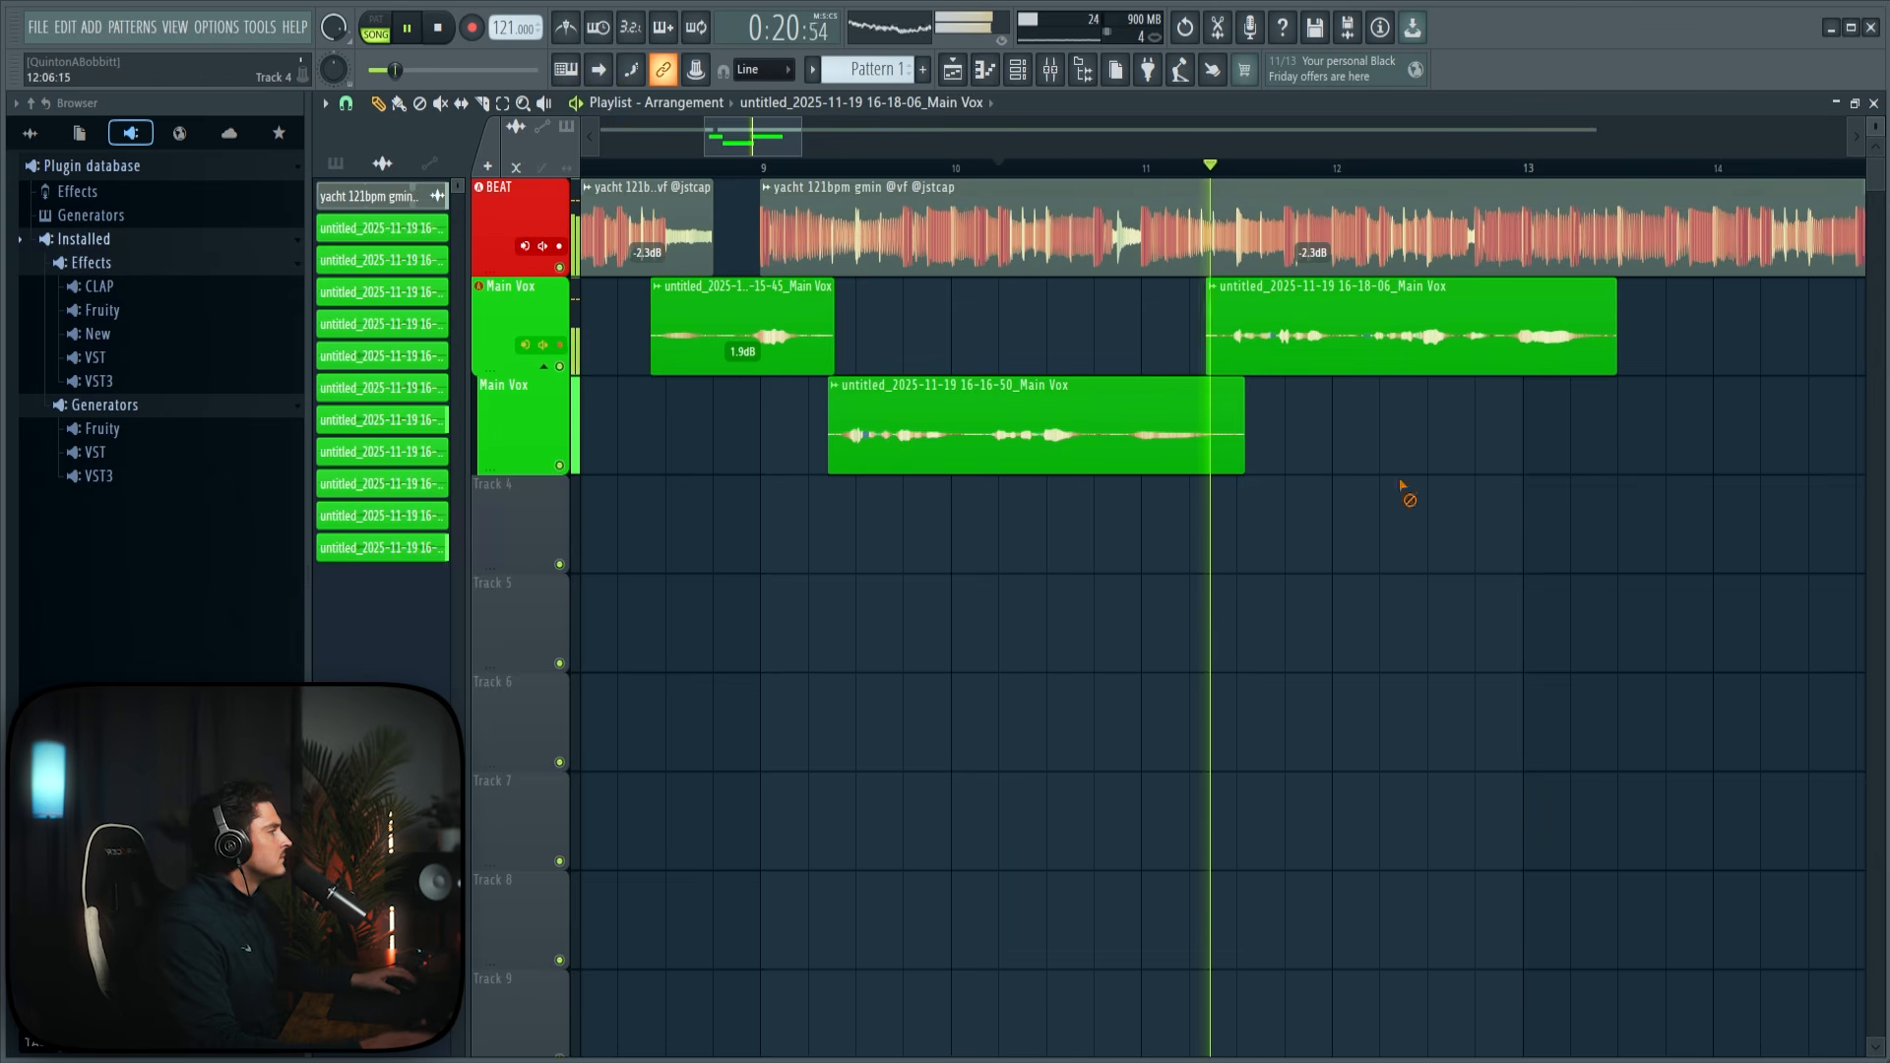
{"action": "mouse_move", "coordinate": [1413, 371]}
{"action": "left_click_drag", "start_coordinate": [1412, 372], "coordinate": [1413, 349]}
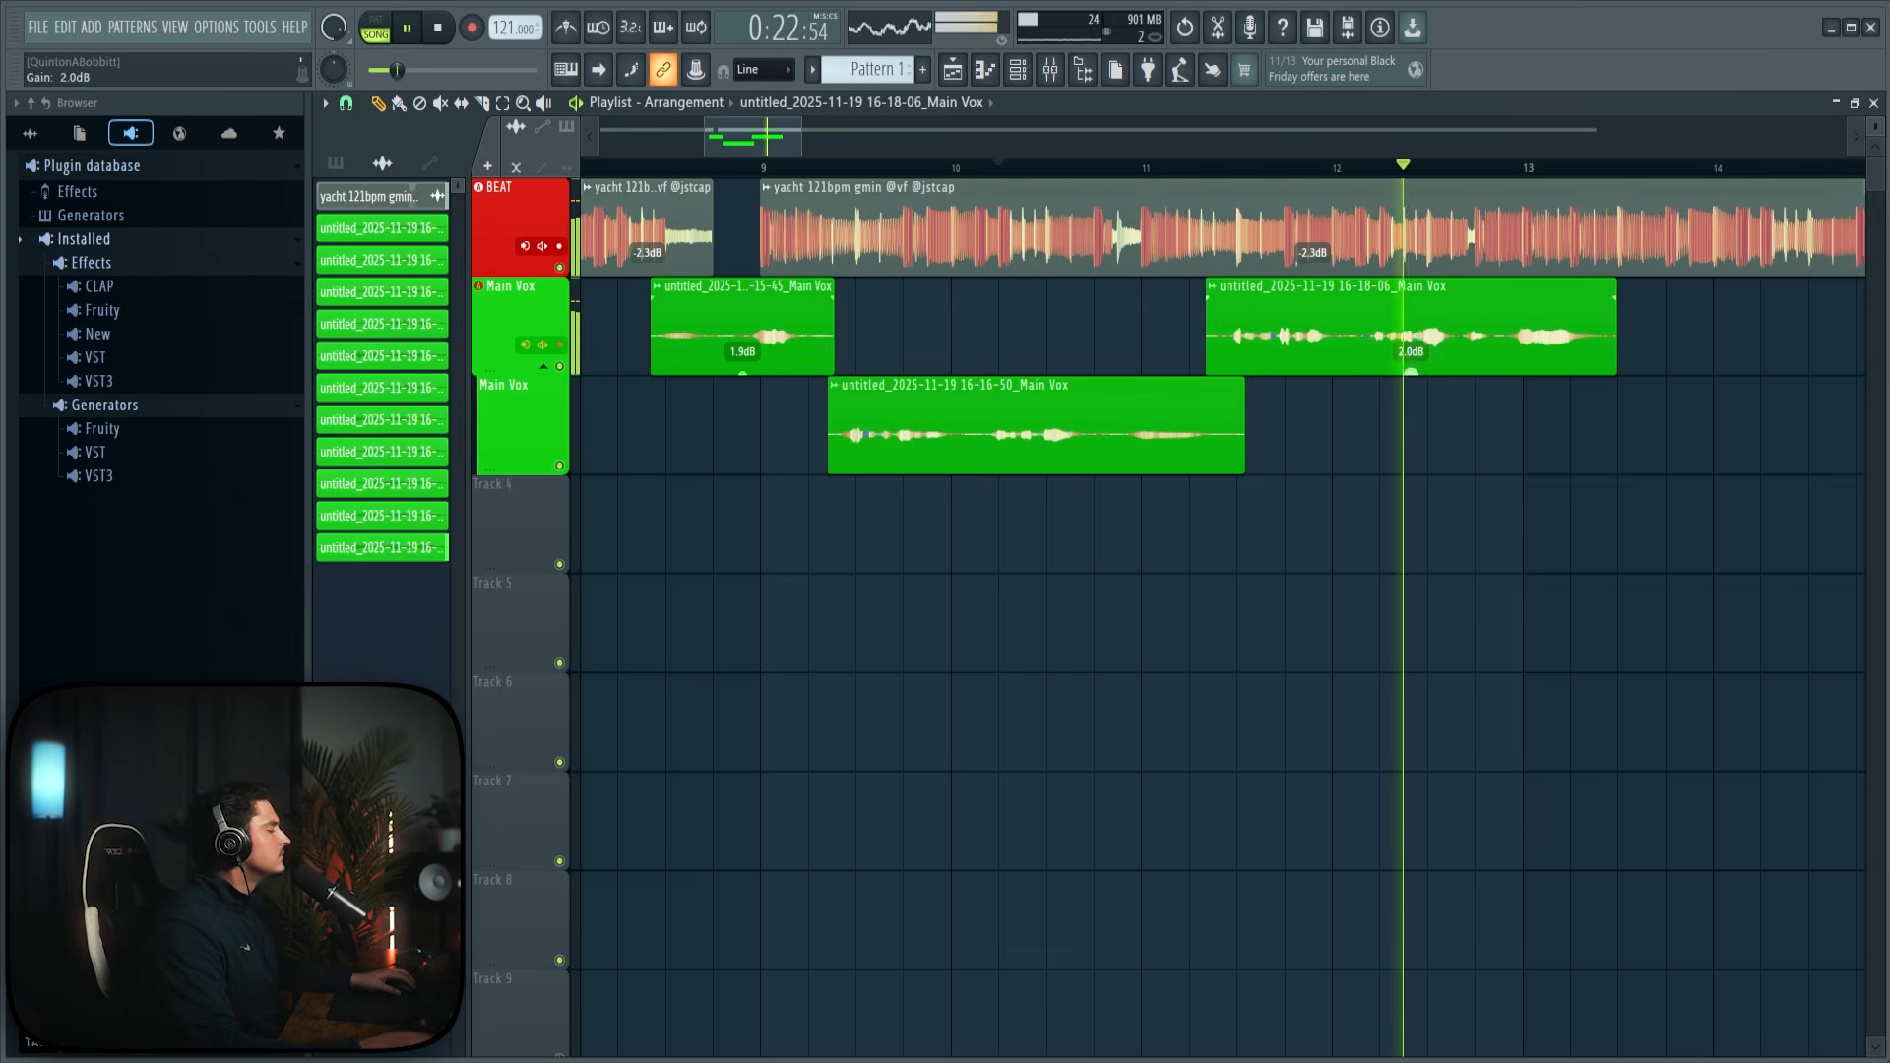
Step: Slice out the short section just before bar 13 in the latest Main Vox take and delete it
{"action": "key", "text": "c"}
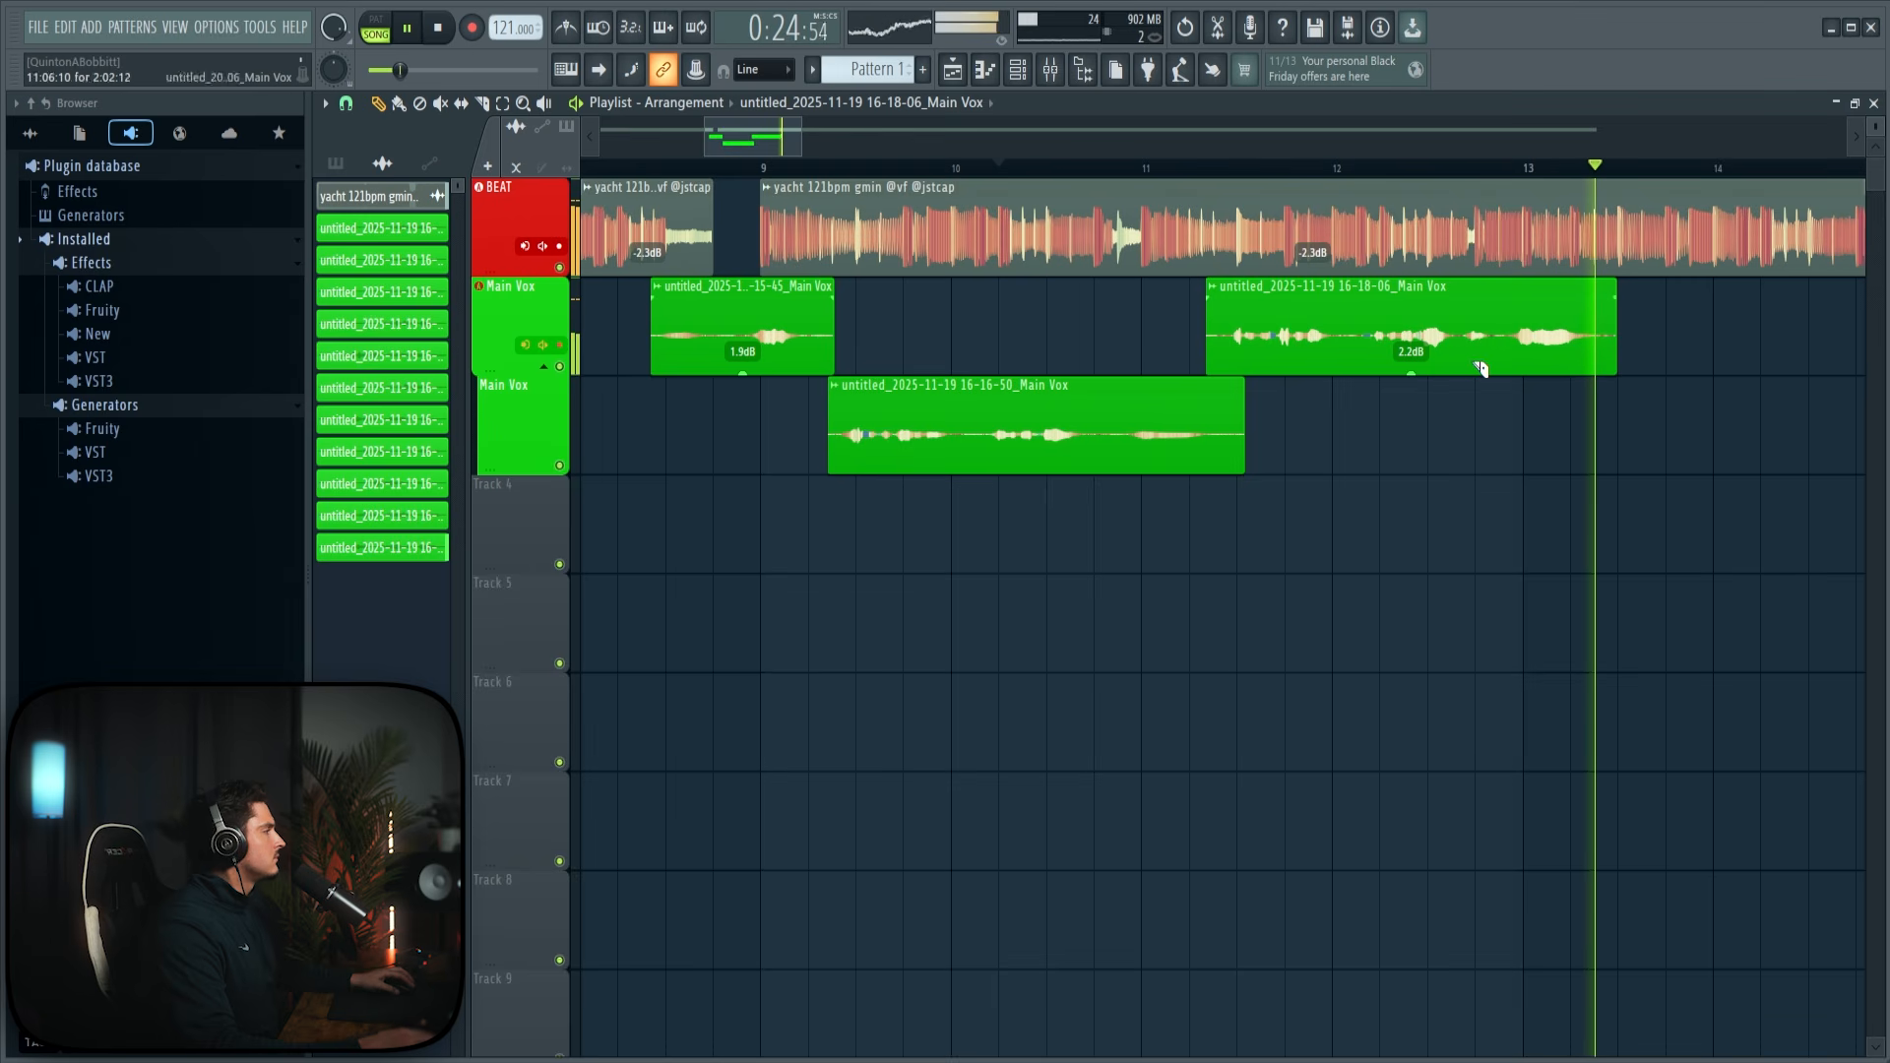
{"action": "left_click", "coordinate": [1459, 319]}
{"action": "left_click", "coordinate": [1506, 325]}
{"action": "right_click", "coordinate": [1491, 323]}
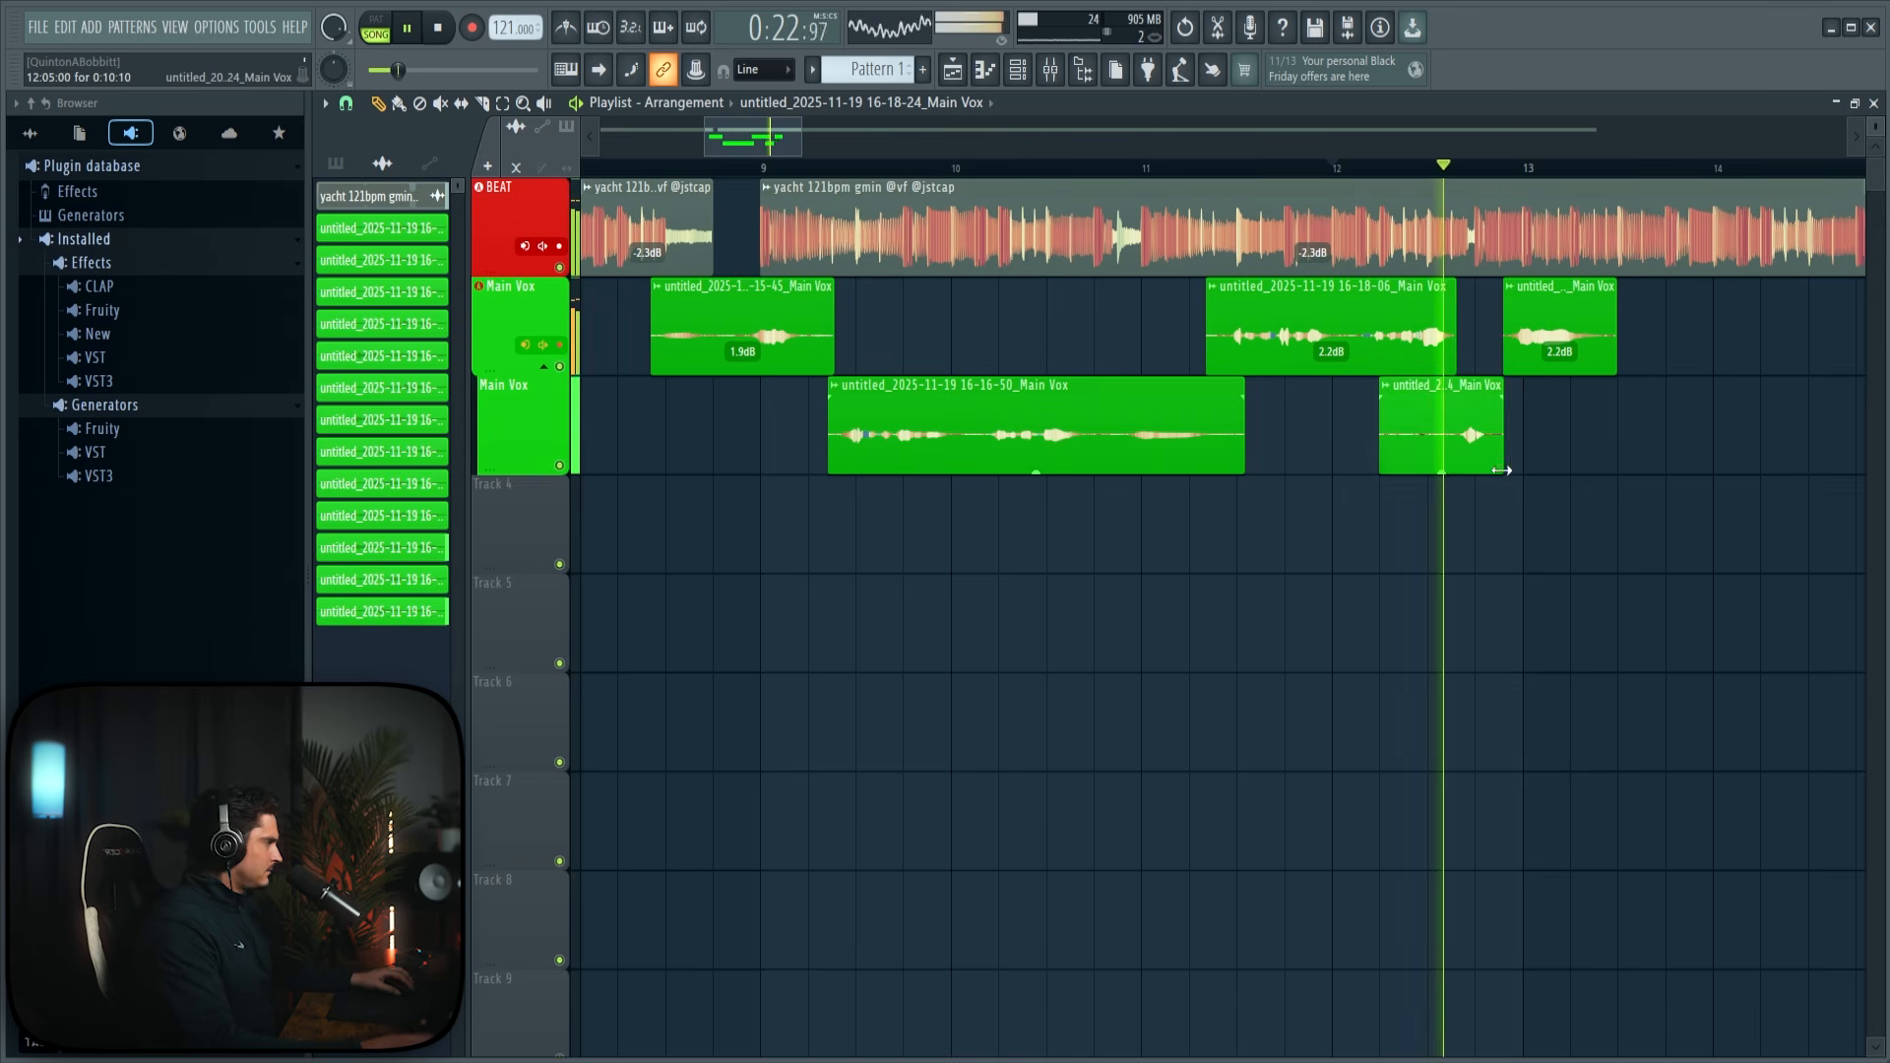
Step: Replace the short take on the second Main Vox lane, late in bar 12, with a new recording
{"action": "key", "text": "space"}
{"action": "right_click", "coordinate": [1397, 453]}
{"action": "key", "text": "space"}
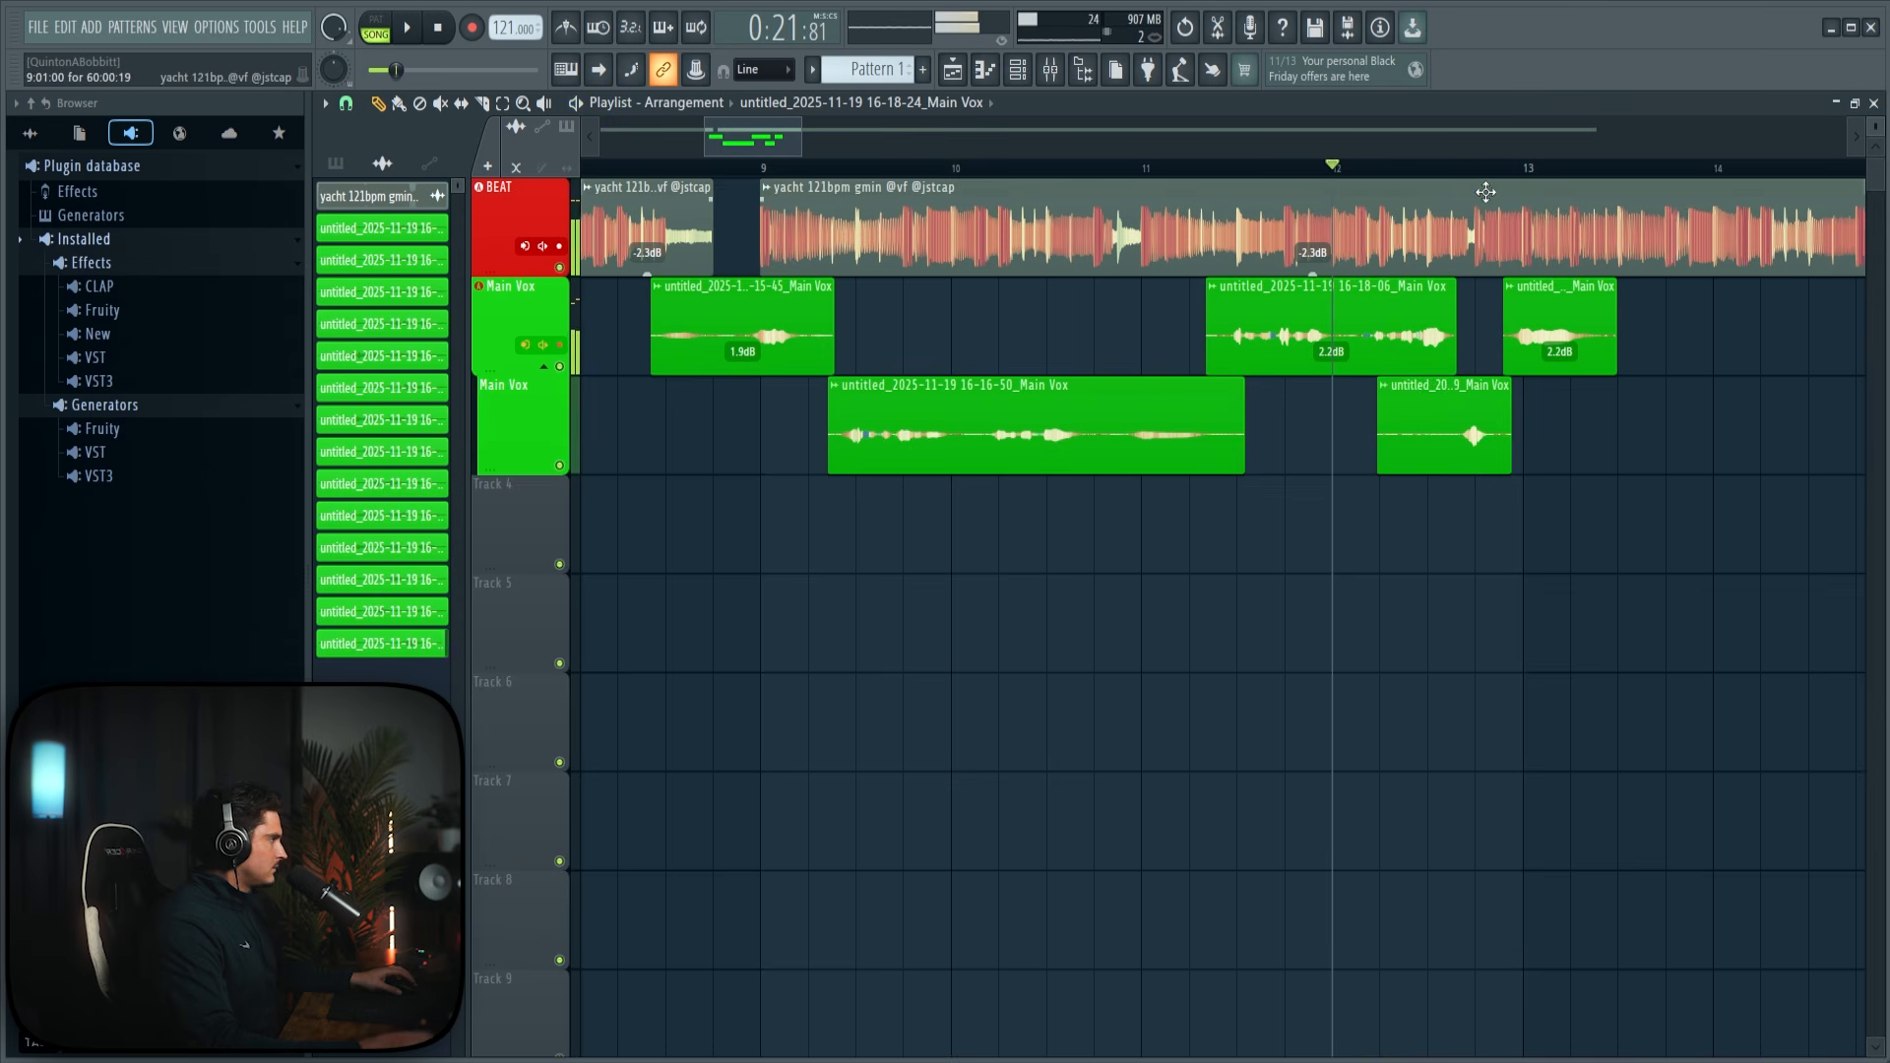
Step: Set the playlist snap to 1/2 beat, slice the beat just before bar 13, and delete the short section
{"action": "key", "text": "space"}
{"action": "scroll", "coordinate": [1509, 218], "scroll_direction": "up", "scroll_amount": 3, "text": "ctrl"}
{"action": "left_click", "coordinate": [344, 103]}
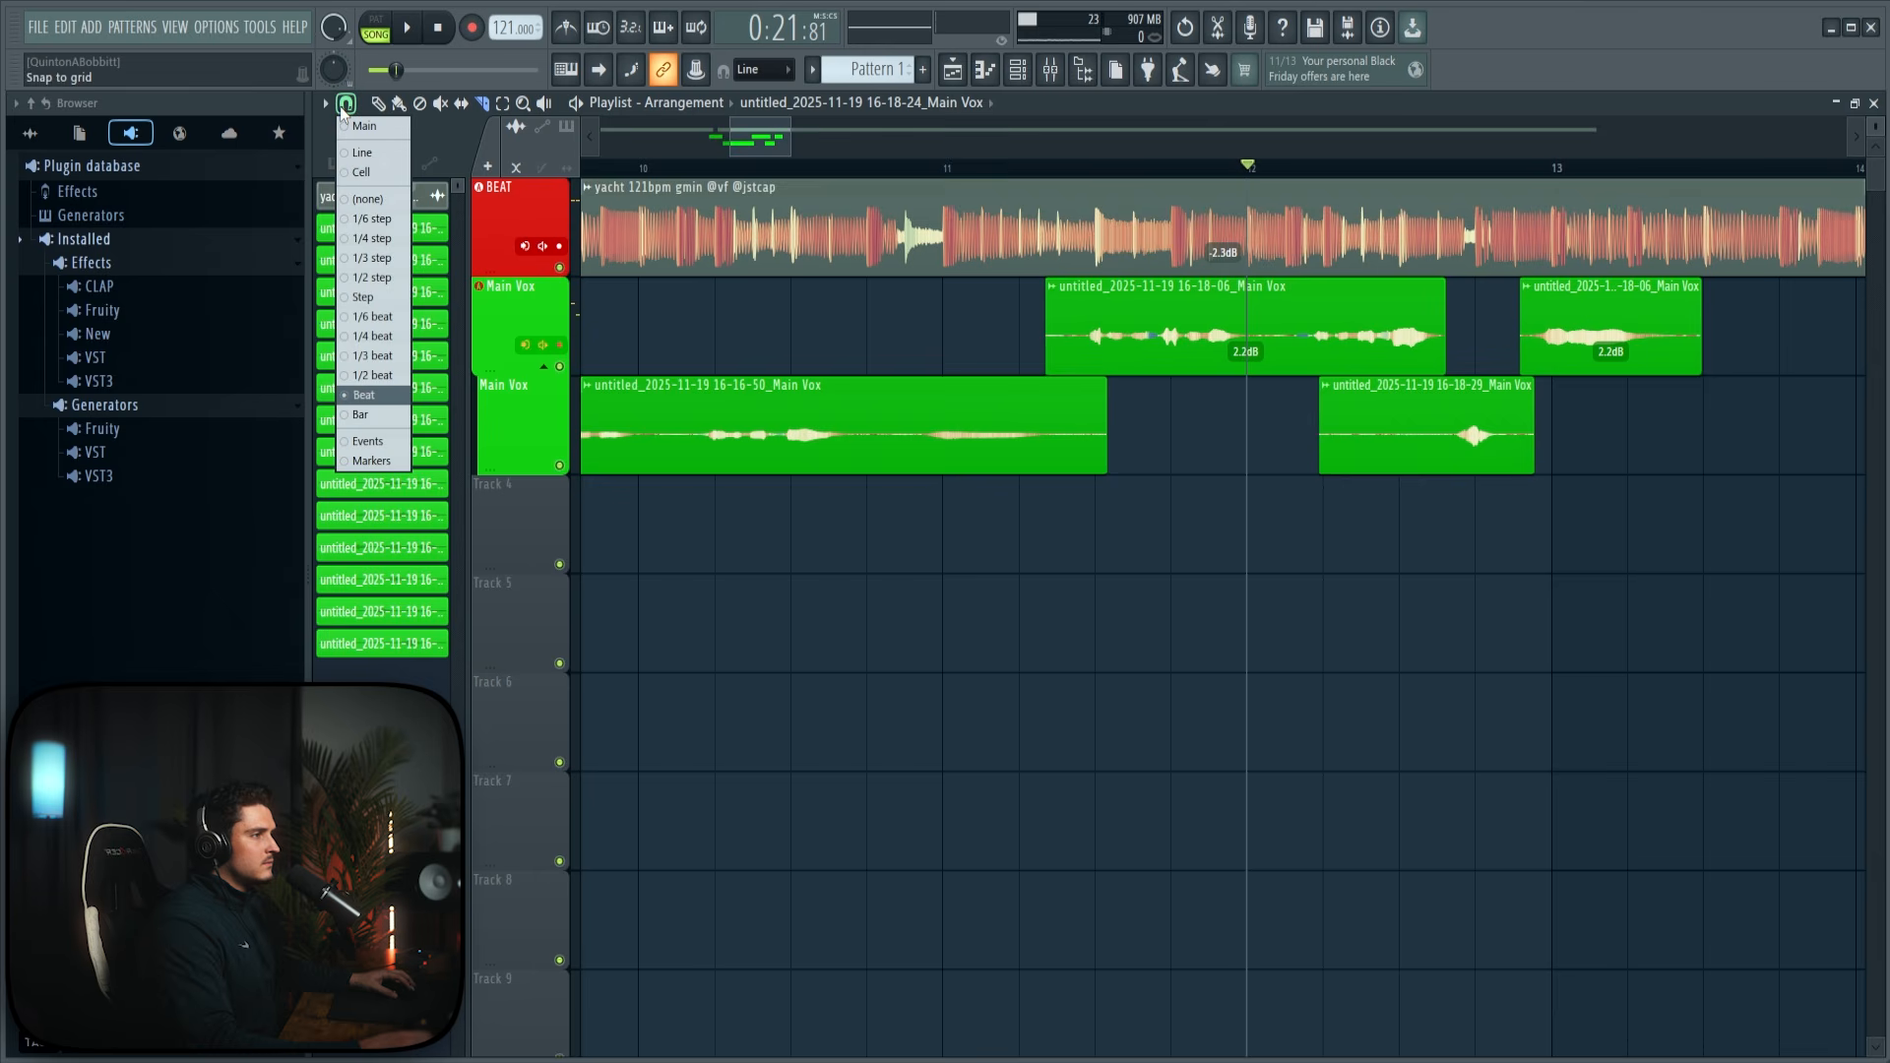
{"action": "left_click", "coordinate": [379, 375]}
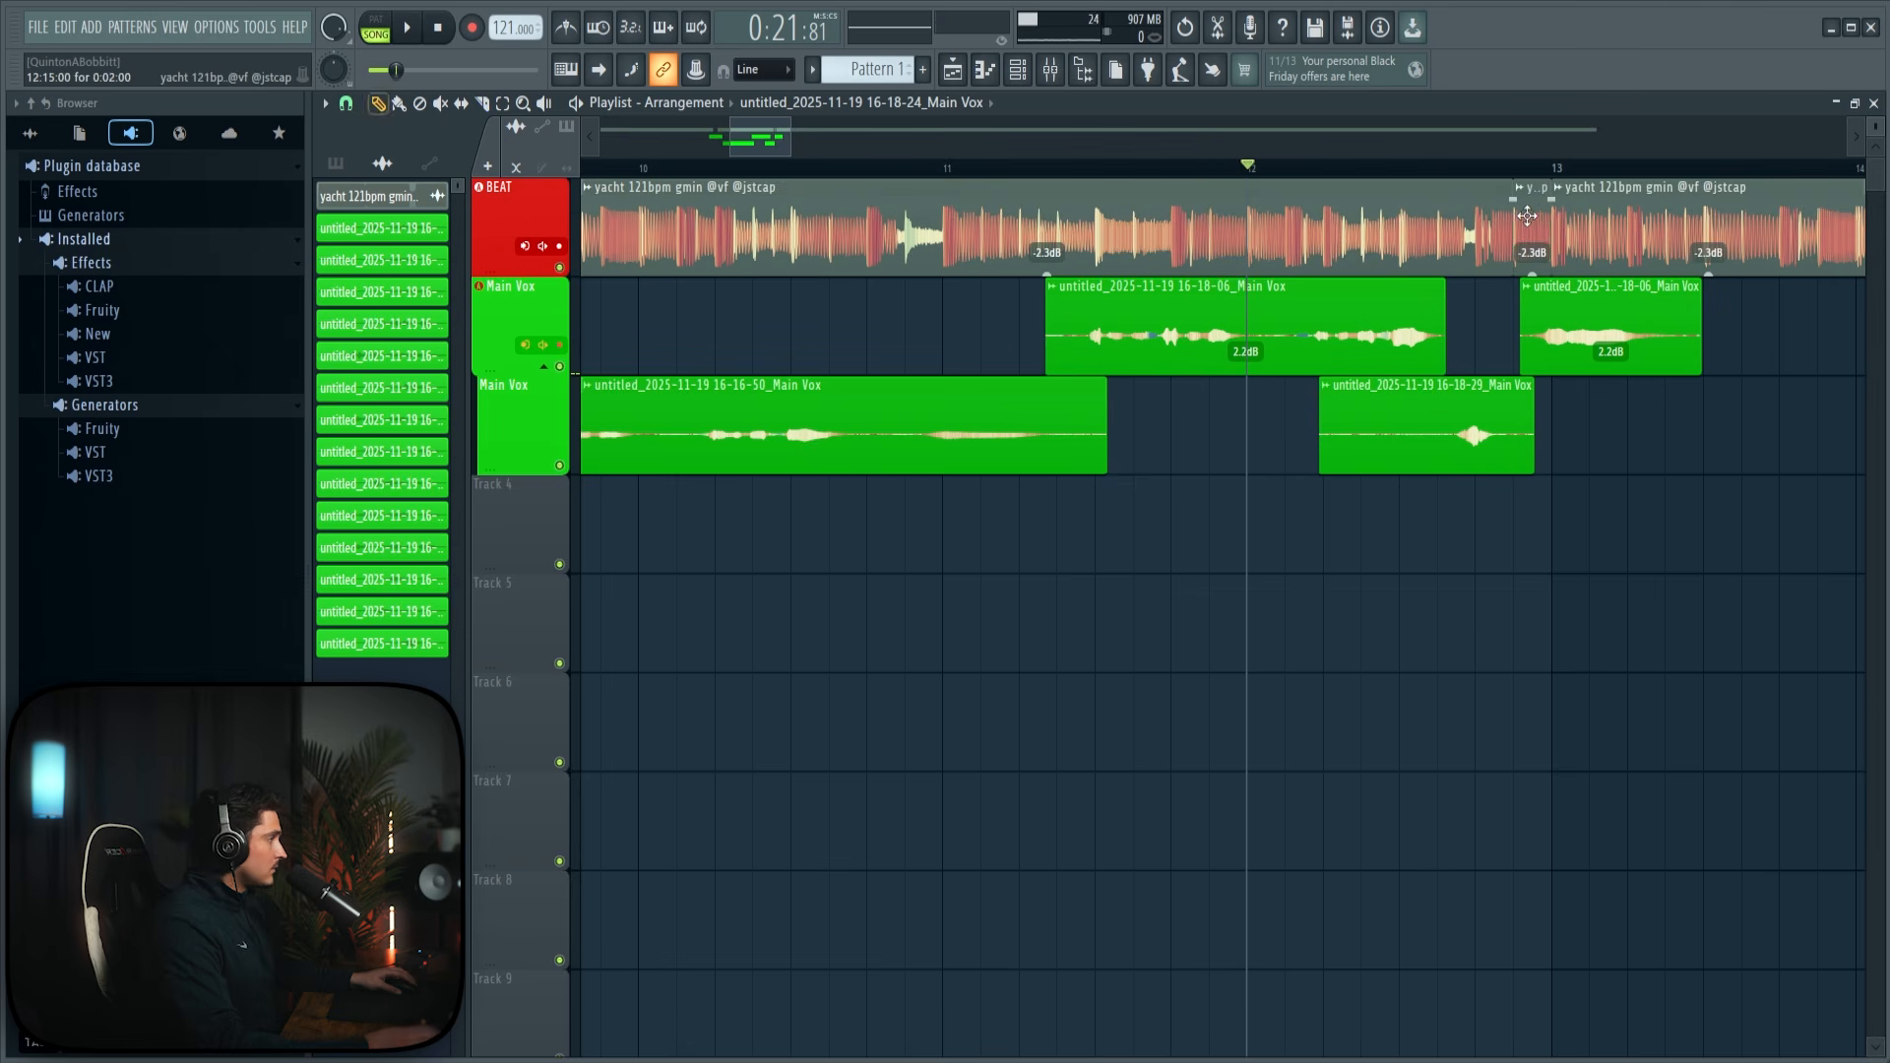
{"action": "key", "text": "space"}
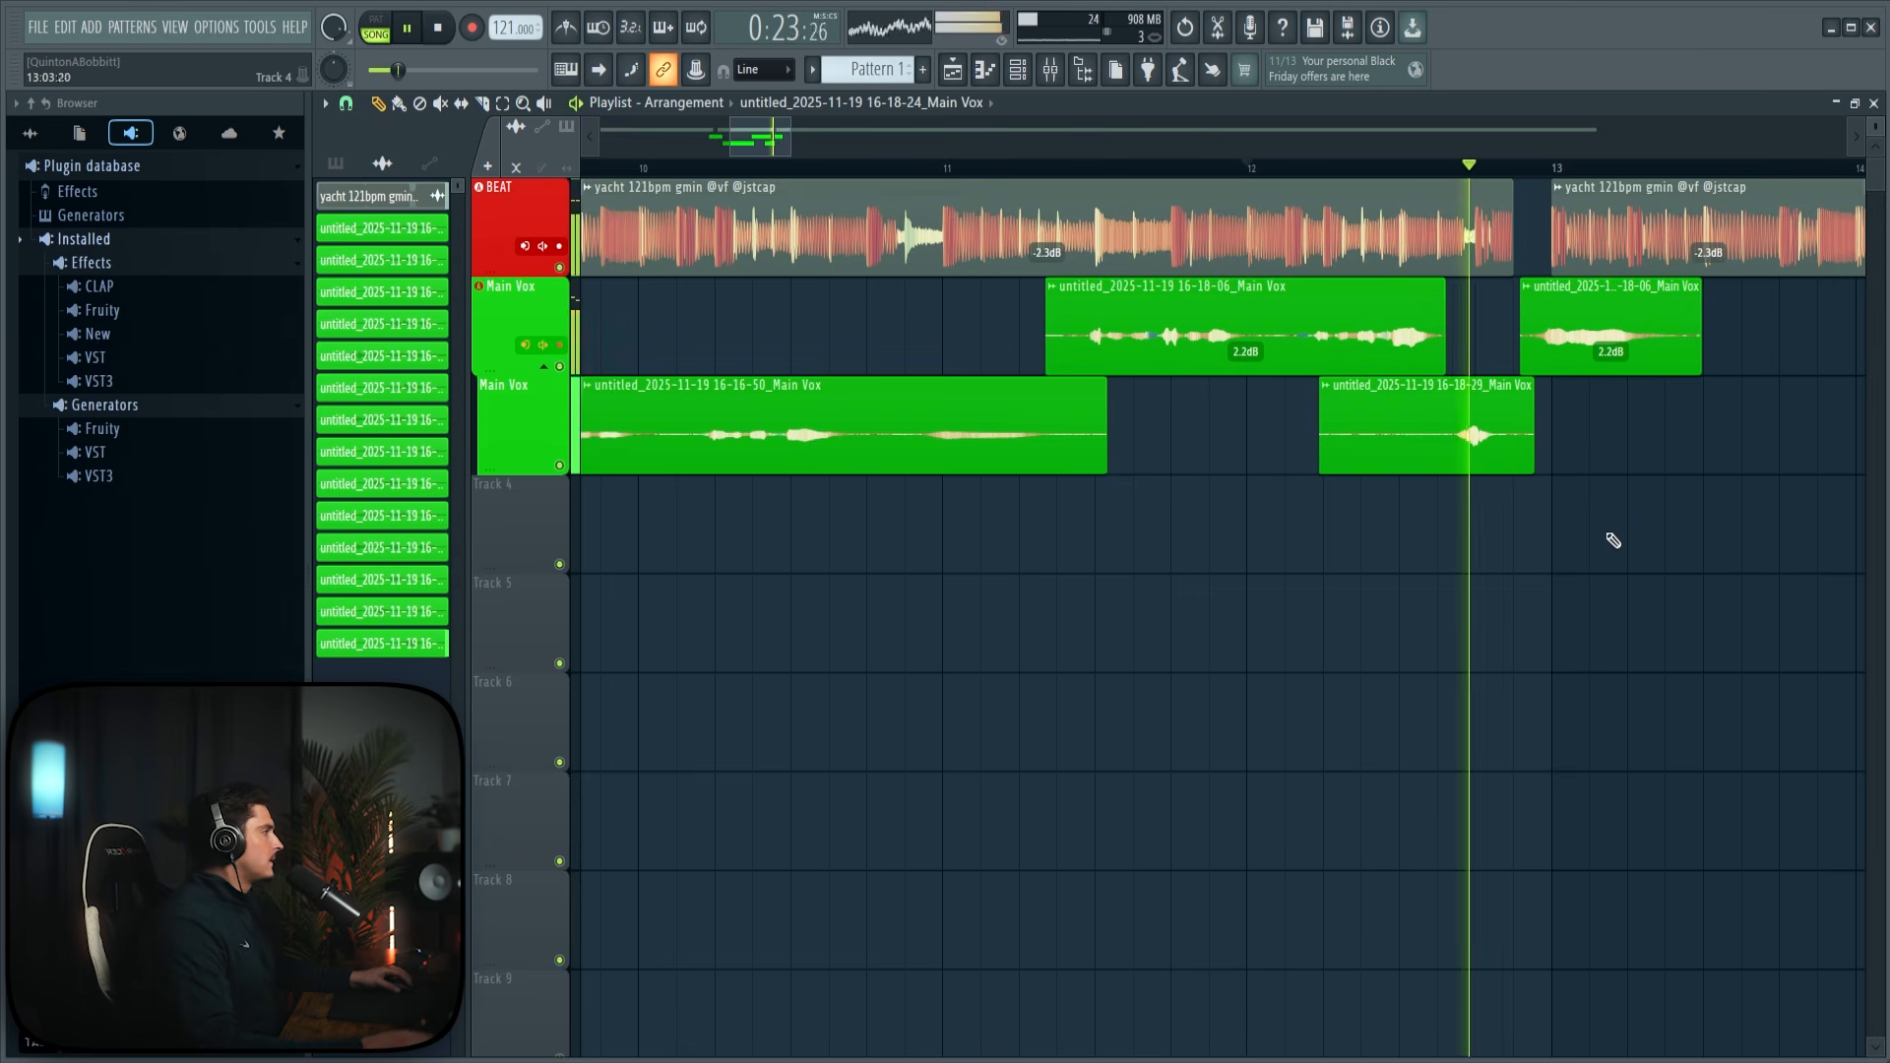
Step: Shorten the beat clip before bar 13 so it ends about three quarters through bar 12
{"action": "key", "text": "space"}
{"action": "left_click_drag", "start_coordinate": [1511, 224], "coordinate": [1477, 222]}
{"action": "key", "text": "space"}
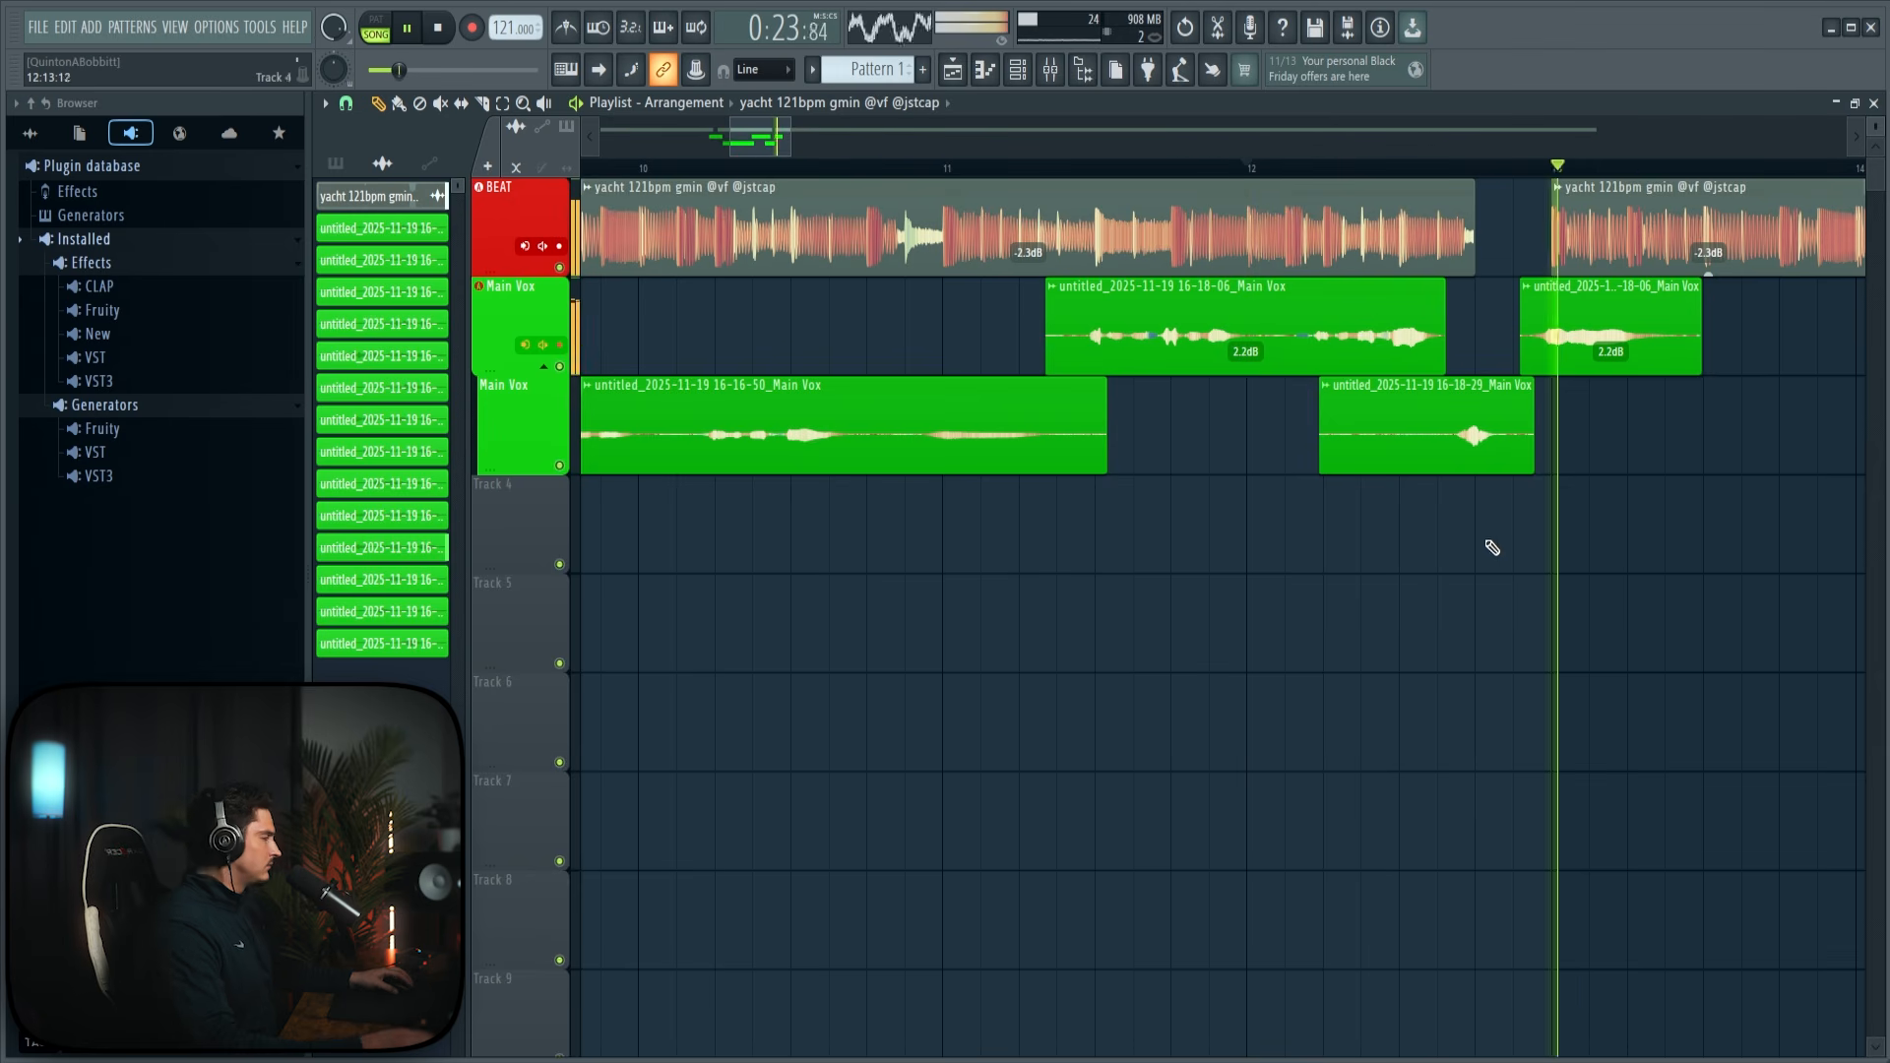
Step: Delete the short second-lane Main Vox take late in bar 12 and record it again over the new beat gap
{"action": "key", "text": "space"}
{"action": "right_click", "coordinate": [1443, 455]}
{"action": "key", "text": "space"}
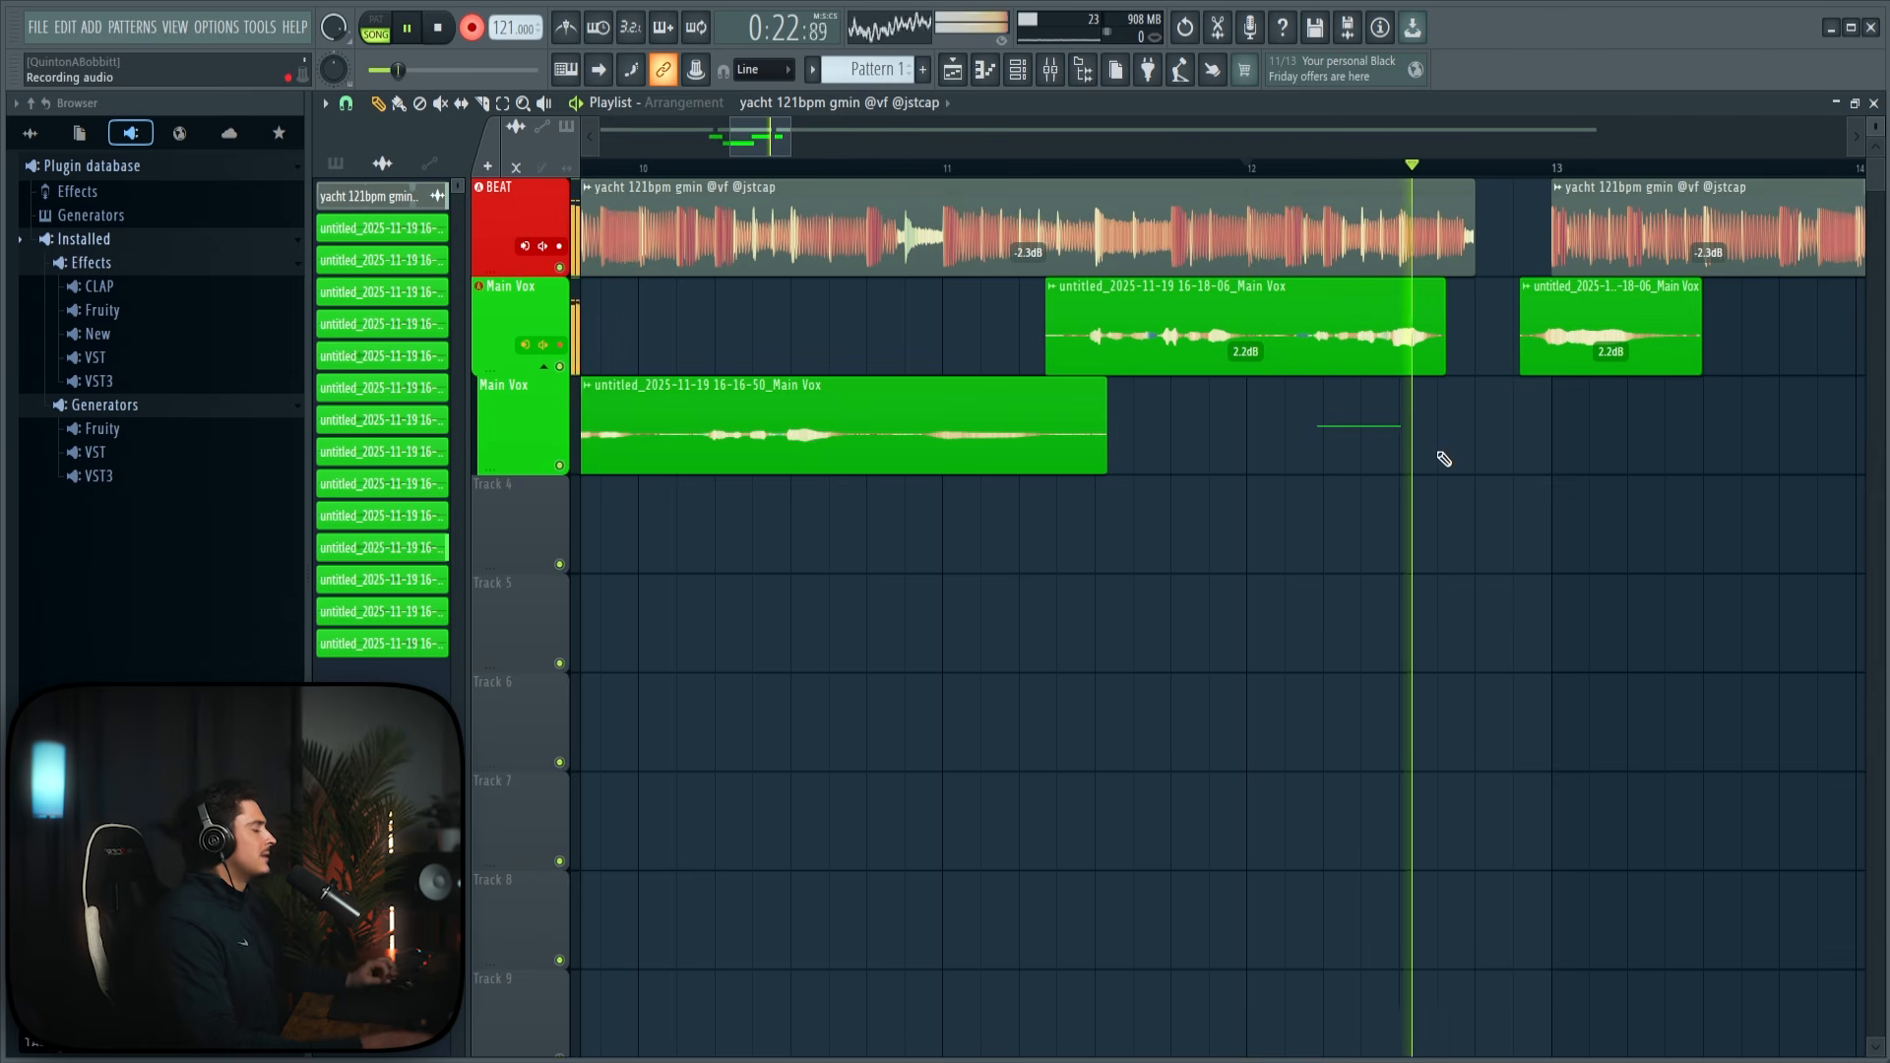
{"action": "key", "text": "space"}
Step: Trim the new second-lane Main Vox take to start at about 12:11 and end near bar 13
{"action": "key", "text": "space"}
{"action": "left_click_drag", "start_coordinate": [1316, 448], "coordinate": [1436, 445]}
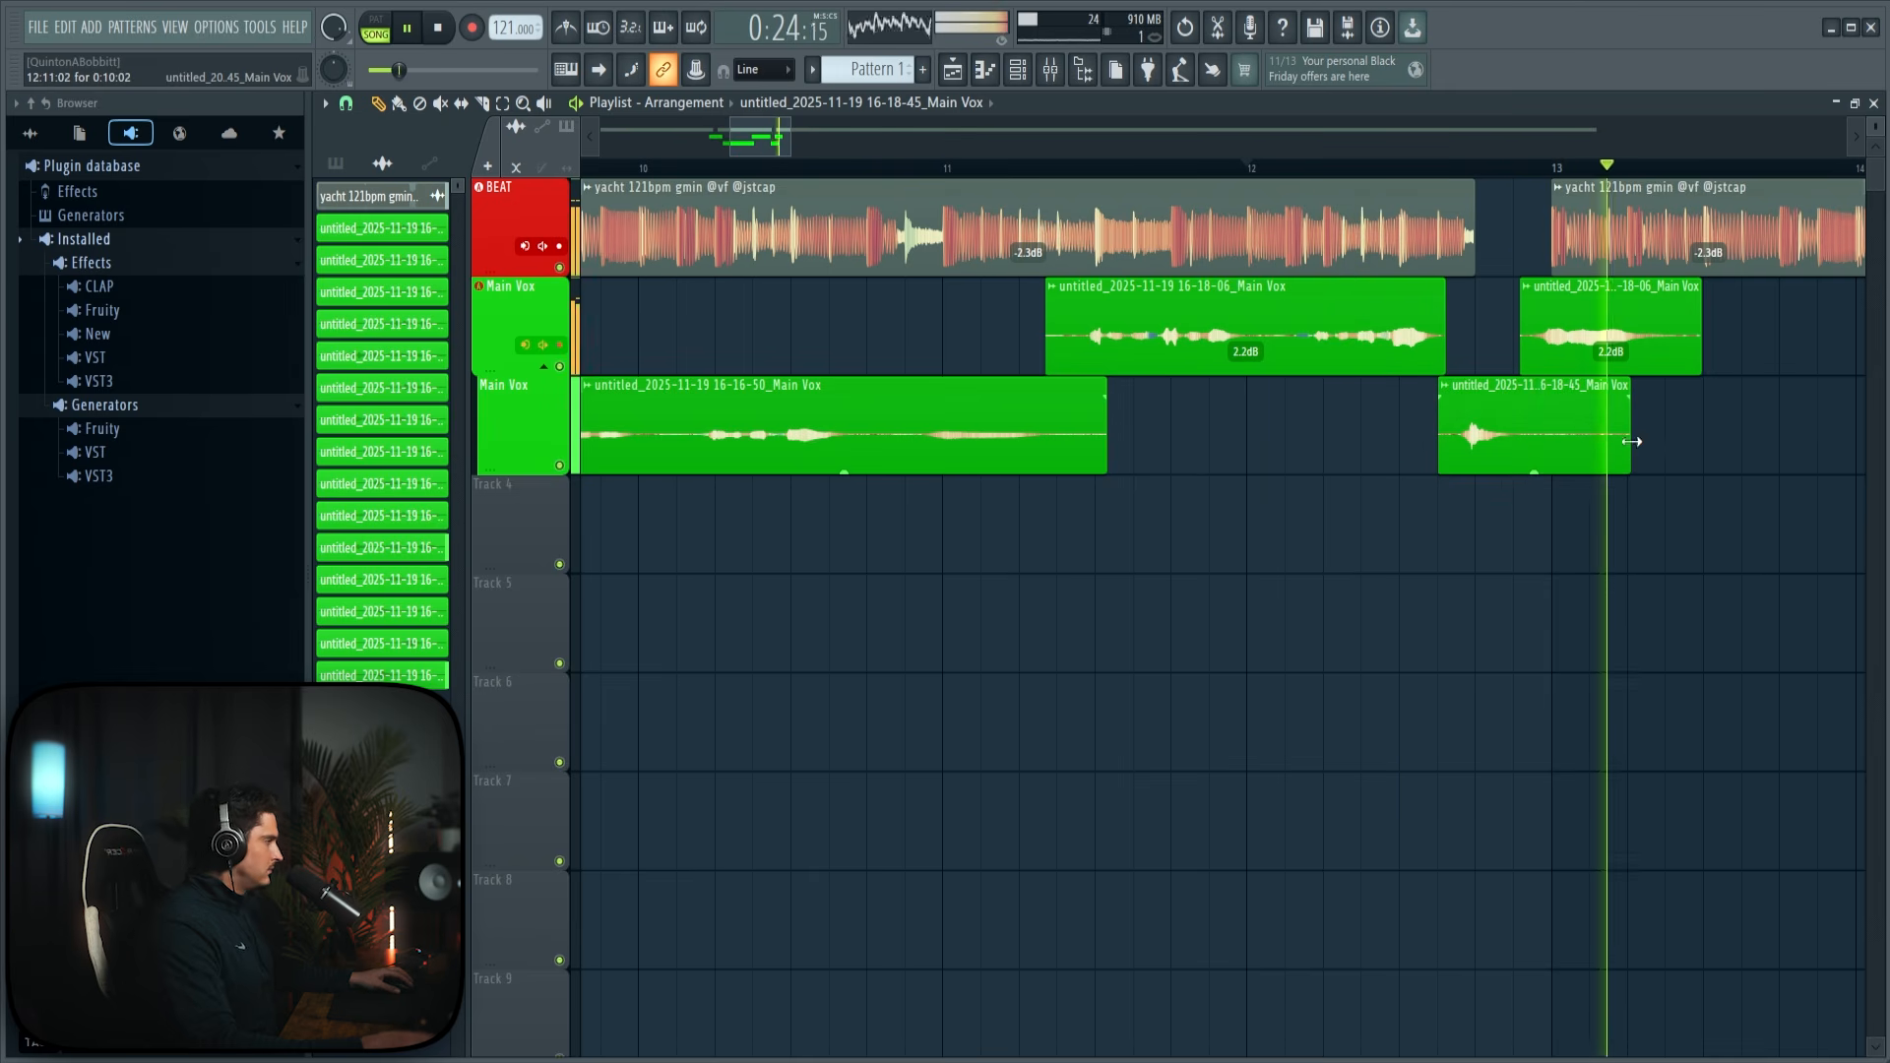
{"action": "left_click_drag", "start_coordinate": [1621, 445], "coordinate": [1546, 445]}
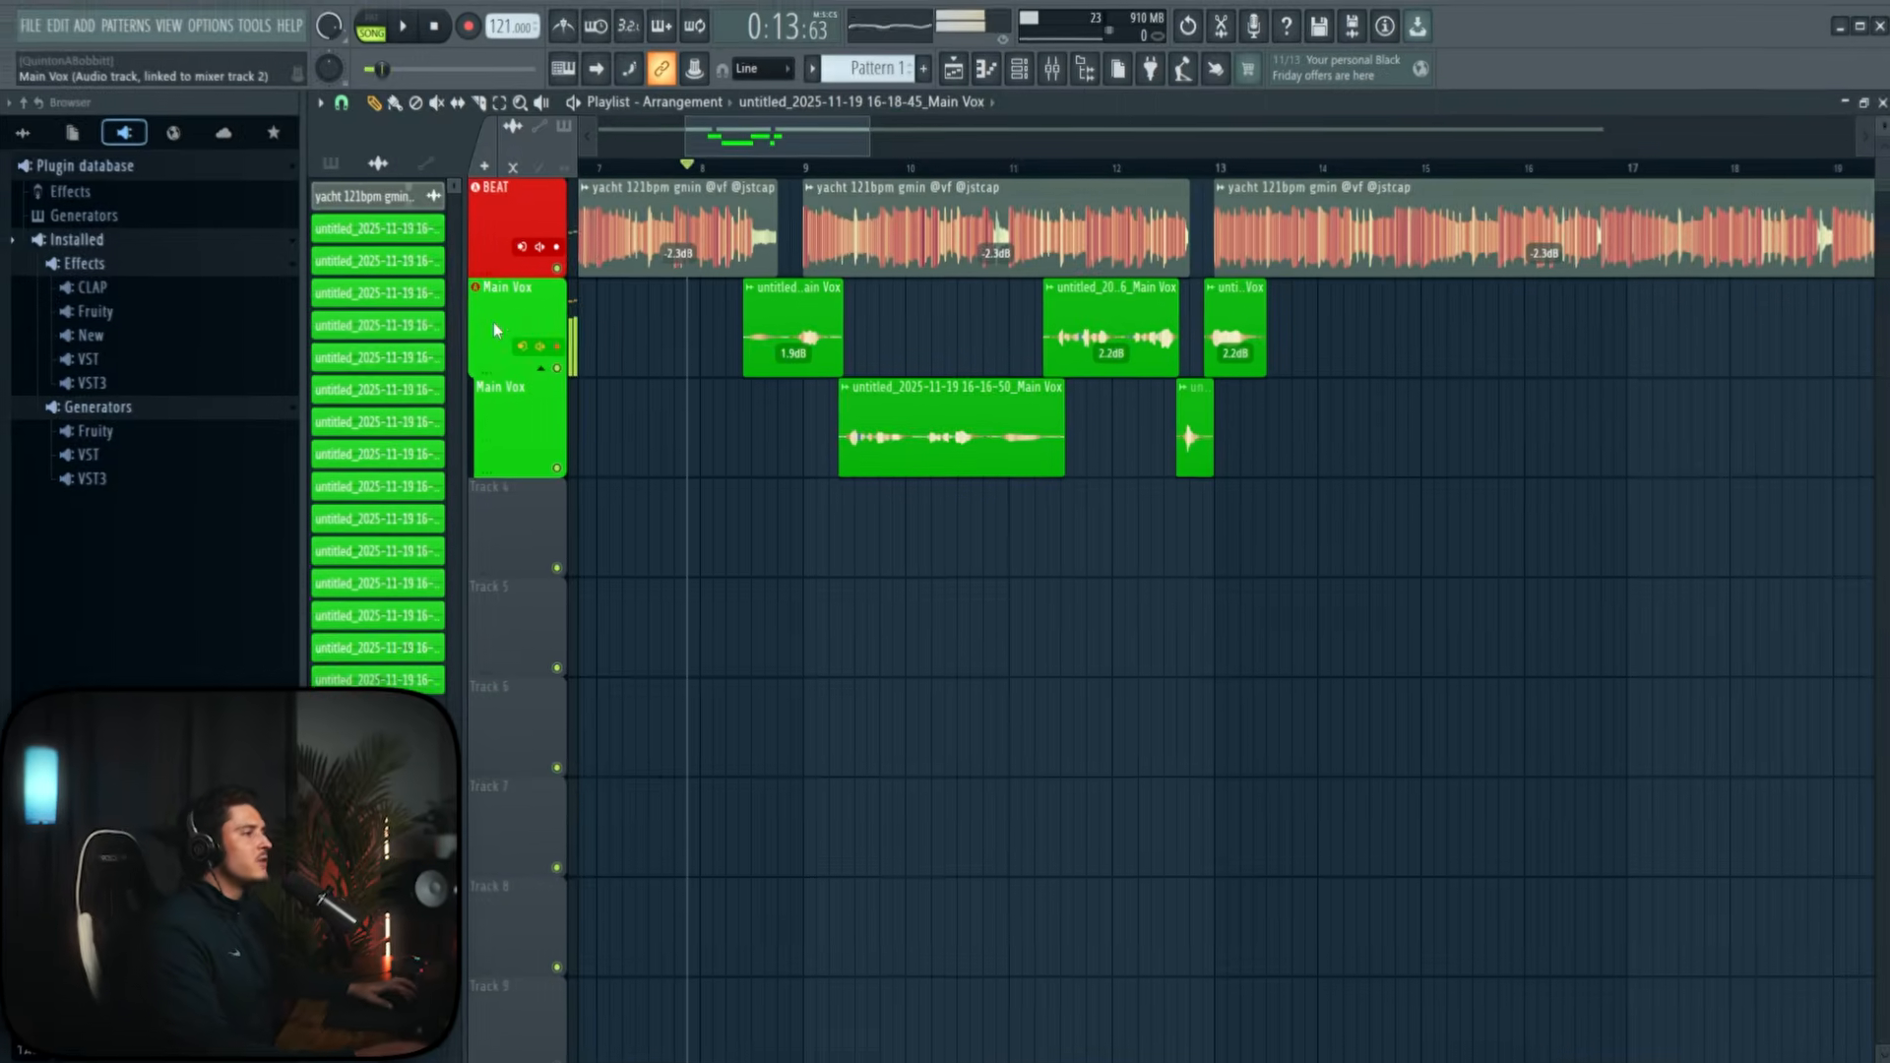
Step: Clone the Main Vox track with its patterns, automations, effects and mixer track routing, excluding audio clips and grouped tracks
{"action": "left_click", "coordinate": [1055, 75]}
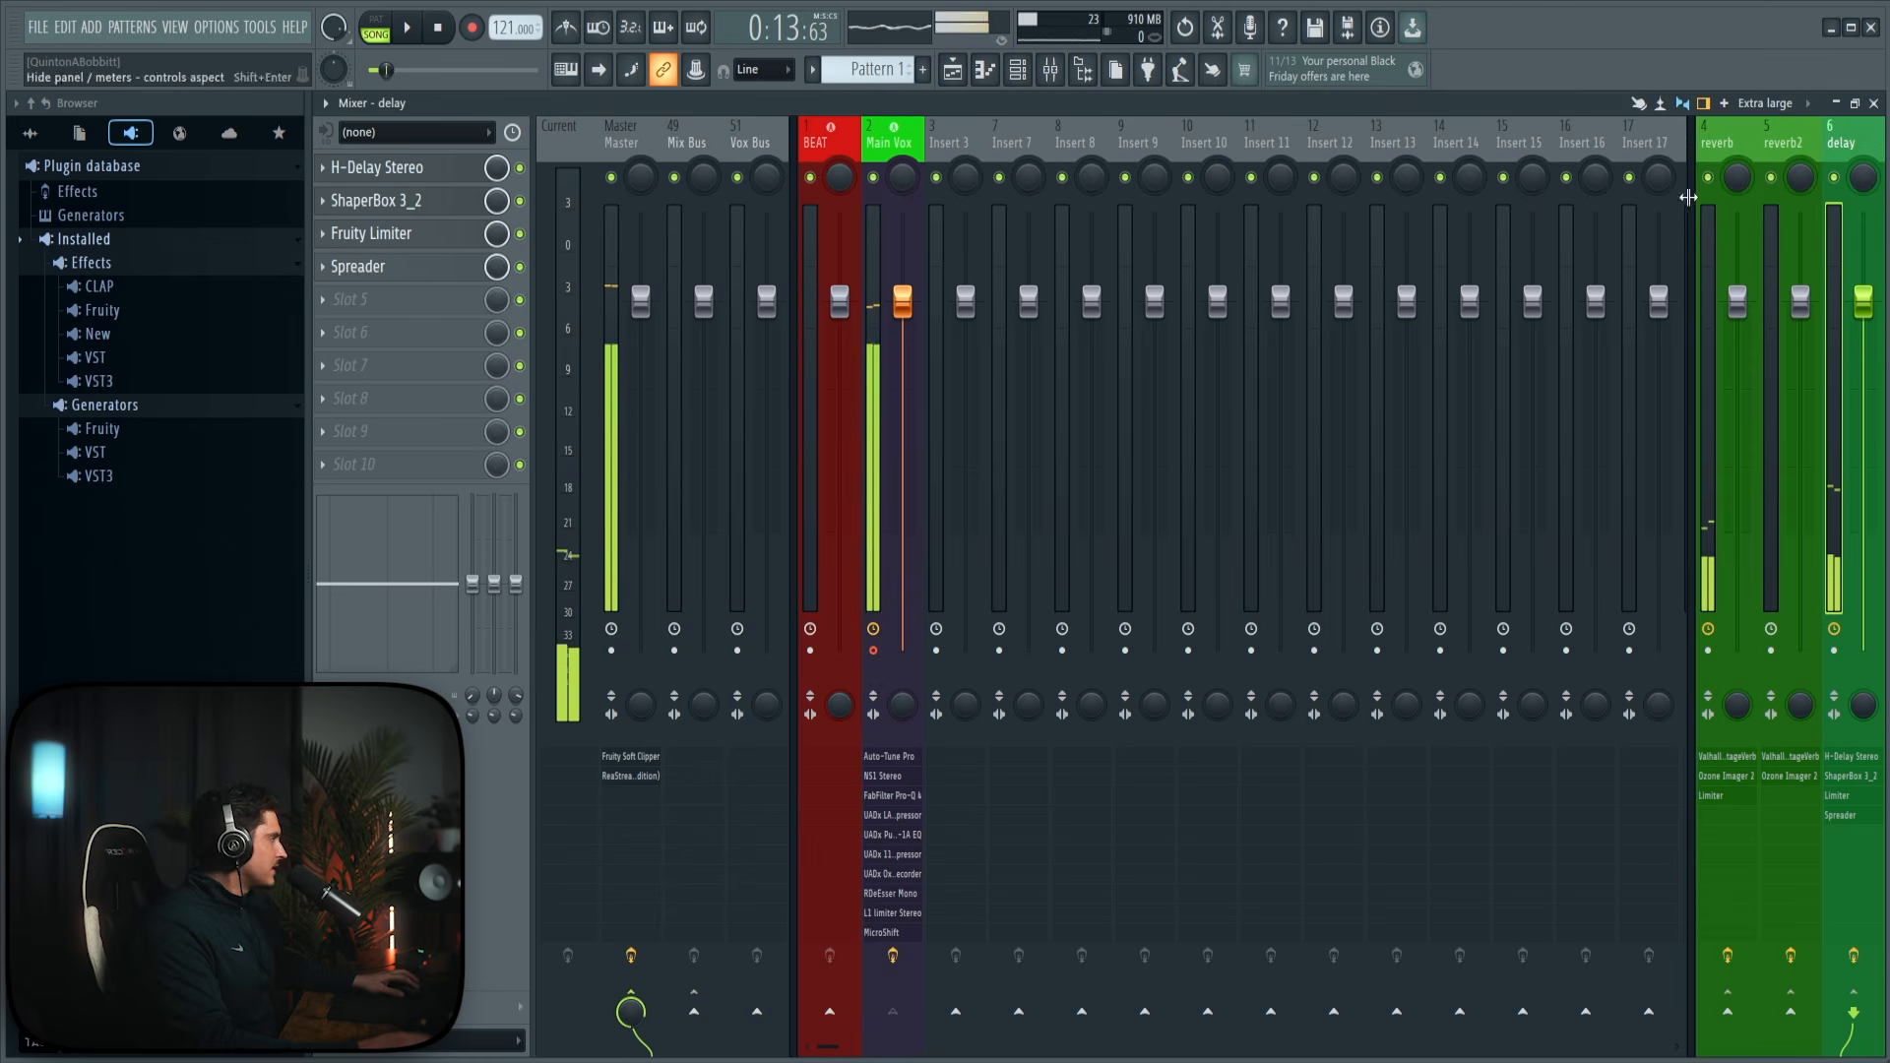
{"action": "key", "text": "F5"}
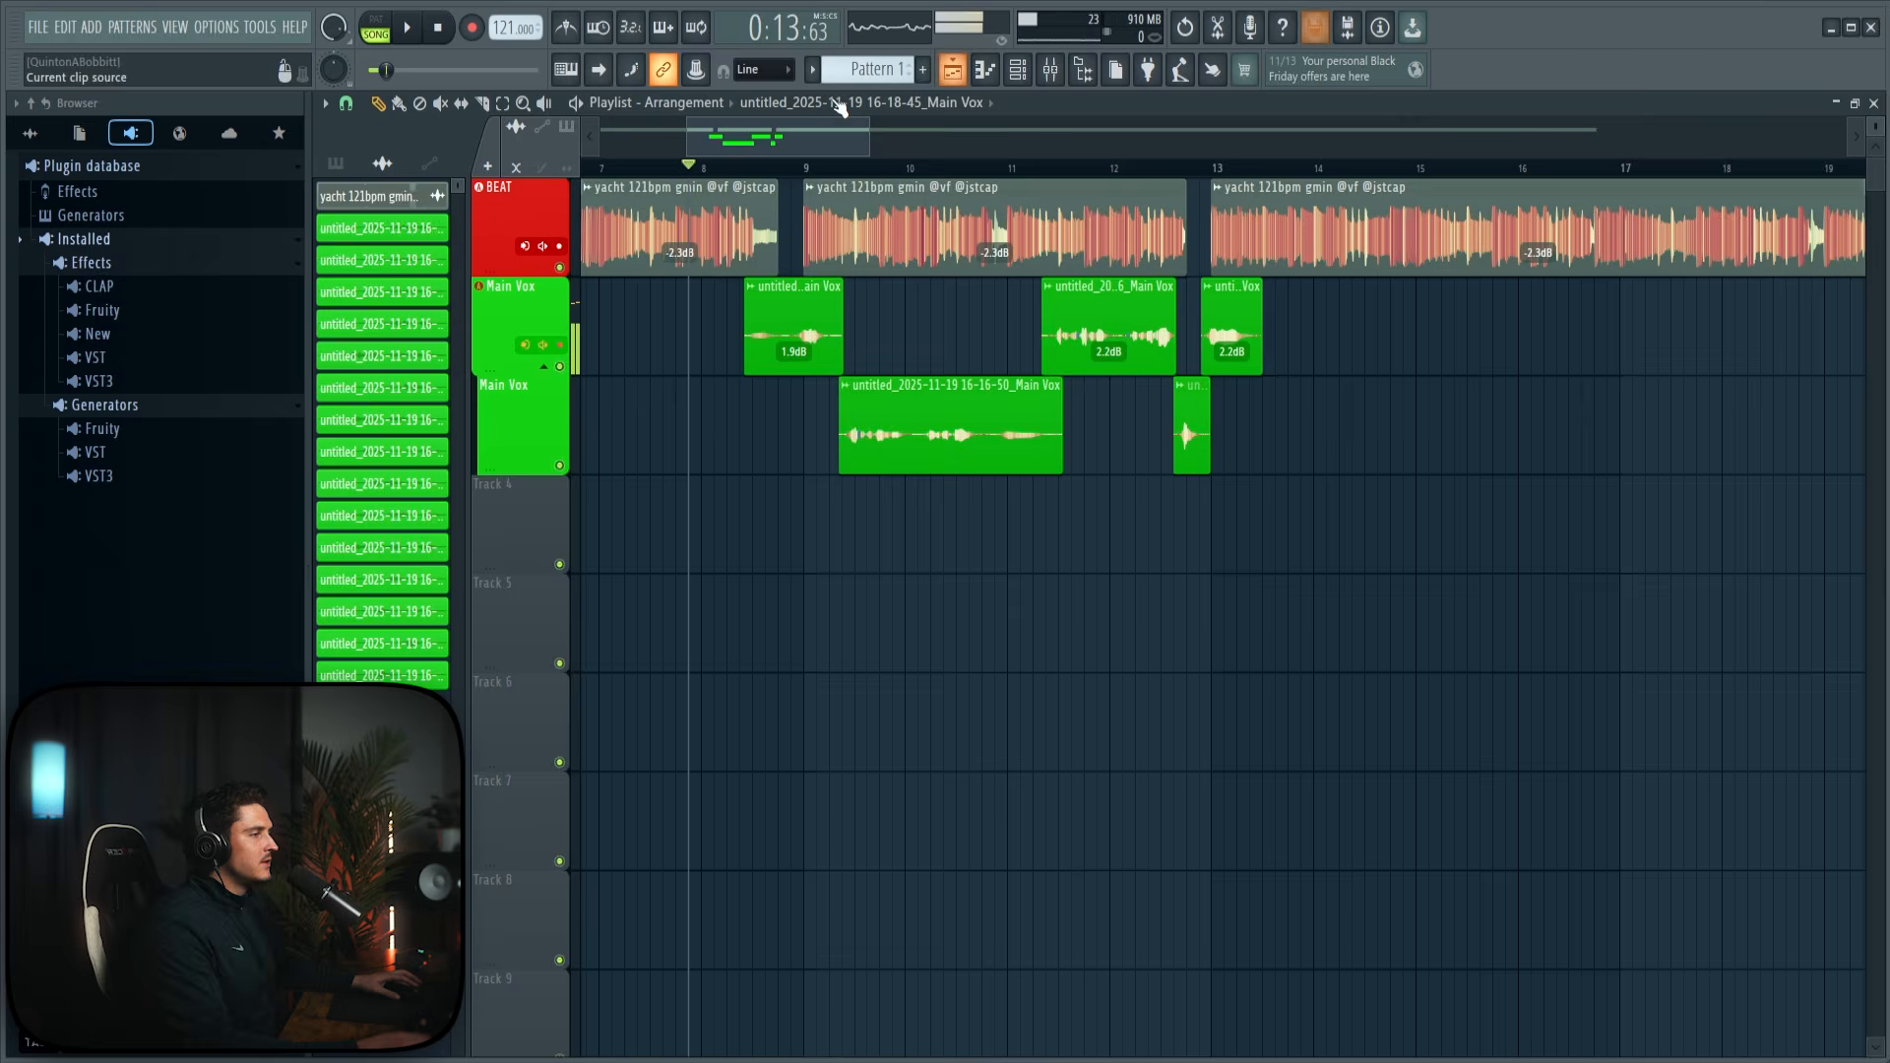
{"action": "right_click", "coordinate": [506, 321]}
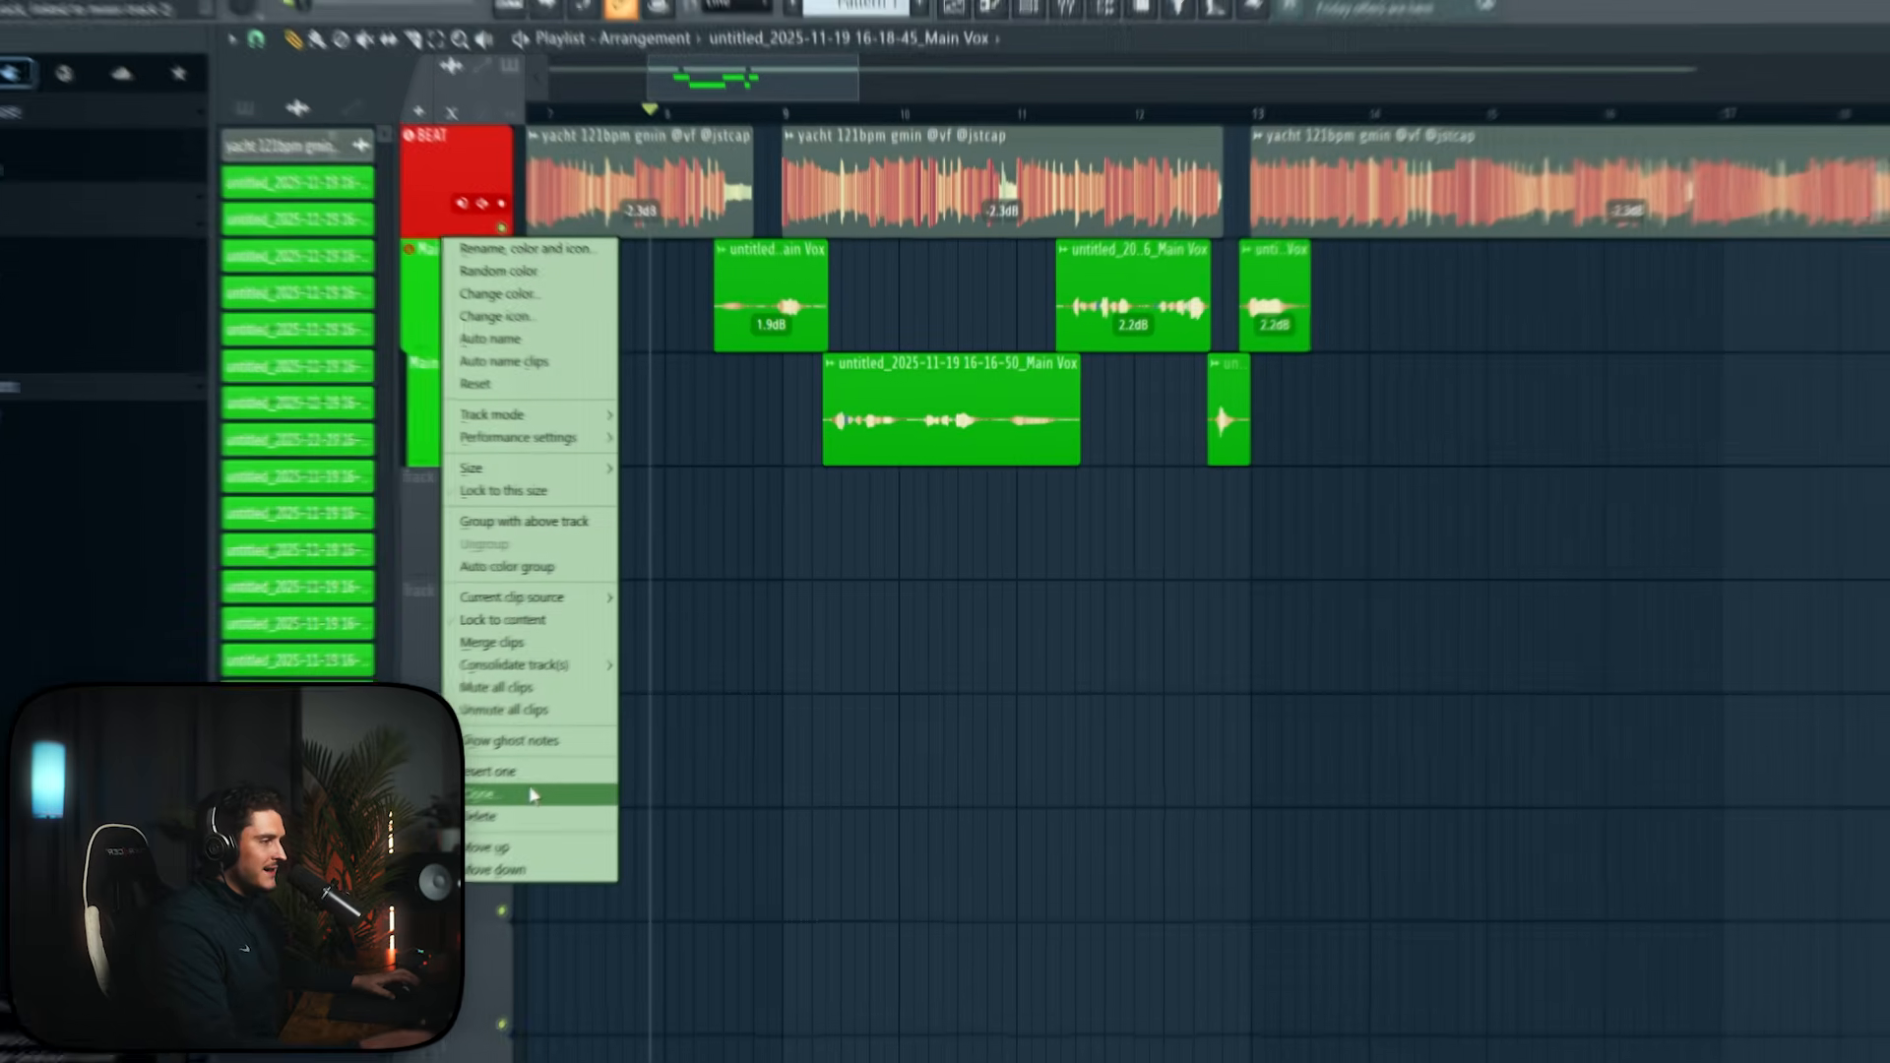
{"action": "left_click", "coordinate": [583, 760]}
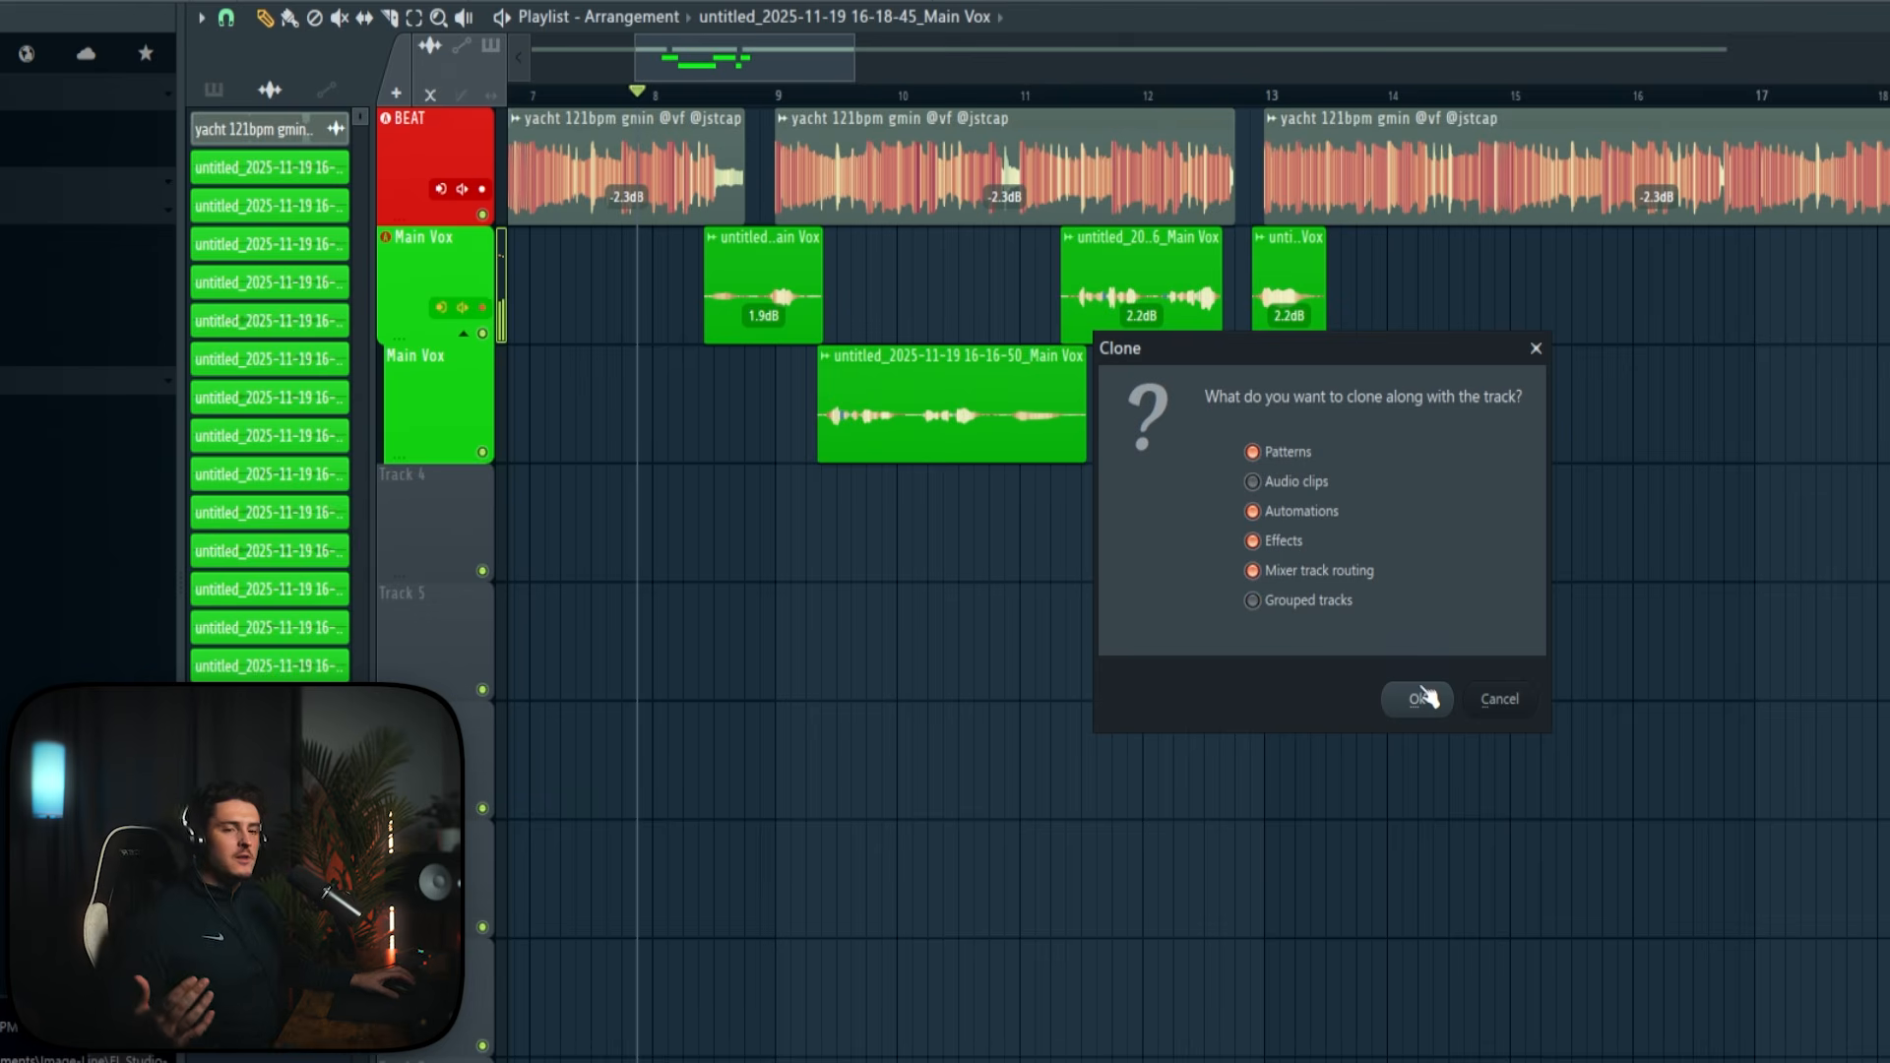
{"action": "left_click", "coordinate": [1420, 698]}
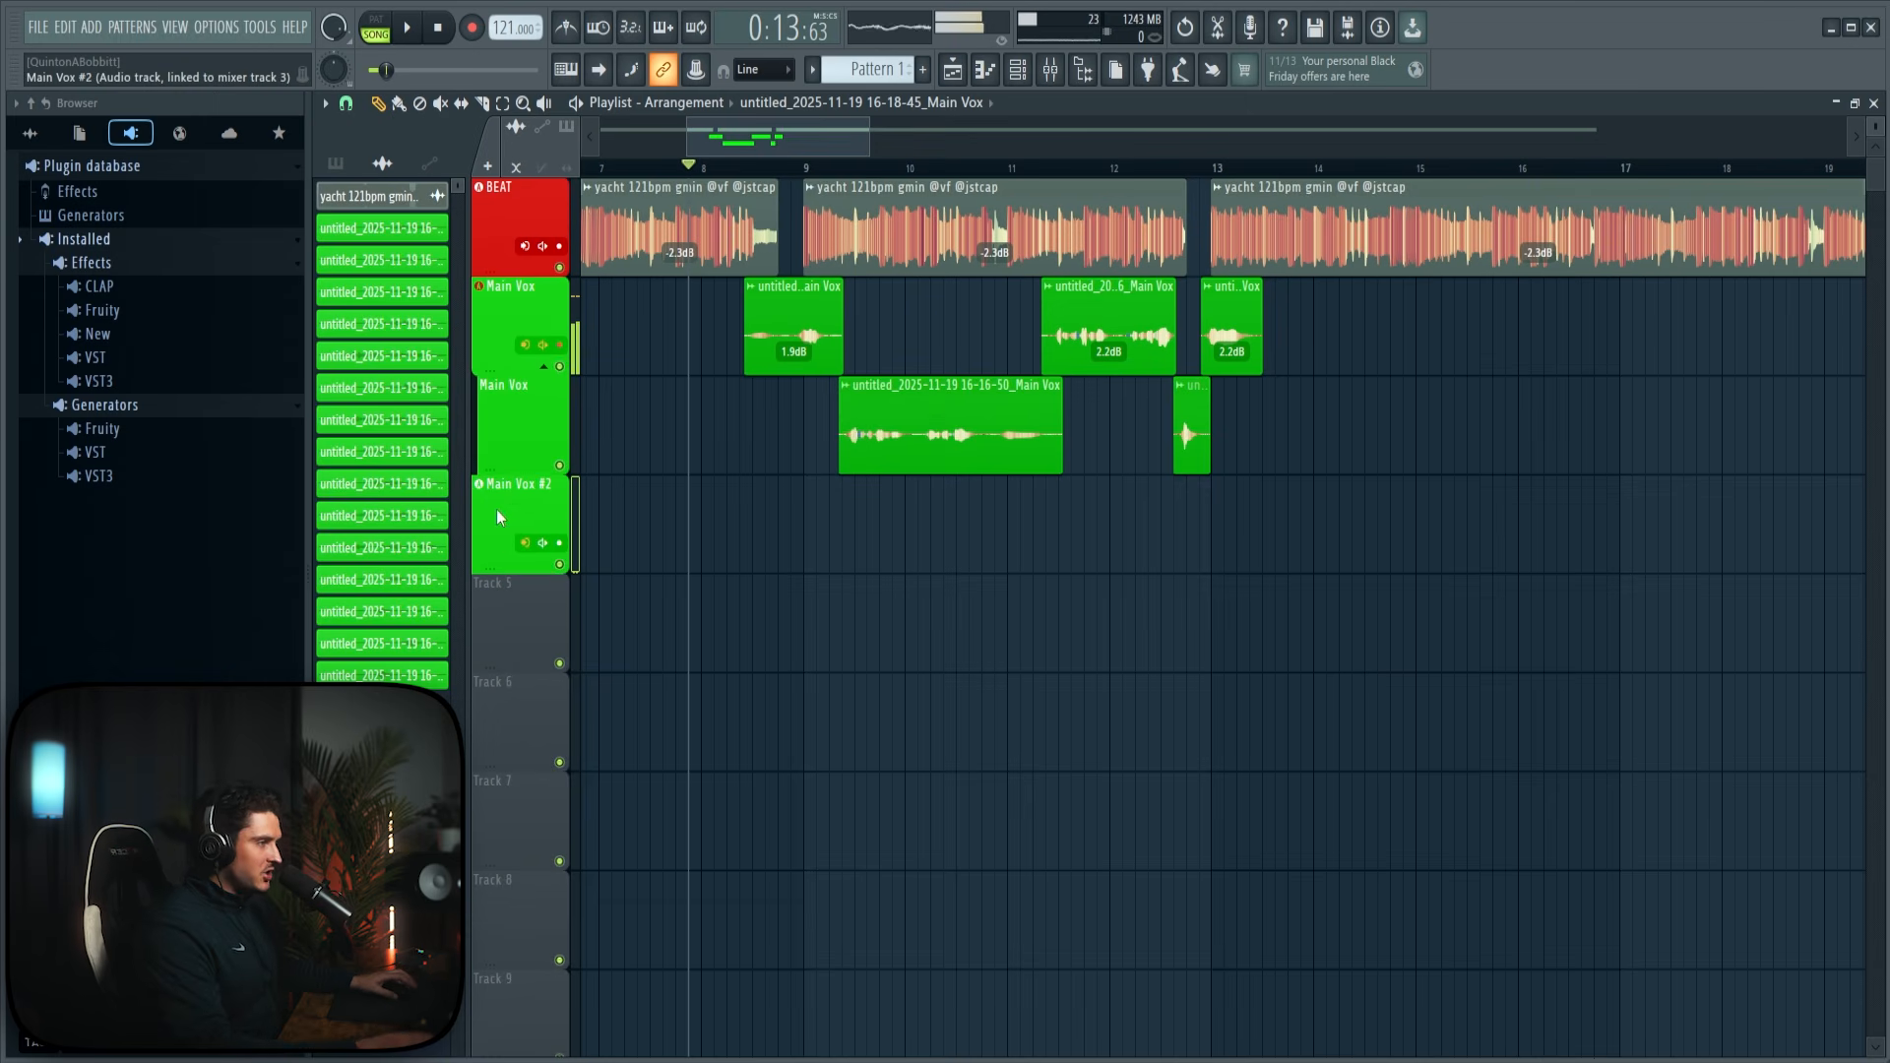
Step: Rename the cloned vocal track adlibs and colour it blue
{"action": "key", "text": "F2"}
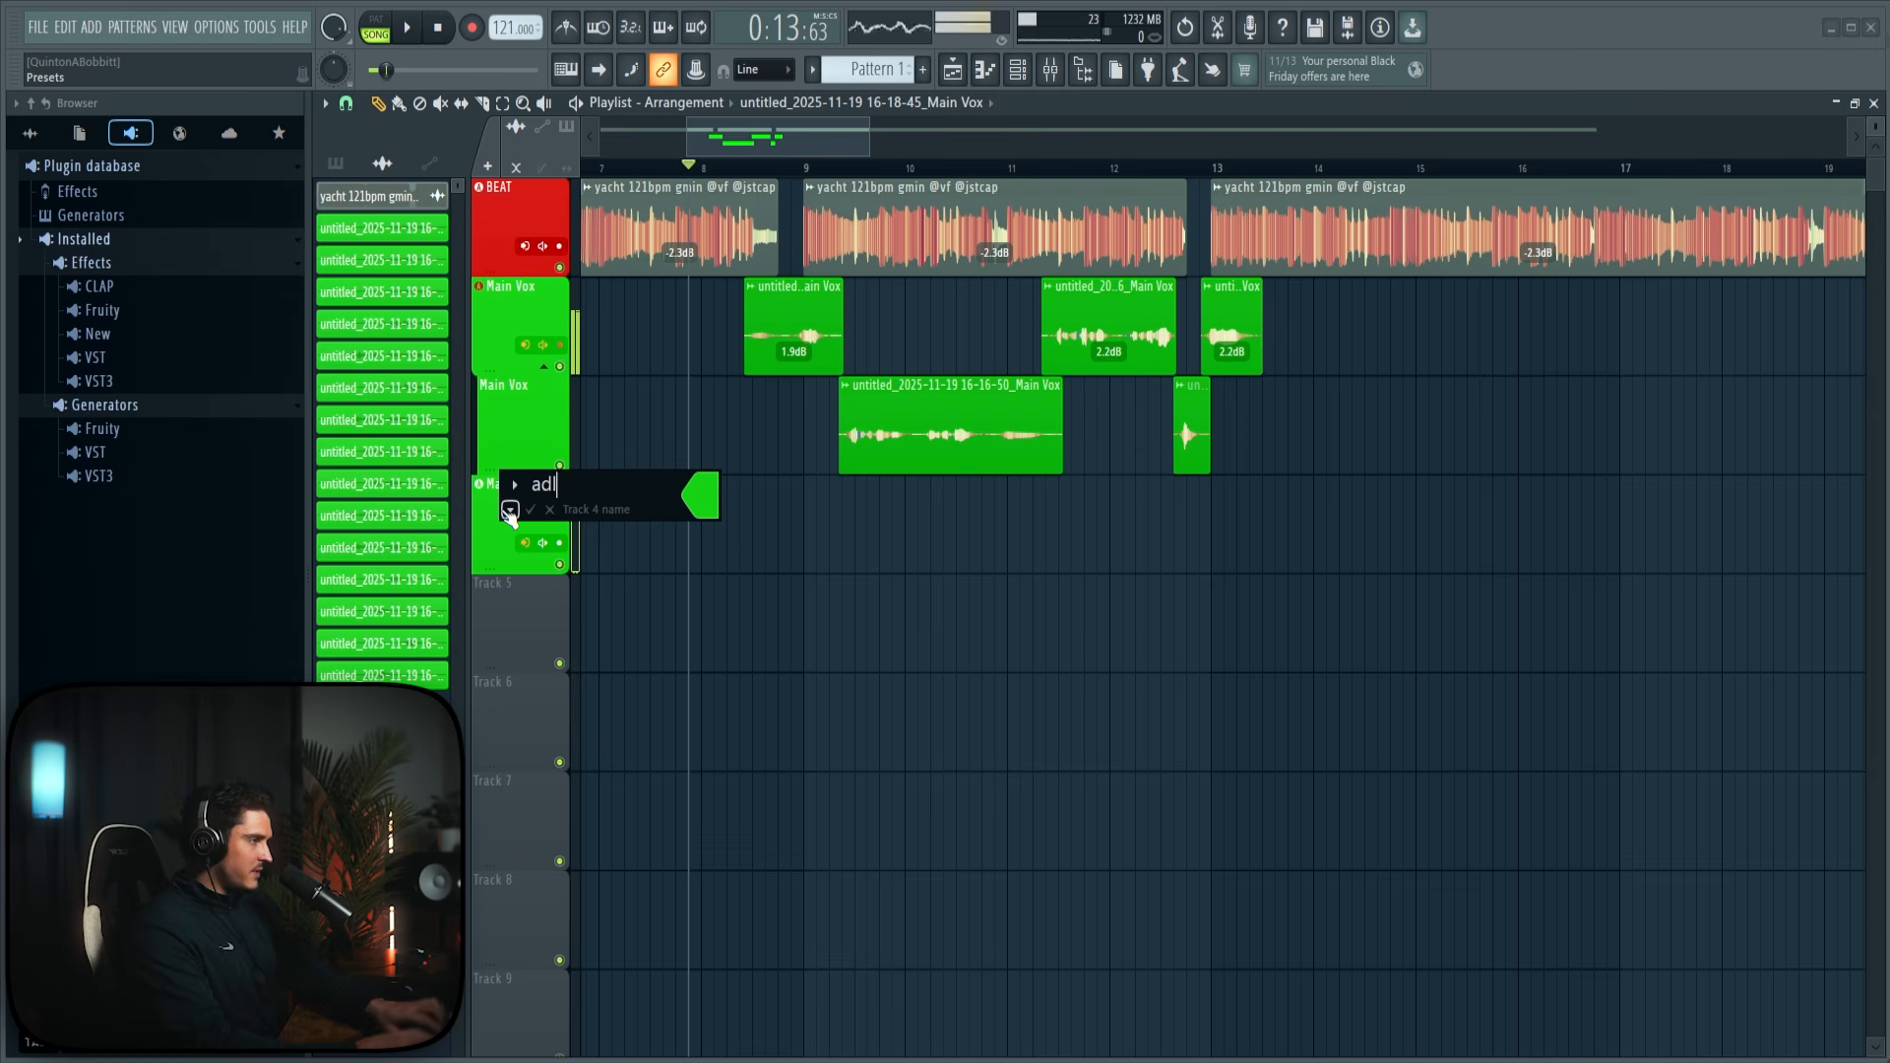
{"action": "left_click", "coordinate": [711, 495]}
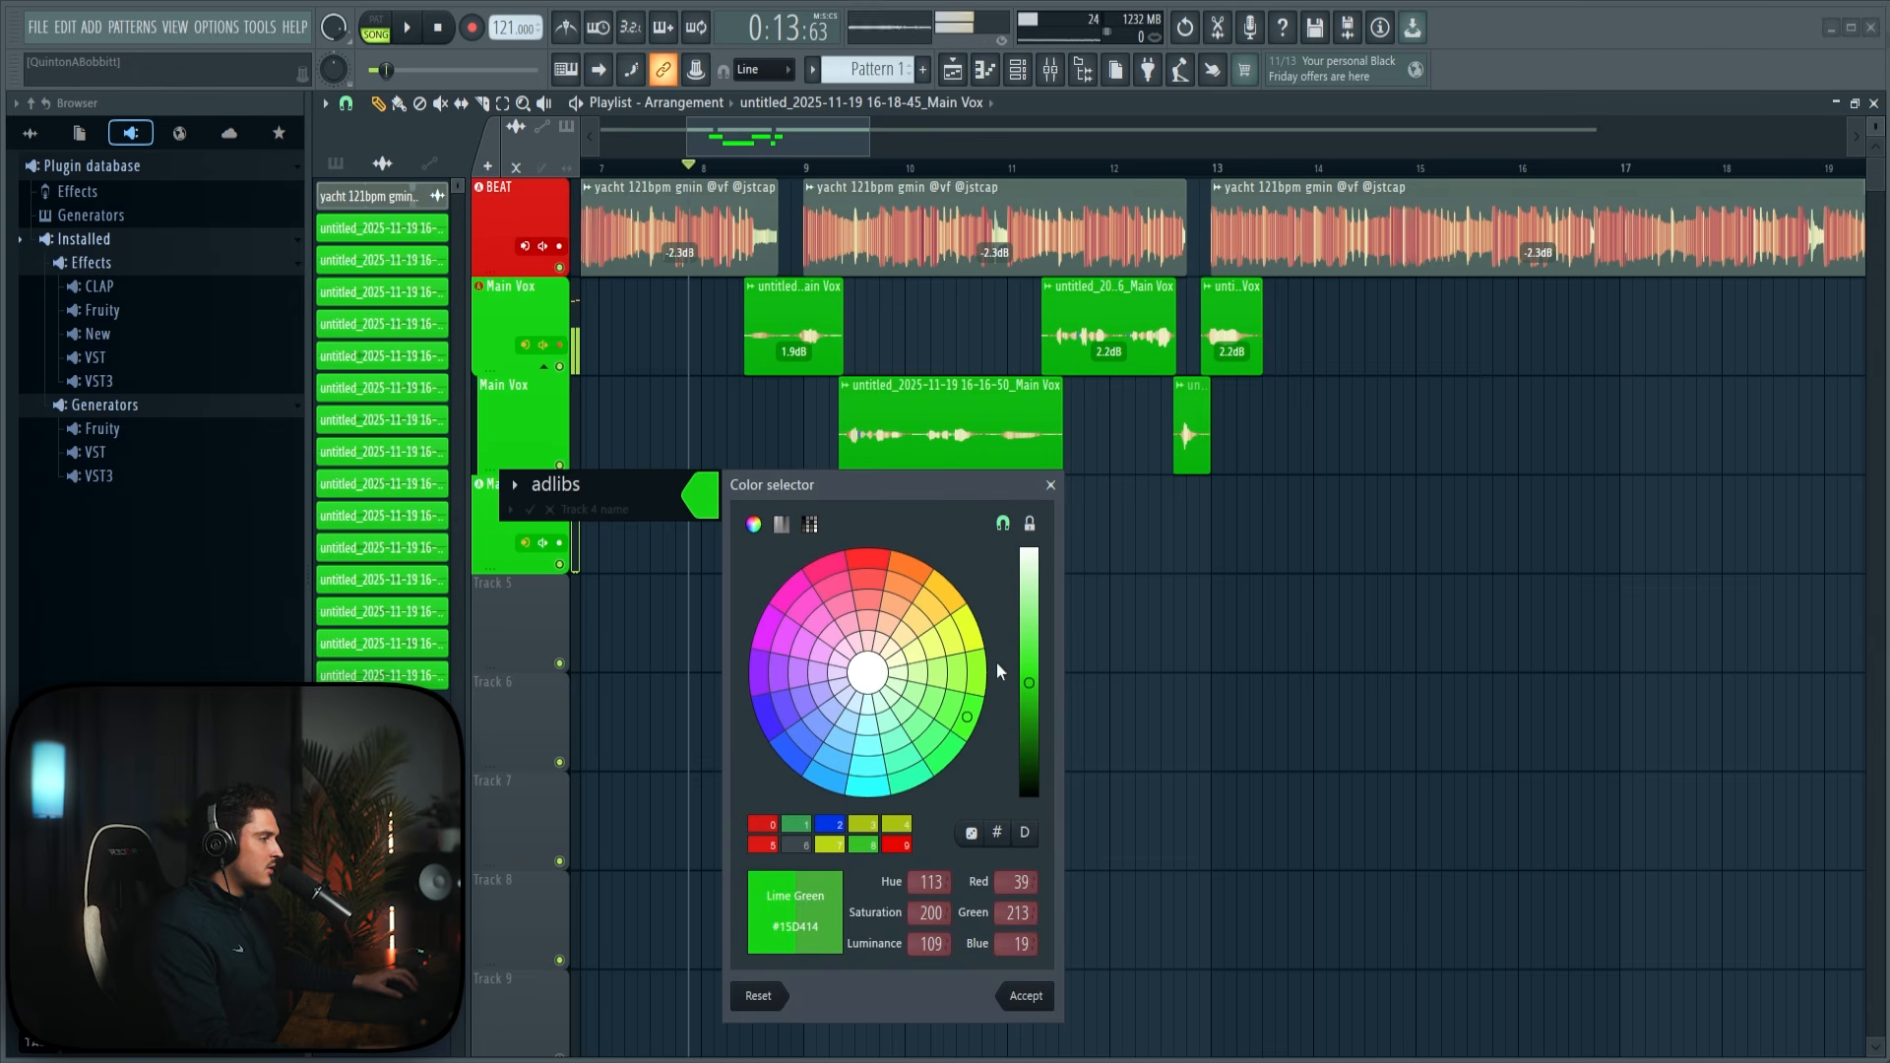
{"action": "left_click", "coordinate": [1026, 995]}
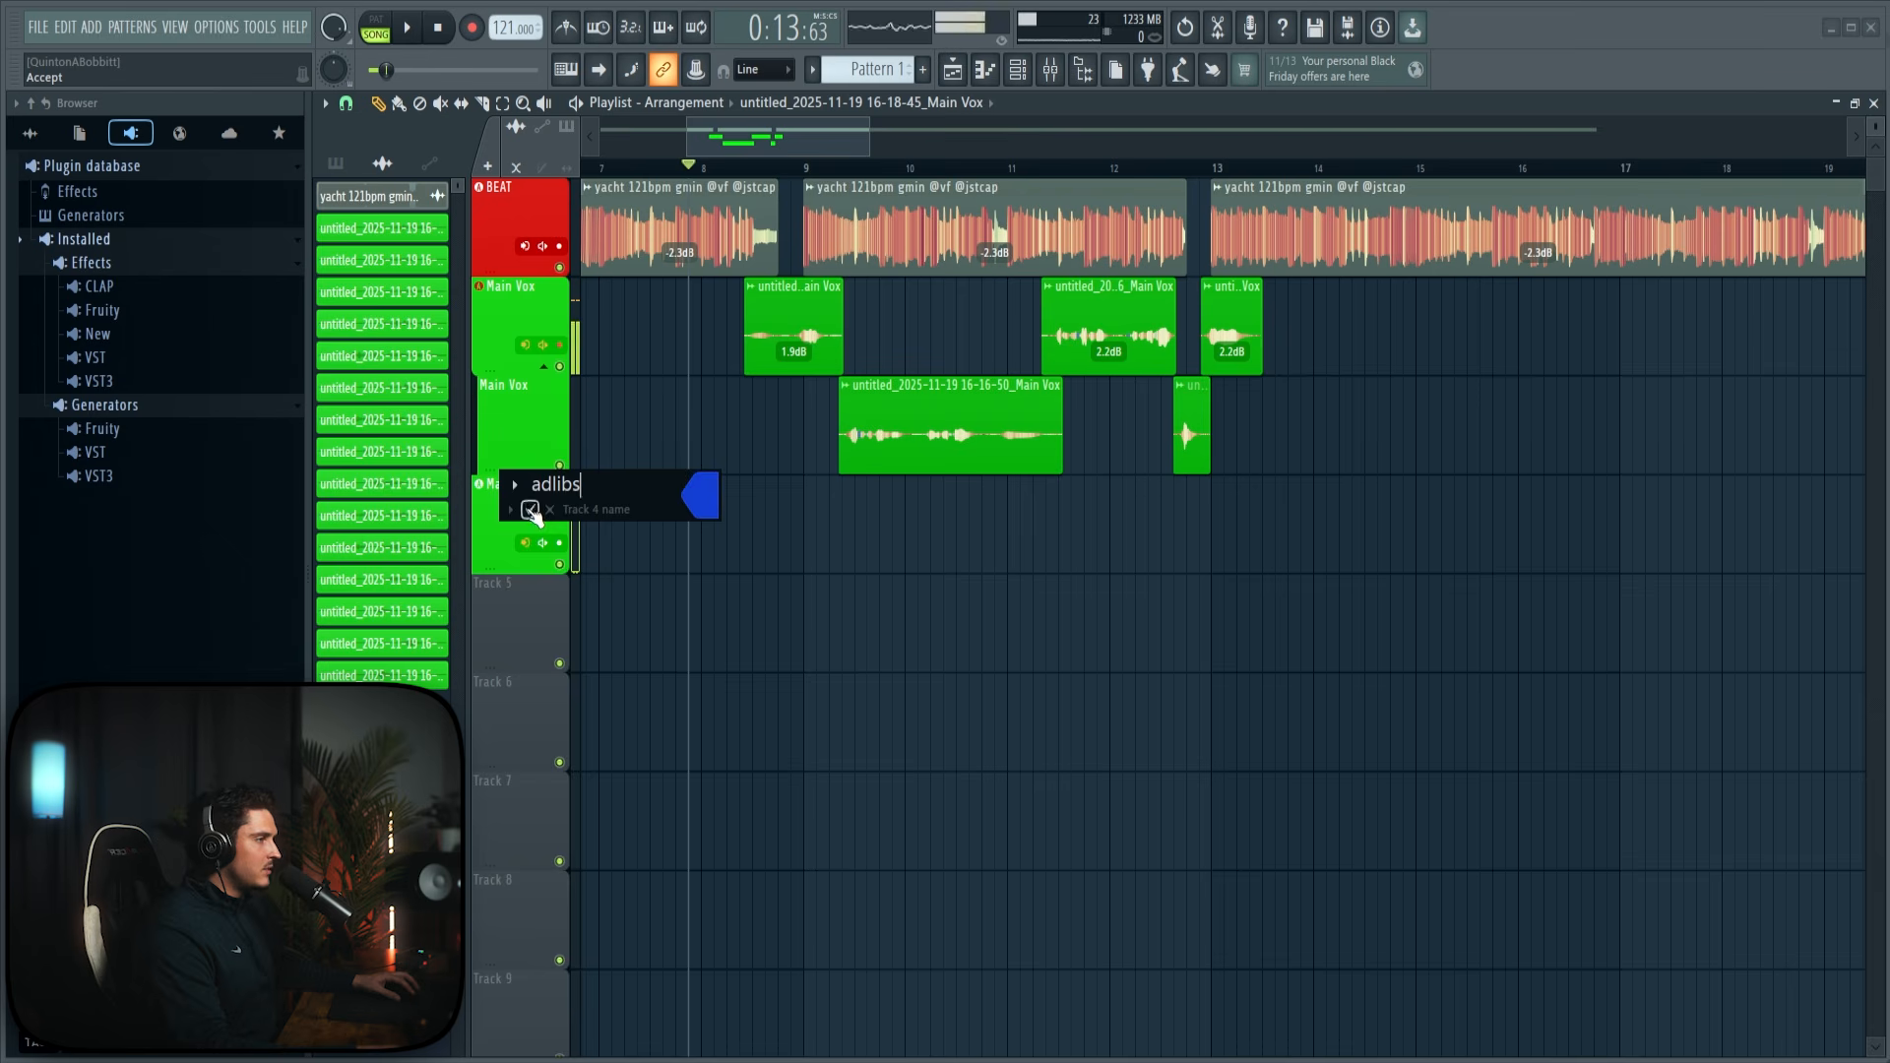
{"action": "left_click", "coordinate": [531, 510]}
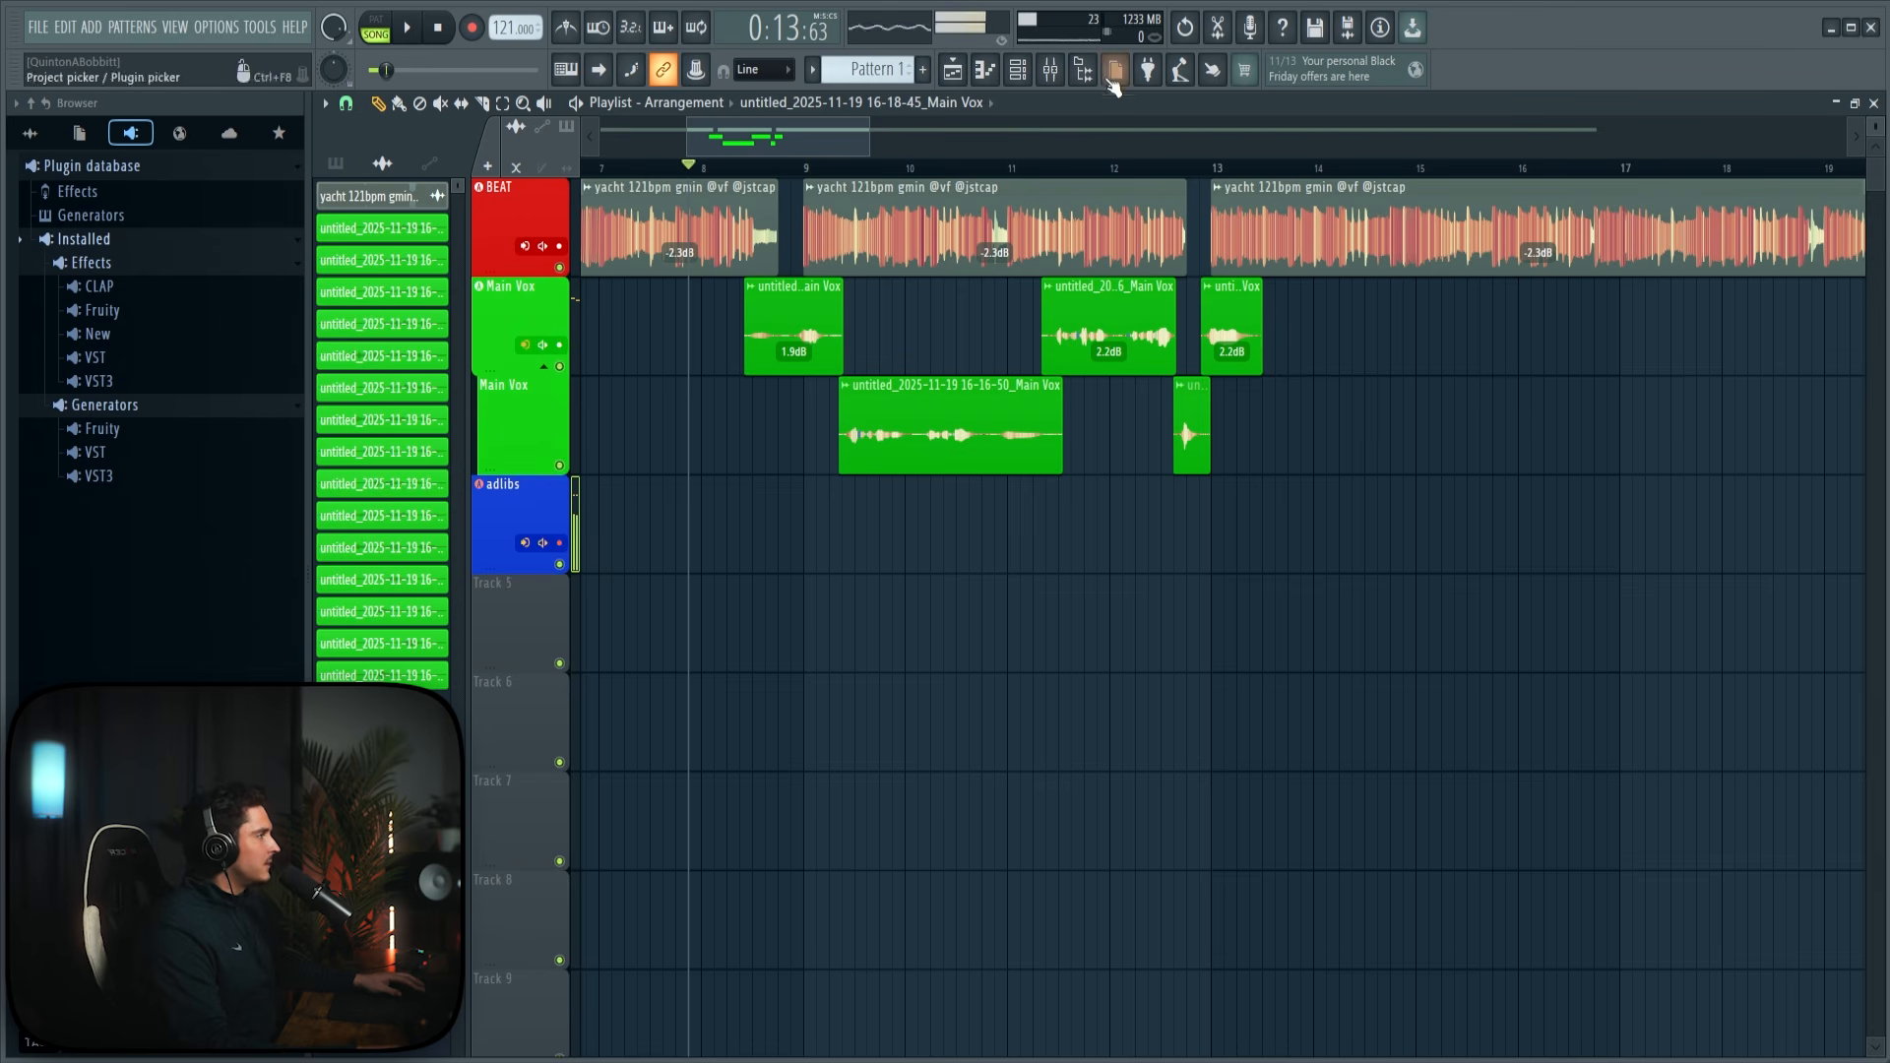
Step: Examine the Fruity Limiter settings on the reverb mixer track
{"action": "left_click", "coordinate": [1051, 69]}
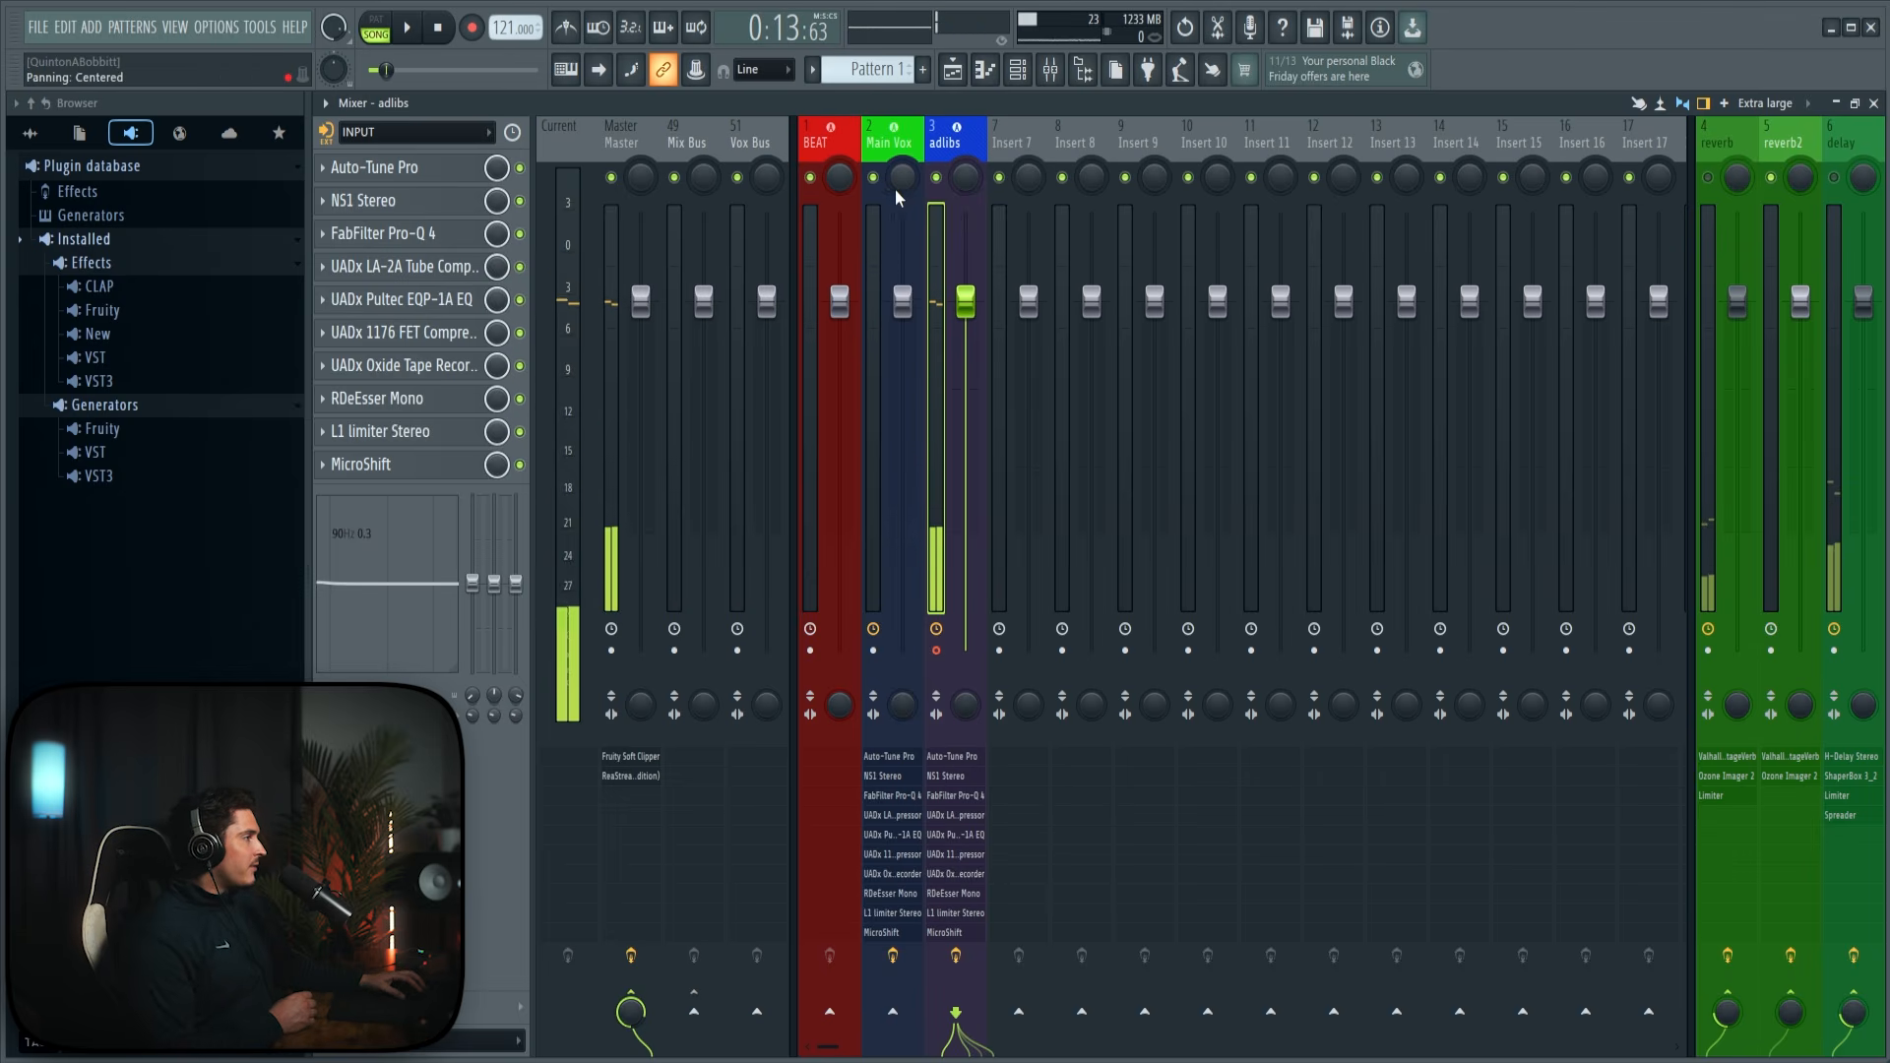
{"action": "left_click", "coordinate": [1708, 261]}
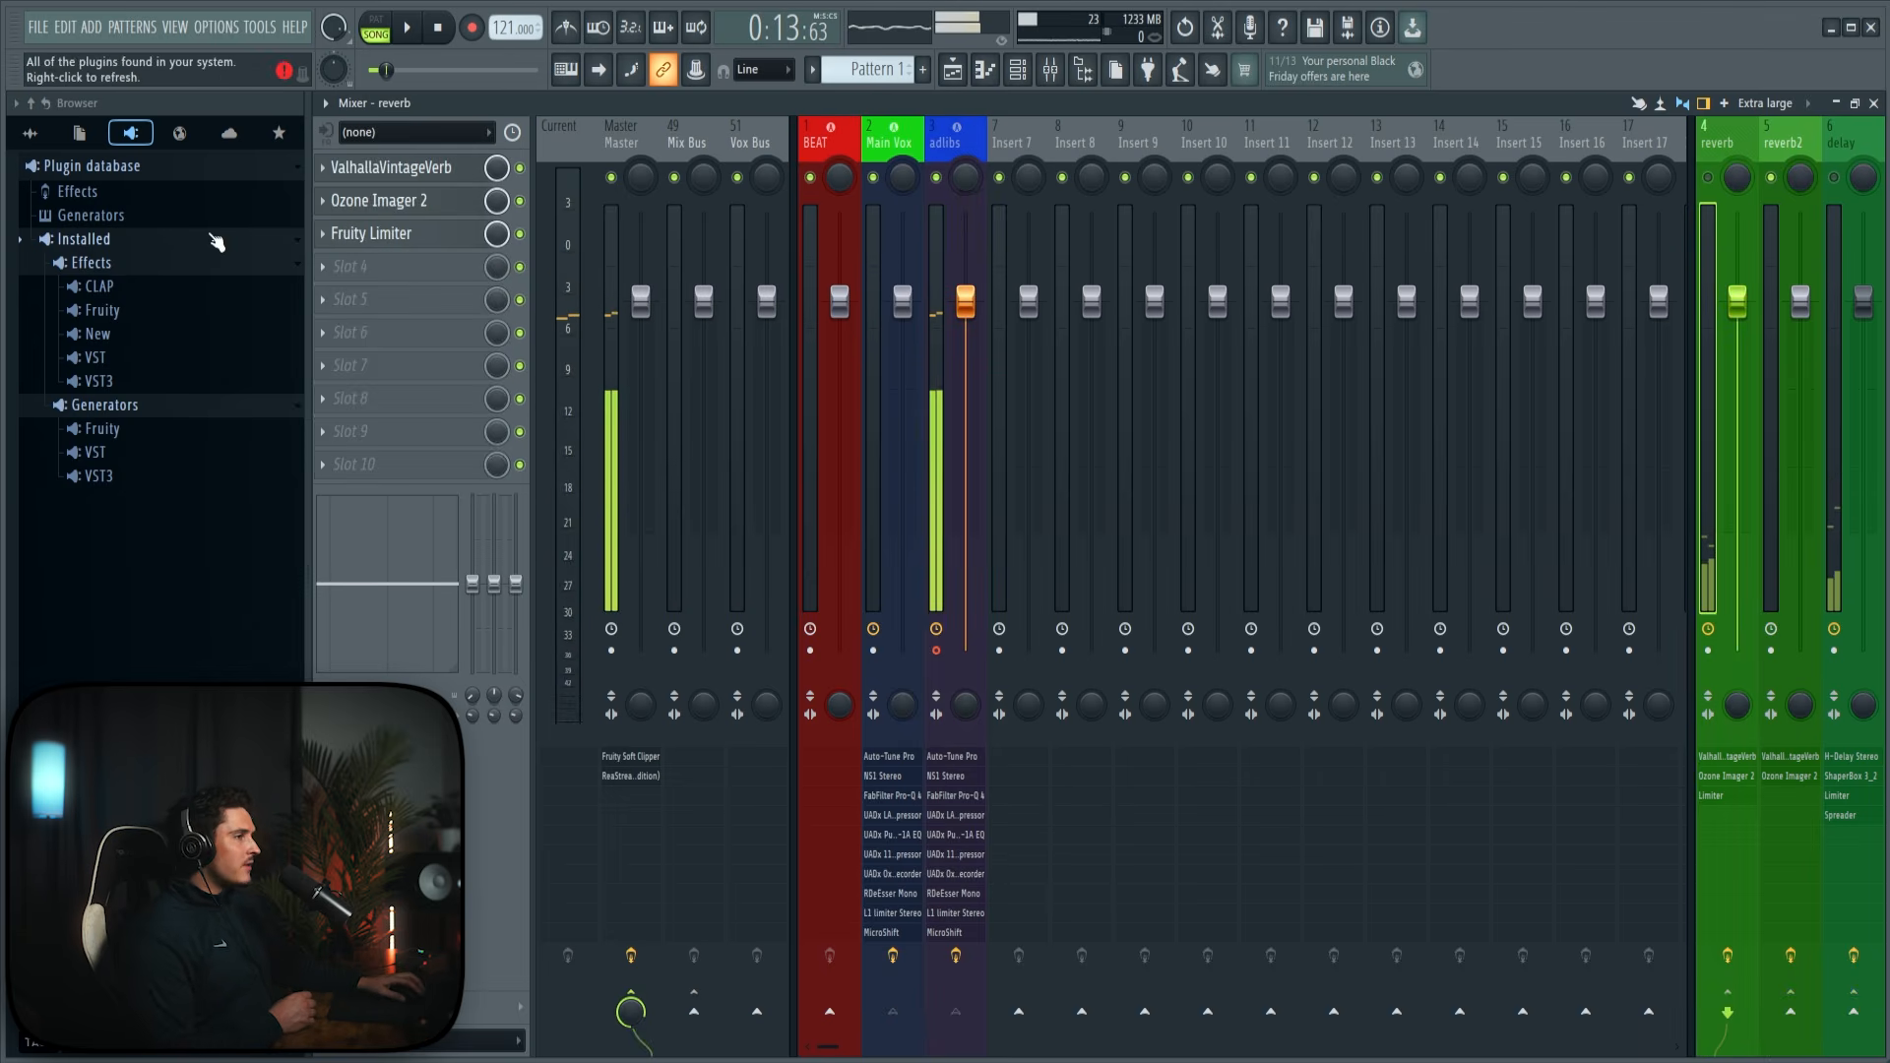
{"action": "left_click", "coordinate": [393, 234]}
{"action": "left_click_drag", "start_coordinate": [926, 339], "coordinate": [906, 337]}
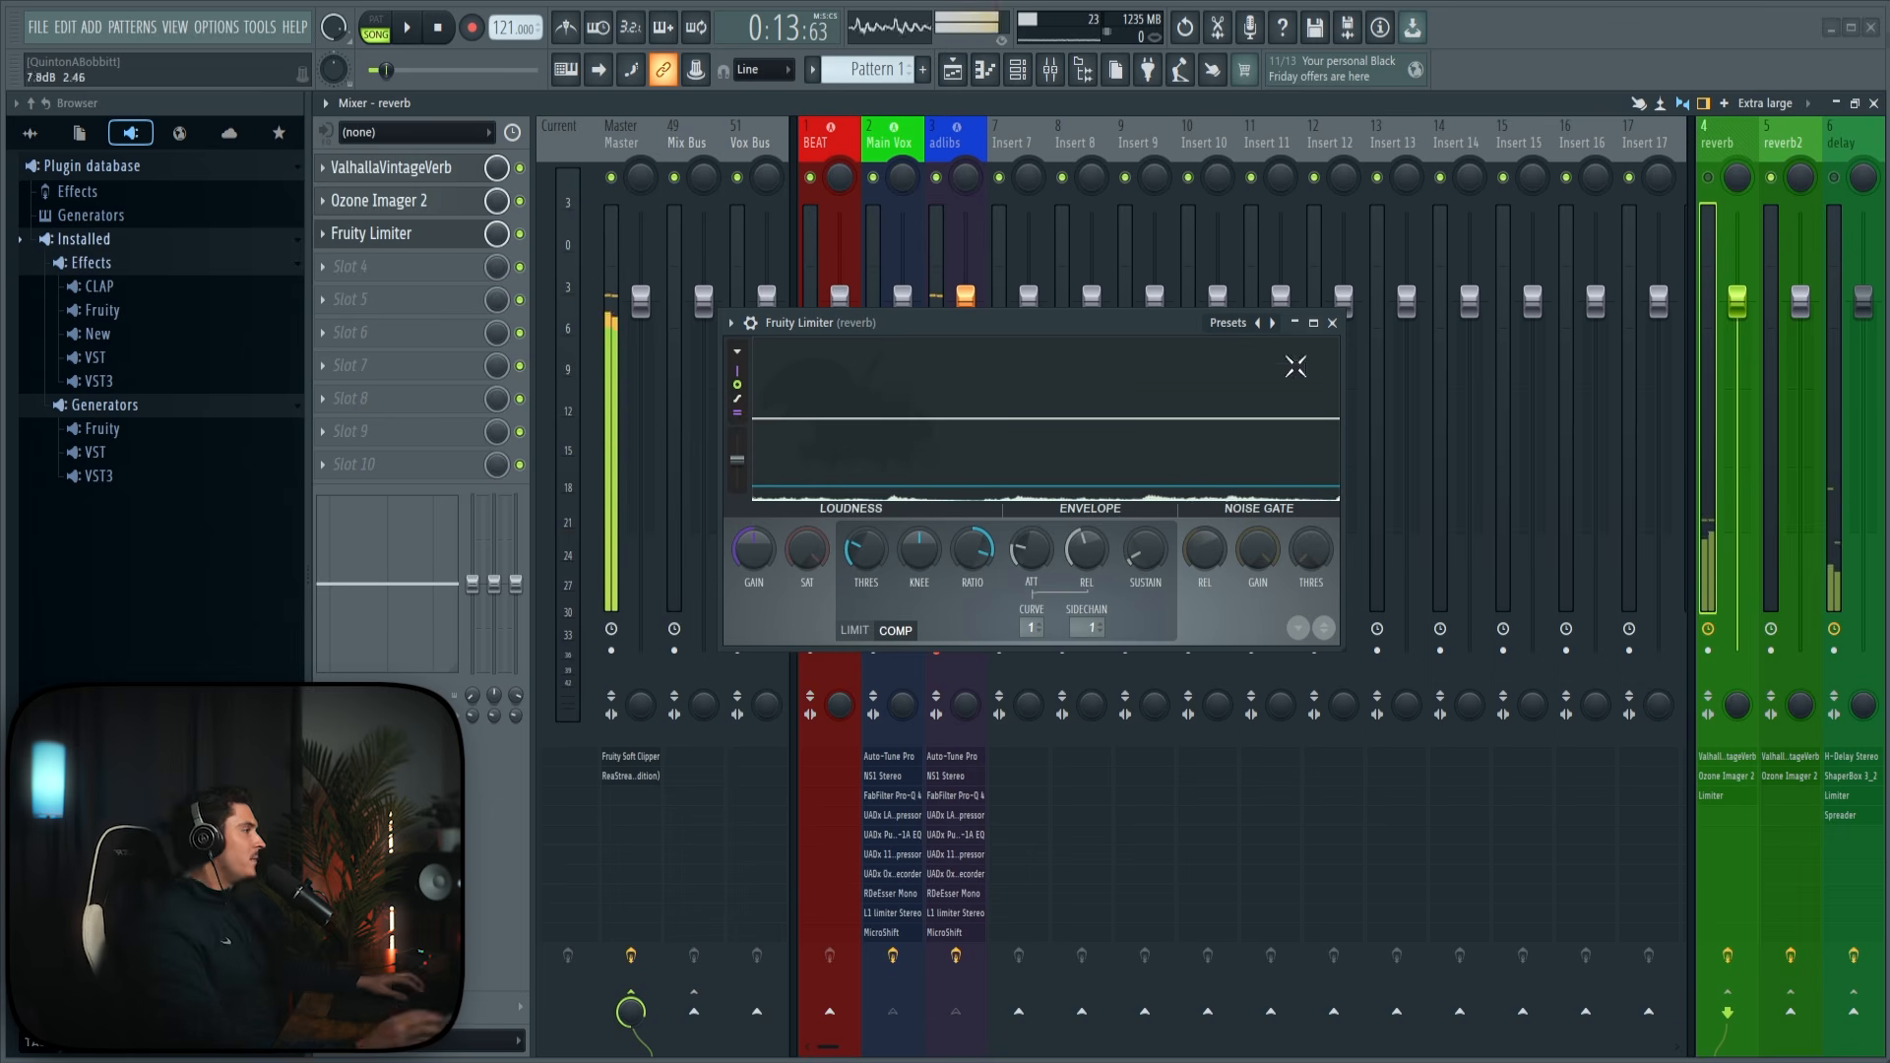
{"action": "left_click", "coordinate": [1332, 323]}
Step: Copy the reverb track's state to insert 16, name it reverb2, and dock it with the sends on the right
{"action": "right_click", "coordinate": [1709, 223]}
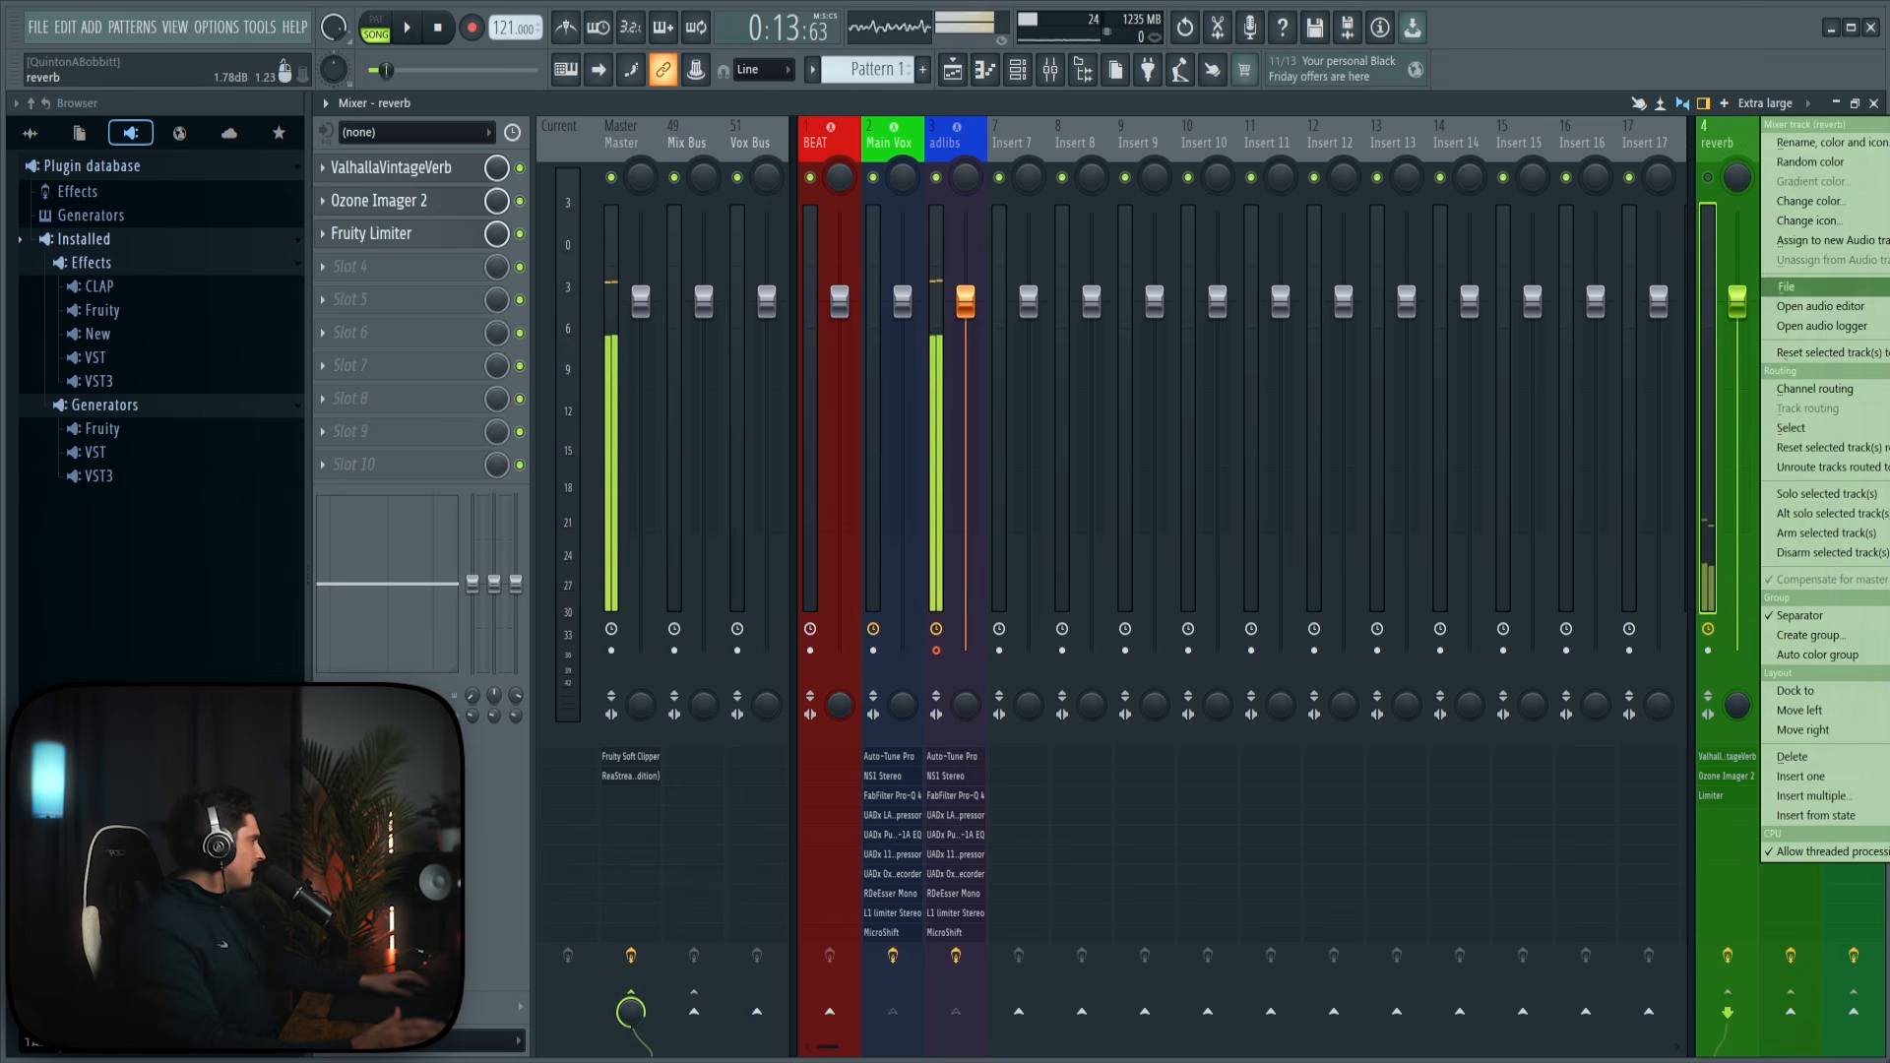
{"action": "left_click_drag", "start_coordinate": [1787, 287], "coordinate": [1573, 254]}
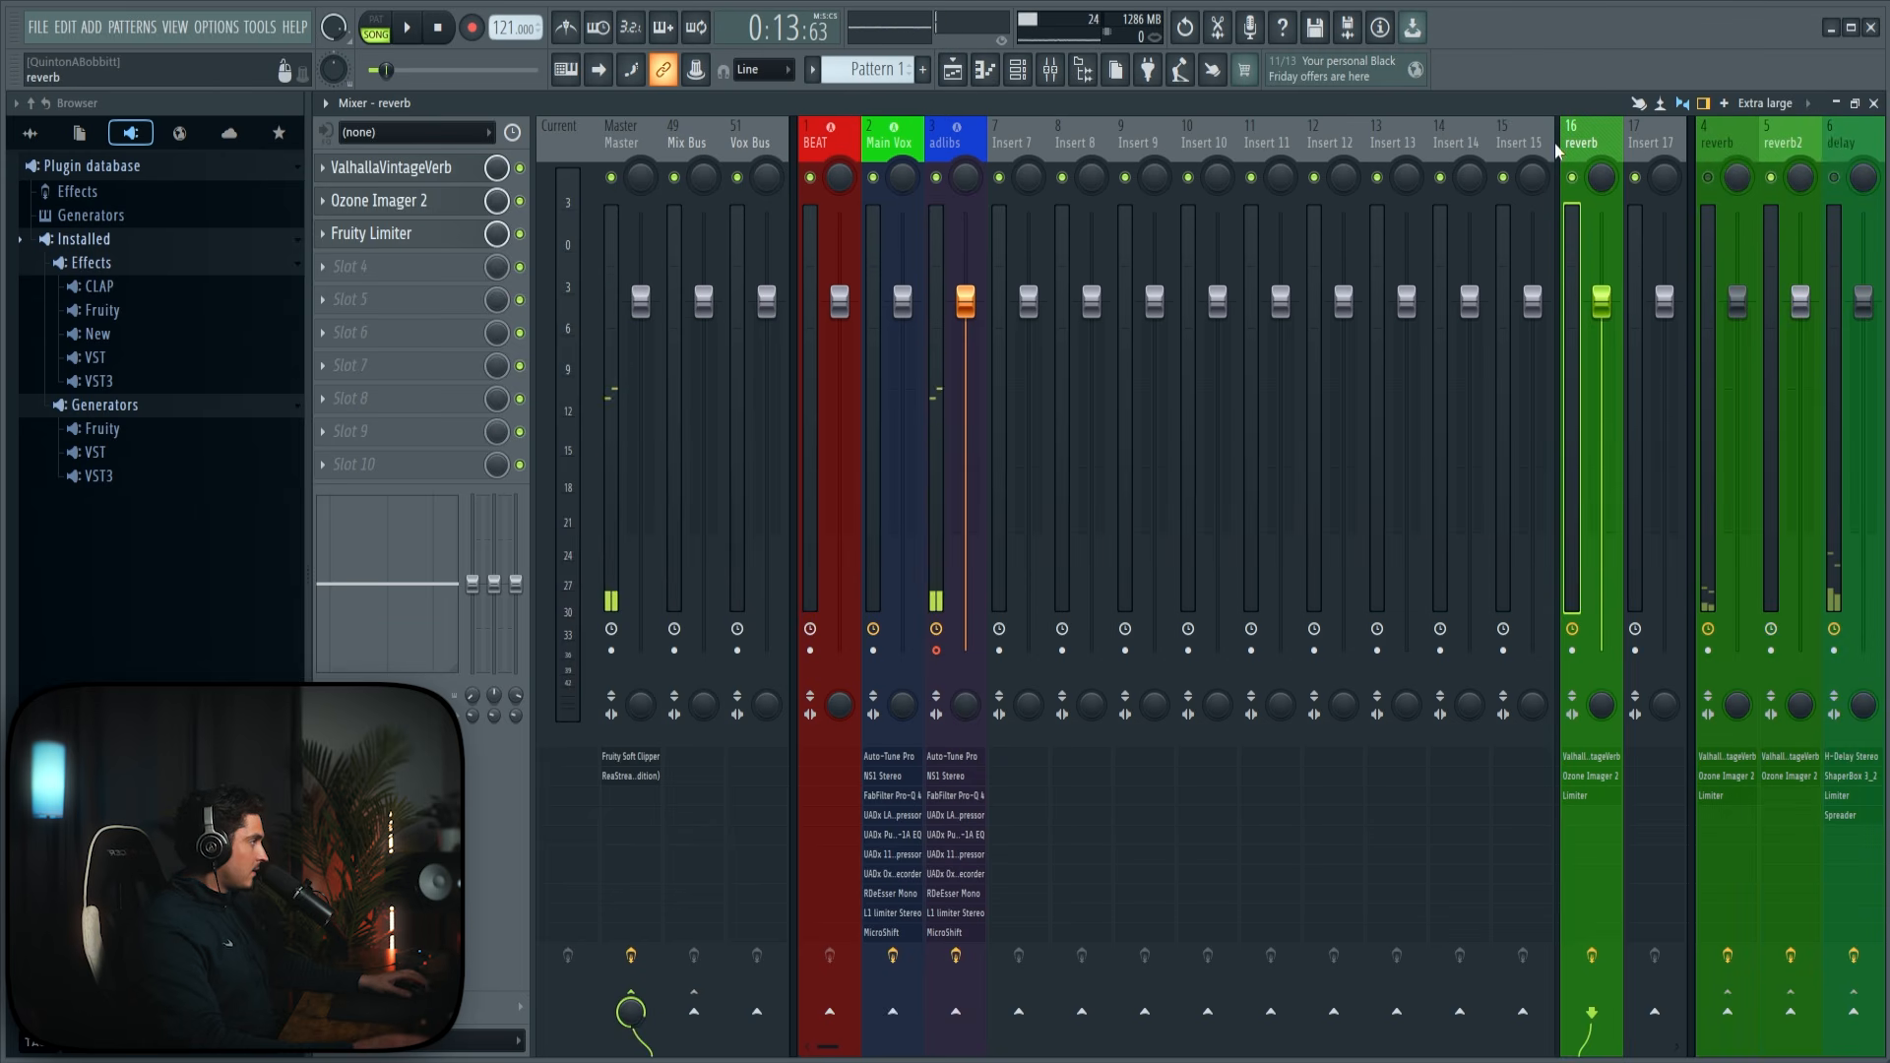
{"action": "key", "text": "Return"}
{"action": "right_click", "coordinate": [1575, 268]}
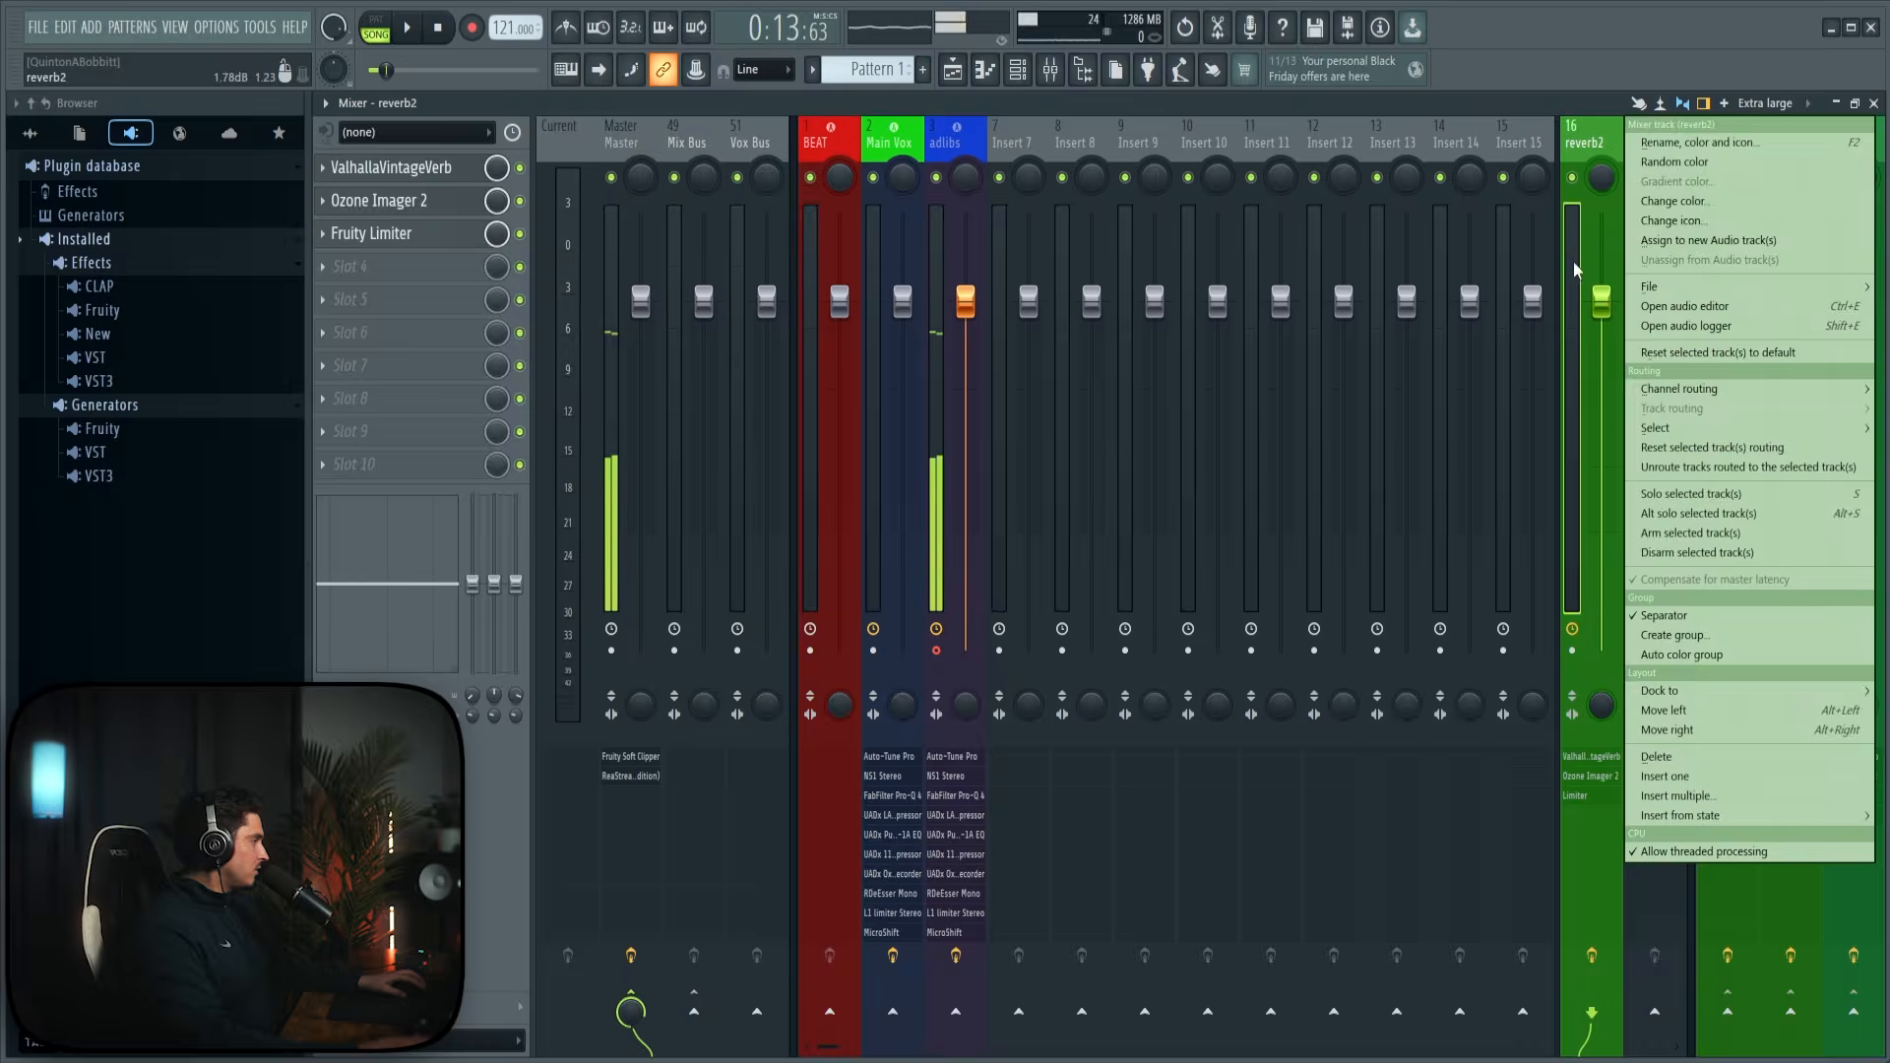
{"action": "left_click", "coordinate": [1805, 710]}
Step: Copy the delay track's state to insert 15, name it delay2, and dock it on the right beside the new reverb2
{"action": "right_click", "coordinate": [1765, 241]}
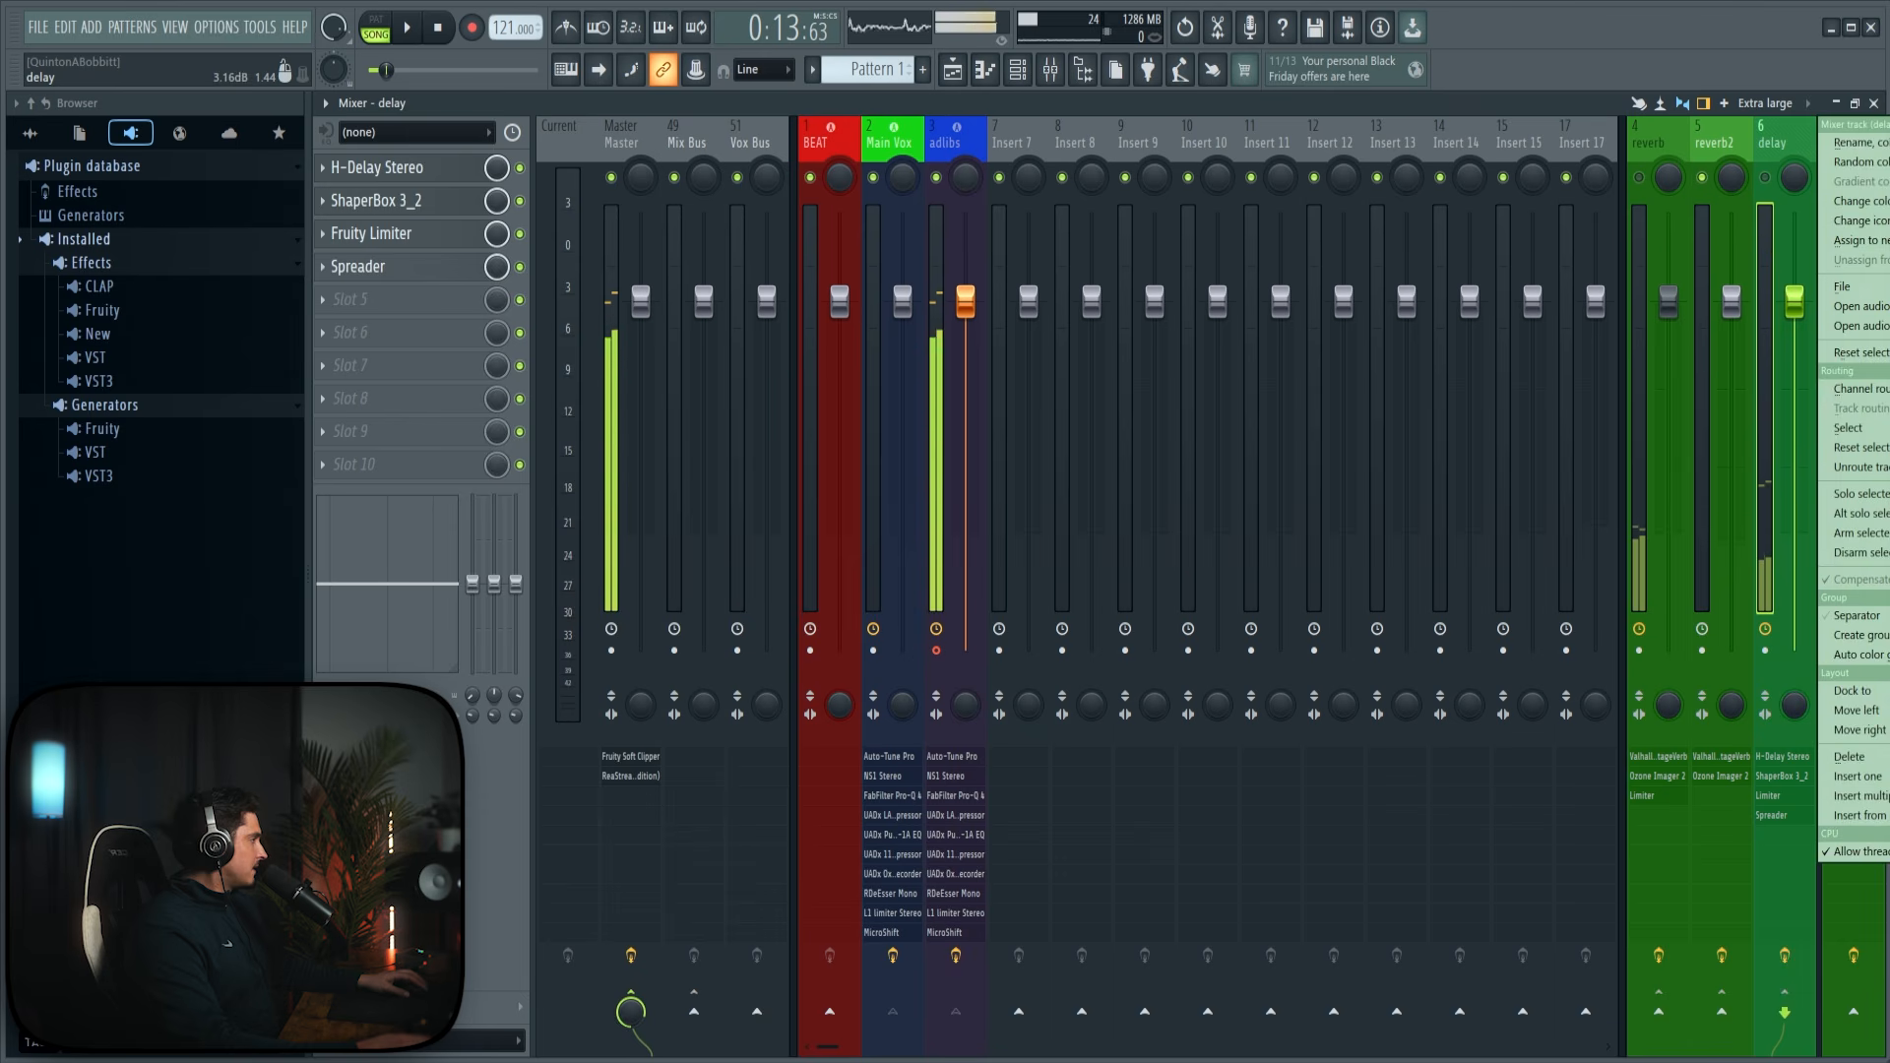
{"action": "left_click_drag", "start_coordinate": [1856, 287], "coordinate": [1528, 165]}
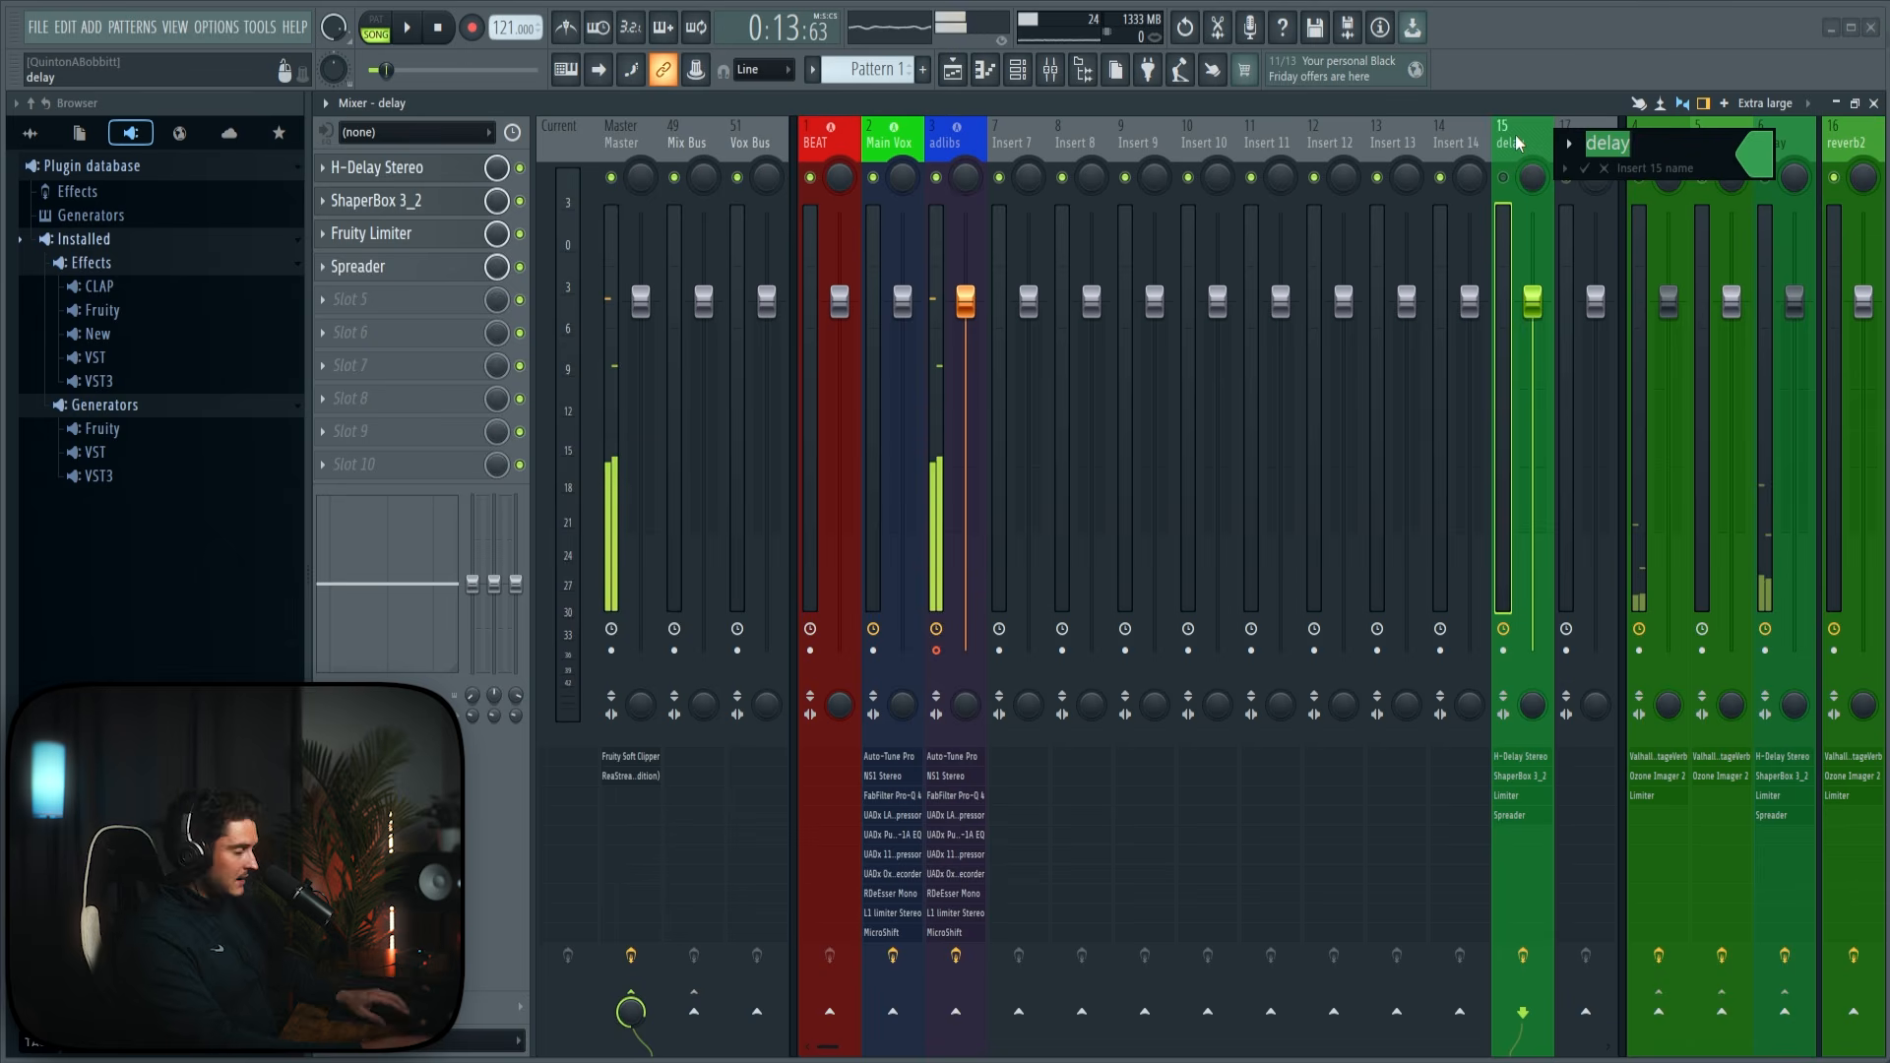
{"action": "key", "text": "Return"}
{"action": "right_click", "coordinate": [1511, 231]}
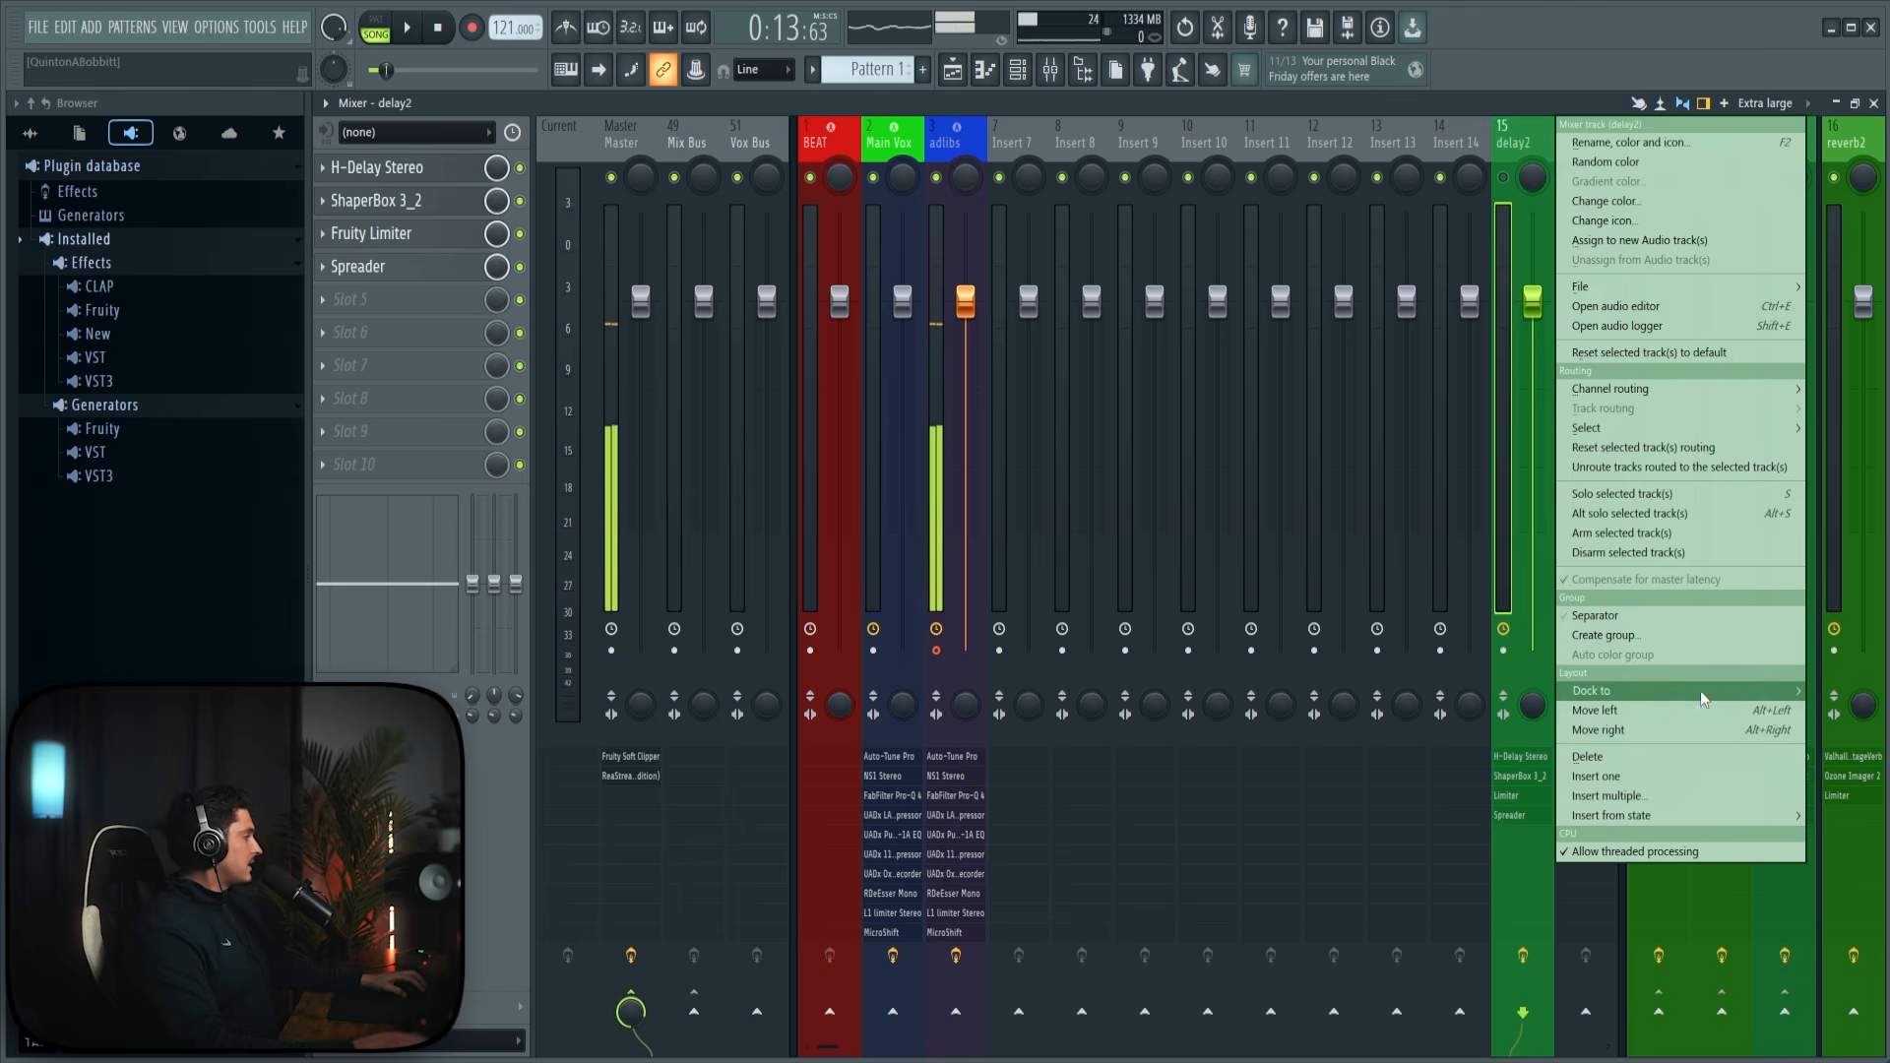
{"action": "left_click", "coordinate": [1835, 729]}
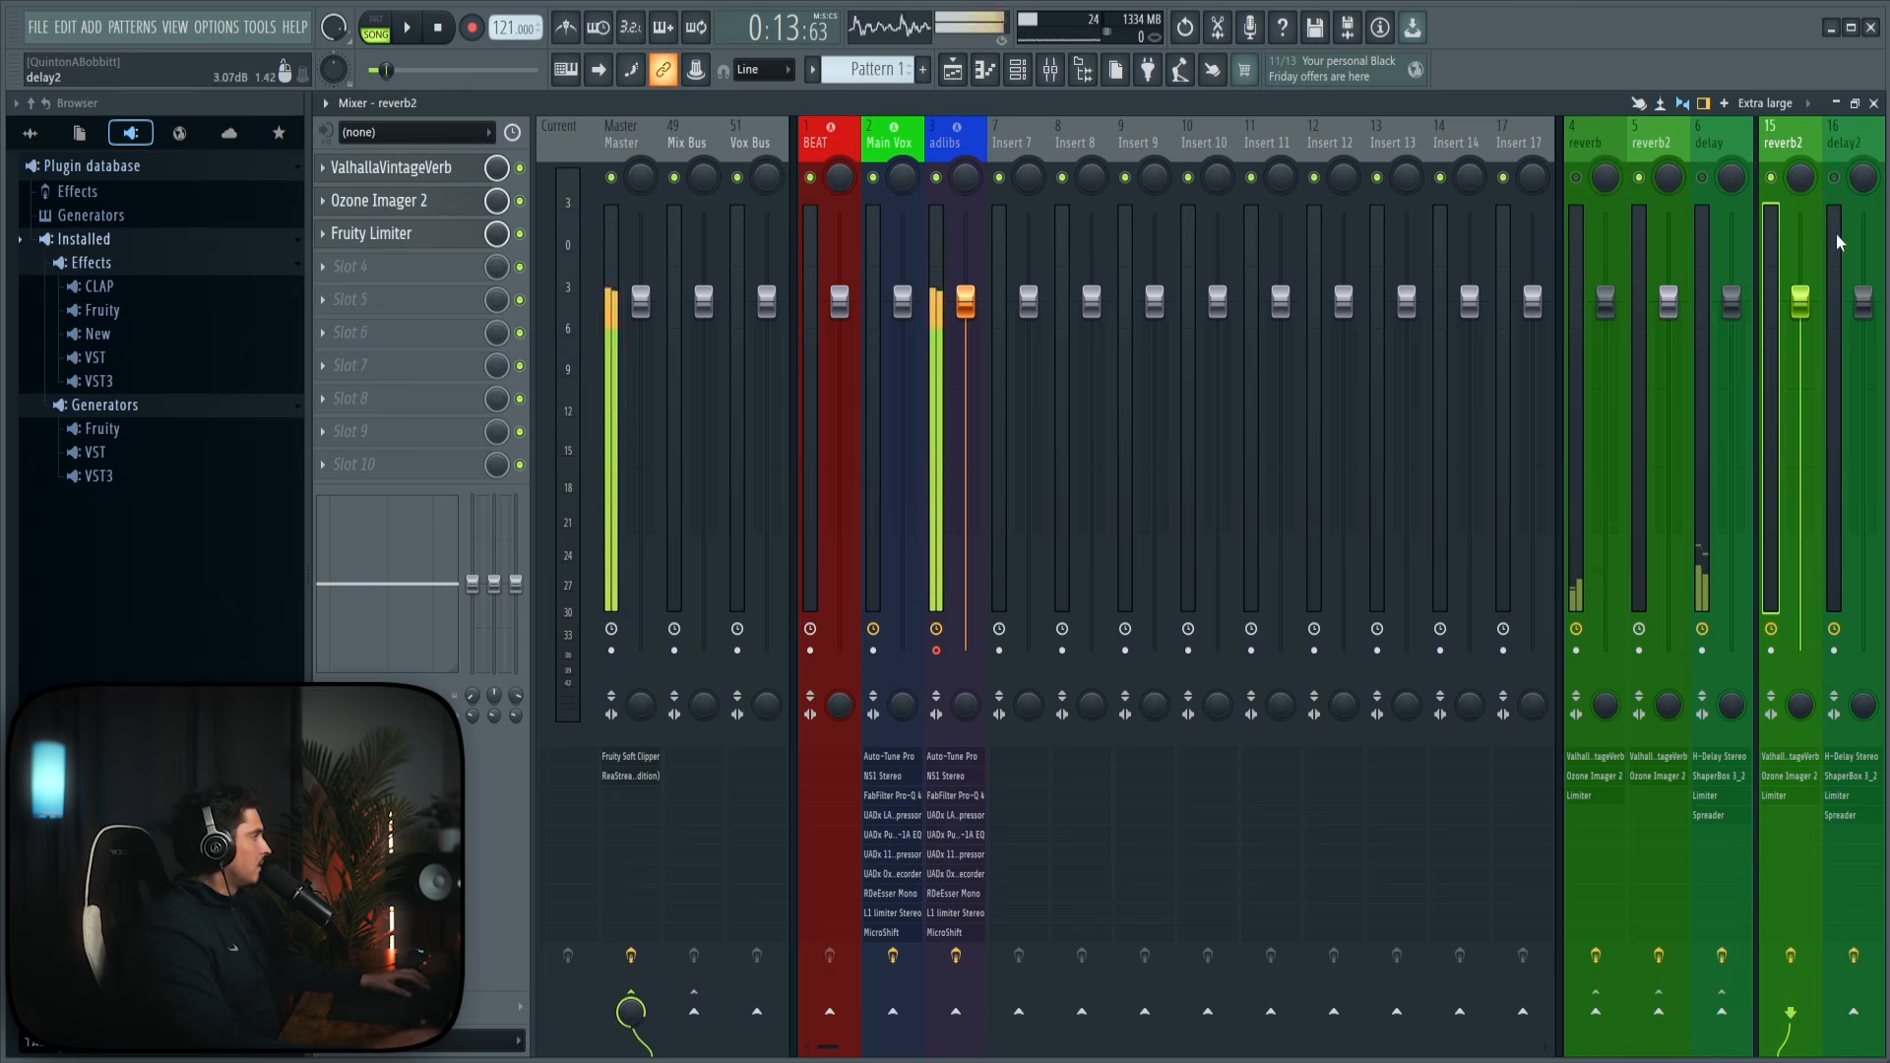
Step: Route adlibs to the new reverb2 and to delay2 at 50% instead of the original reverb and delay, and set MicroShift's mix to 36%
{"action": "left_click", "coordinate": [937, 264]}
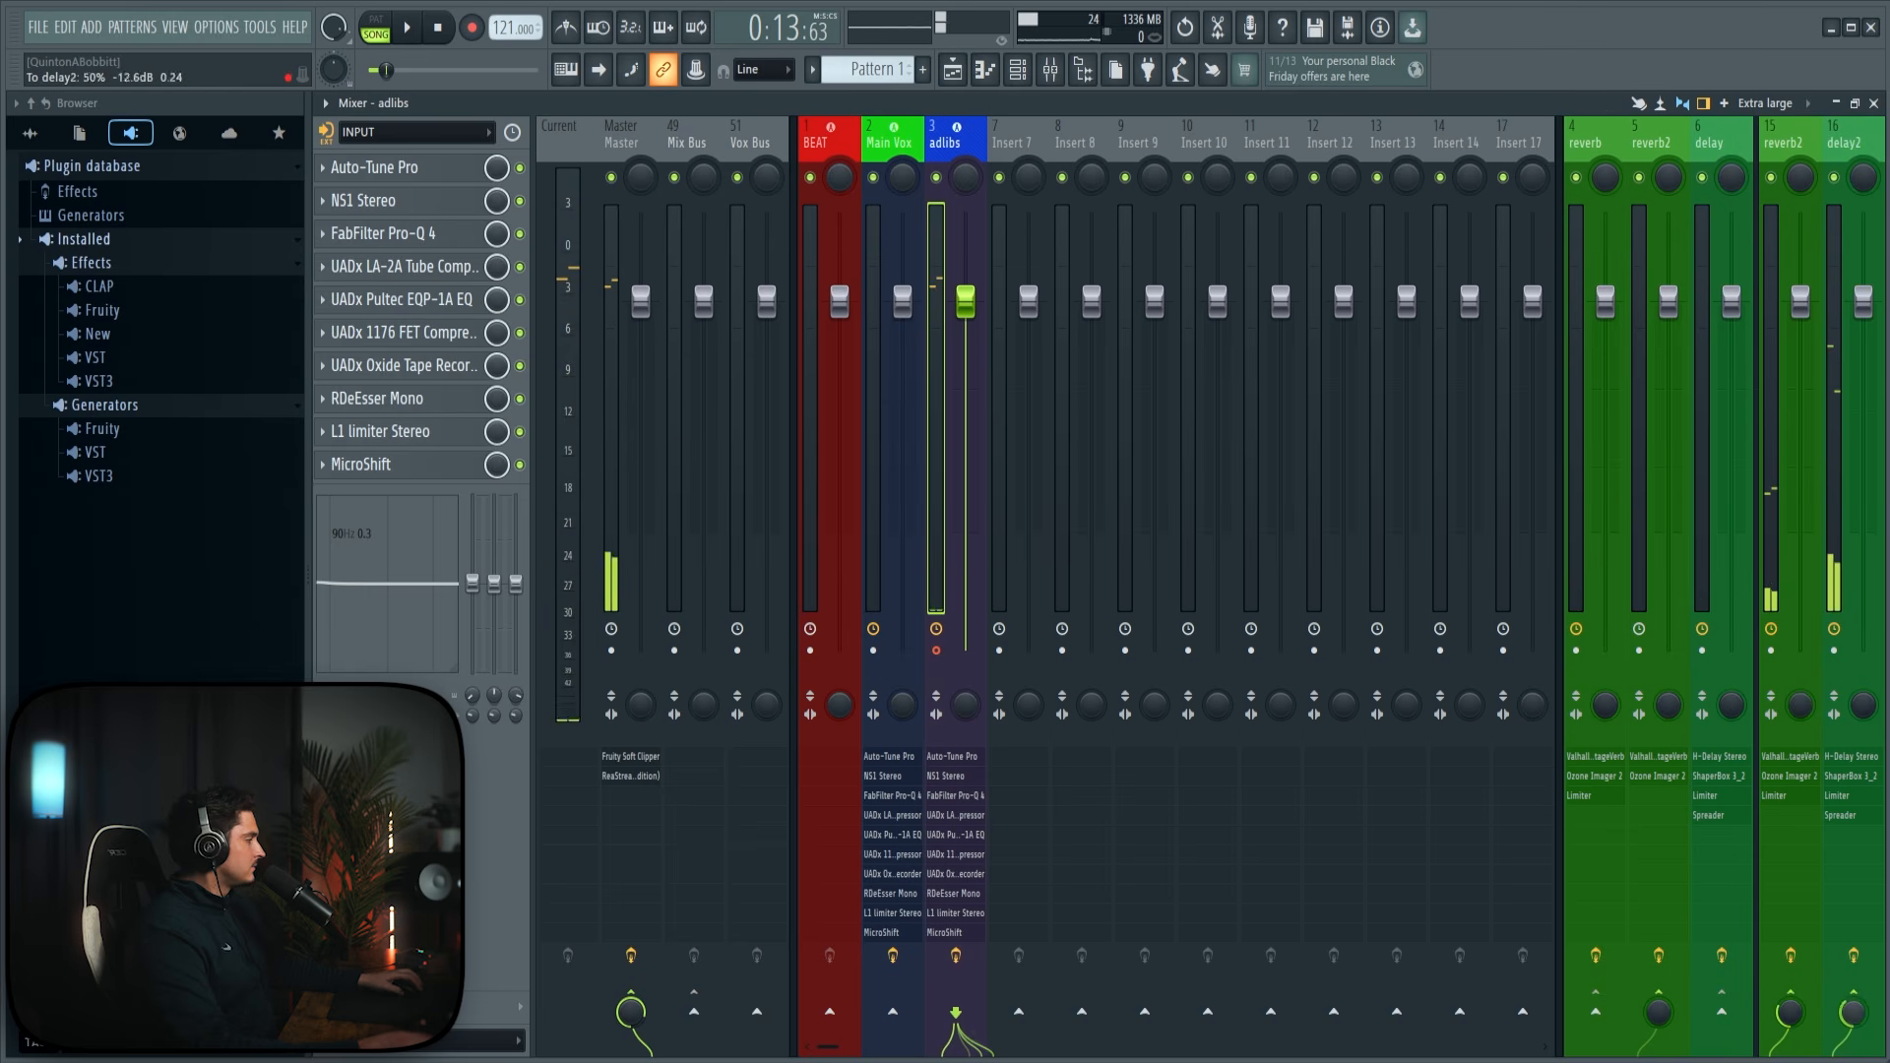
{"action": "left_click", "coordinate": [1834, 396]}
{"action": "left_click", "coordinate": [384, 169]}
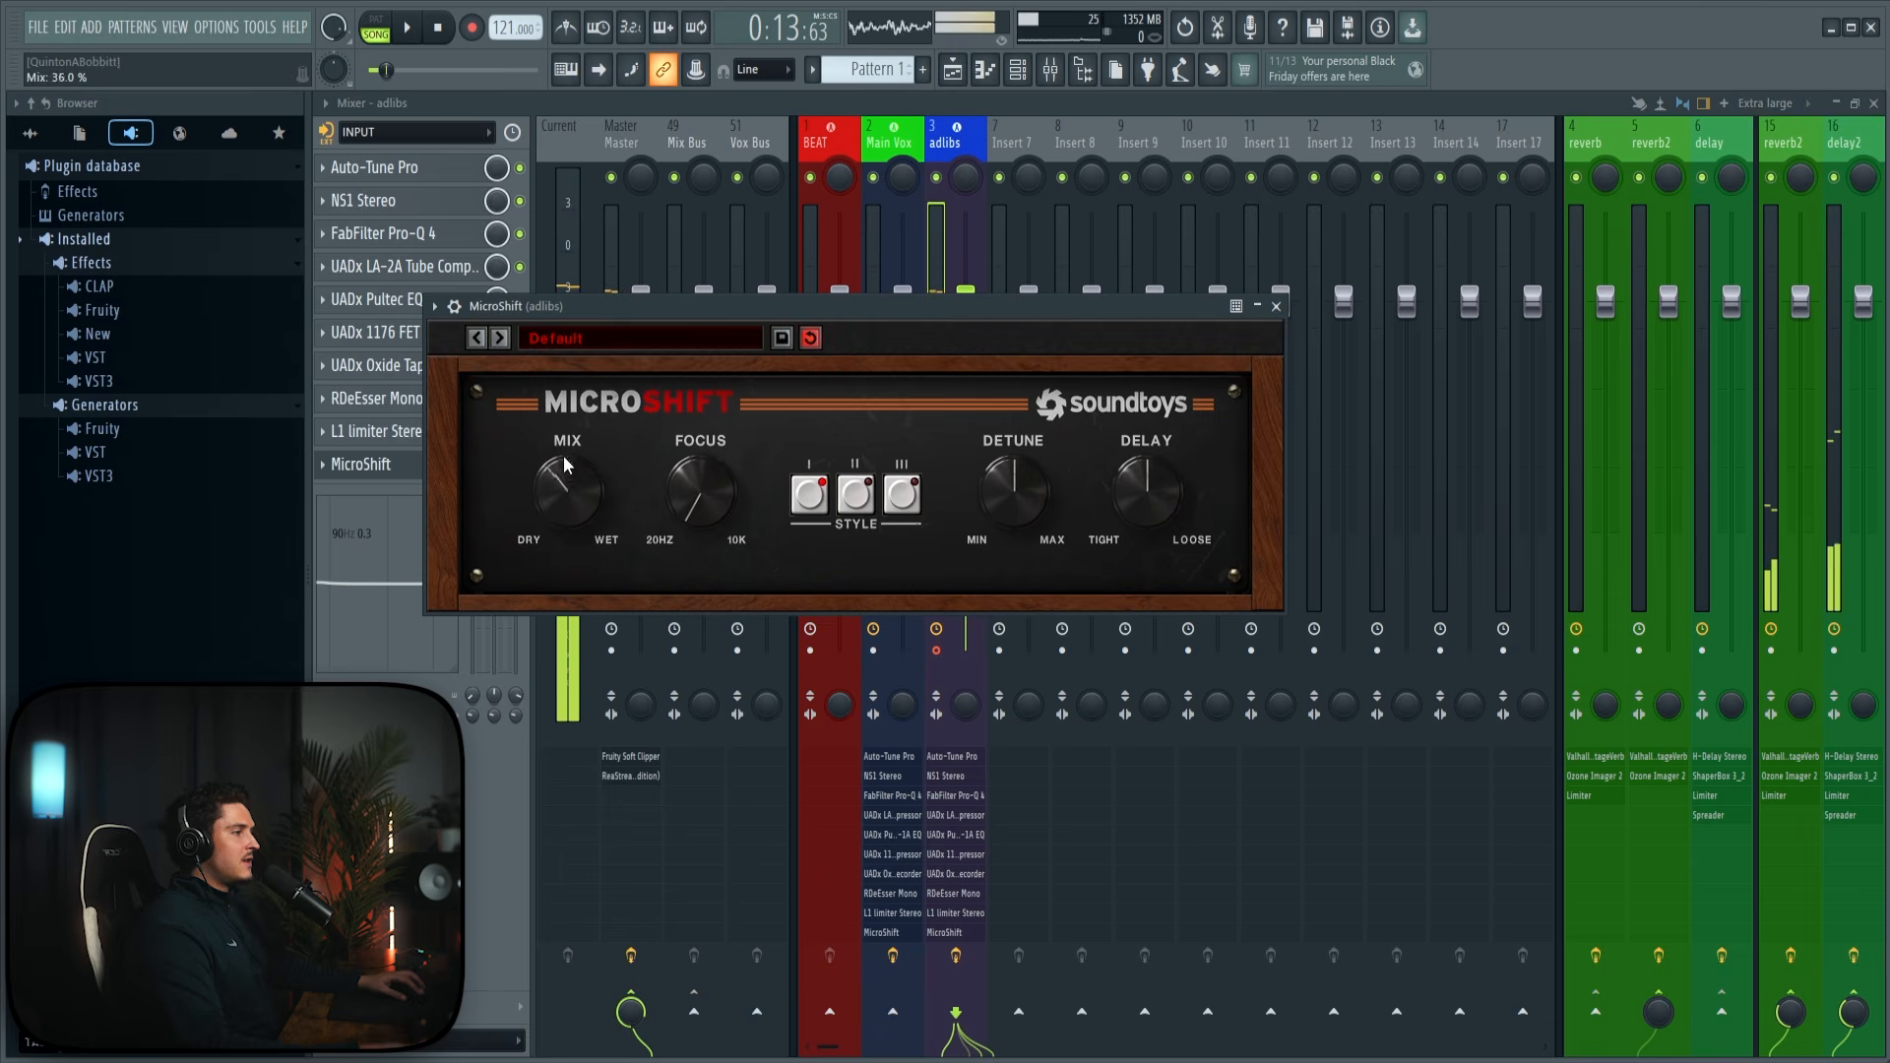
{"action": "left_click", "coordinate": [1277, 308]}
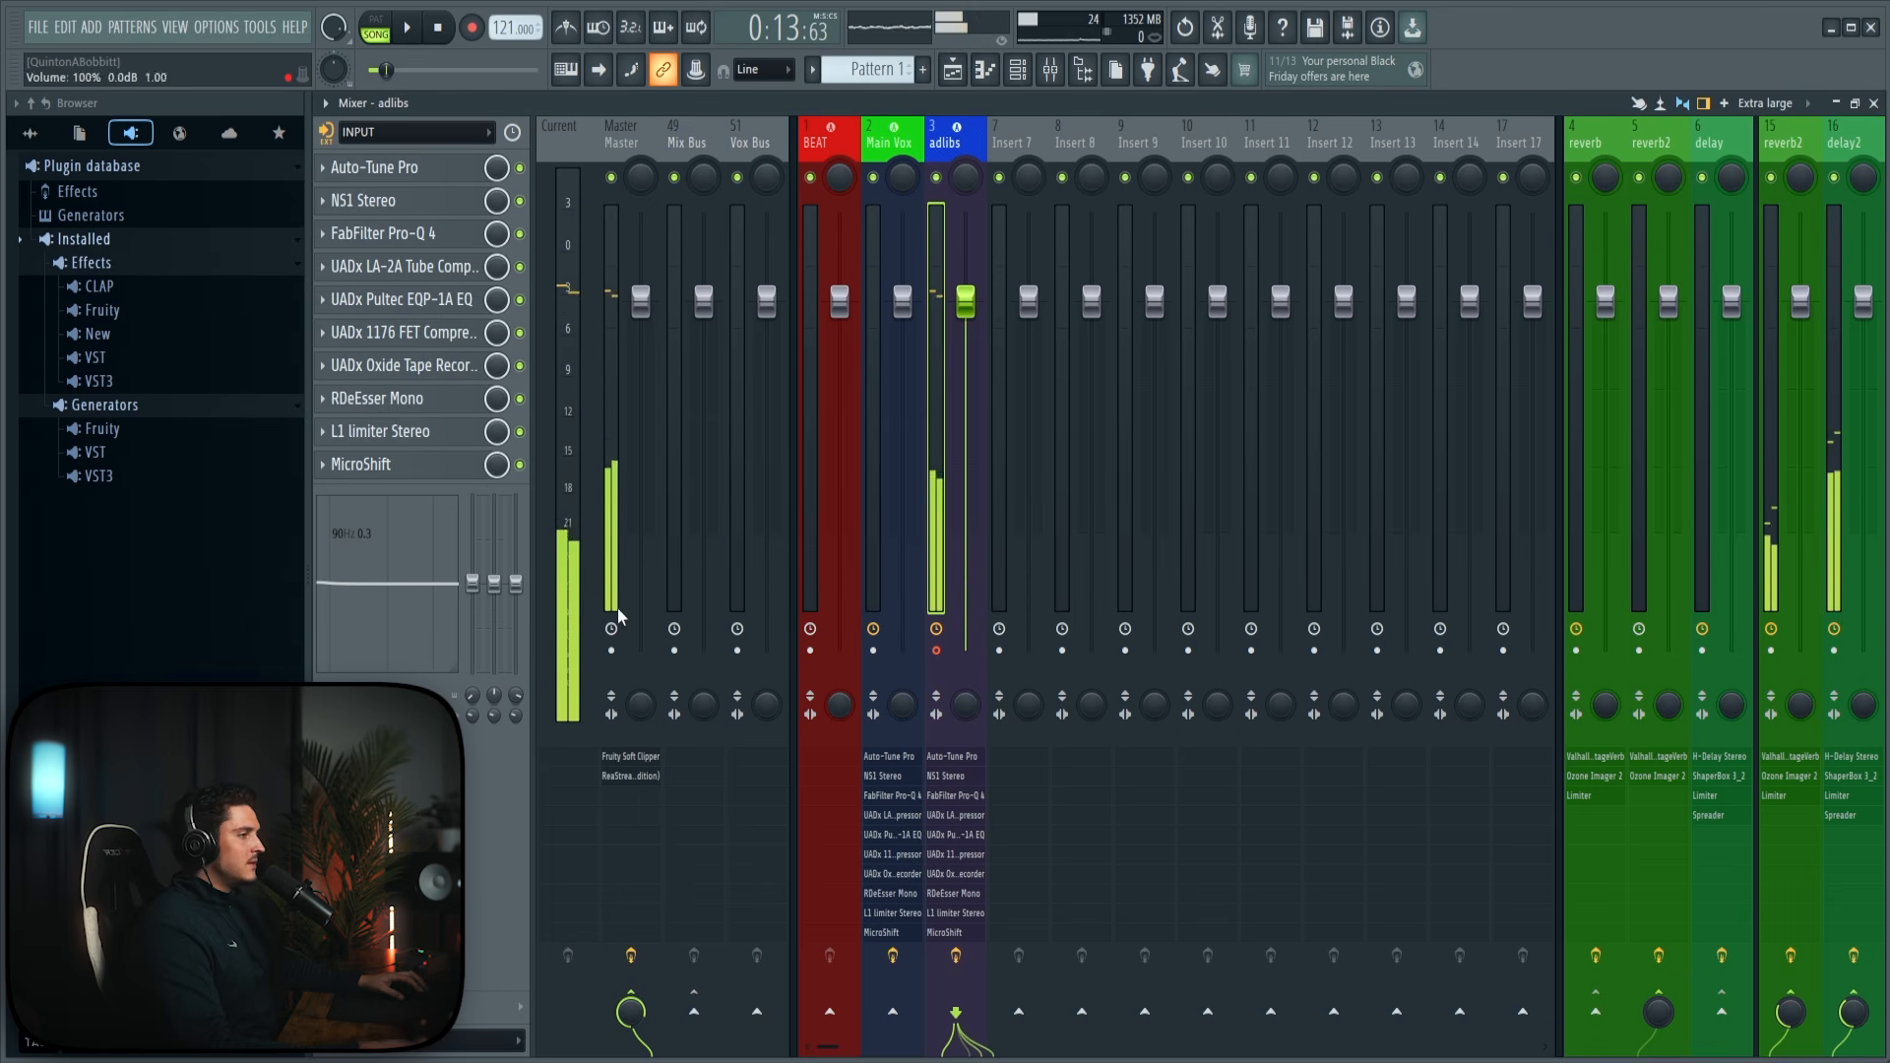
Step: Cut the adlibs track's low-shelf EQ band by 18 dB at 138 Hz and lower its fader to -1.8 dB
{"action": "left_click_drag", "start_coordinate": [472, 586], "coordinate": [471, 709]}
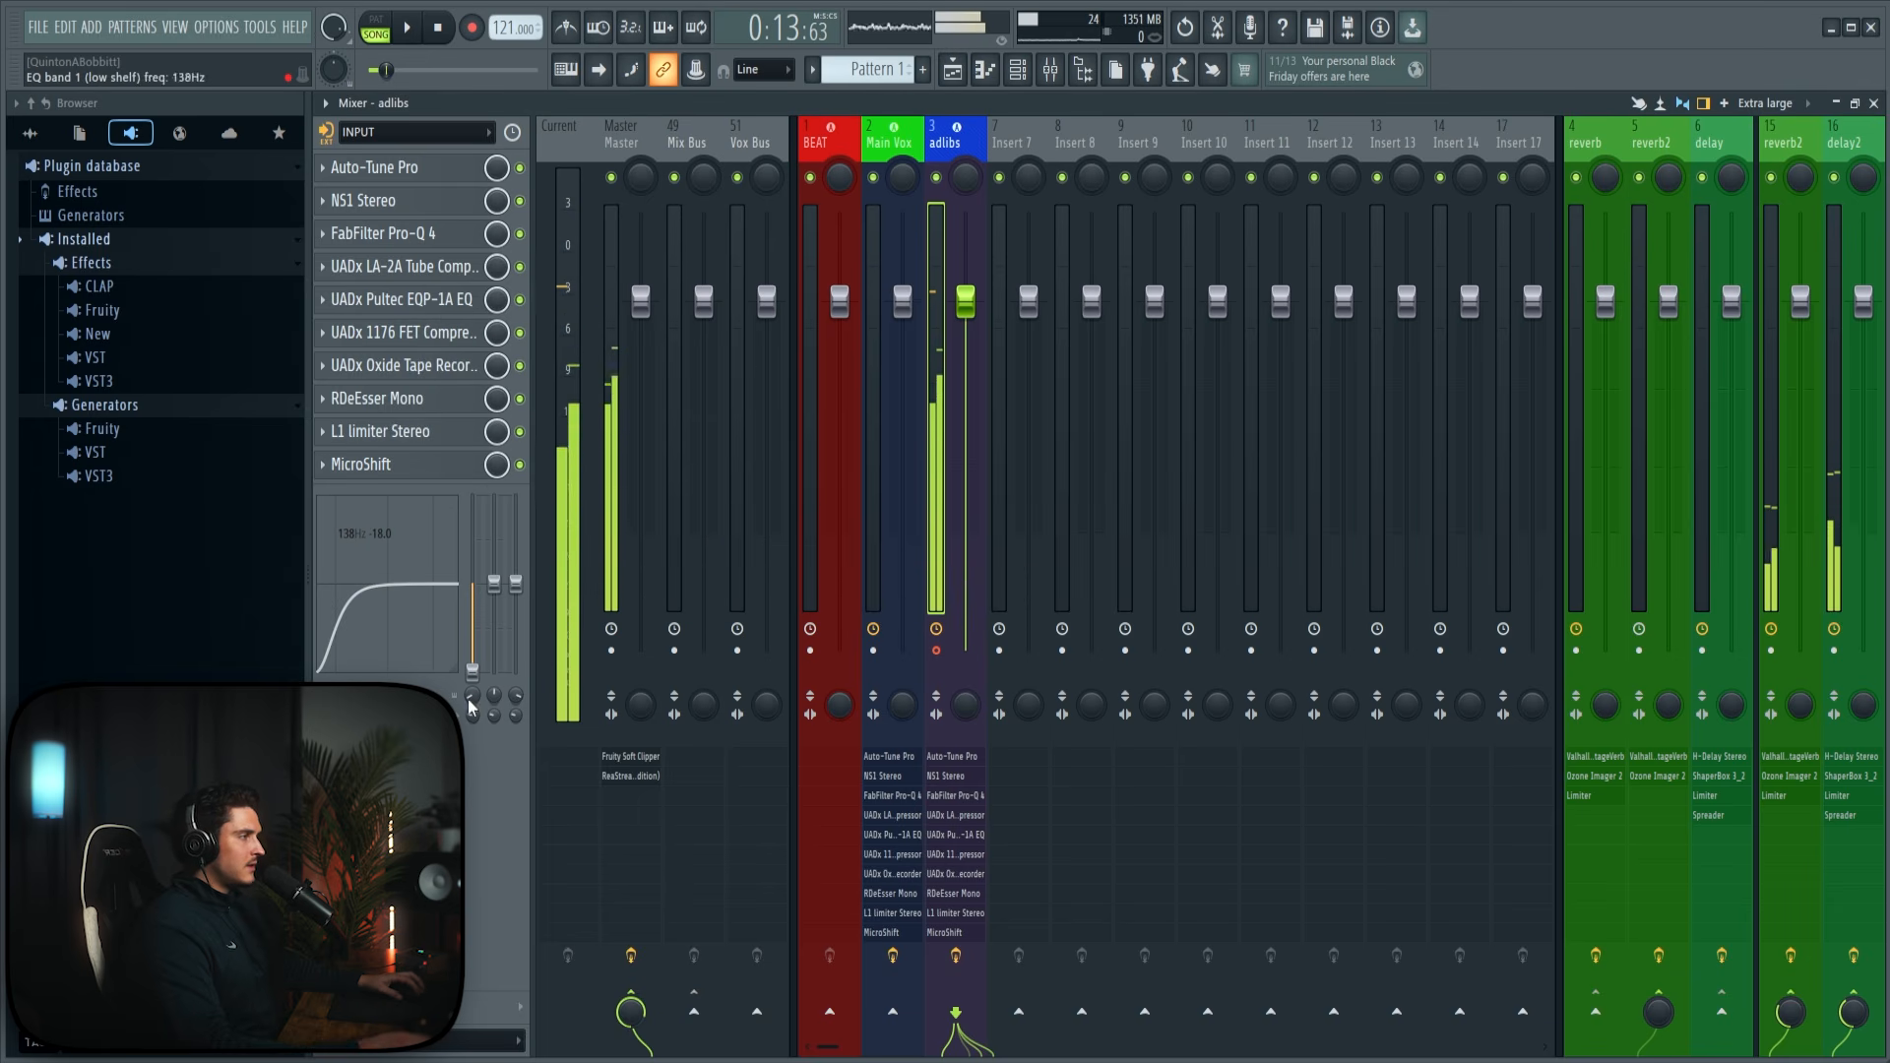
{"action": "scroll", "coordinate": [952, 275], "scroll_direction": "down", "scroll_amount": 3}
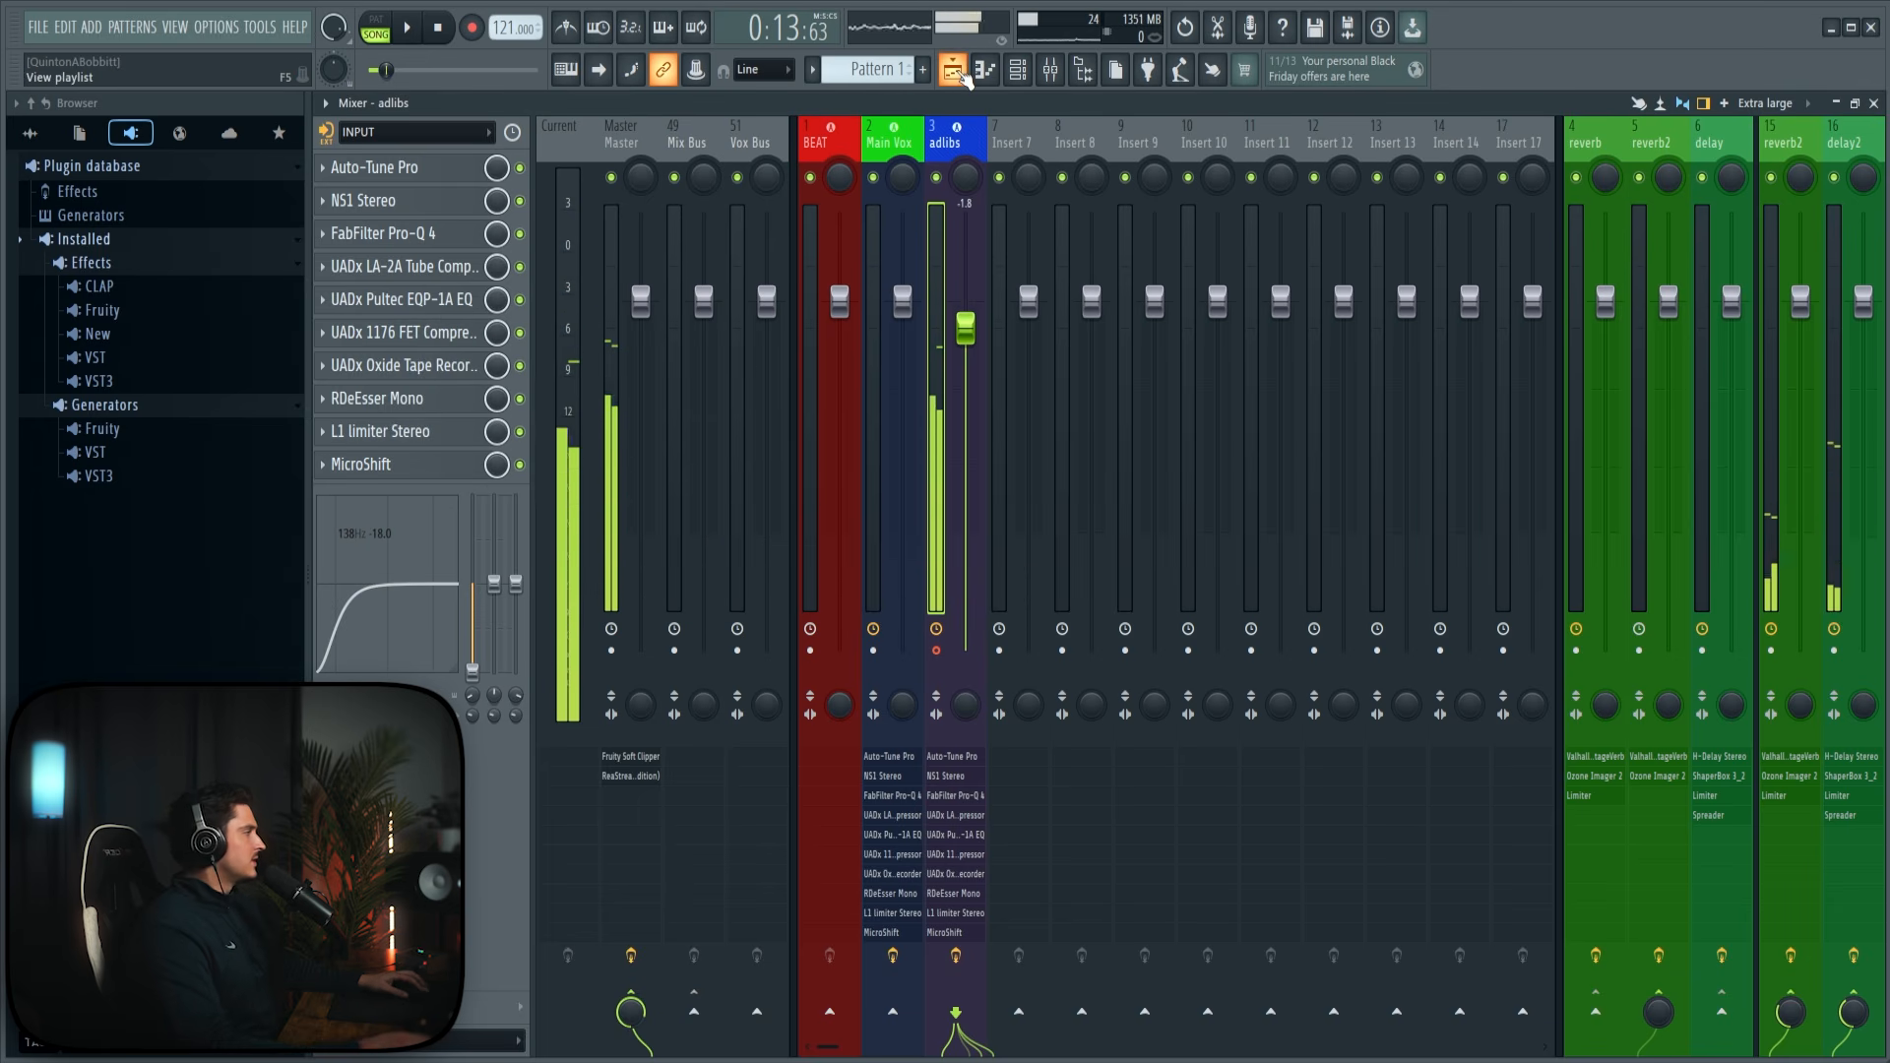
Step: Record several ad-lib takes on the adlibs track in the playlist, between about bars 8 and 13
{"action": "left_click", "coordinate": [953, 71]}
{"action": "key", "text": "space"}
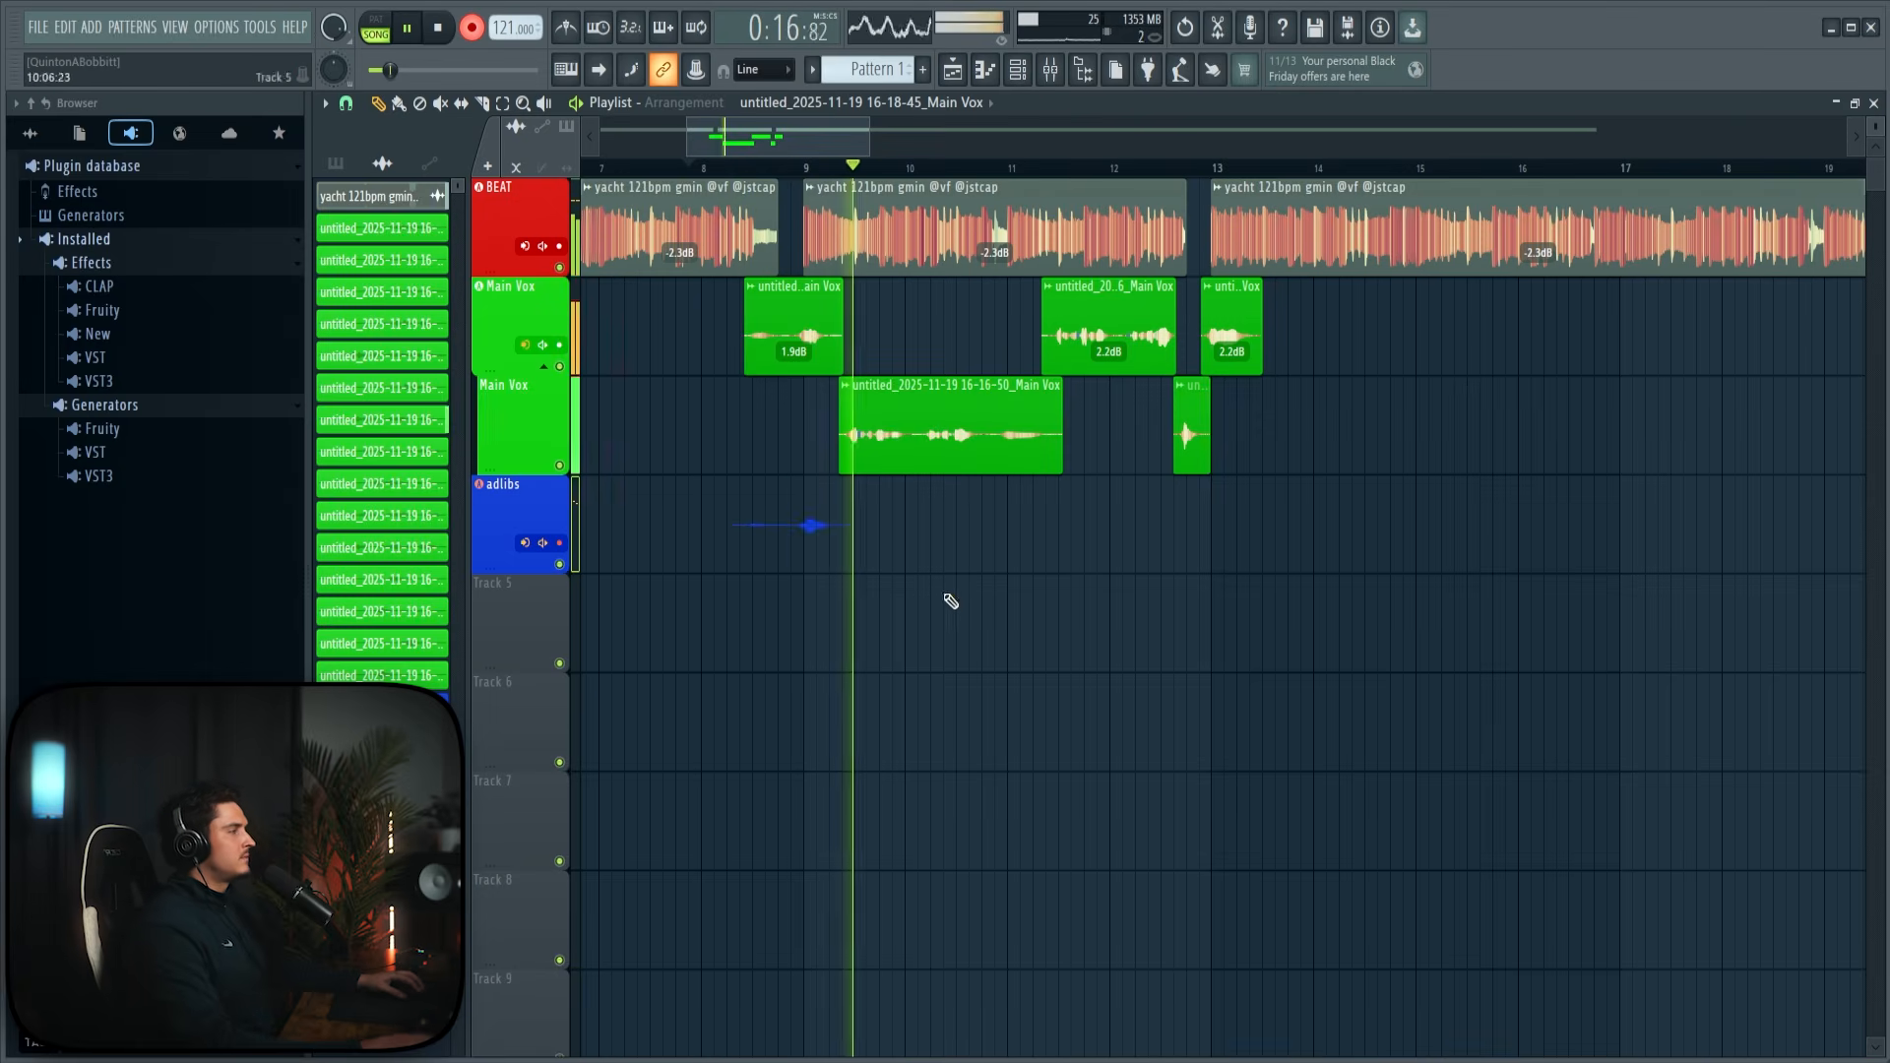
{"action": "key", "text": "space"}
{"action": "left_click", "coordinate": [804, 169]}
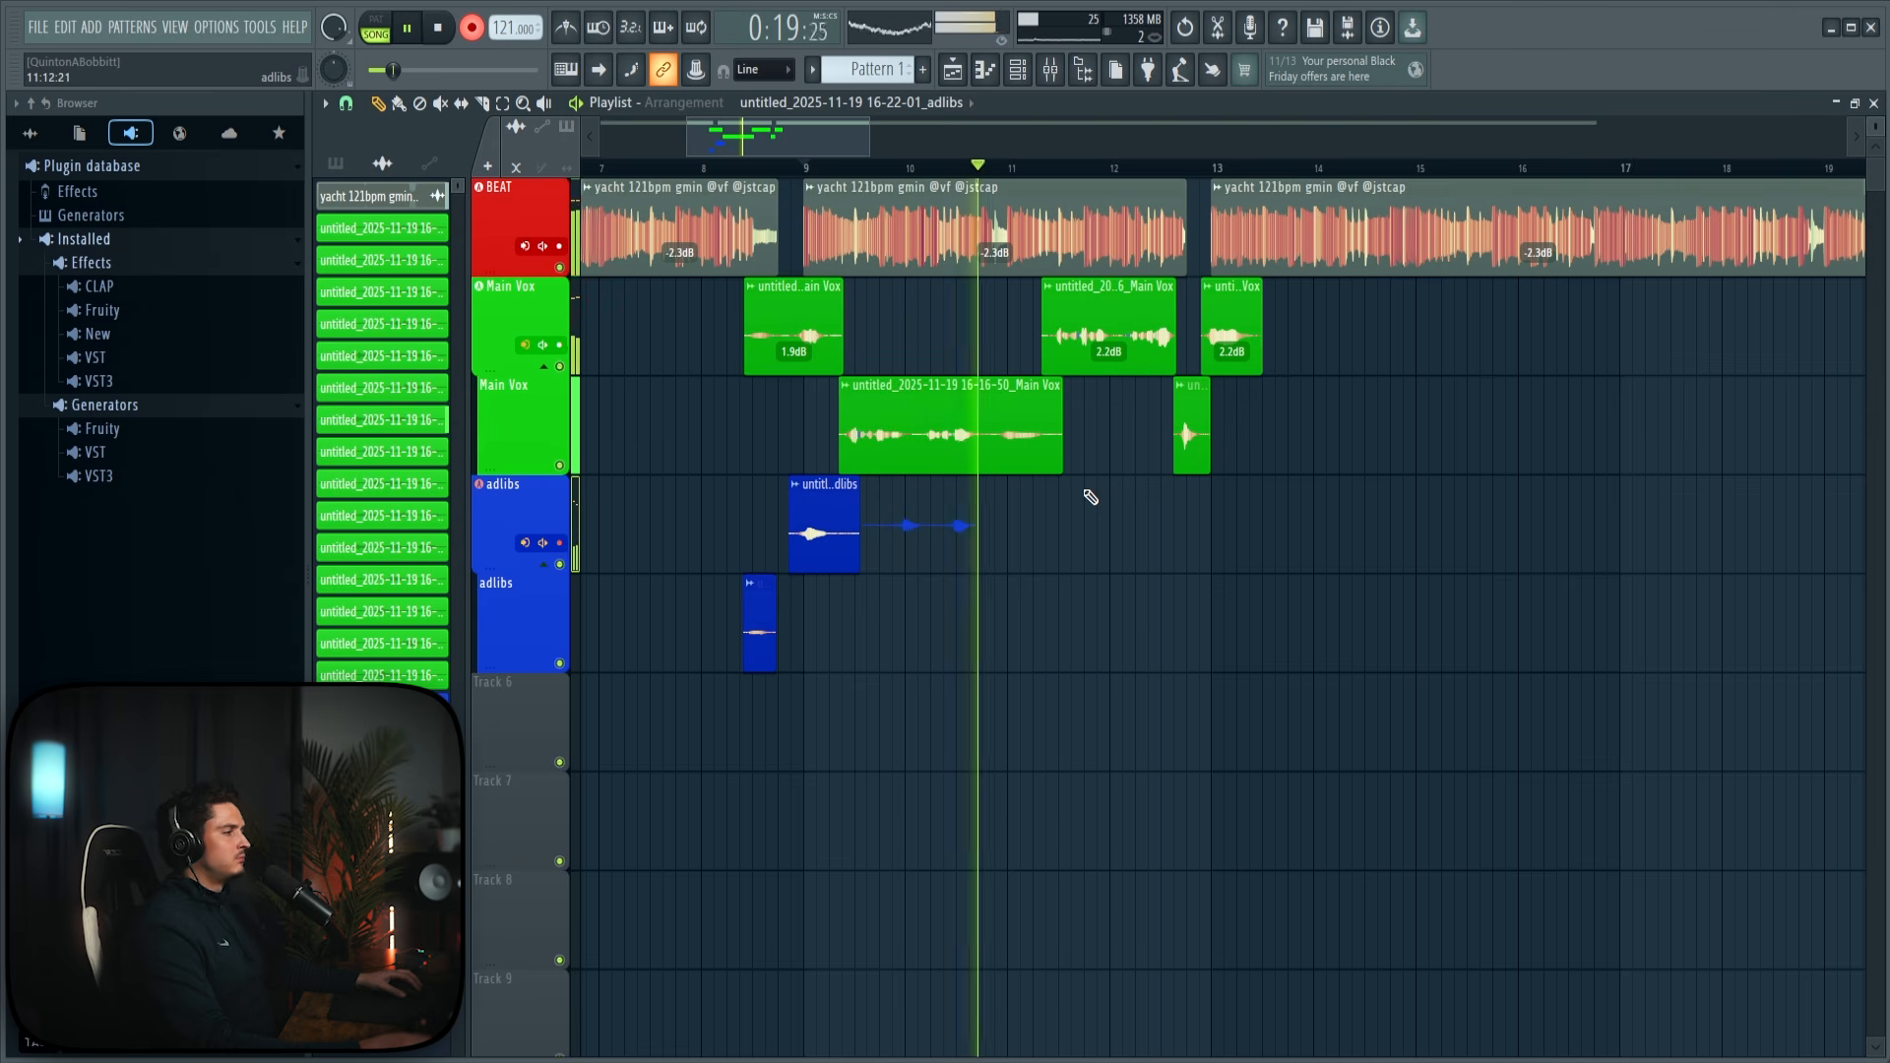
{"action": "key", "text": "space"}
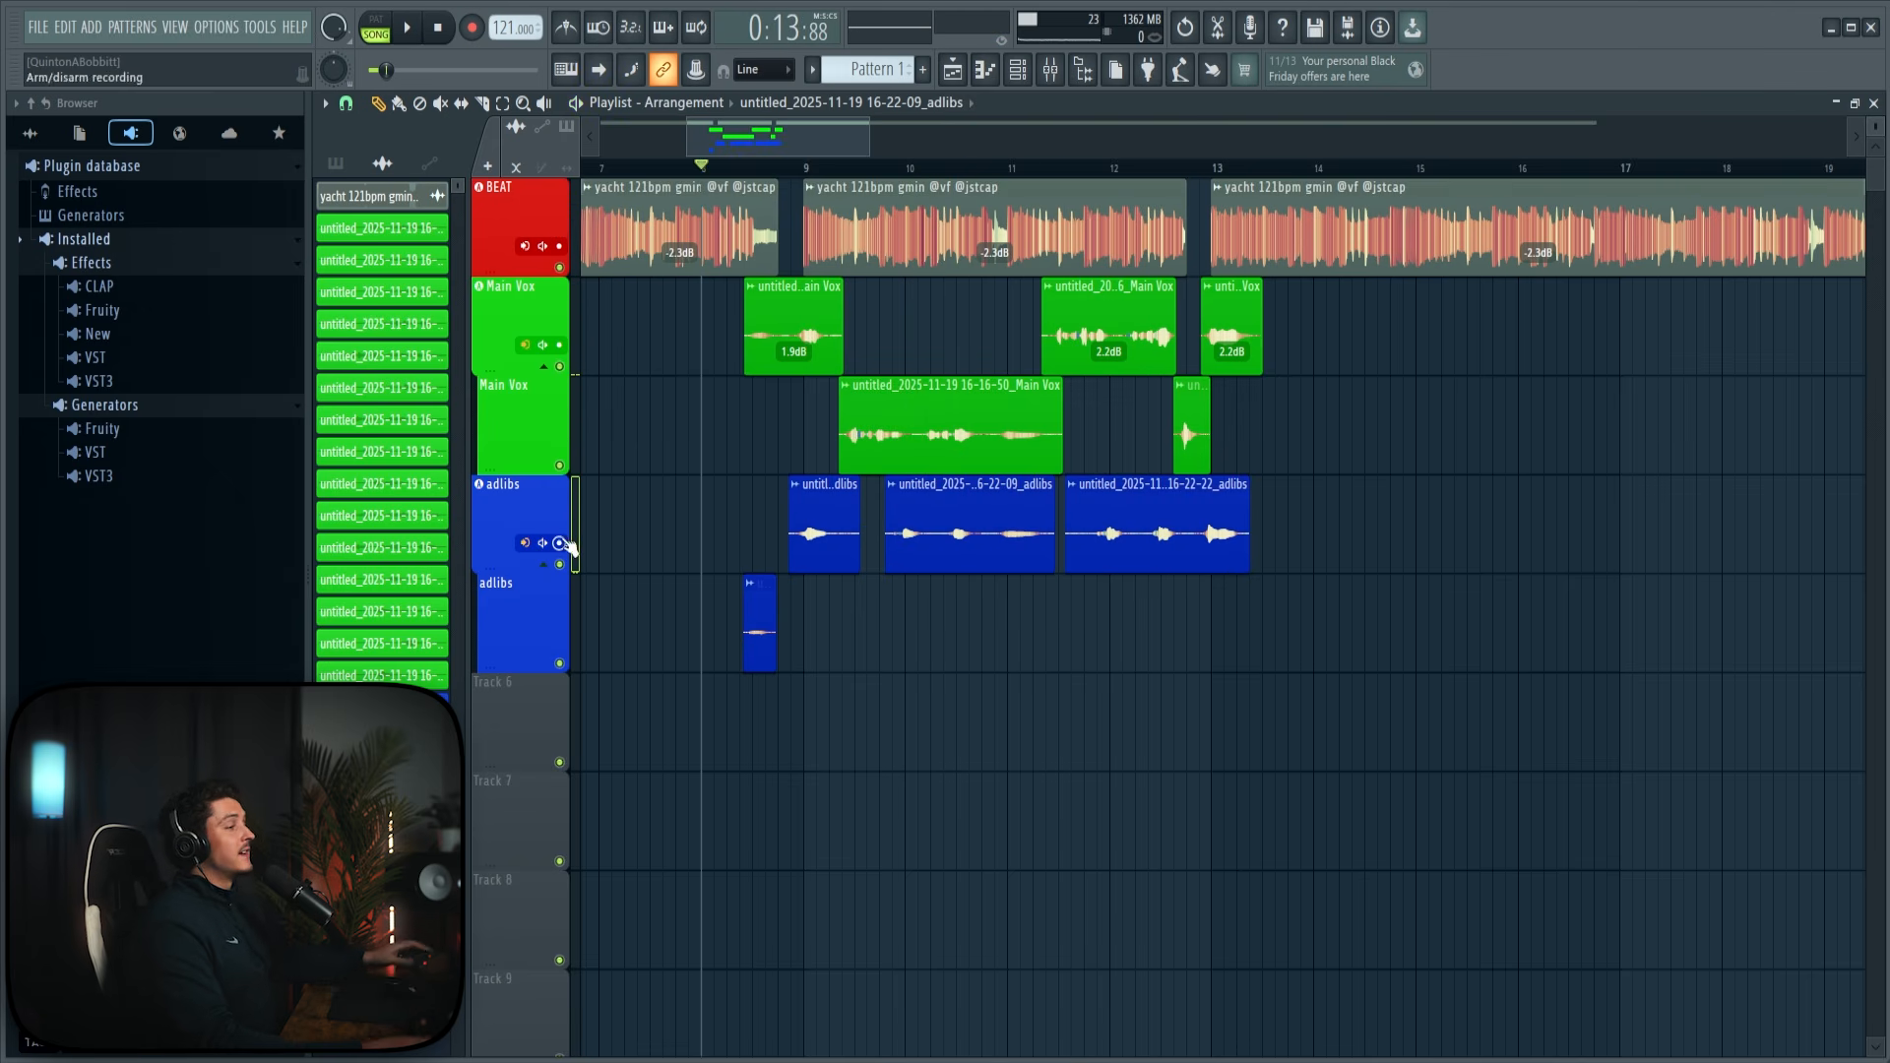
{"action": "key", "text": "space"}
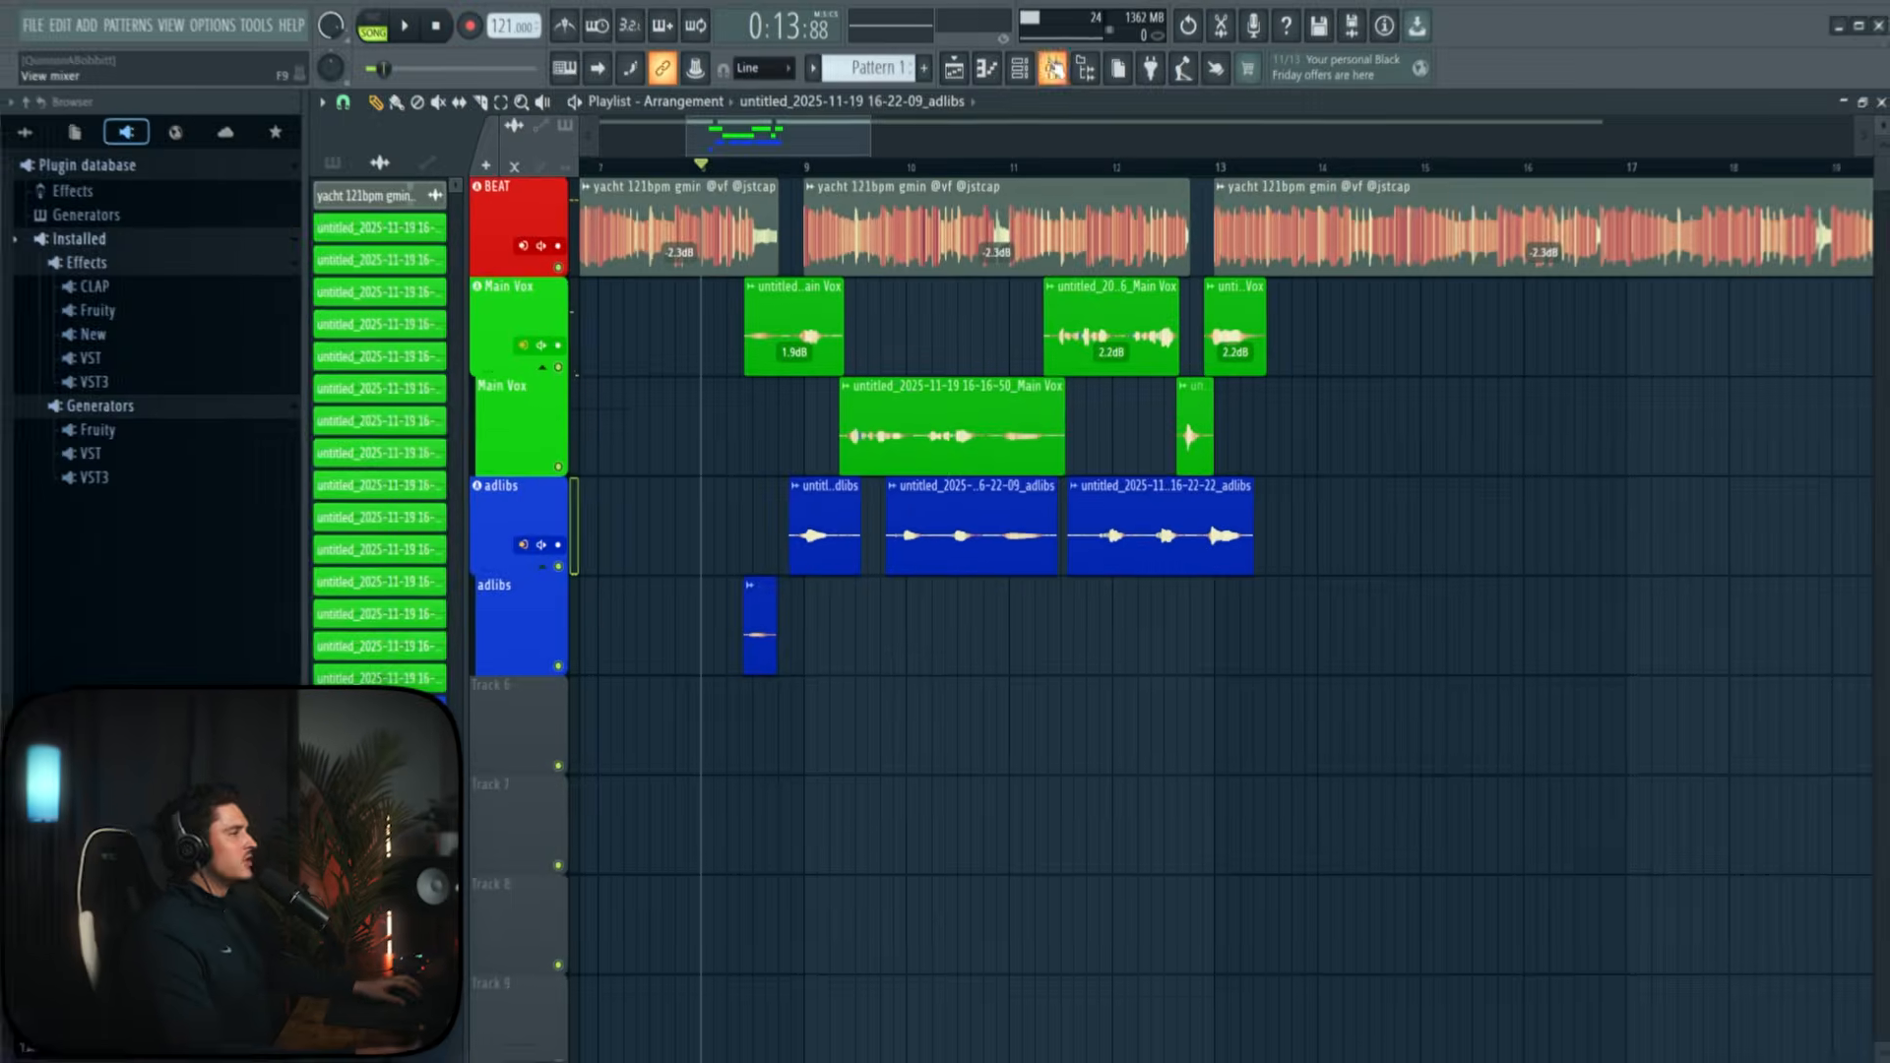
Step: Set the RDeEsser threshold on the Main Vox mixer track to about -25.9 dB while playing the vocals
{"action": "left_click", "coordinate": [1053, 69]}
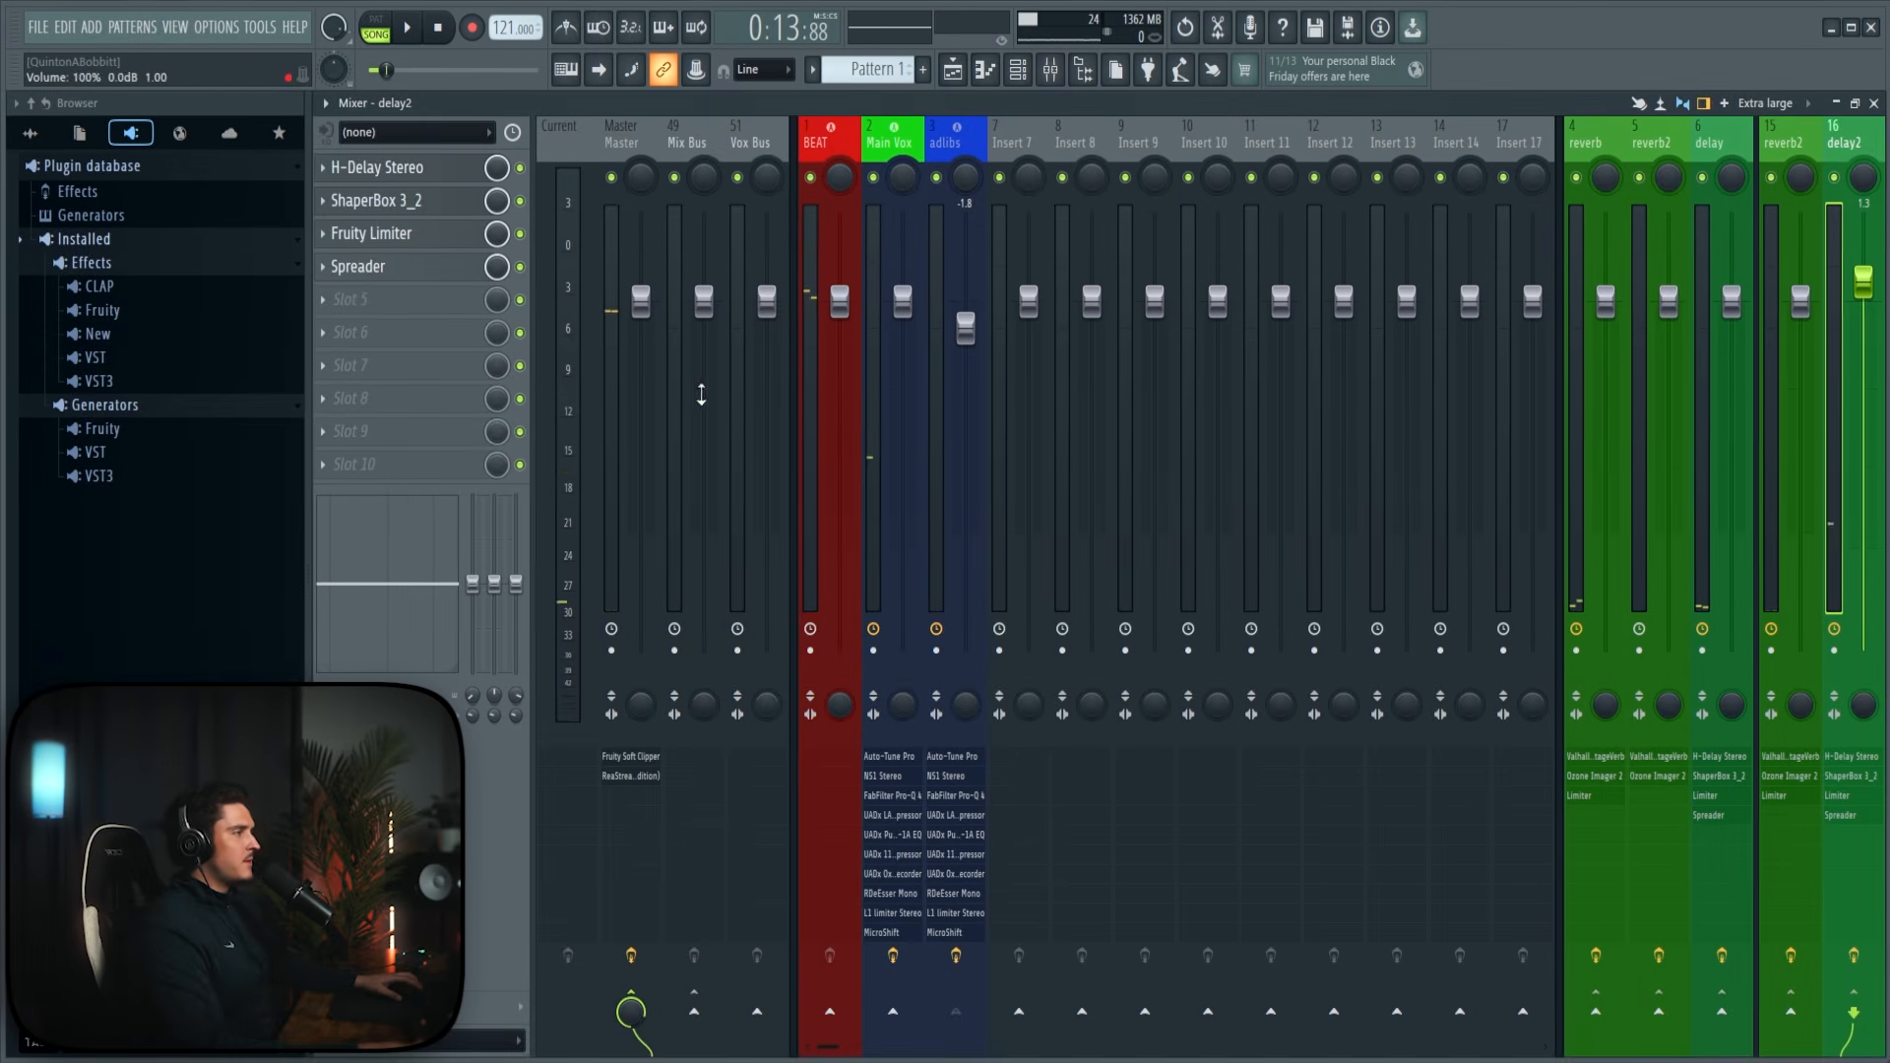
{"action": "left_click", "coordinate": [869, 248]}
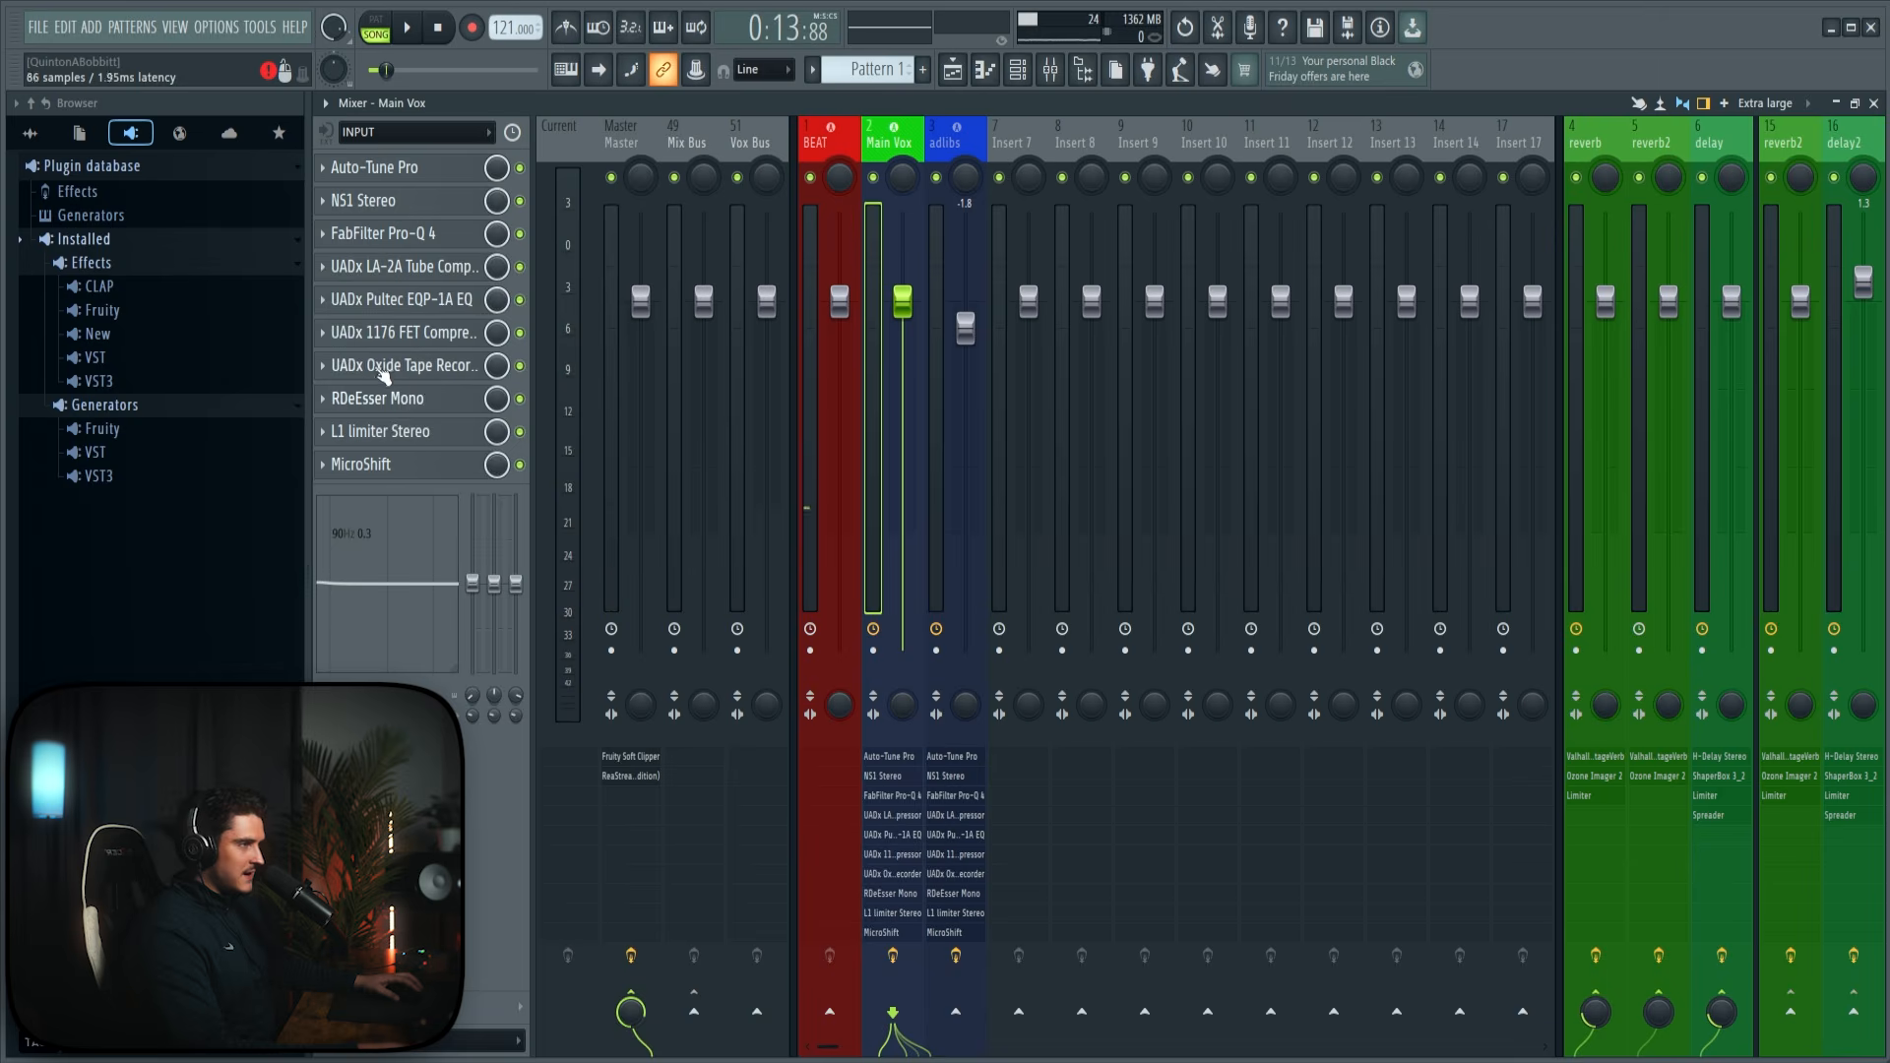
{"action": "left_click", "coordinate": [423, 399]}
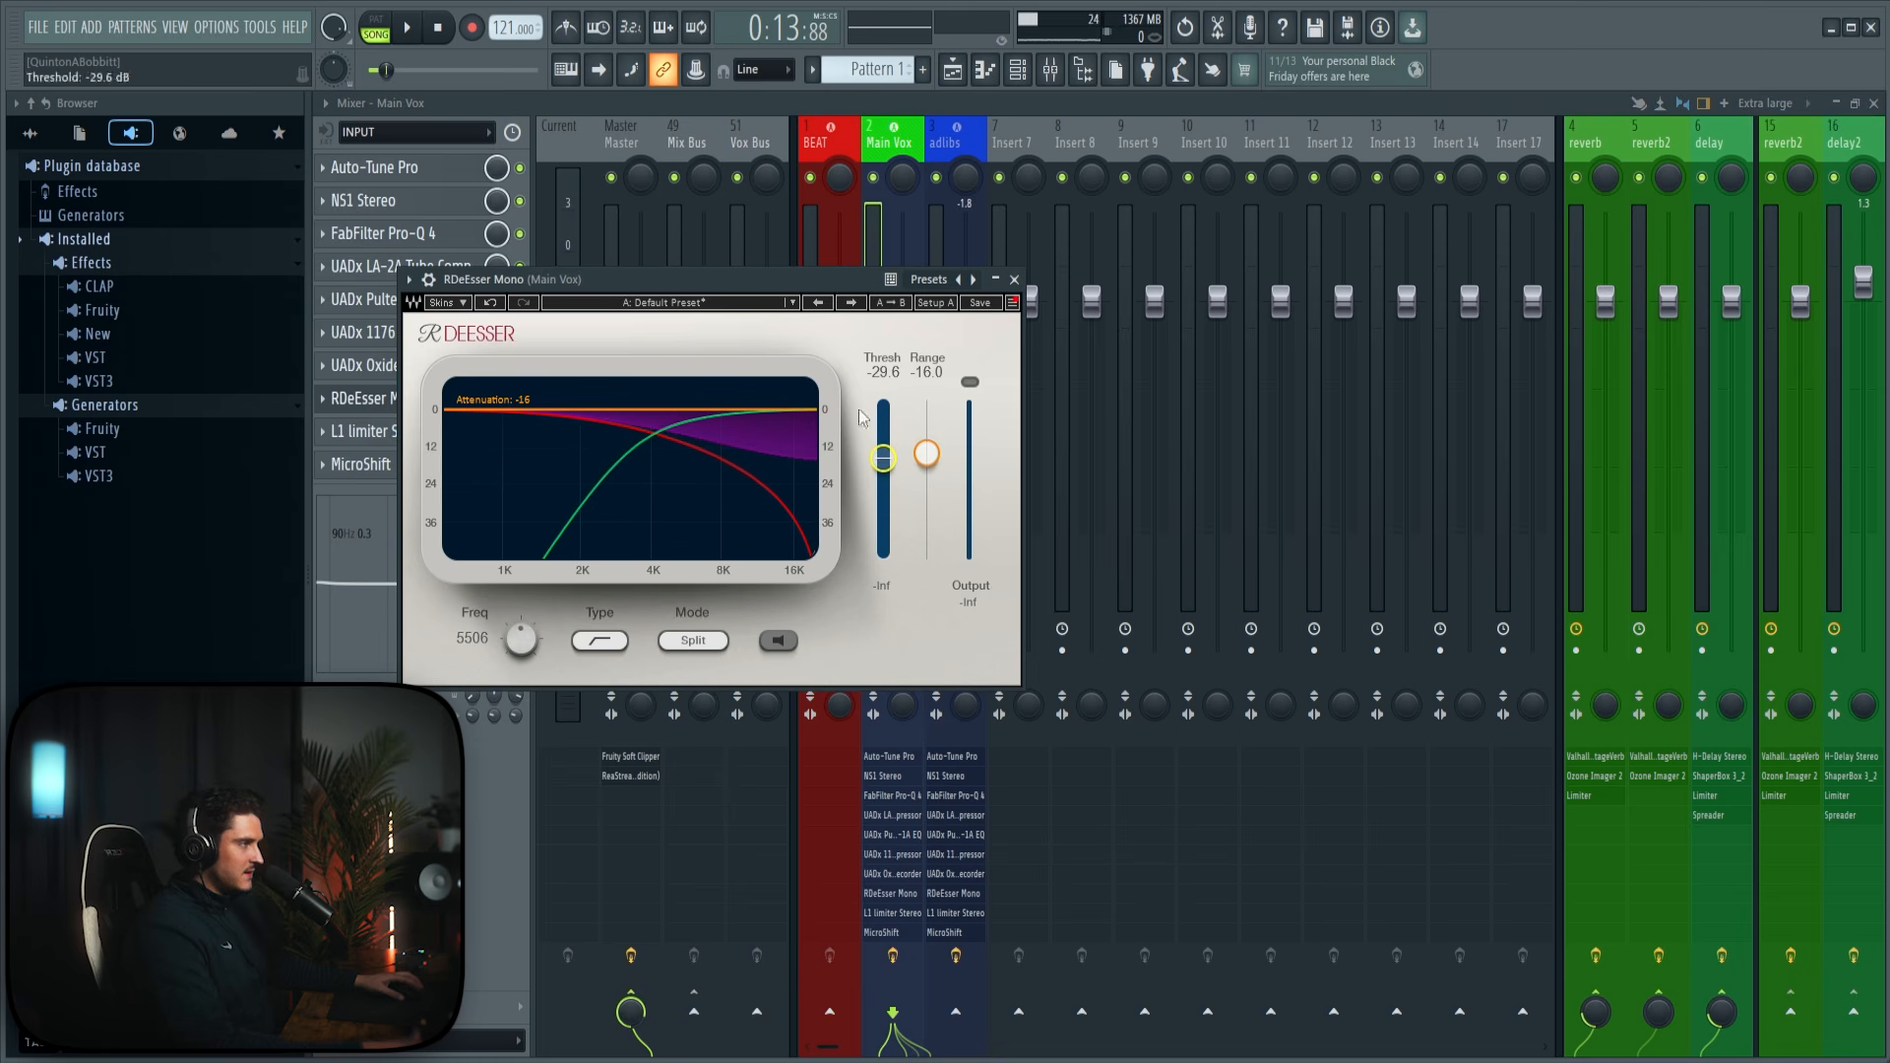
{"action": "key", "text": "space"}
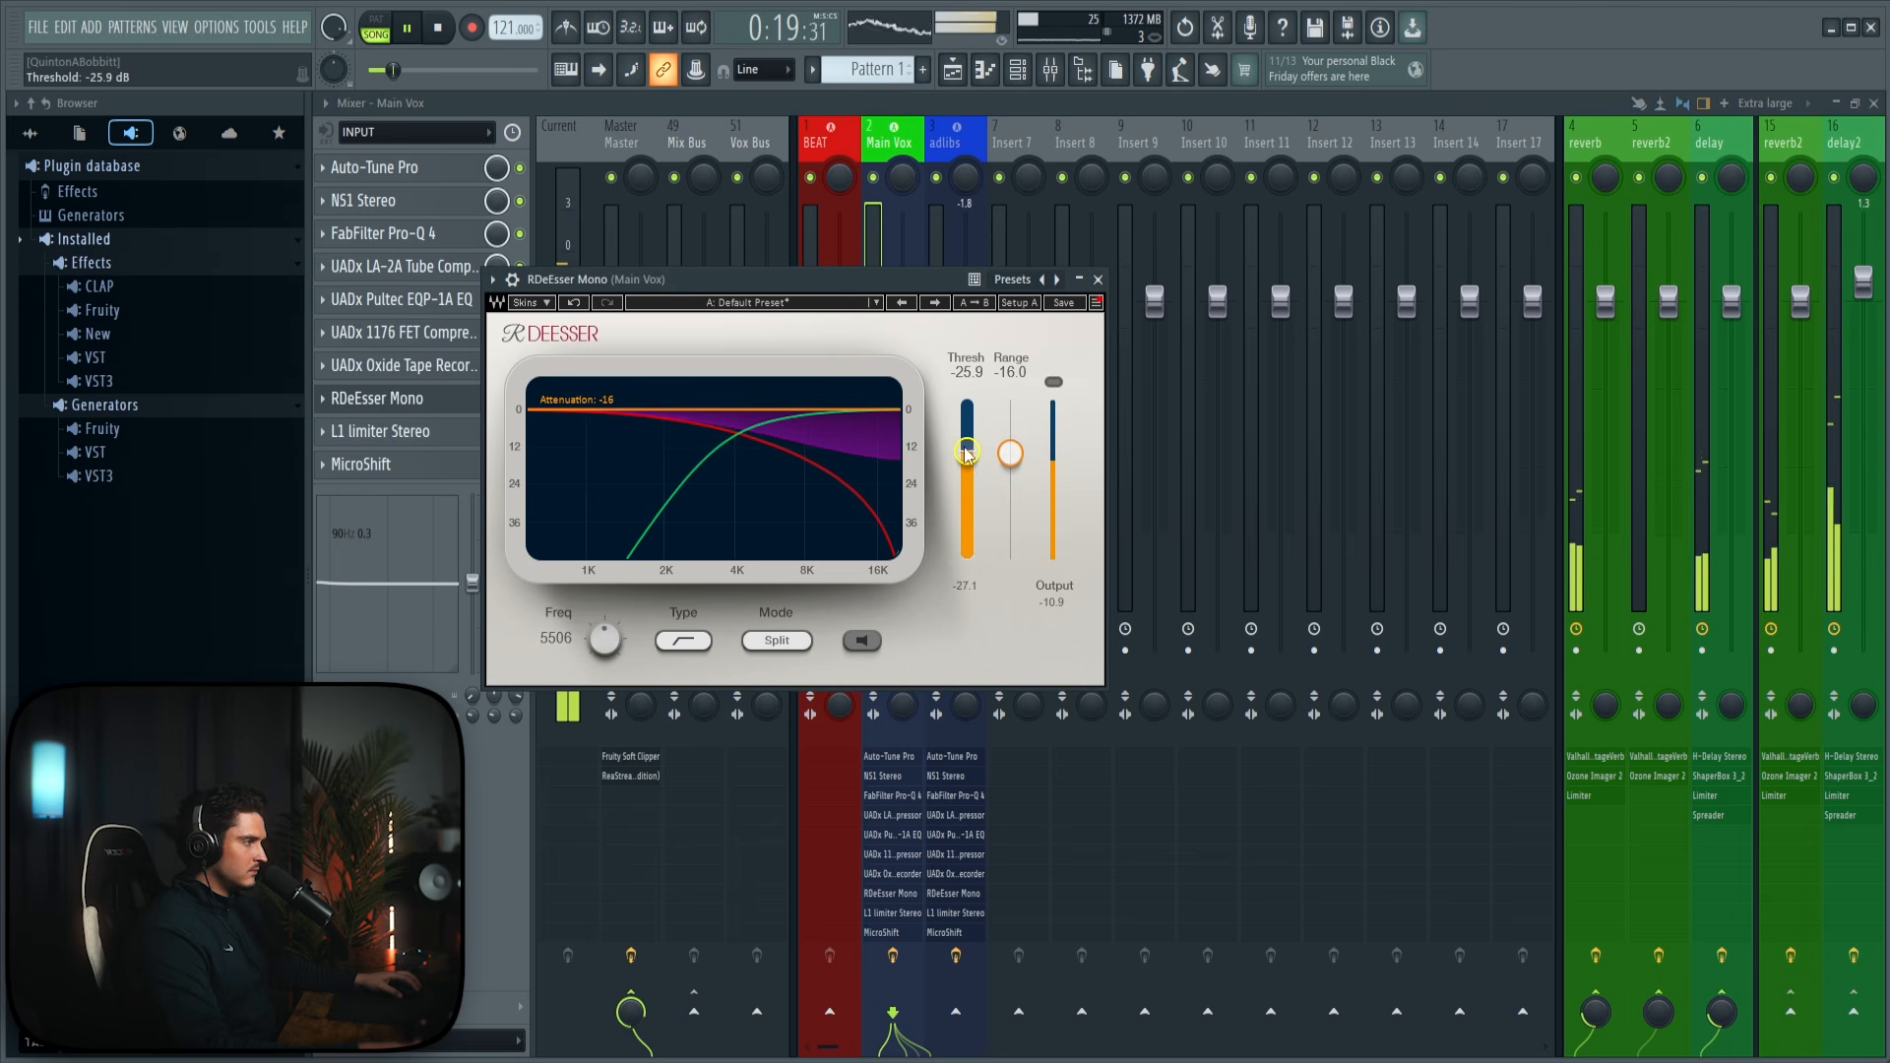
{"action": "left_click", "coordinate": [1100, 284]}
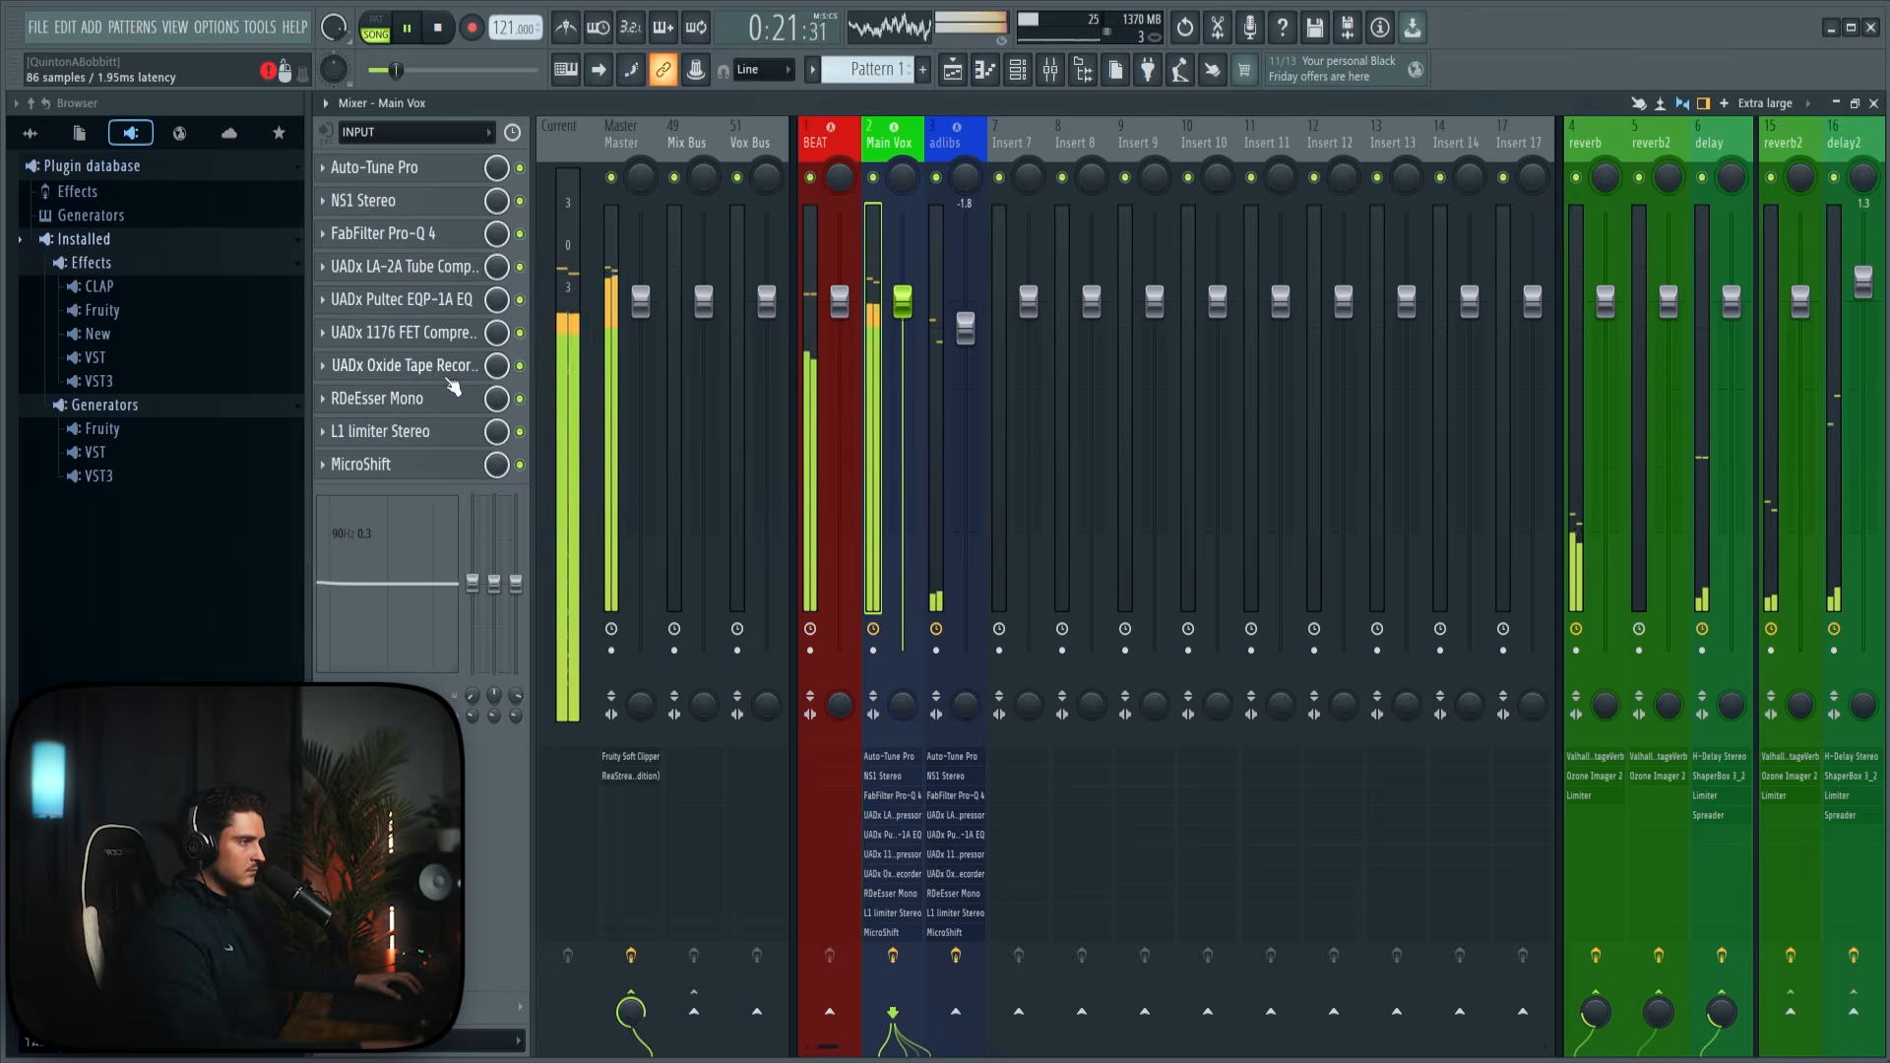
{"action": "left_click", "coordinate": [404, 365]}
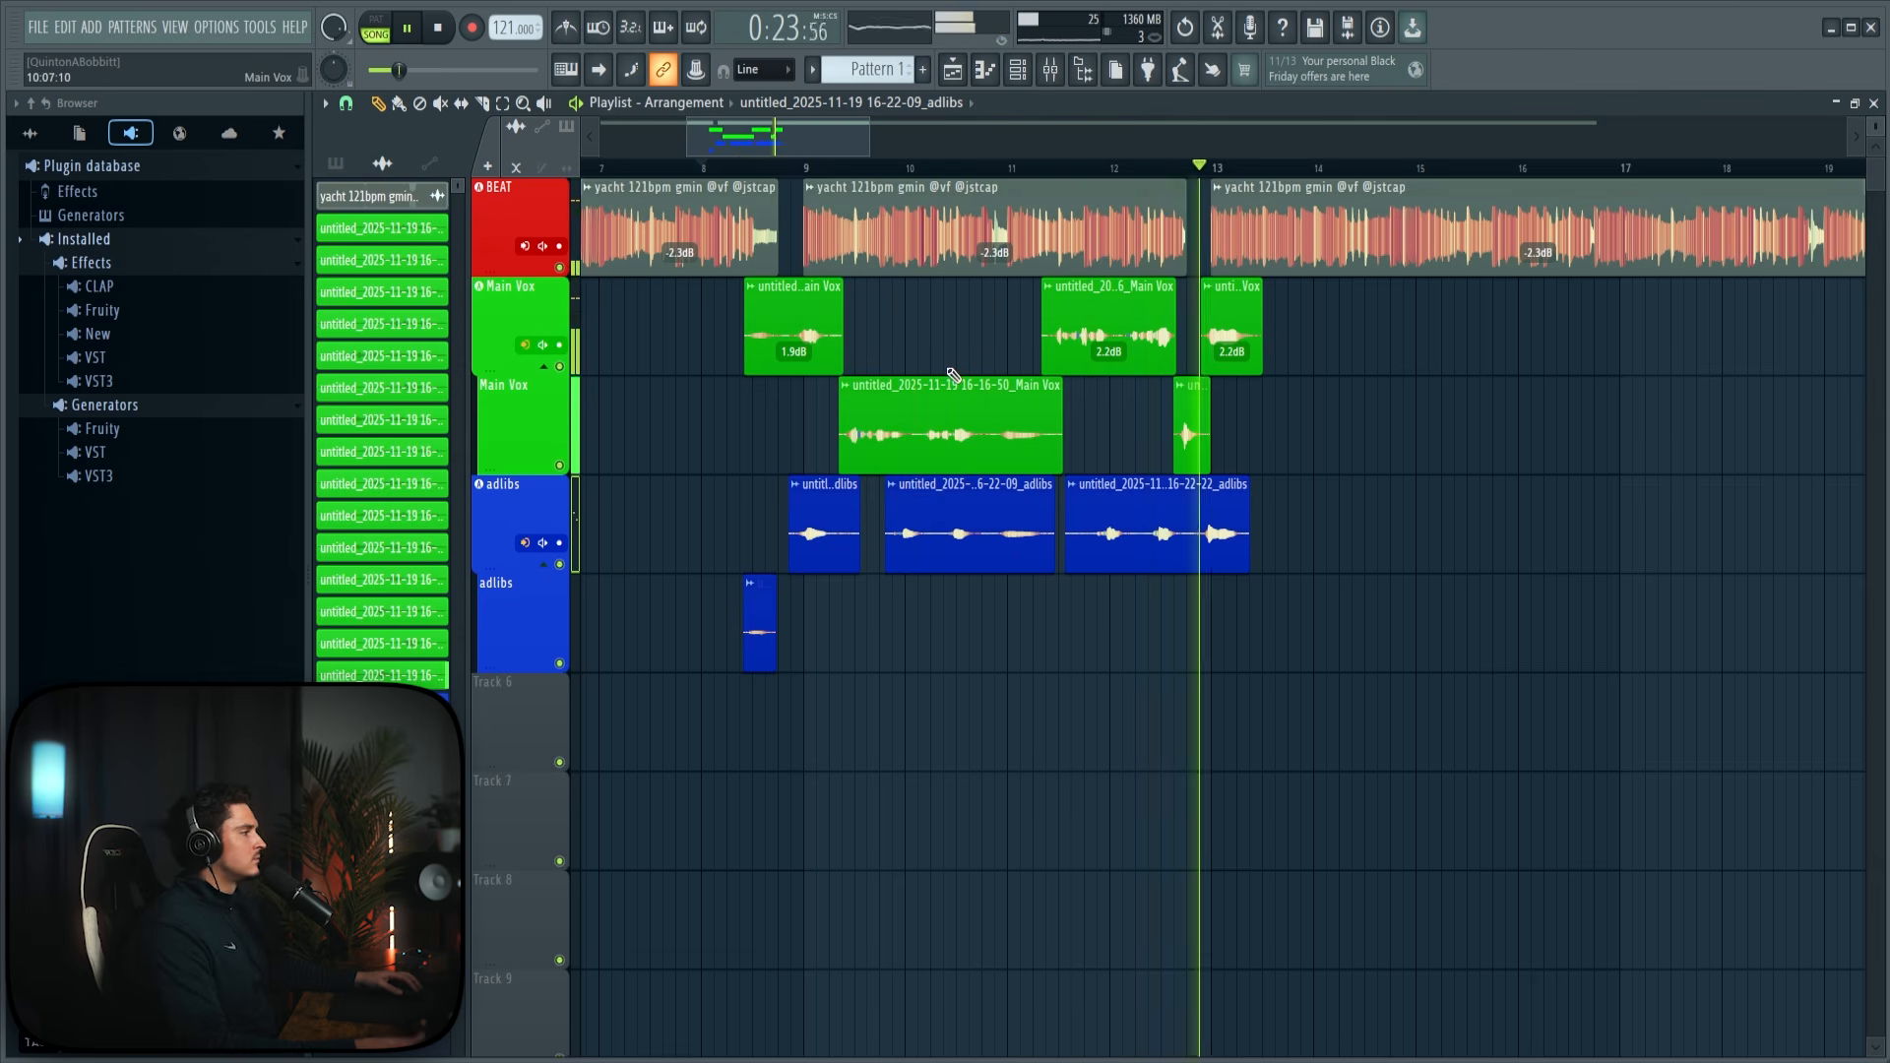
{"action": "key", "text": "space"}
Step: Clone the adlibs playlist track with its patterns, audio clips, automations, effects and mixer routing, but without grouped tracks
{"action": "right_click", "coordinate": [505, 499]}
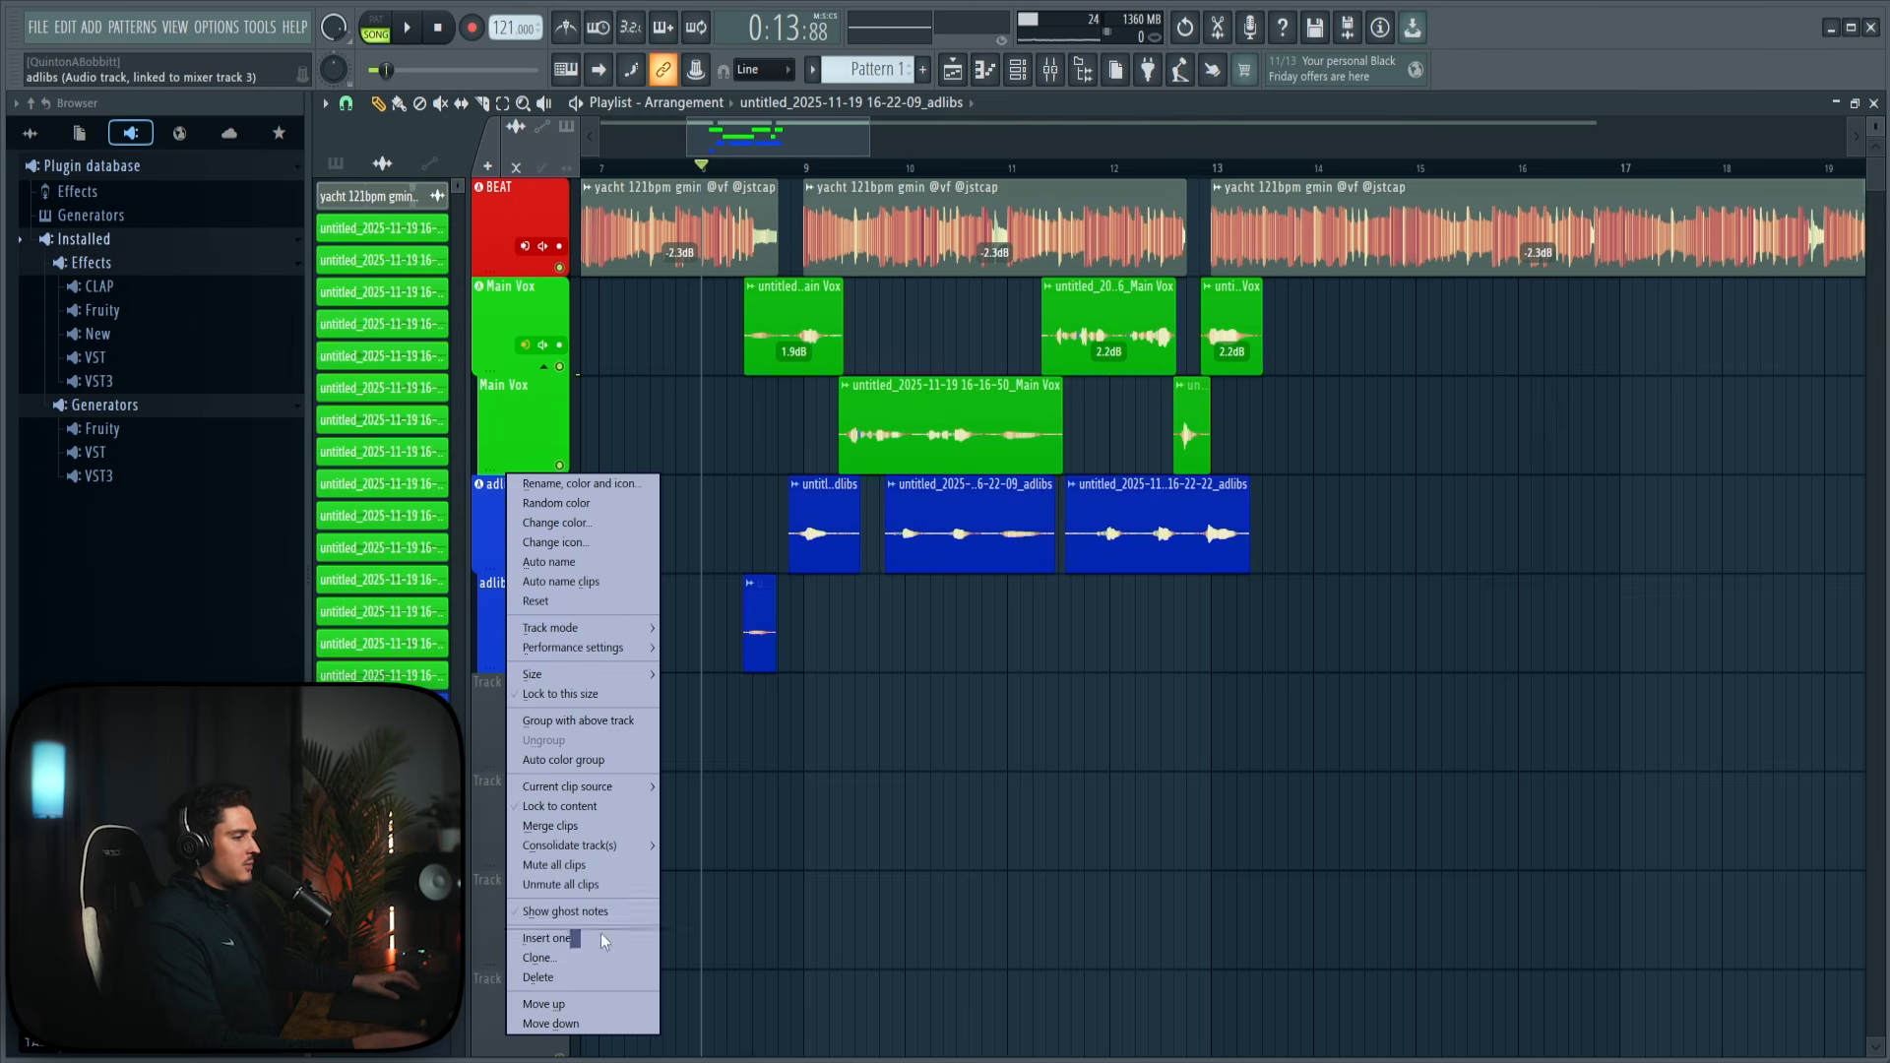
{"action": "left_click", "coordinate": [571, 954]}
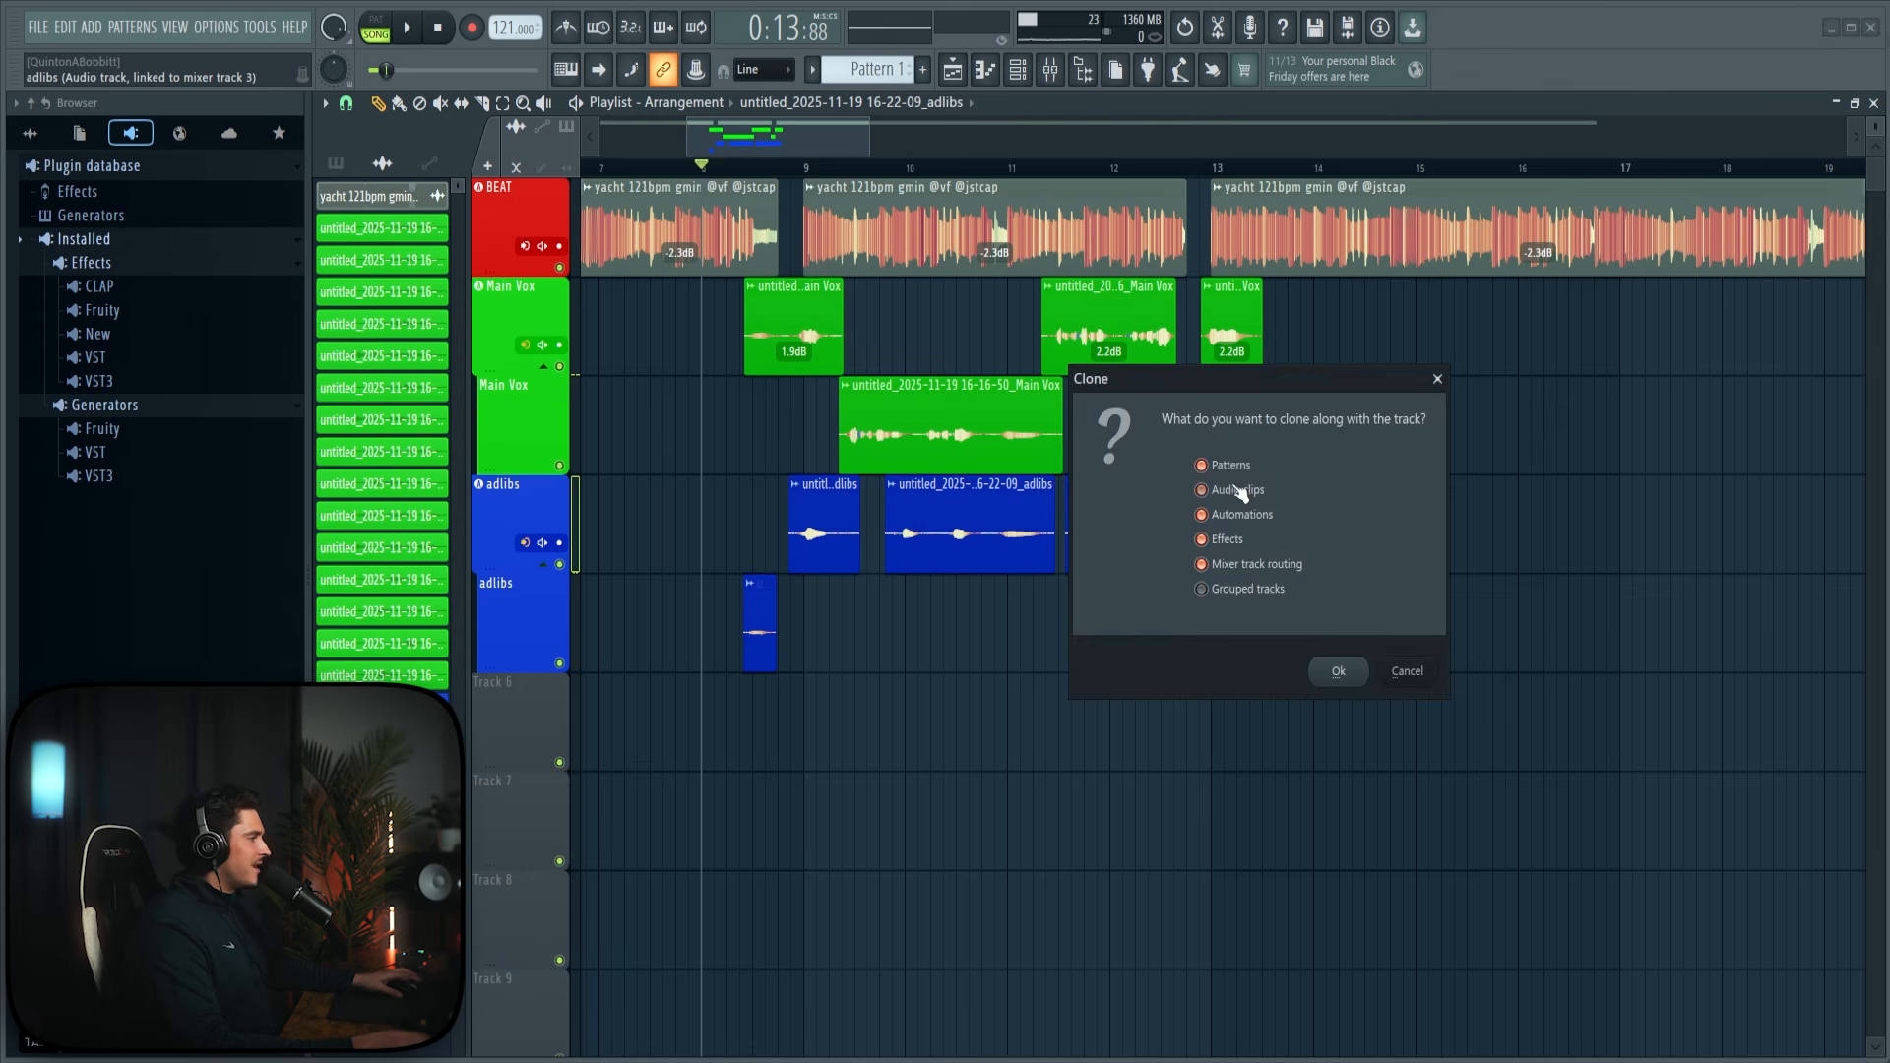
{"action": "left_click", "coordinate": [1359, 677]}
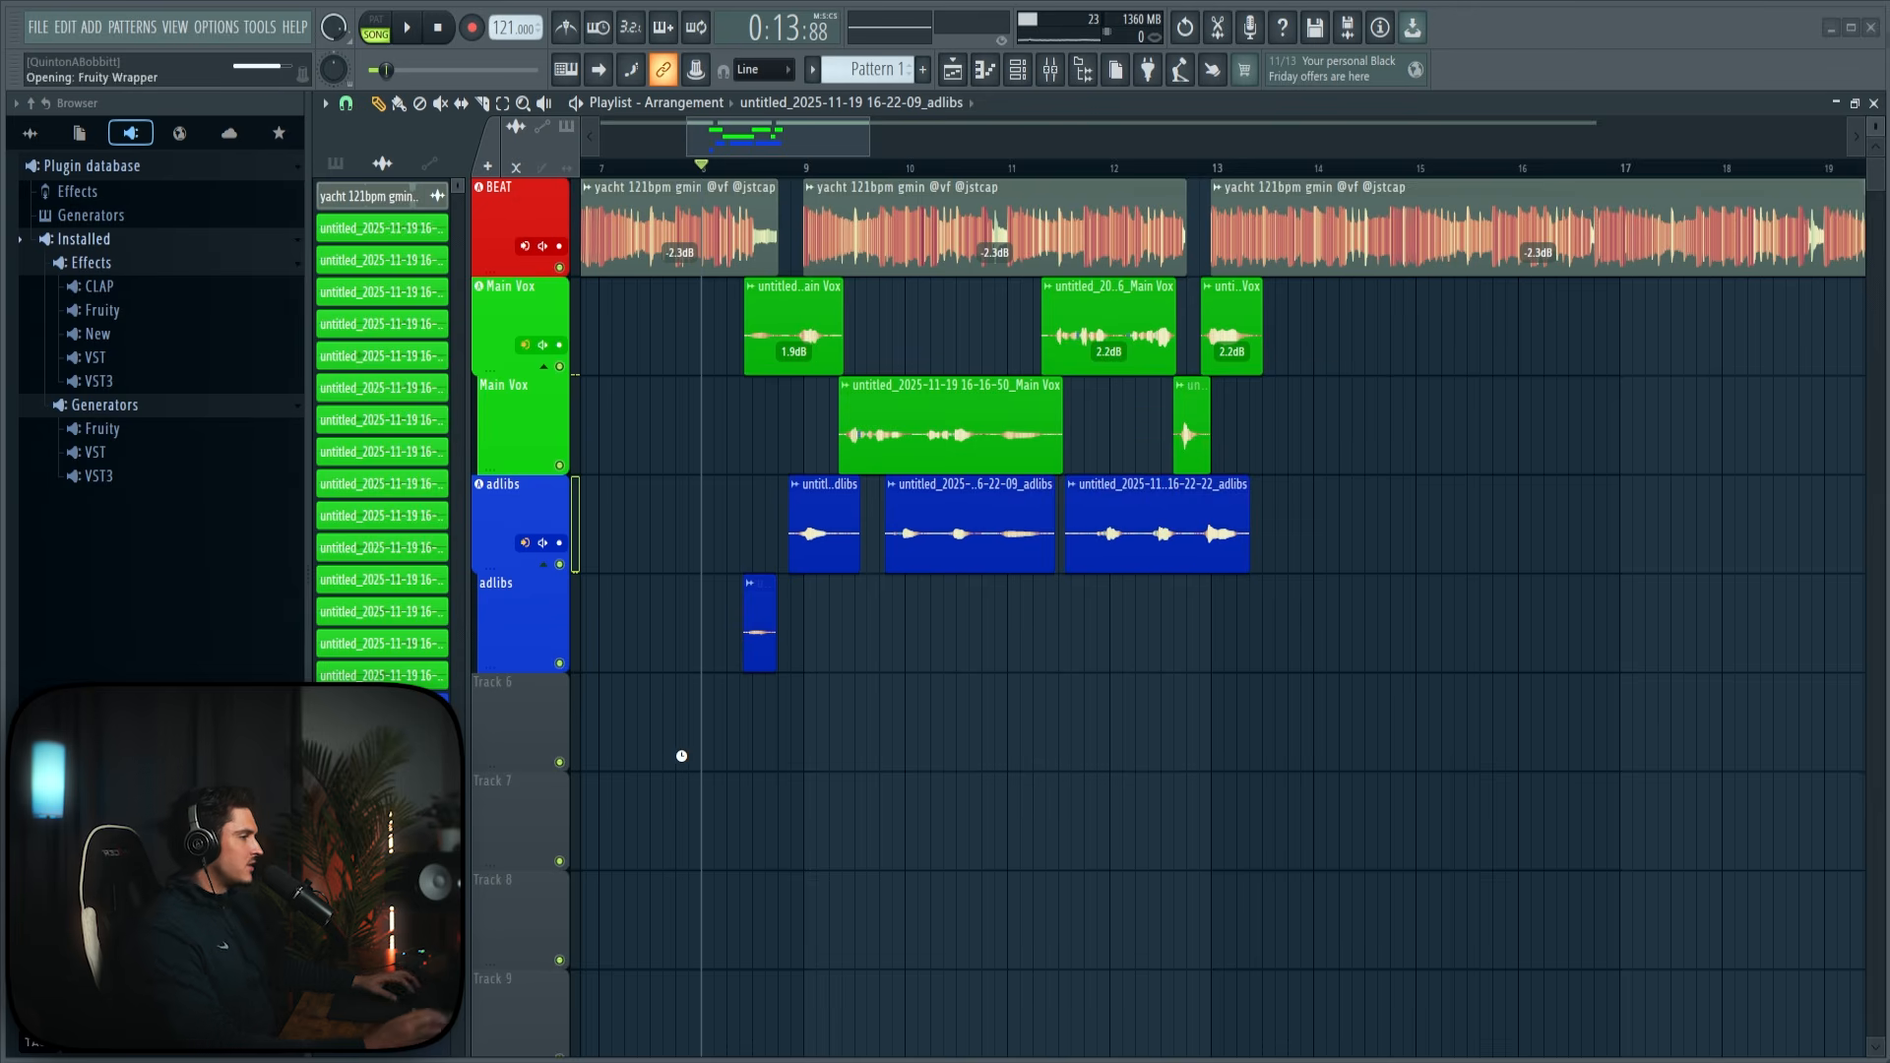
{"action": "left_click", "coordinate": [1030, 1030]}
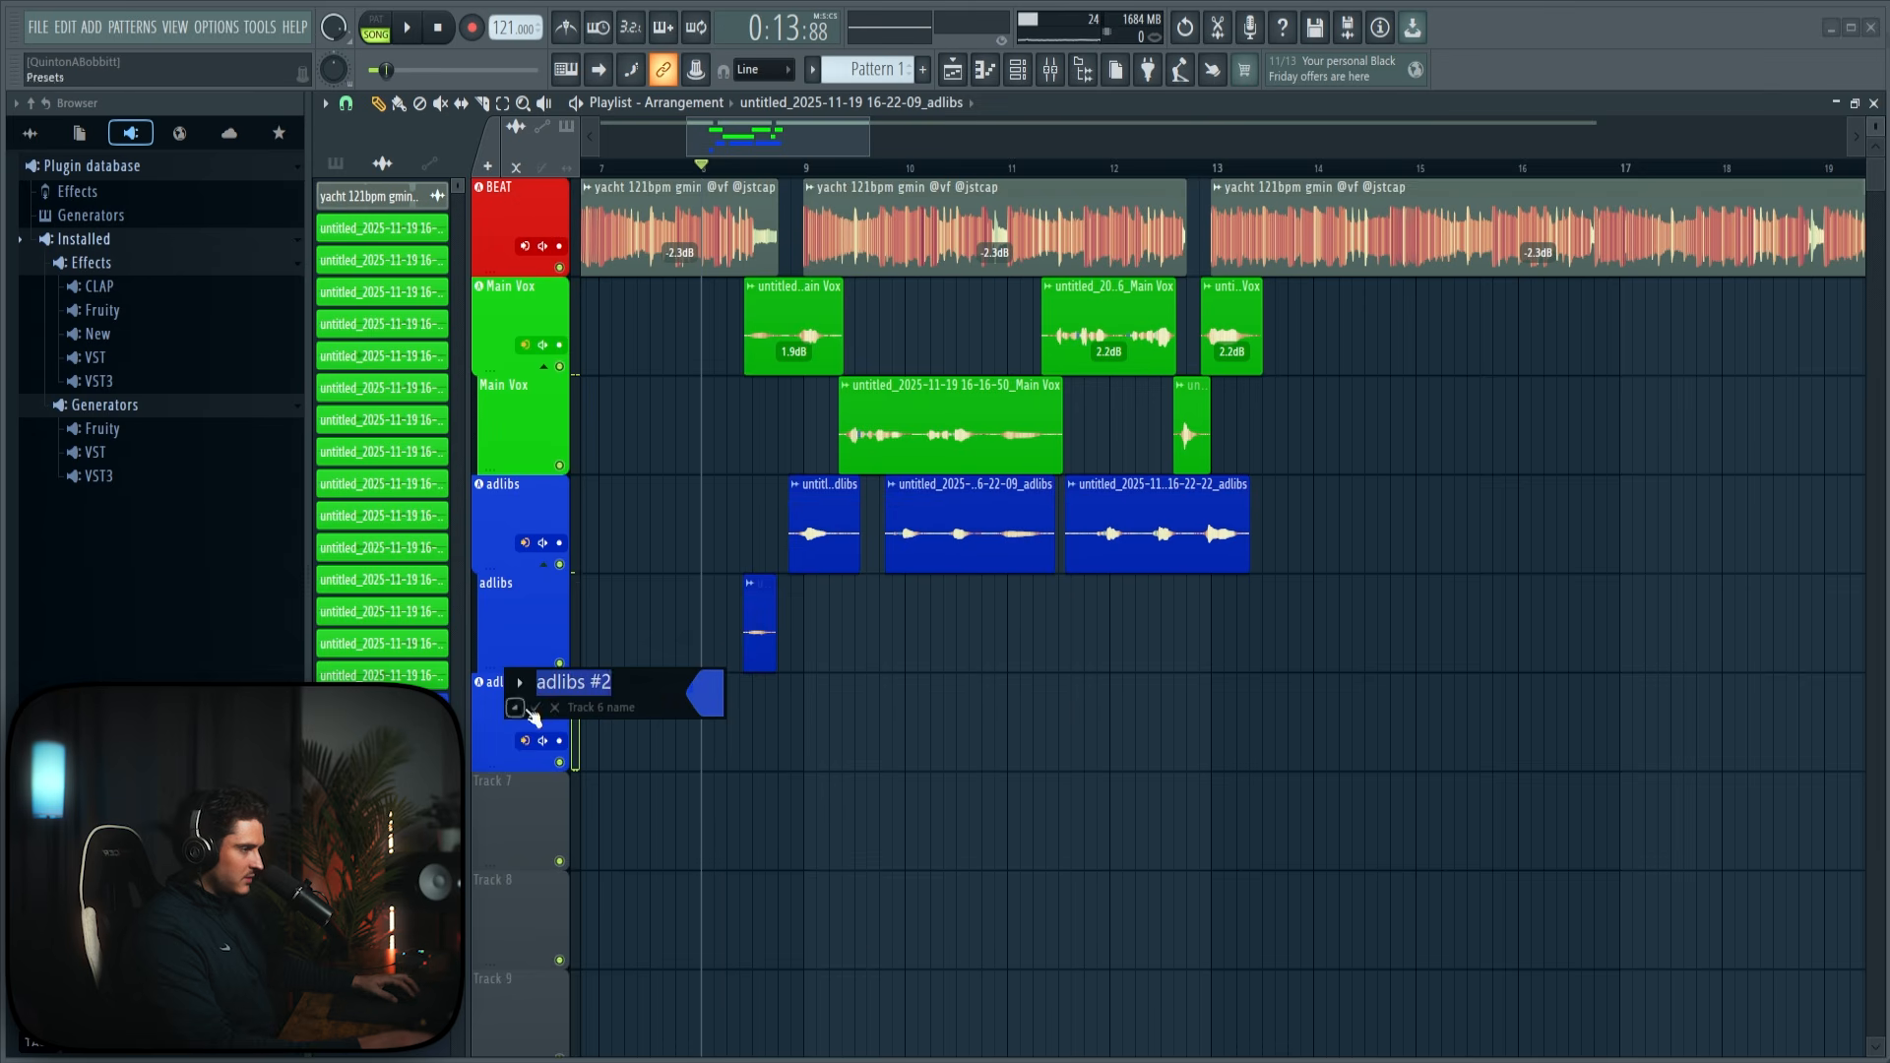
{"action": "key", "text": "Return"}
Step: Arm the adlibs #2 track and record a long ad-lib take between about bars 9 and 13
{"action": "left_click", "coordinate": [1053, 71]}
{"action": "left_click", "coordinate": [1053, 71]}
{"action": "left_click", "coordinate": [559, 741]}
{"action": "key", "text": "space"}
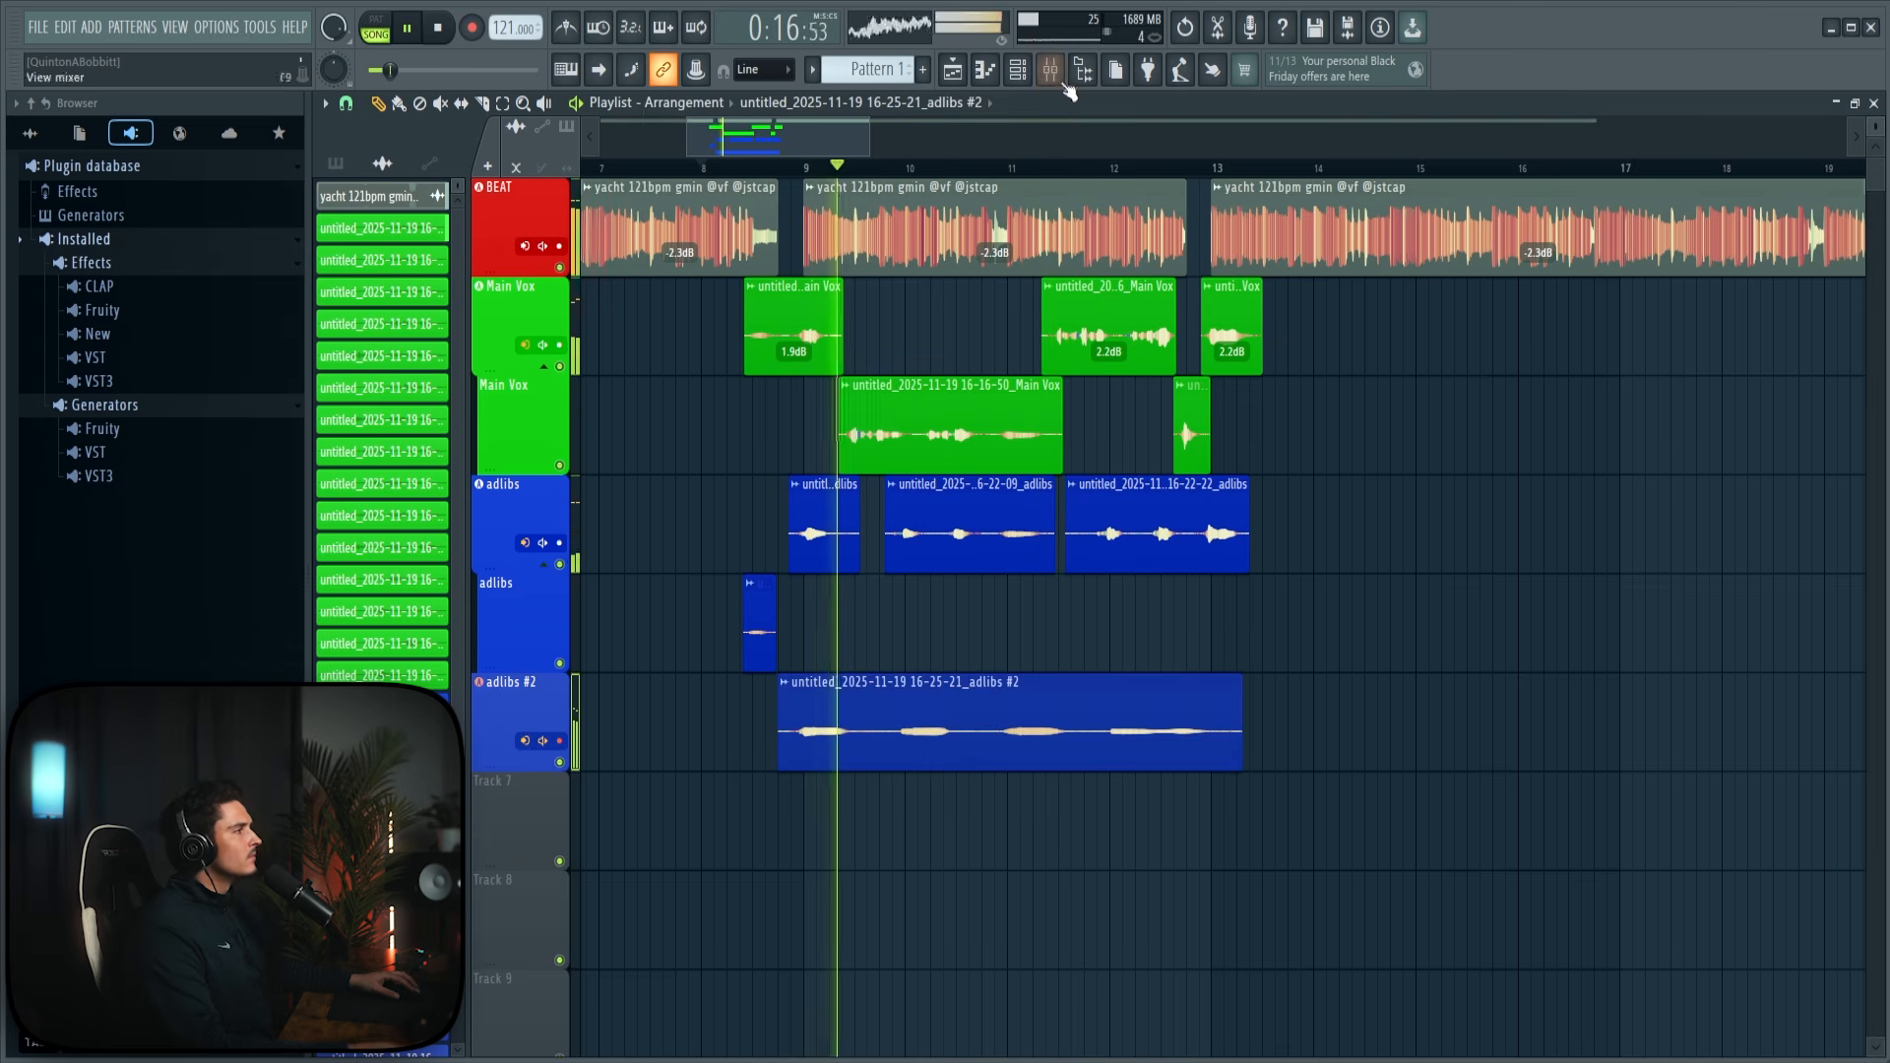
Step: Lower the adlibs #2 mixer fader to -7.2 dB and pan the track to the right
{"action": "left_click", "coordinate": [1051, 71]}
{"action": "left_click_drag", "start_coordinate": [1029, 363], "coordinate": [1029, 414]}
{"action": "left_click_drag", "start_coordinate": [1029, 177], "coordinate": [1029, 133]}
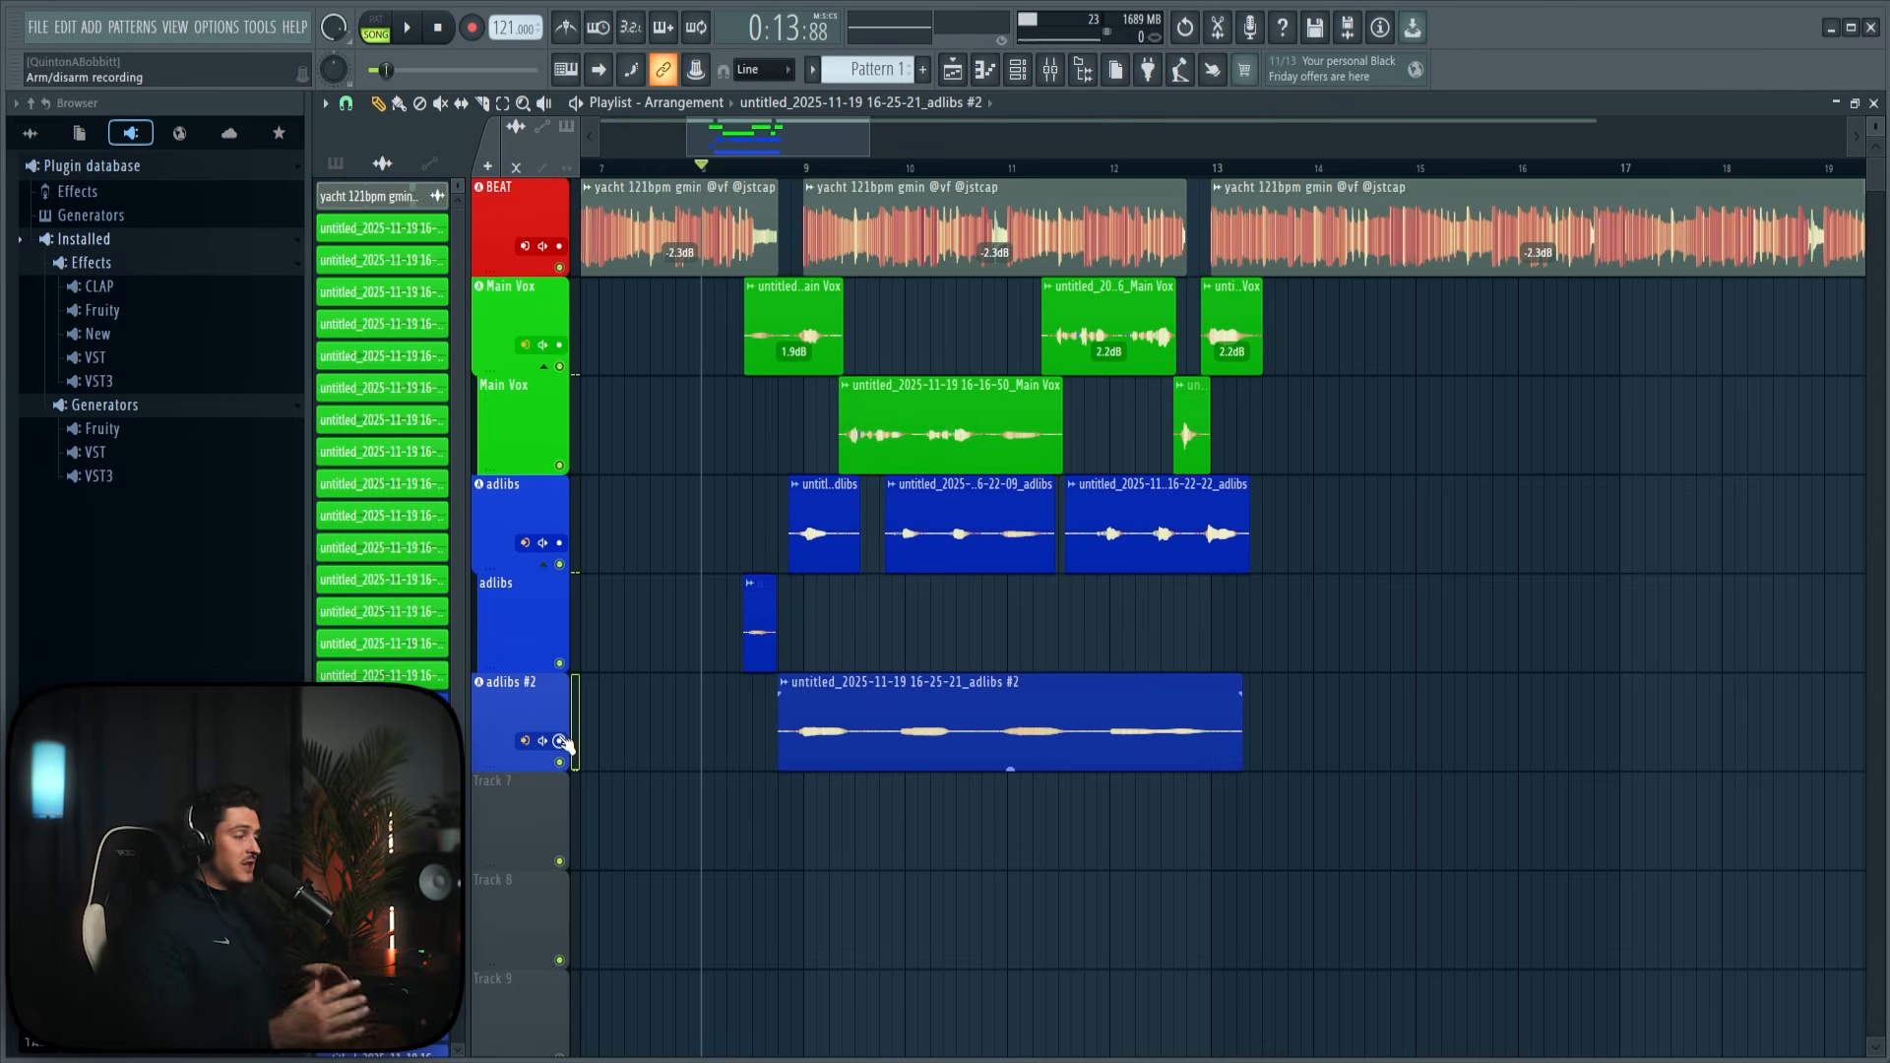
{"action": "key", "text": "space"}
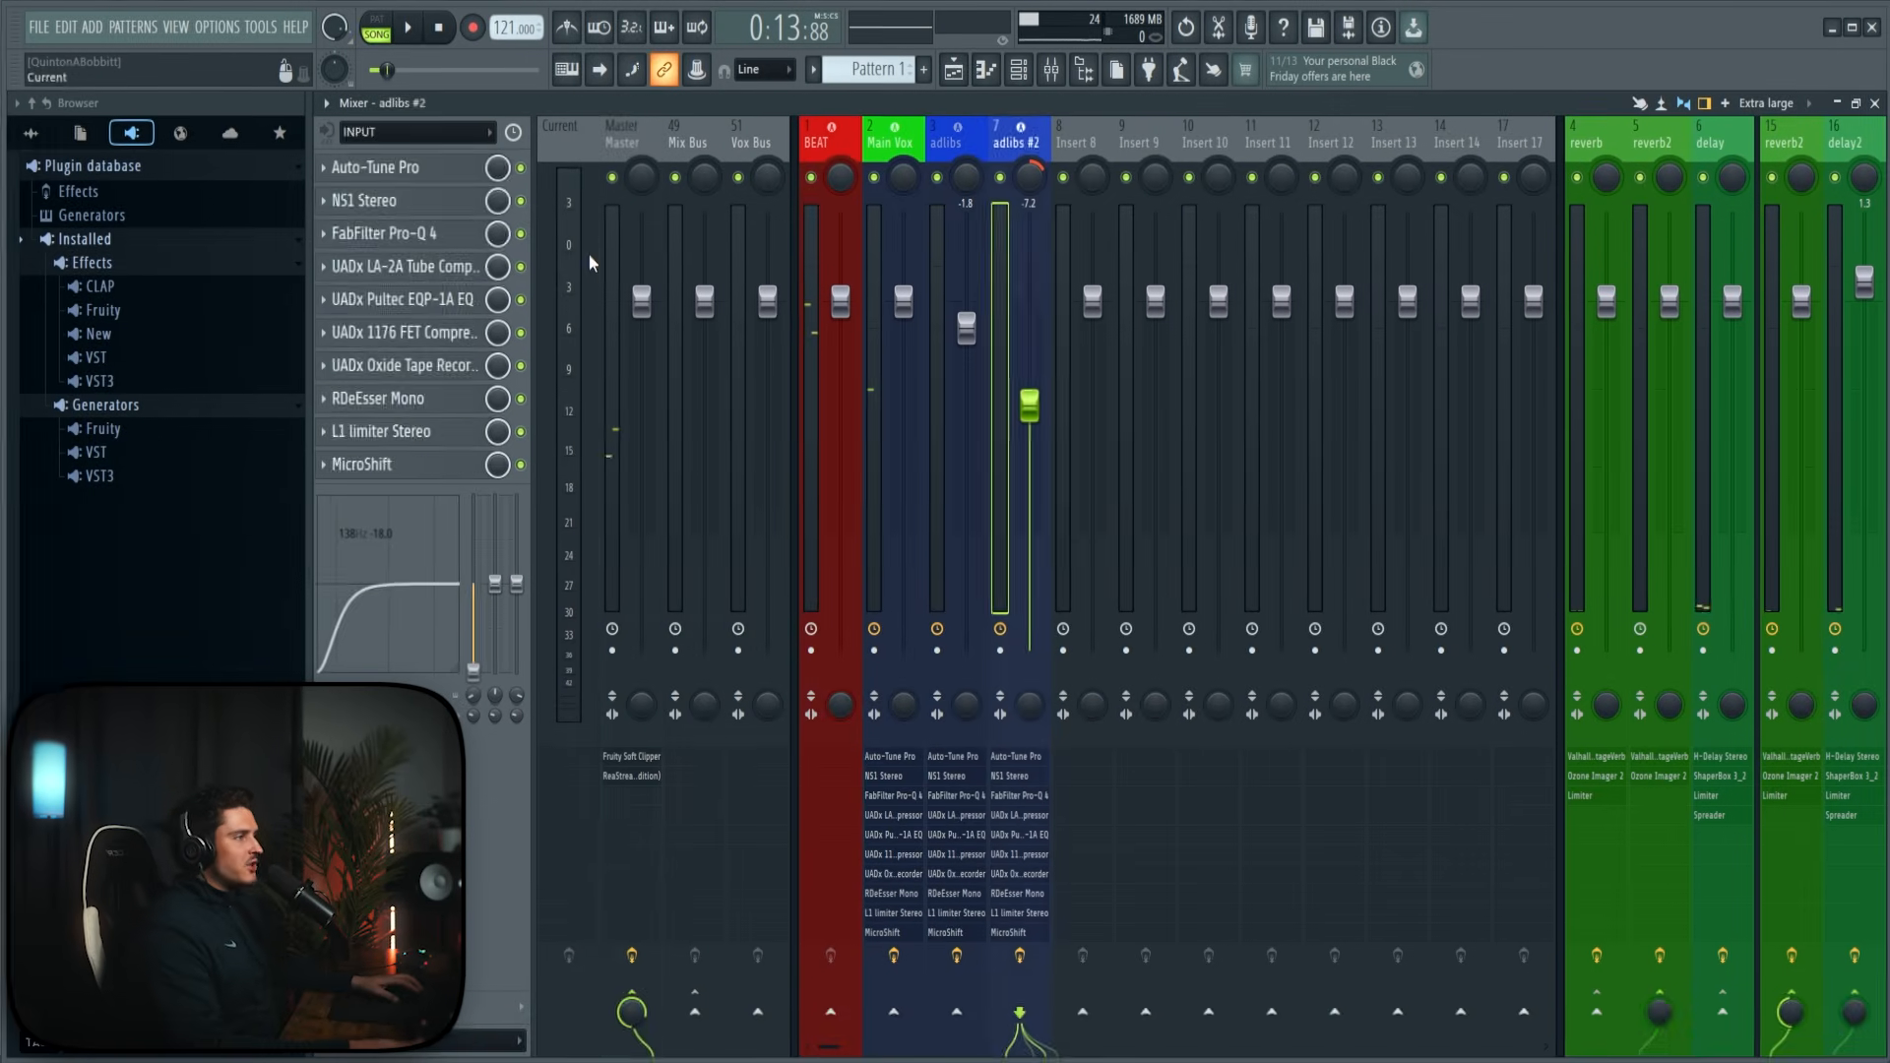
Step: Delete Fruity Soft Clipper from slot 9 of the Master track and load StandardCLIP in its place
{"action": "left_click", "coordinate": [603, 244]}
{"action": "left_click", "coordinate": [328, 441]}
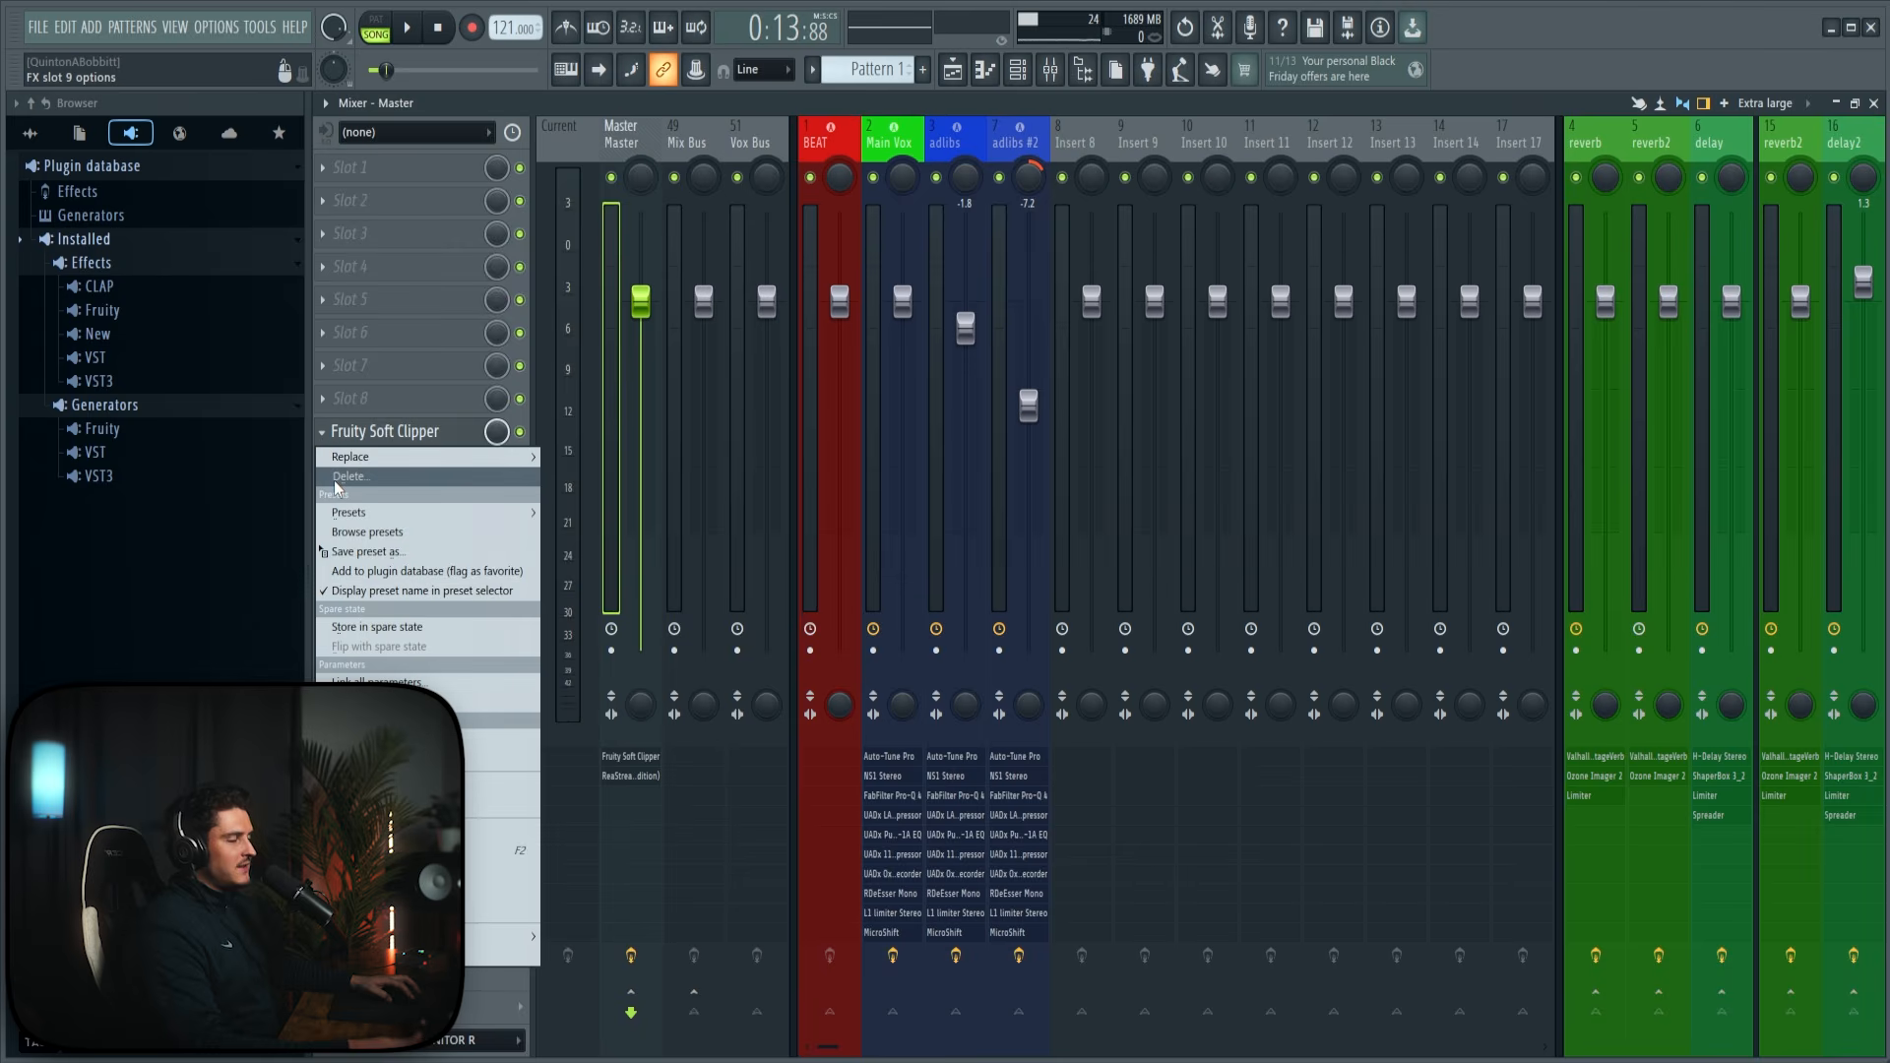
{"action": "left_click", "coordinate": [351, 476]}
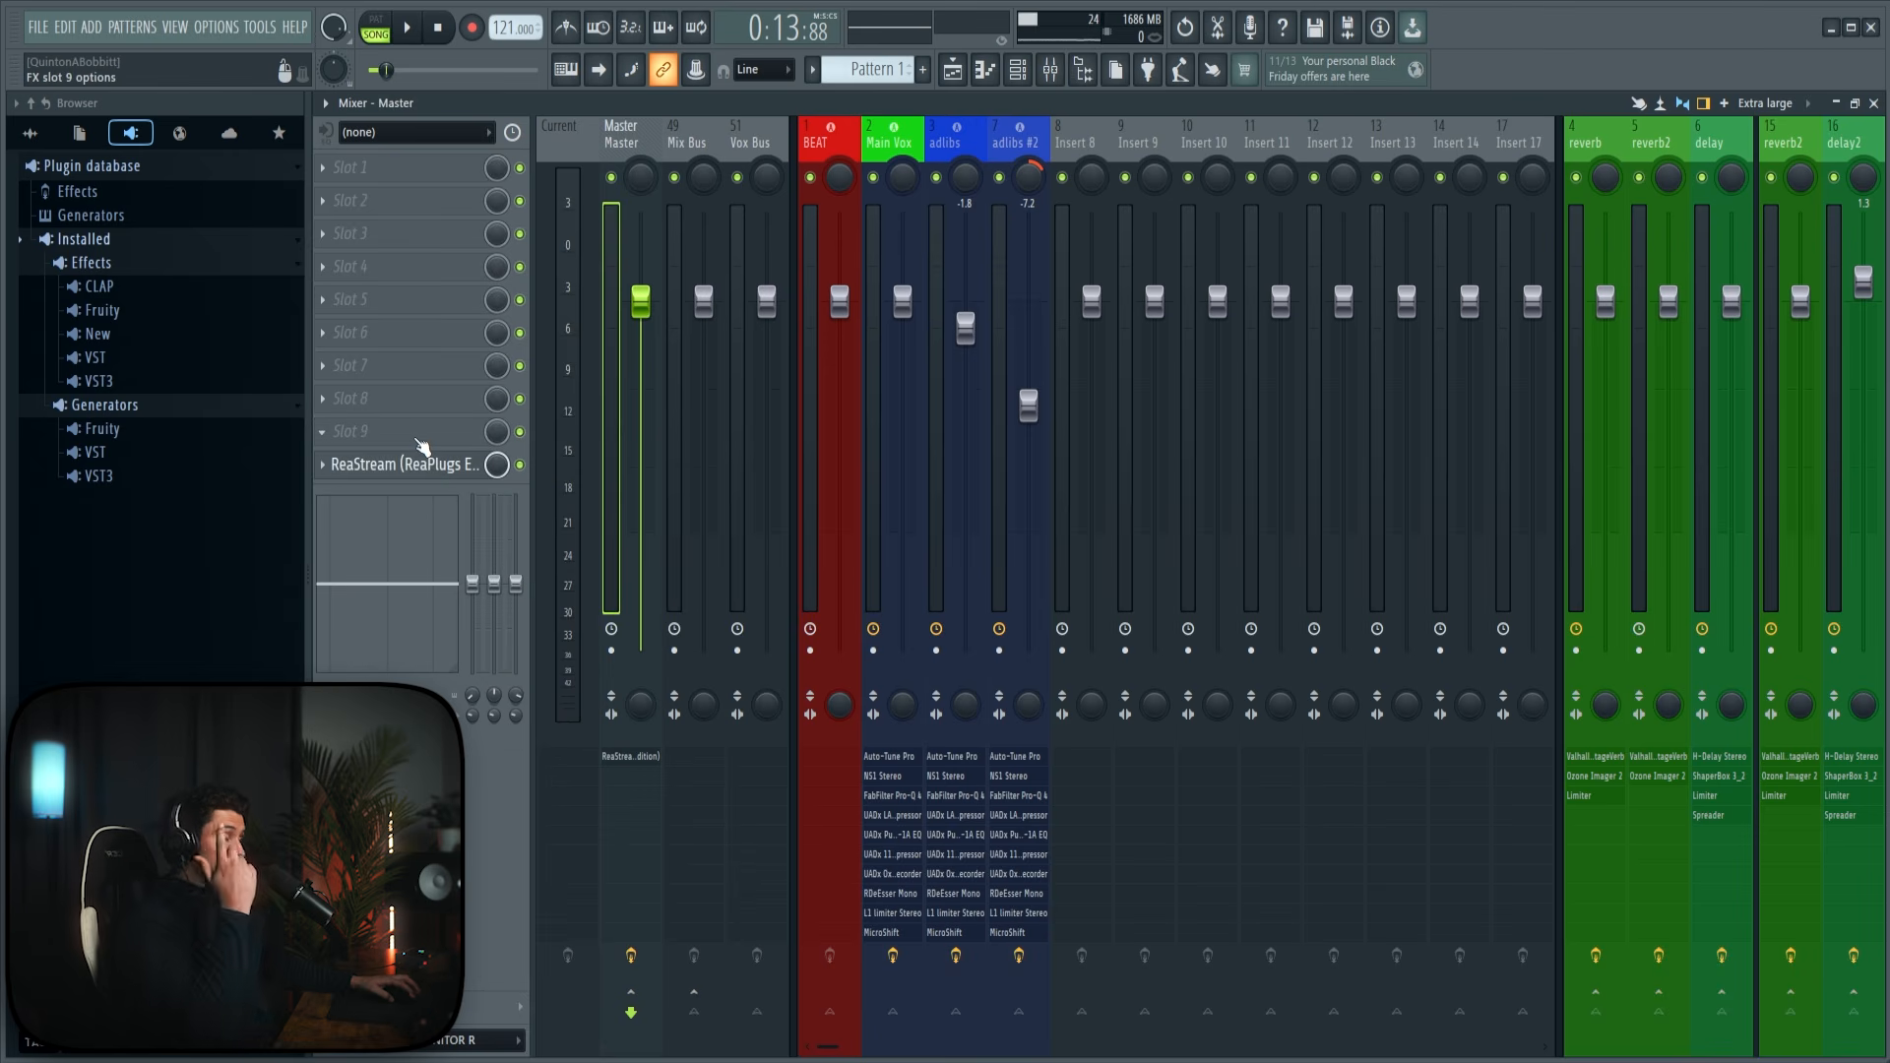
{"action": "left_click", "coordinate": [423, 448]}
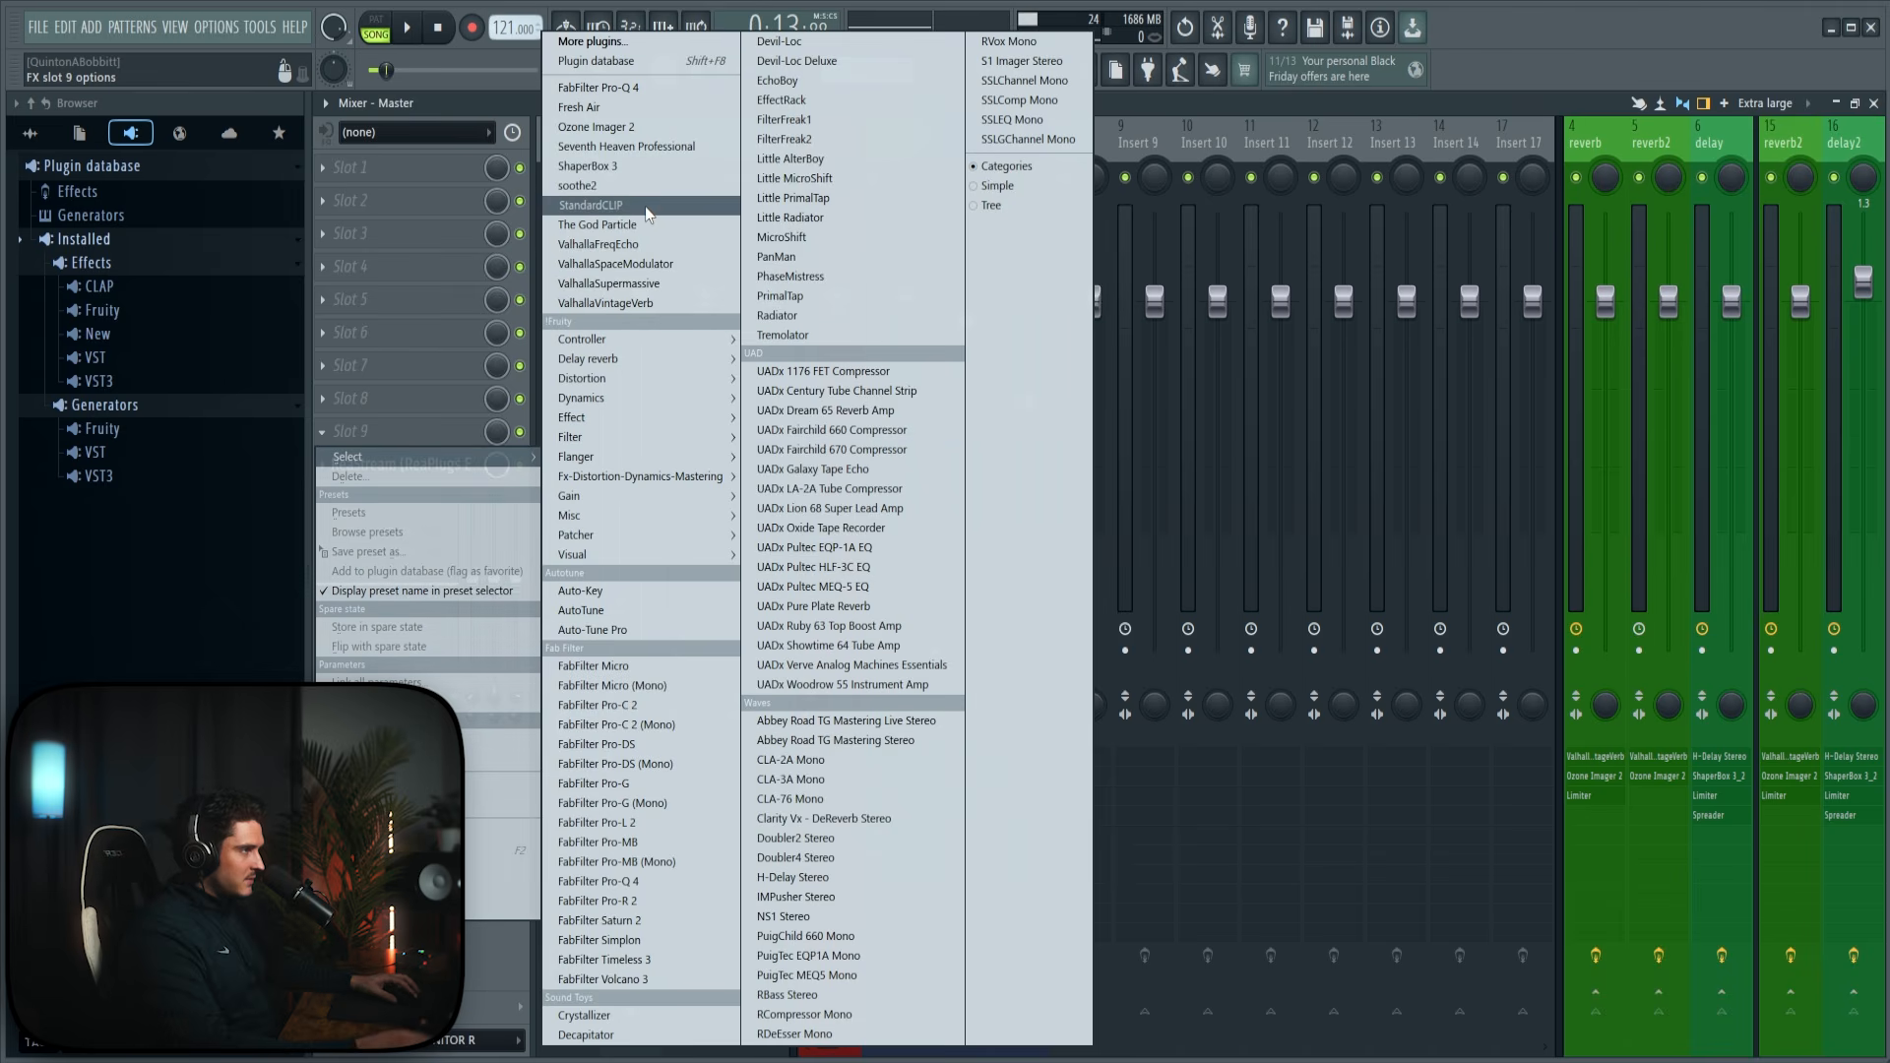
{"action": "left_click", "coordinate": [591, 205]}
{"action": "left_click_drag", "start_coordinate": [705, 260], "coordinate": [911, 264]}
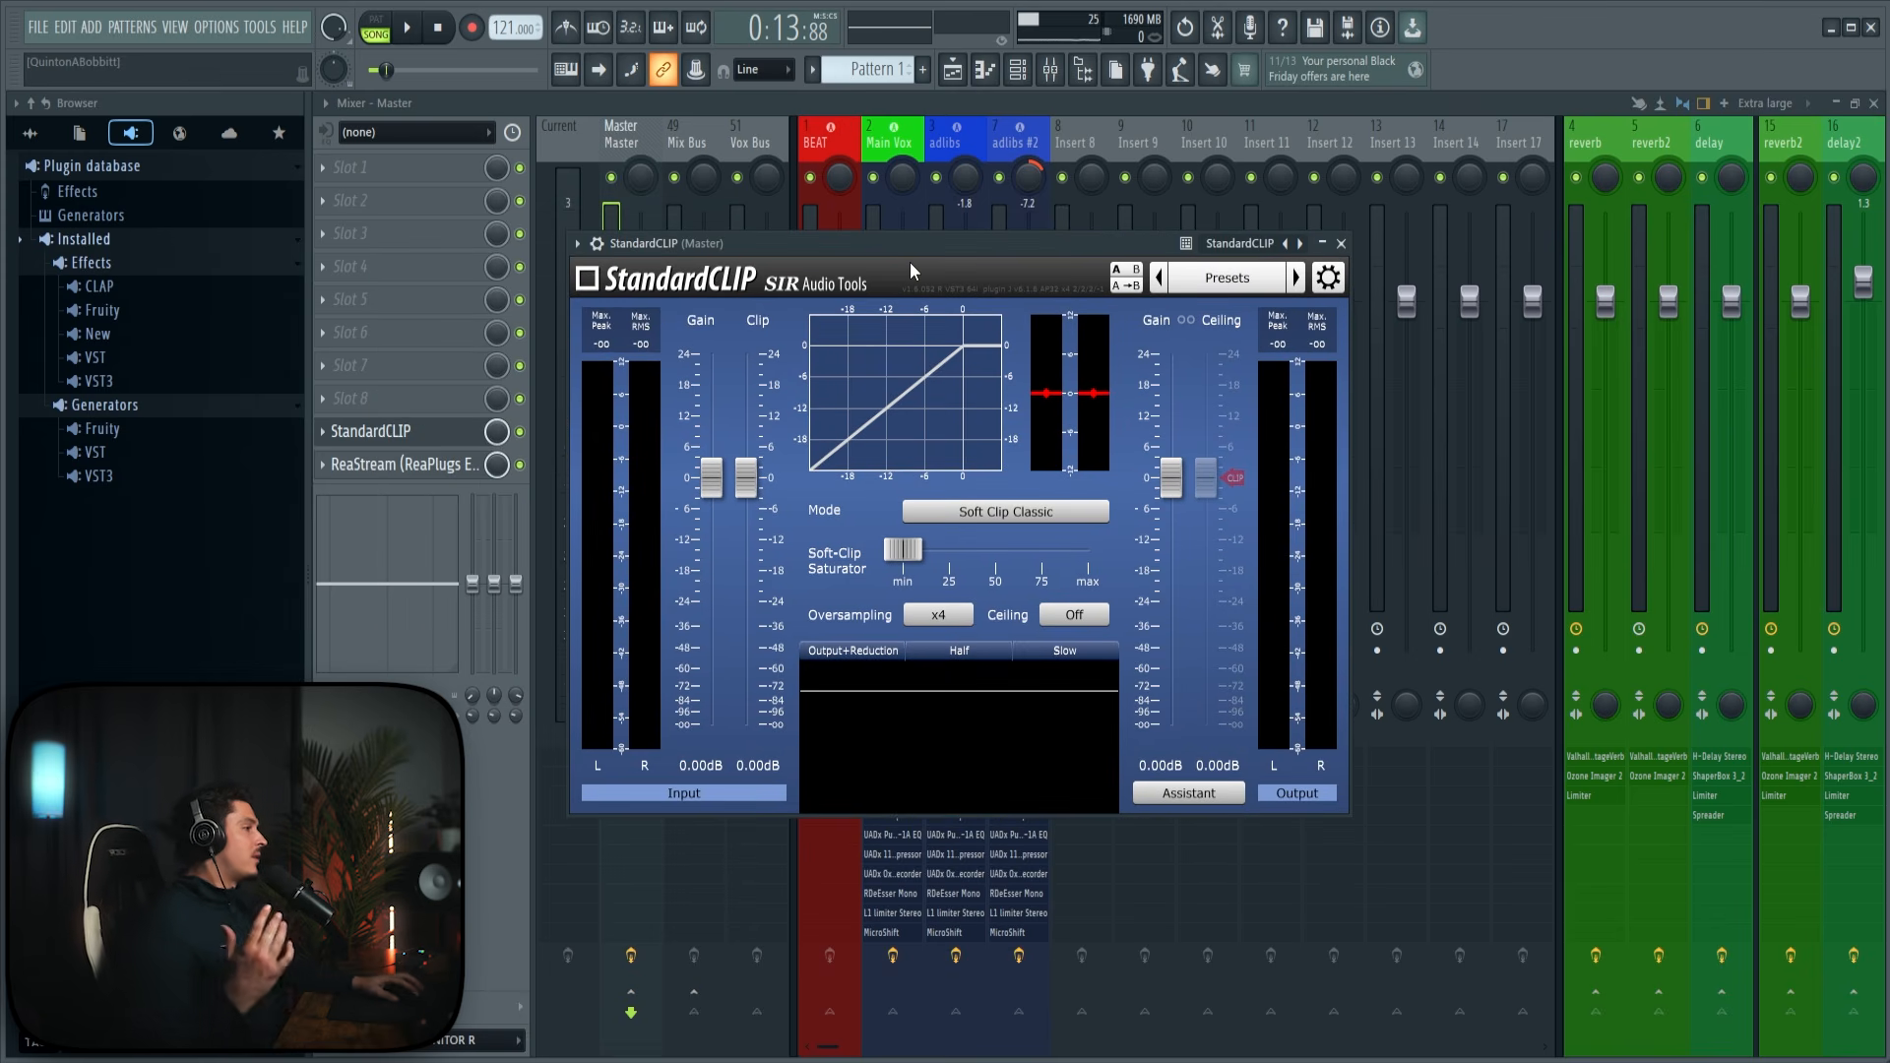
{"action": "left_click", "coordinate": [1345, 246]}
Step: Load IMPusher Stereo and Abbey Road TG Mastering Stereo into the first two effect slots of the Master track
{"action": "left_click", "coordinate": [416, 183]}
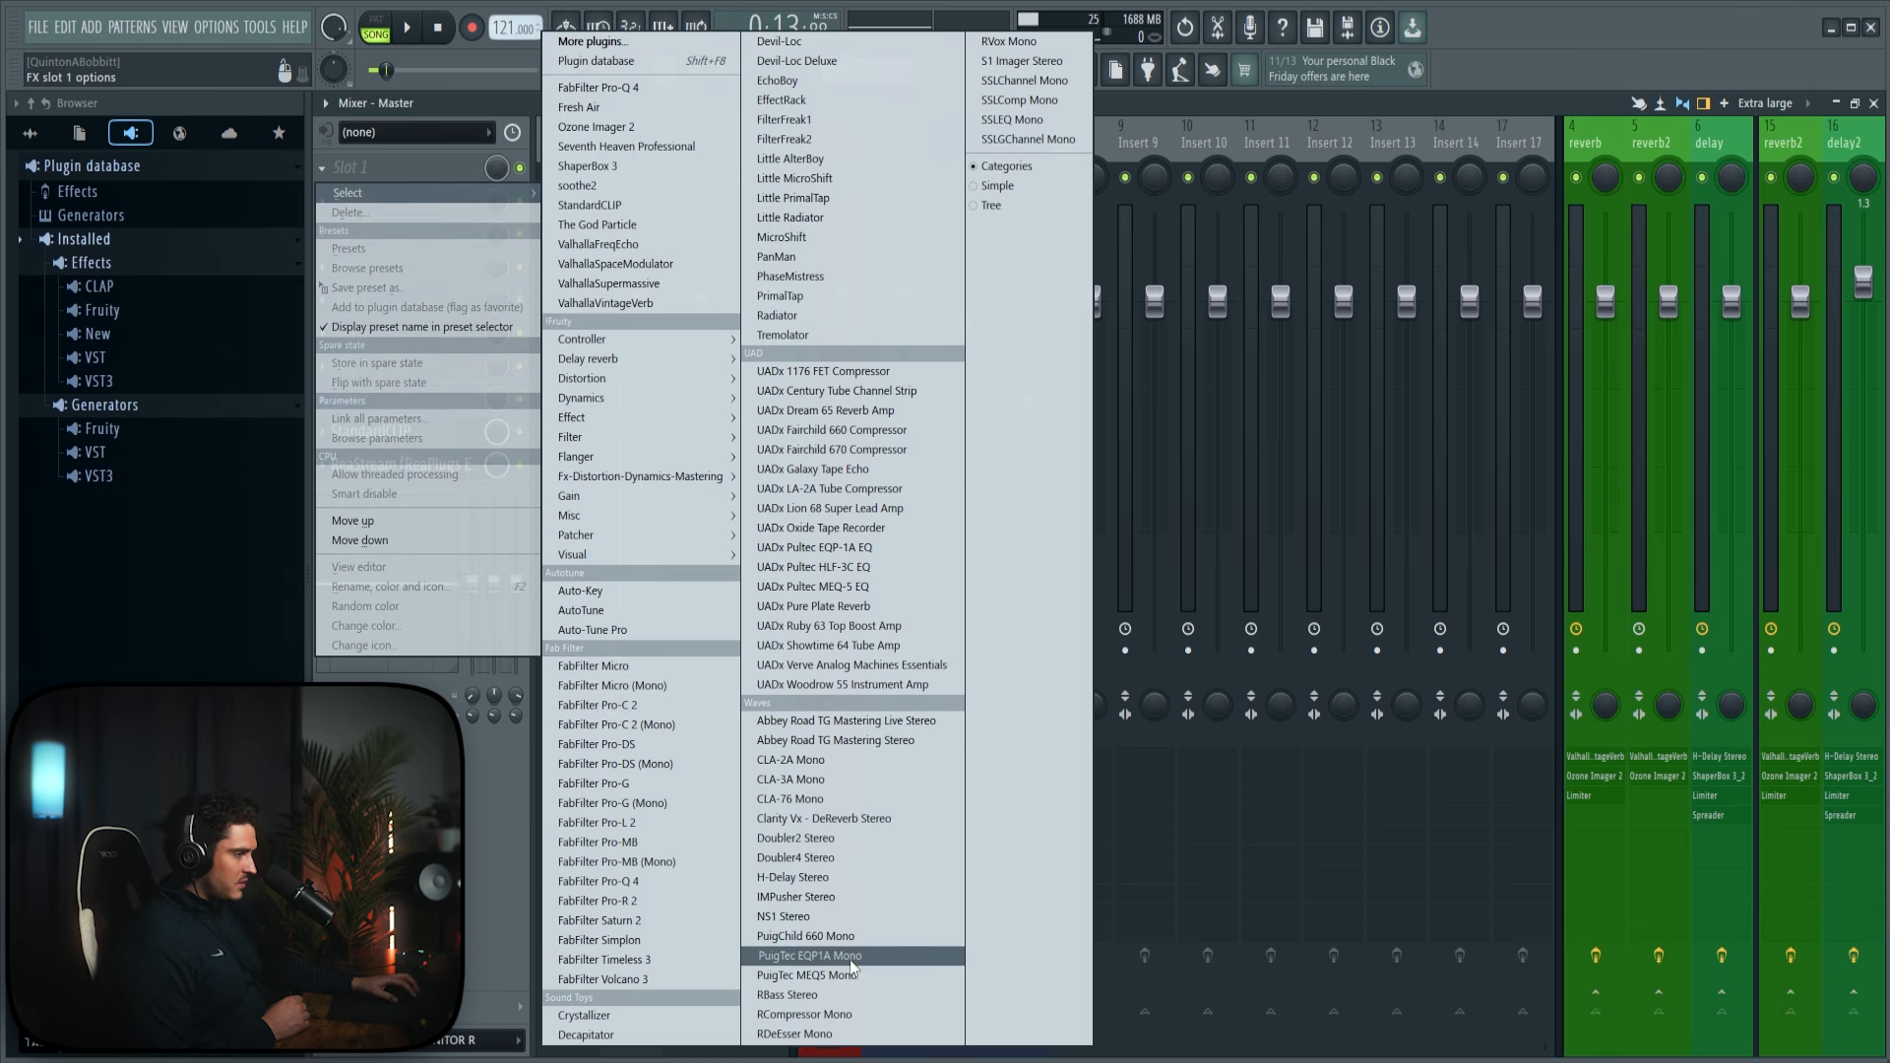
{"action": "left_click", "coordinate": [793, 897]}
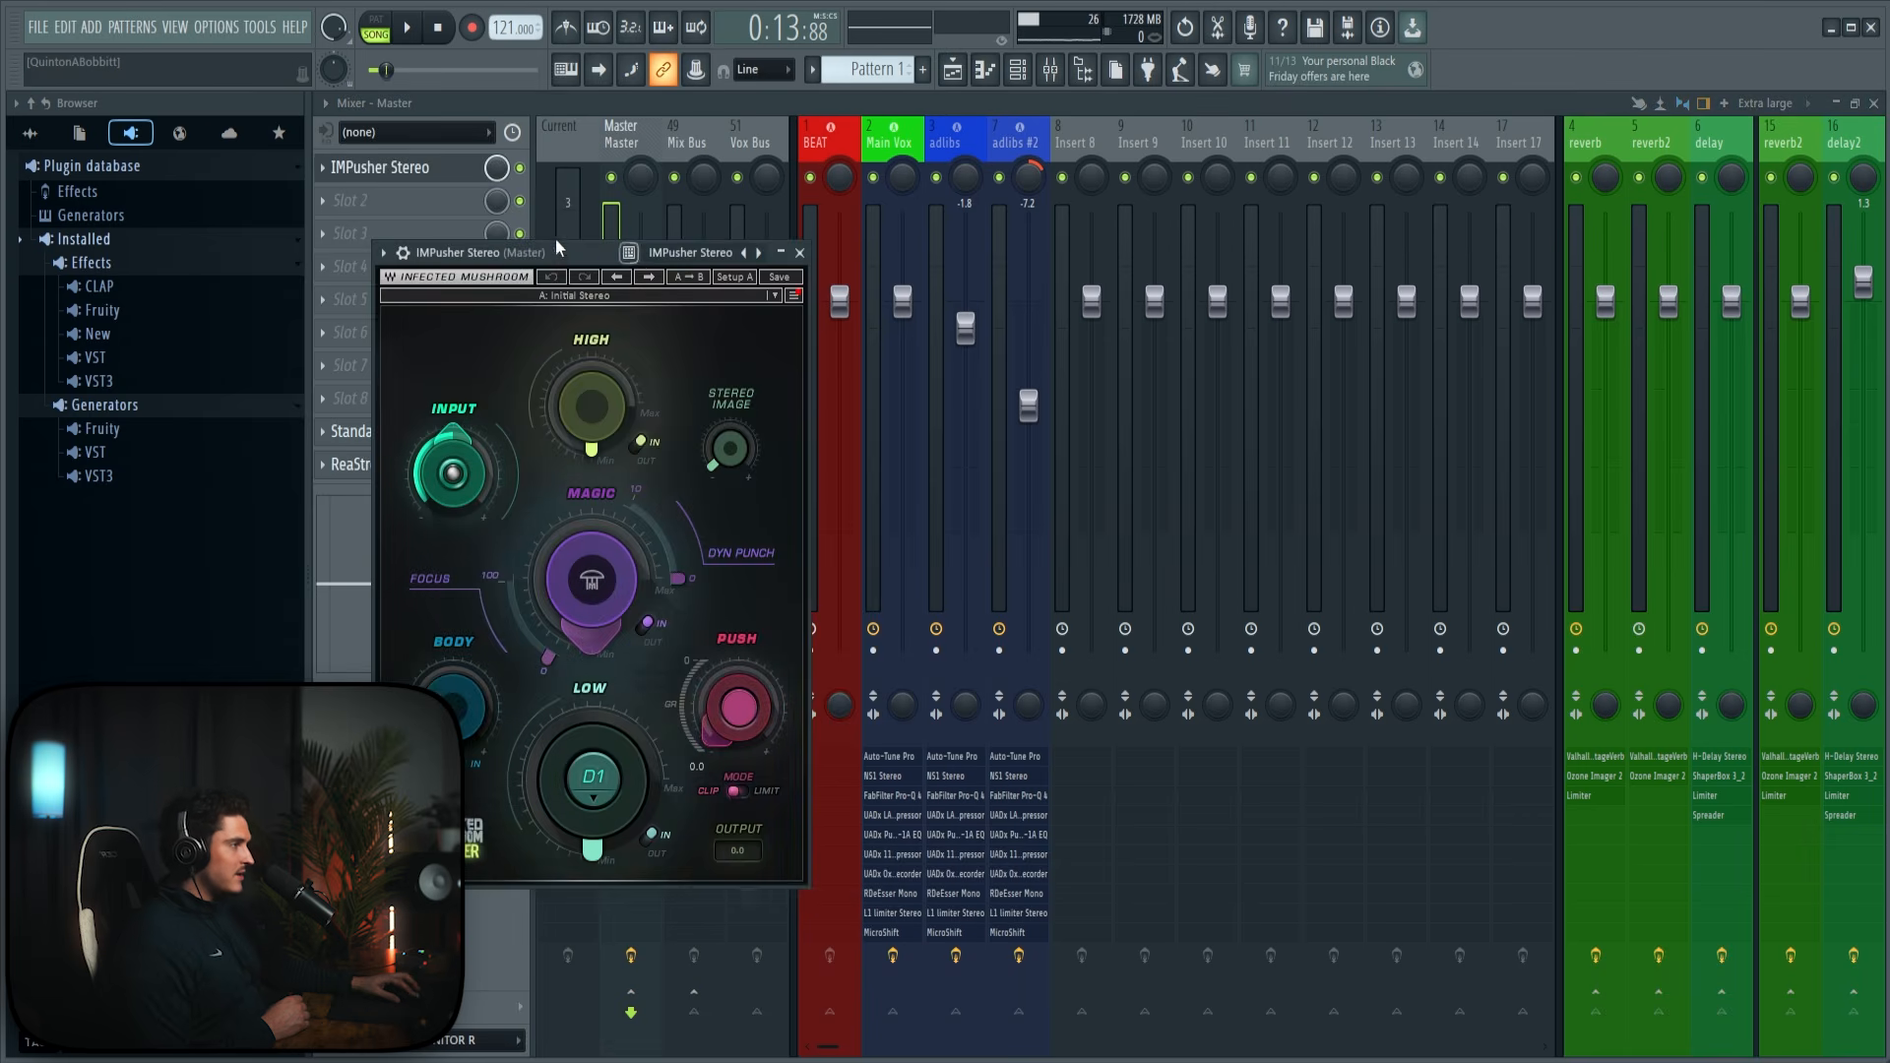
{"action": "left_click_drag", "start_coordinate": [557, 247], "coordinate": [752, 231]}
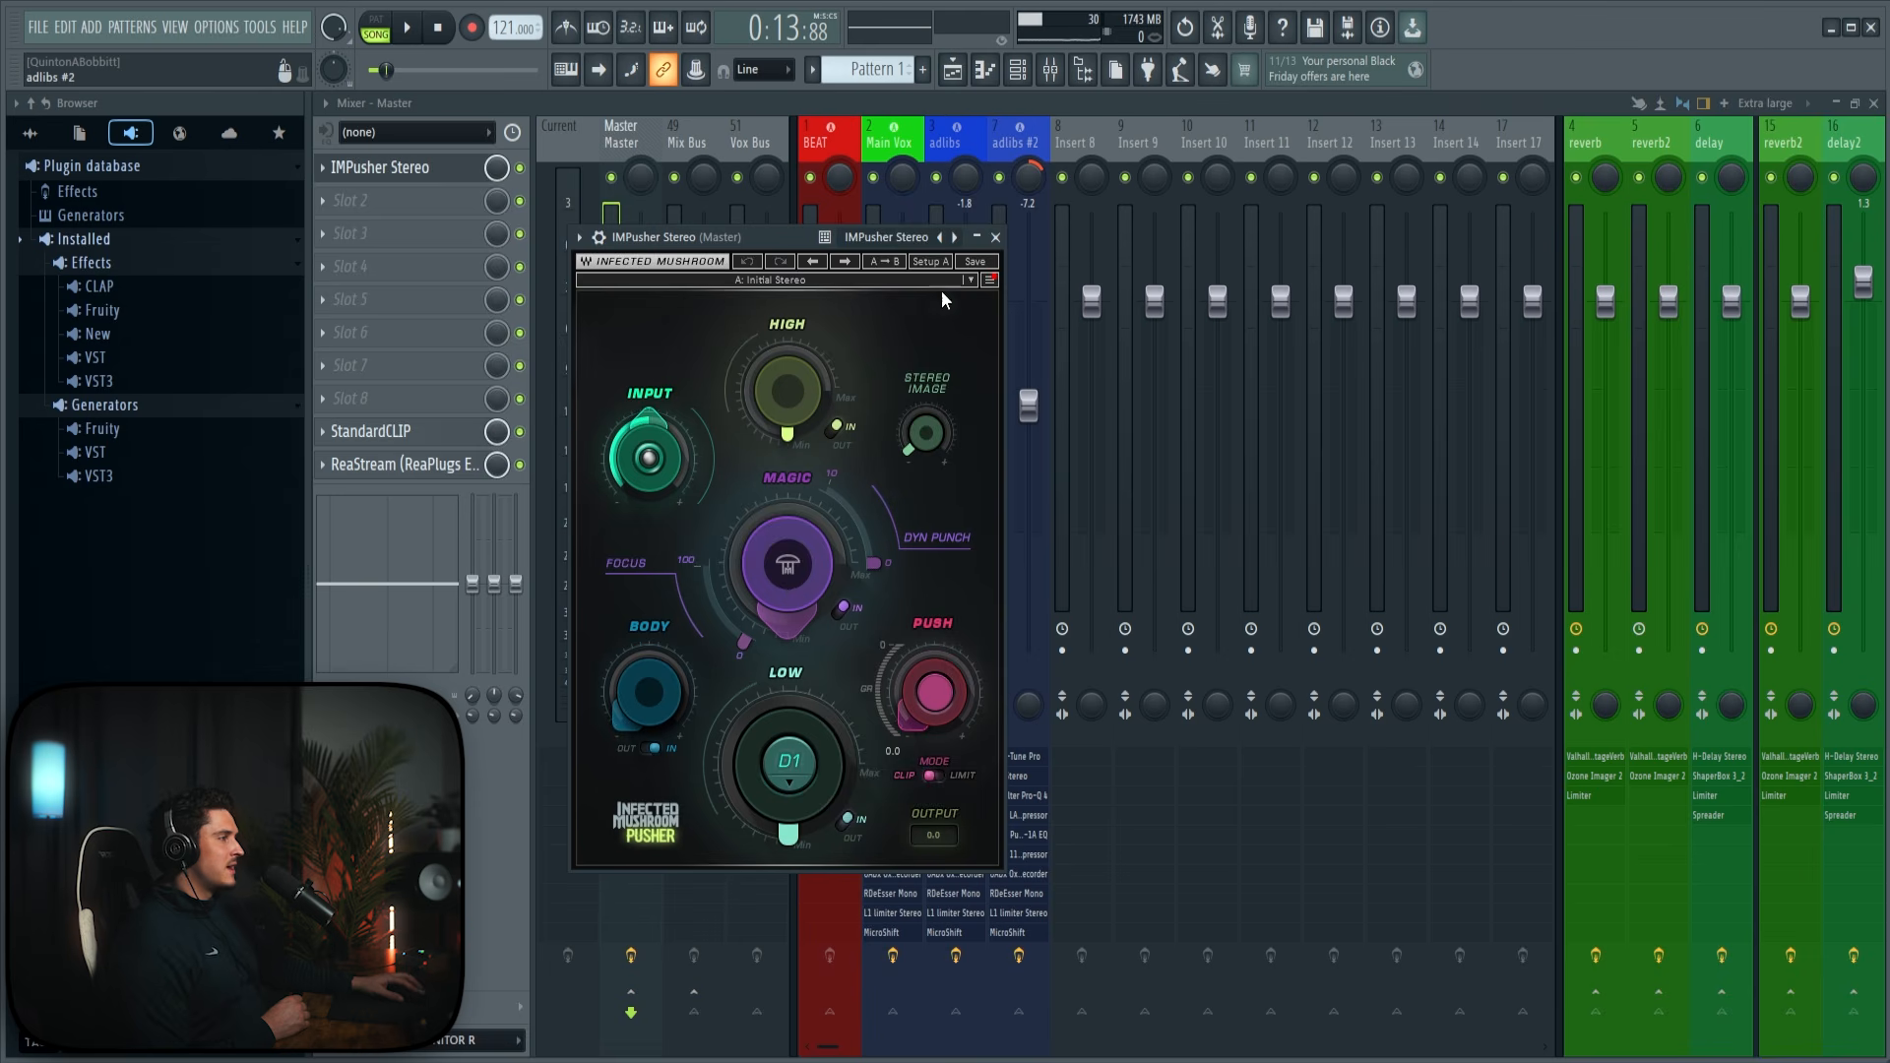
{"action": "left_click", "coordinate": [995, 237]}
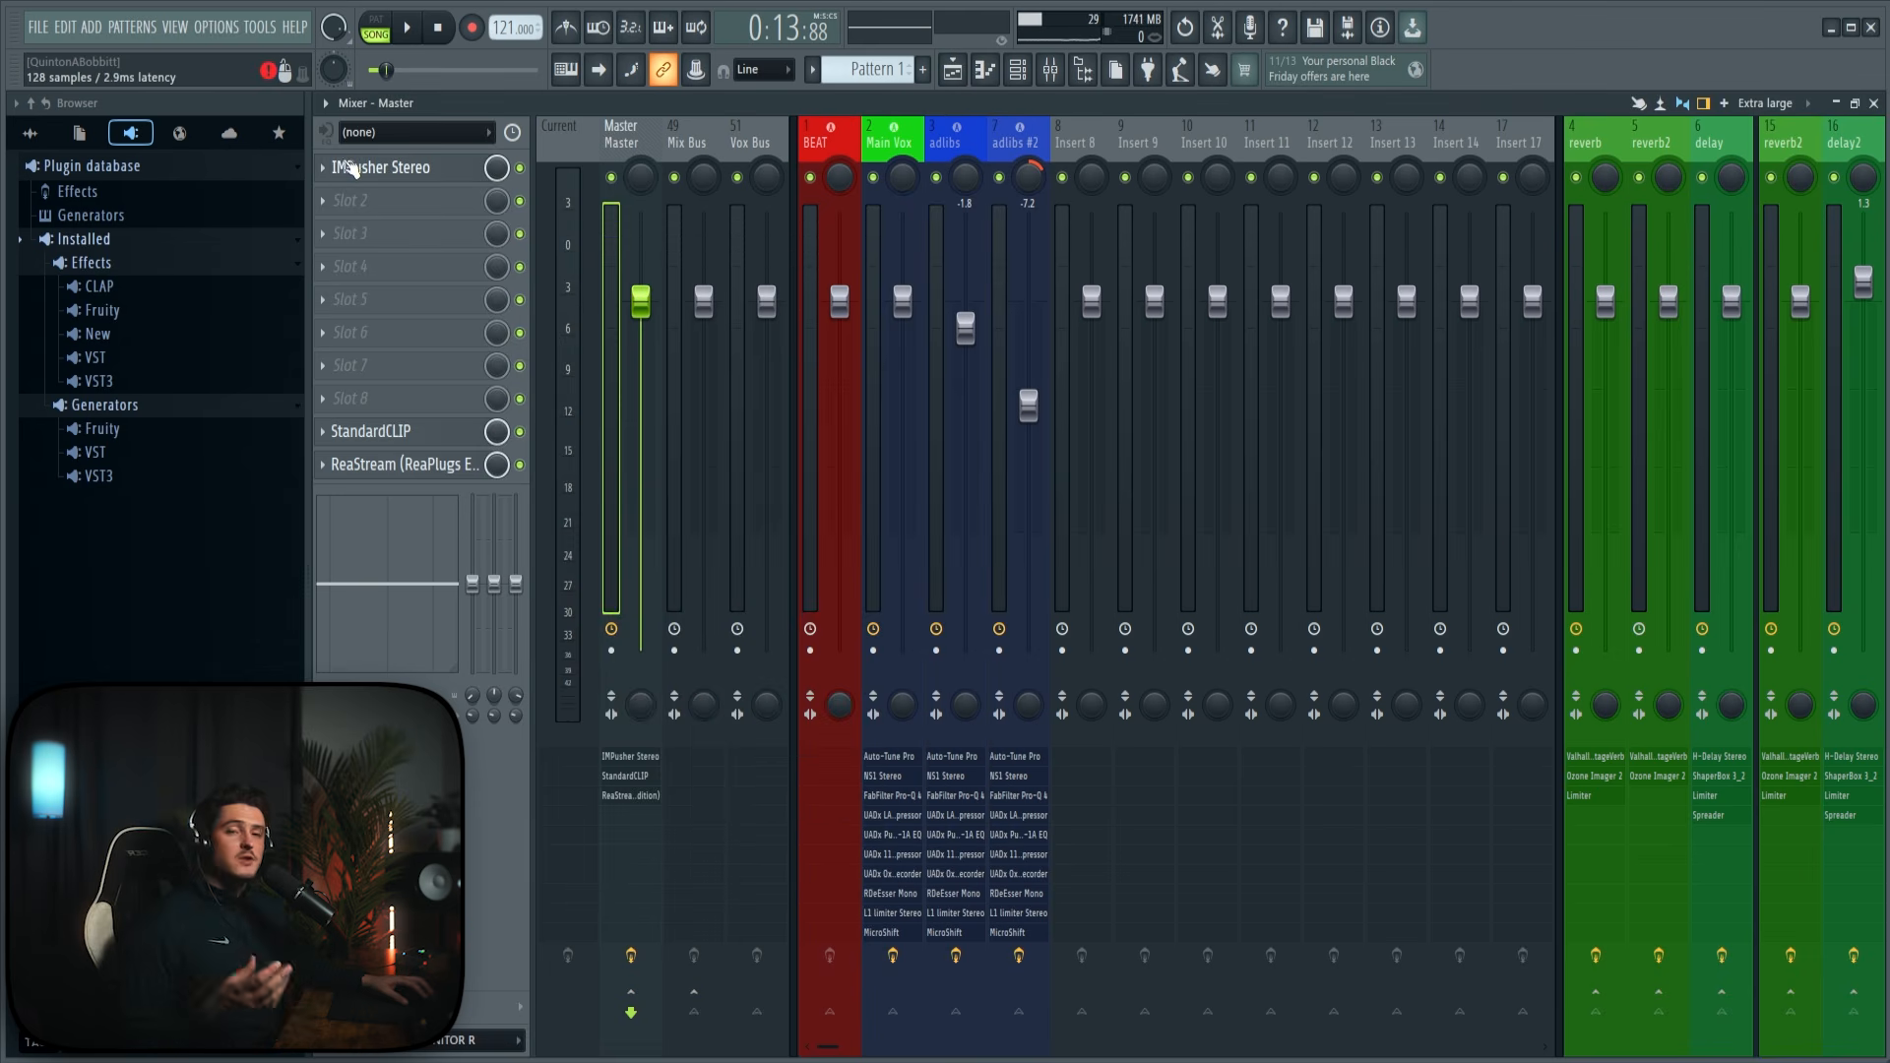
{"action": "left_click", "coordinate": [381, 195]}
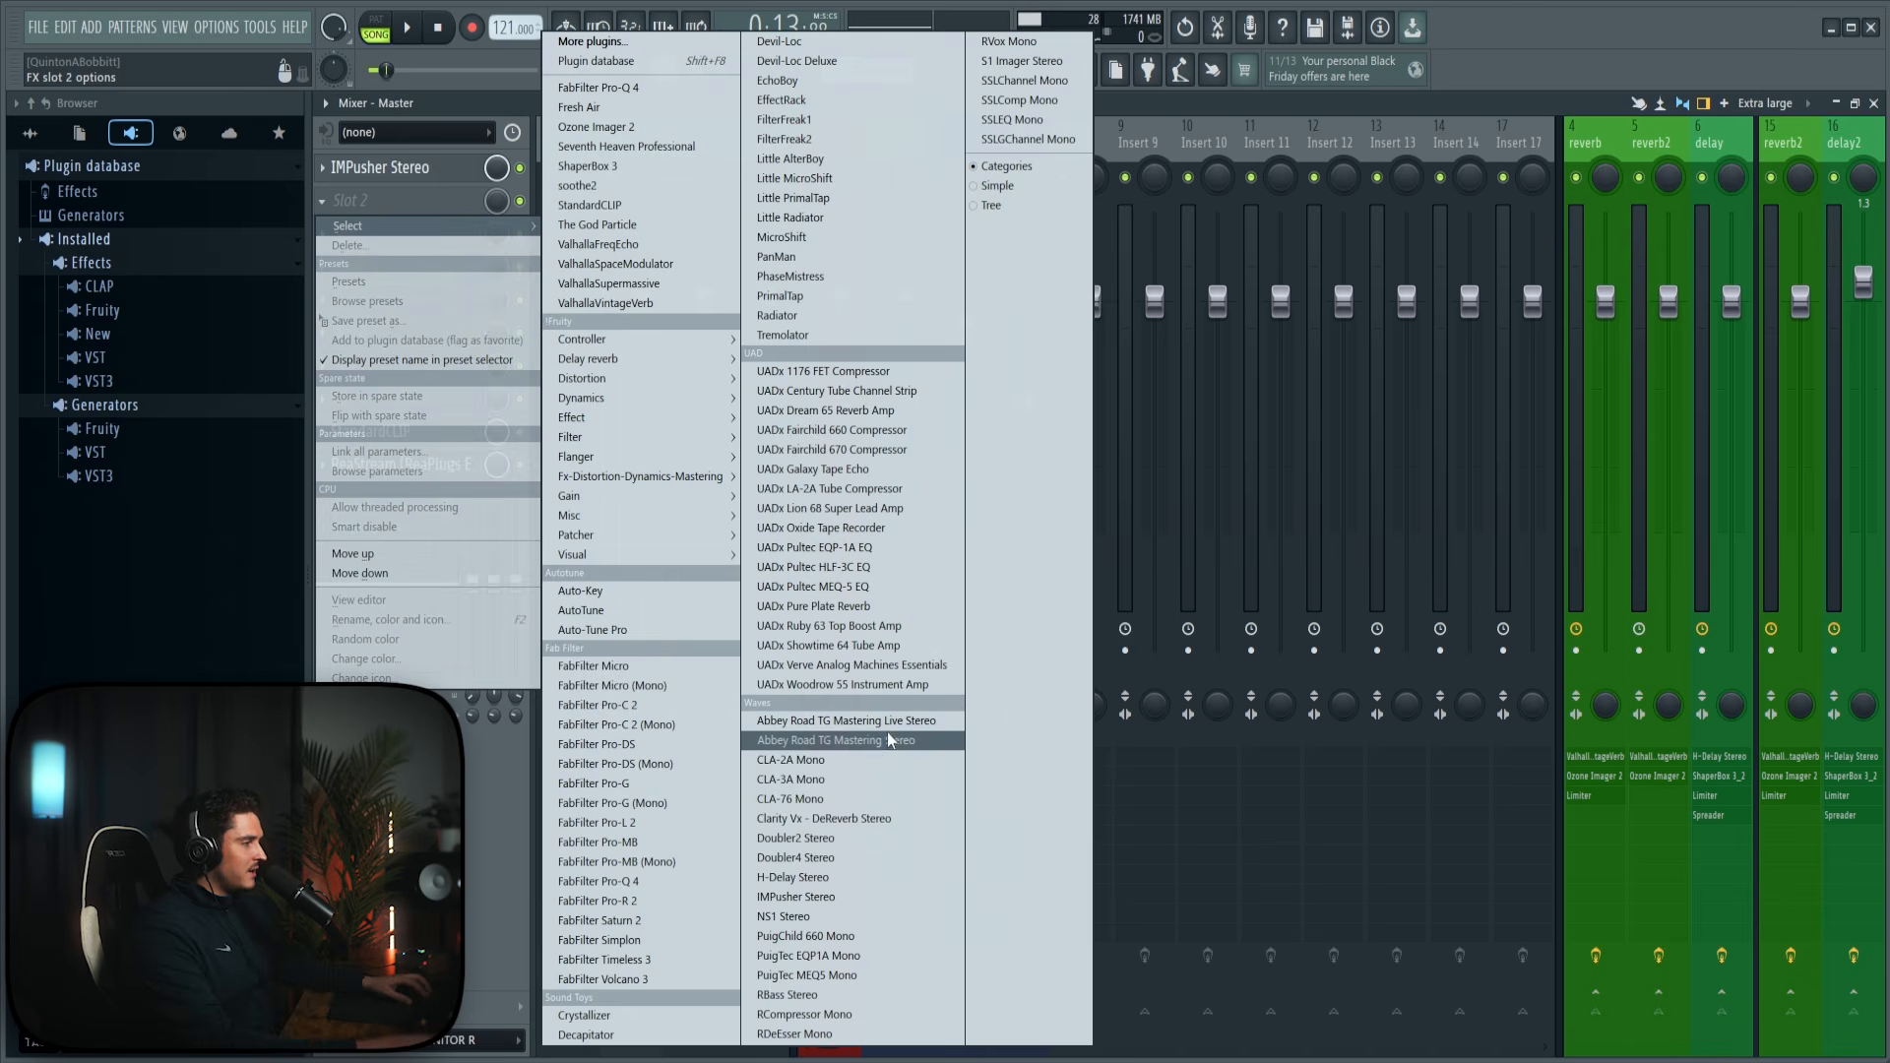
{"action": "left_click", "coordinate": [908, 746]}
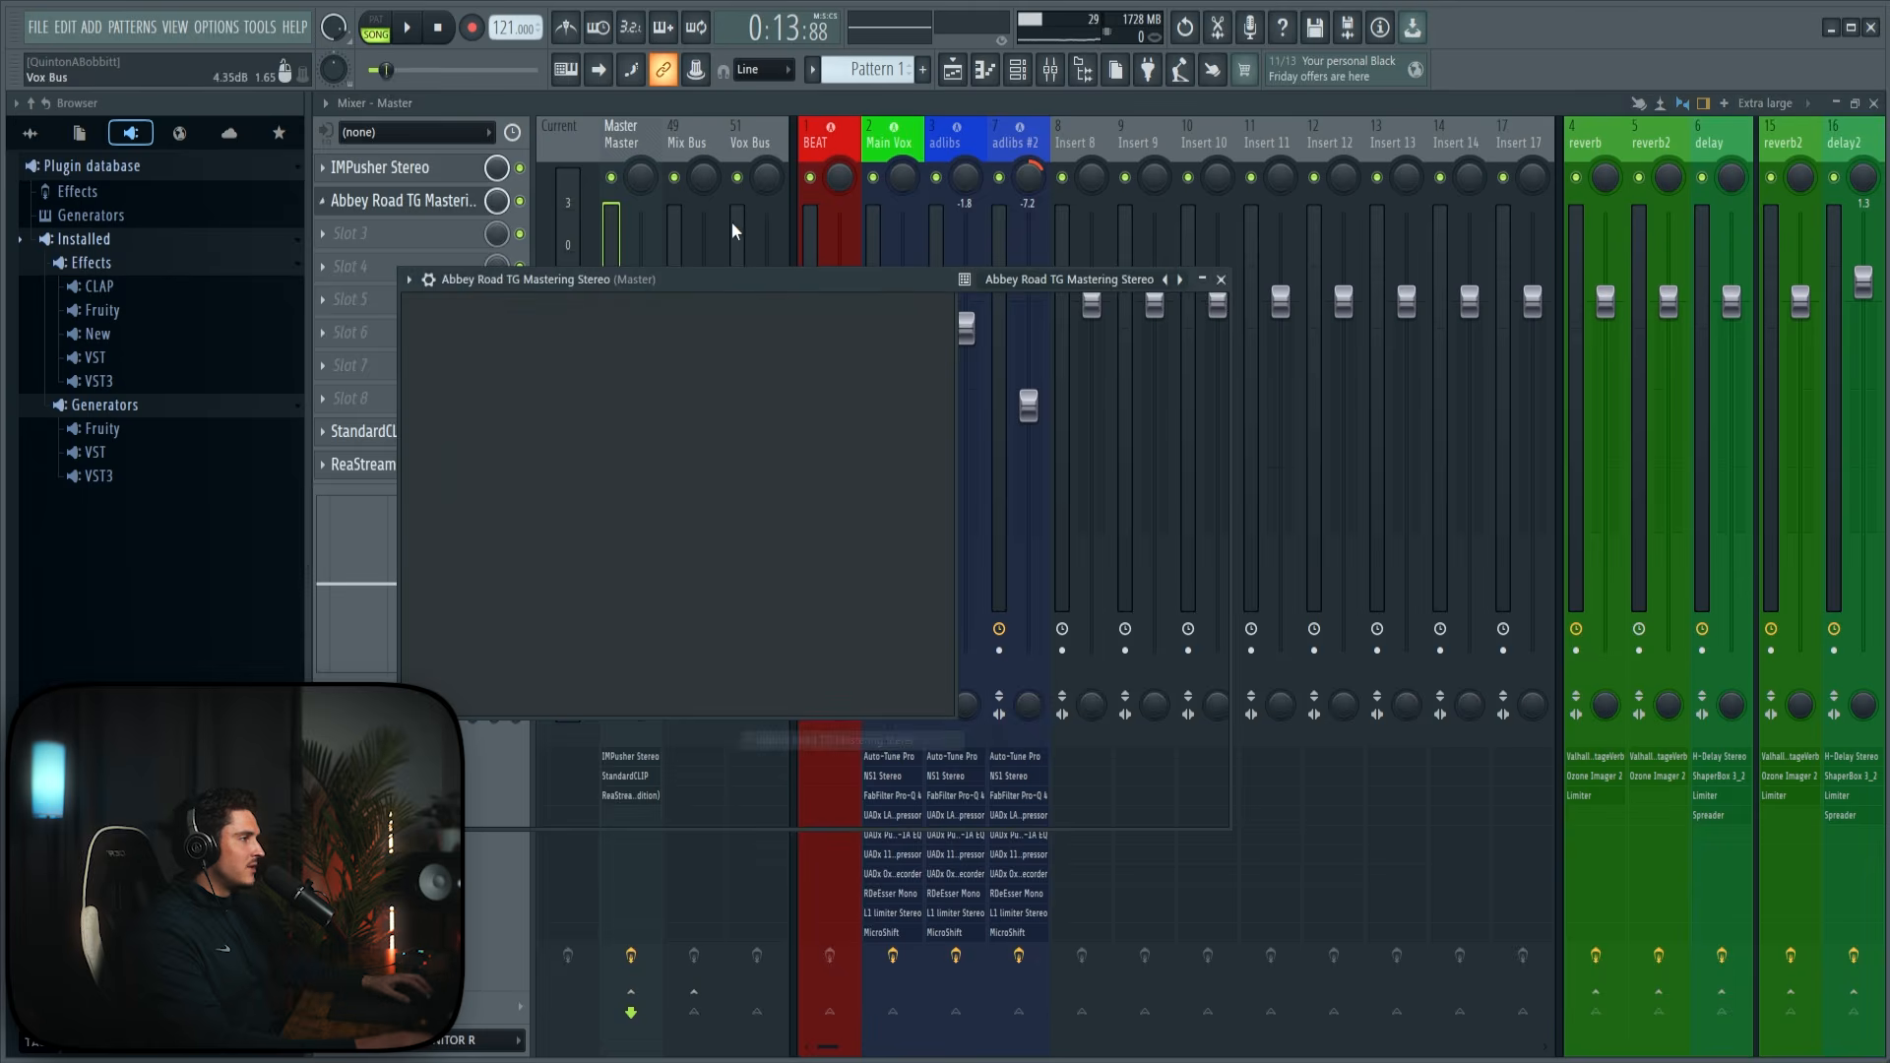
{"action": "key", "text": "Escape"}
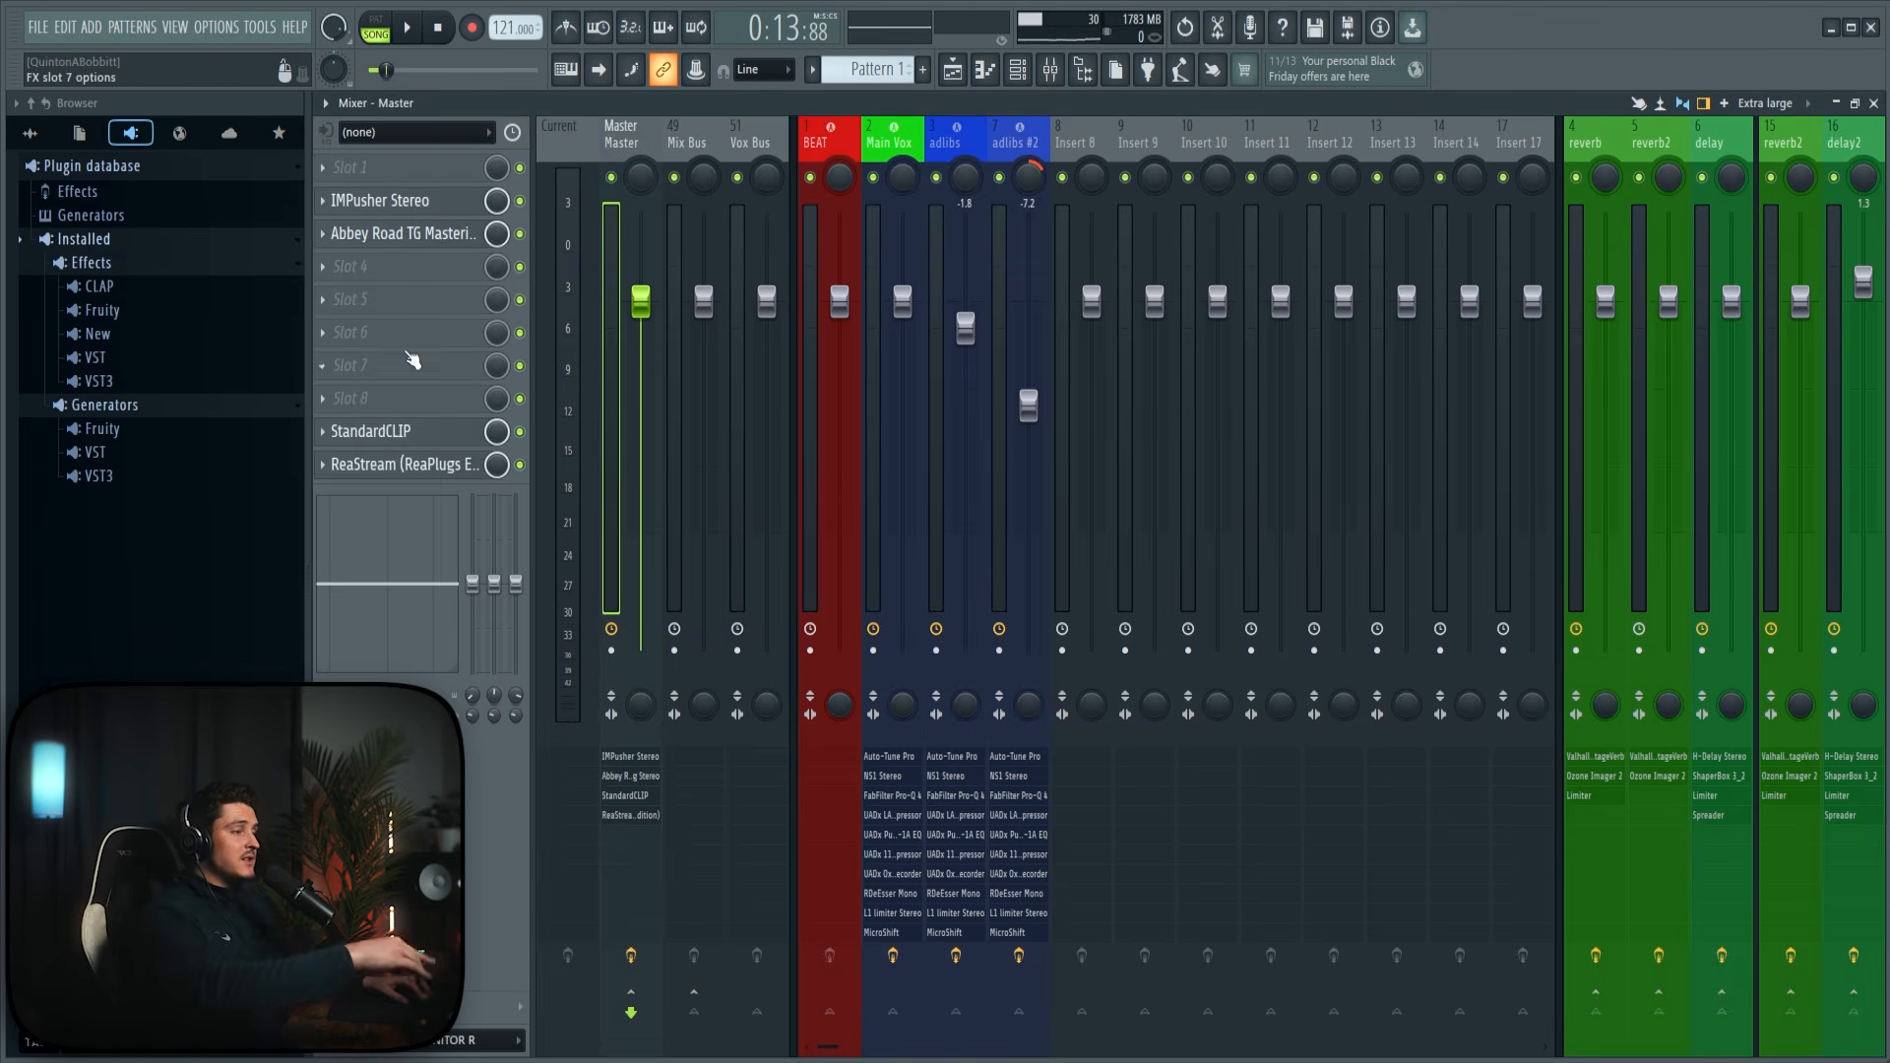
Step: Add Fruity Balance to the Master's first slot, ahead of IMPusher, with its volume at -7.3 dB, and play the mix
{"action": "left_click", "coordinate": [383, 175]}
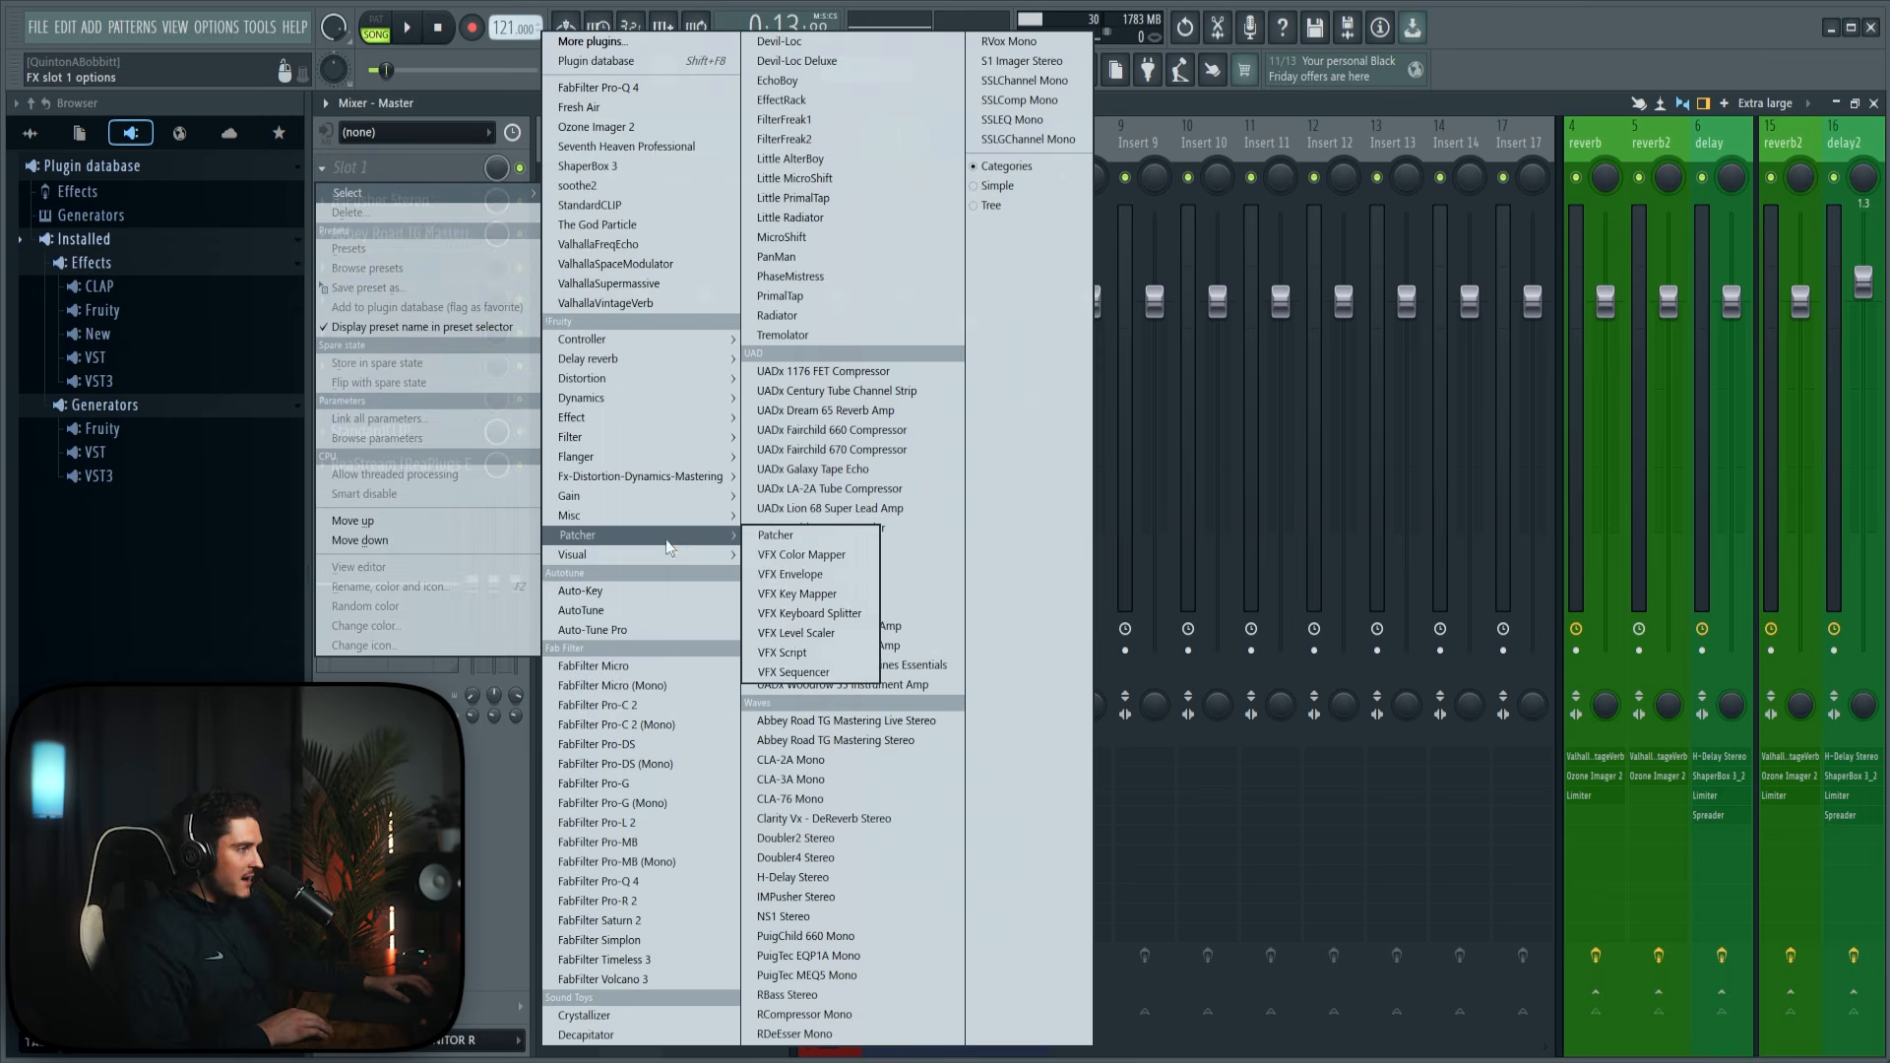
{"action": "mouse_move", "coordinate": [640, 503]}
{"action": "left_click", "coordinate": [823, 500]}
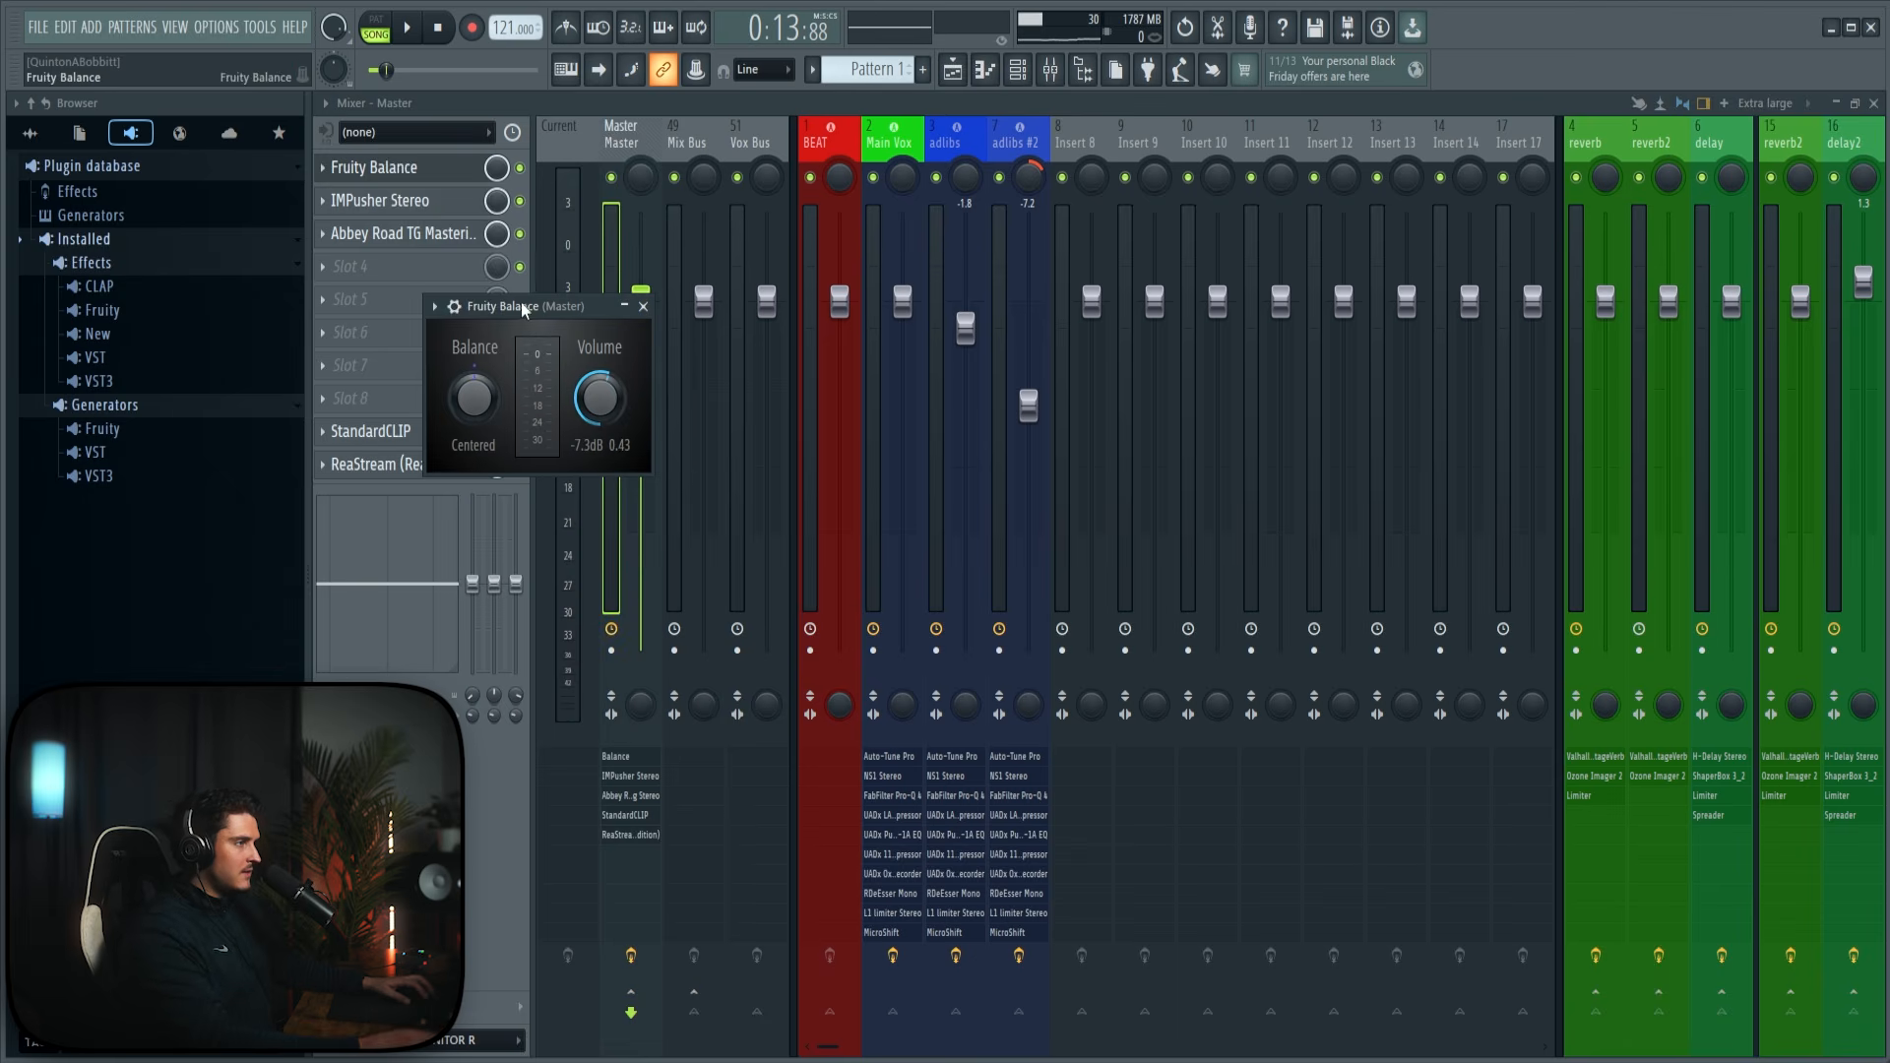
{"action": "left_click_drag", "start_coordinate": [522, 308], "coordinate": [578, 302]}
{"action": "key", "text": "space"}
{"action": "left_click", "coordinate": [699, 301]}
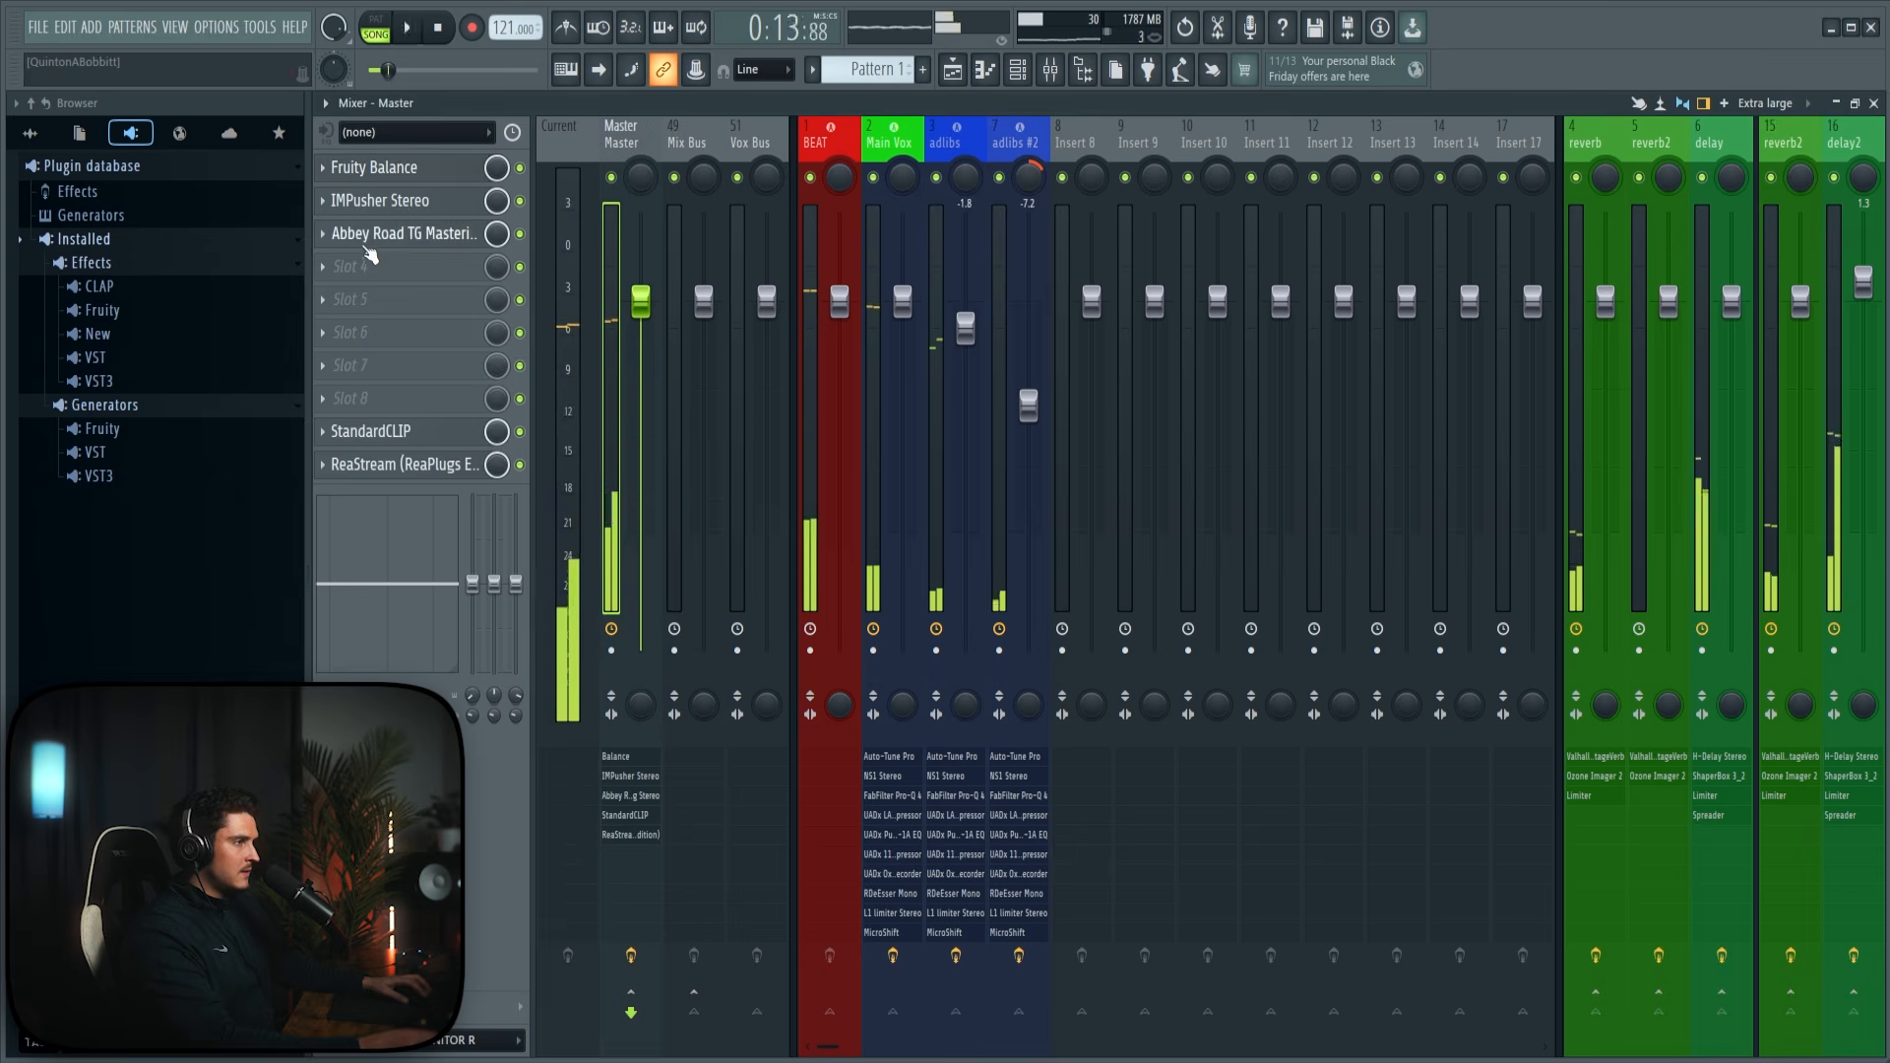
Step: Use Abbey Road TG Mastering Live on the Master with the Spreader at 1.7 and the presence gain boosted slightly
{"action": "left_click", "coordinate": [376, 236]}
{"action": "key", "text": "space"}
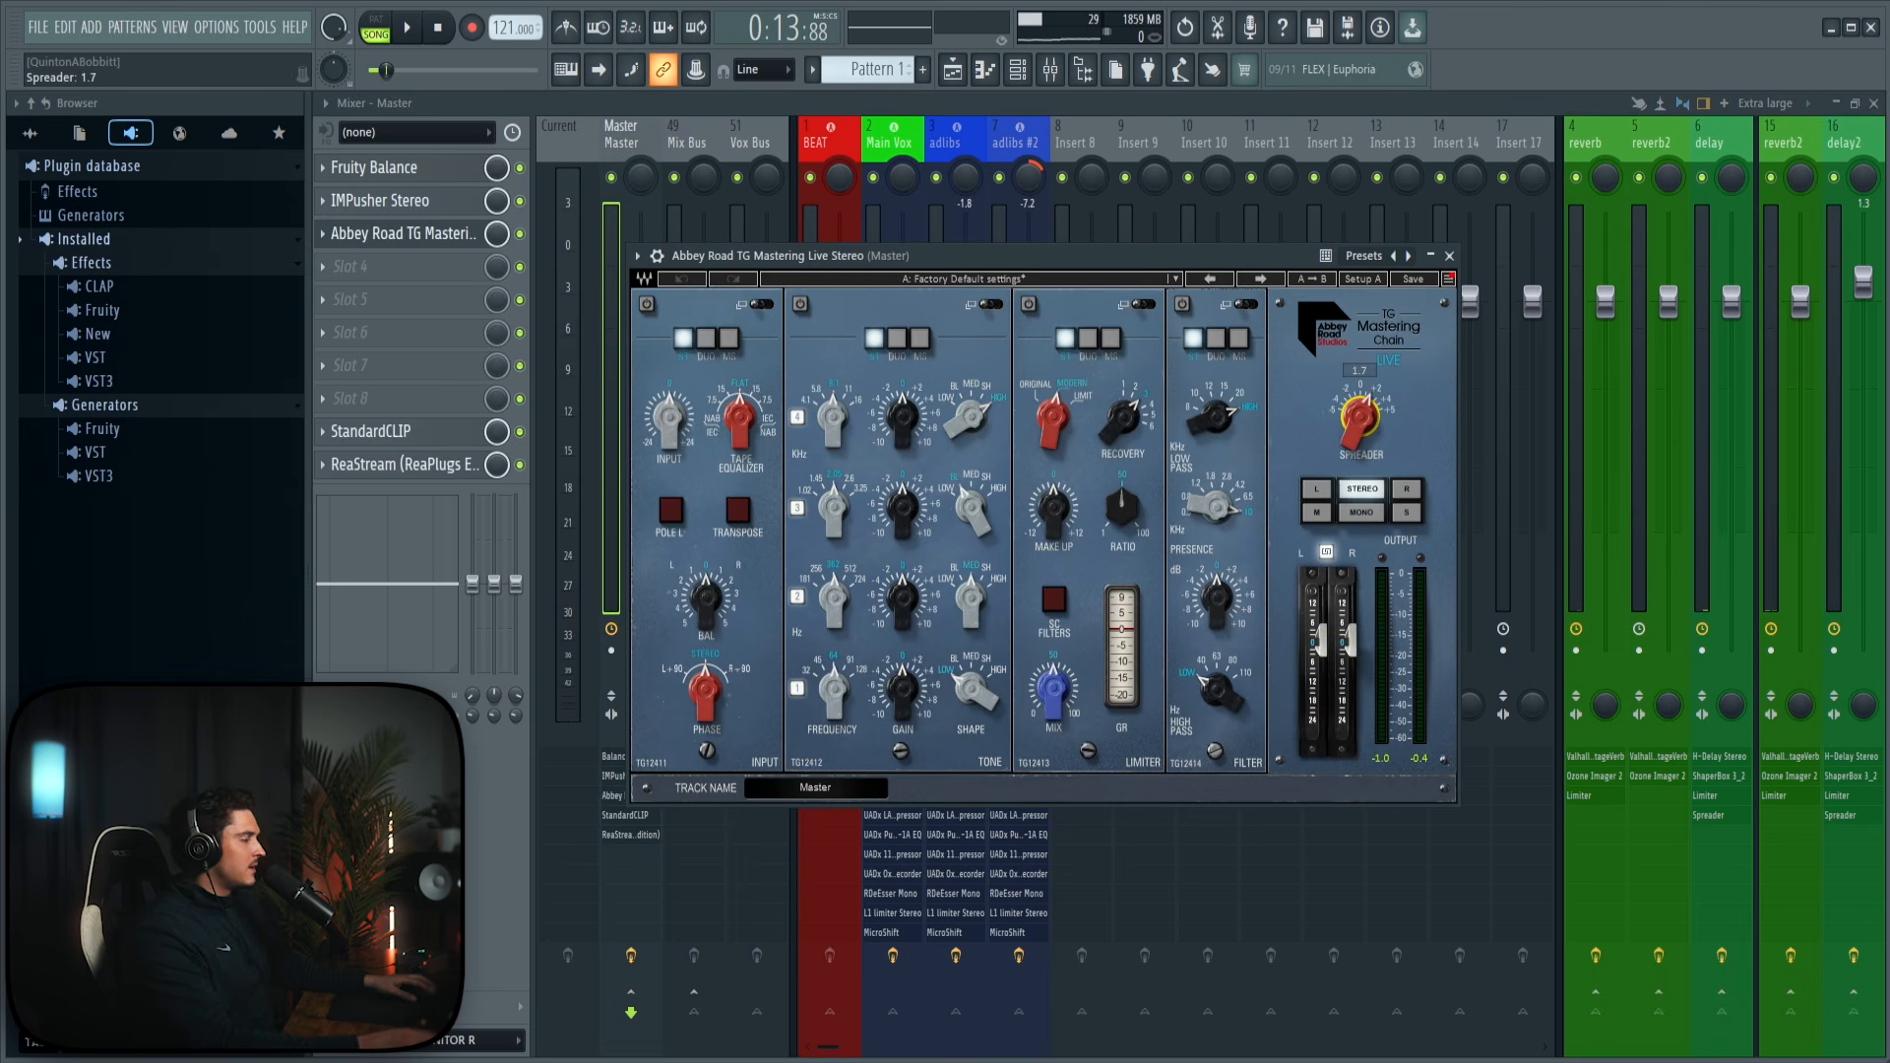
{"action": "left_click_drag", "start_coordinate": [1199, 616], "coordinate": [1199, 598]}
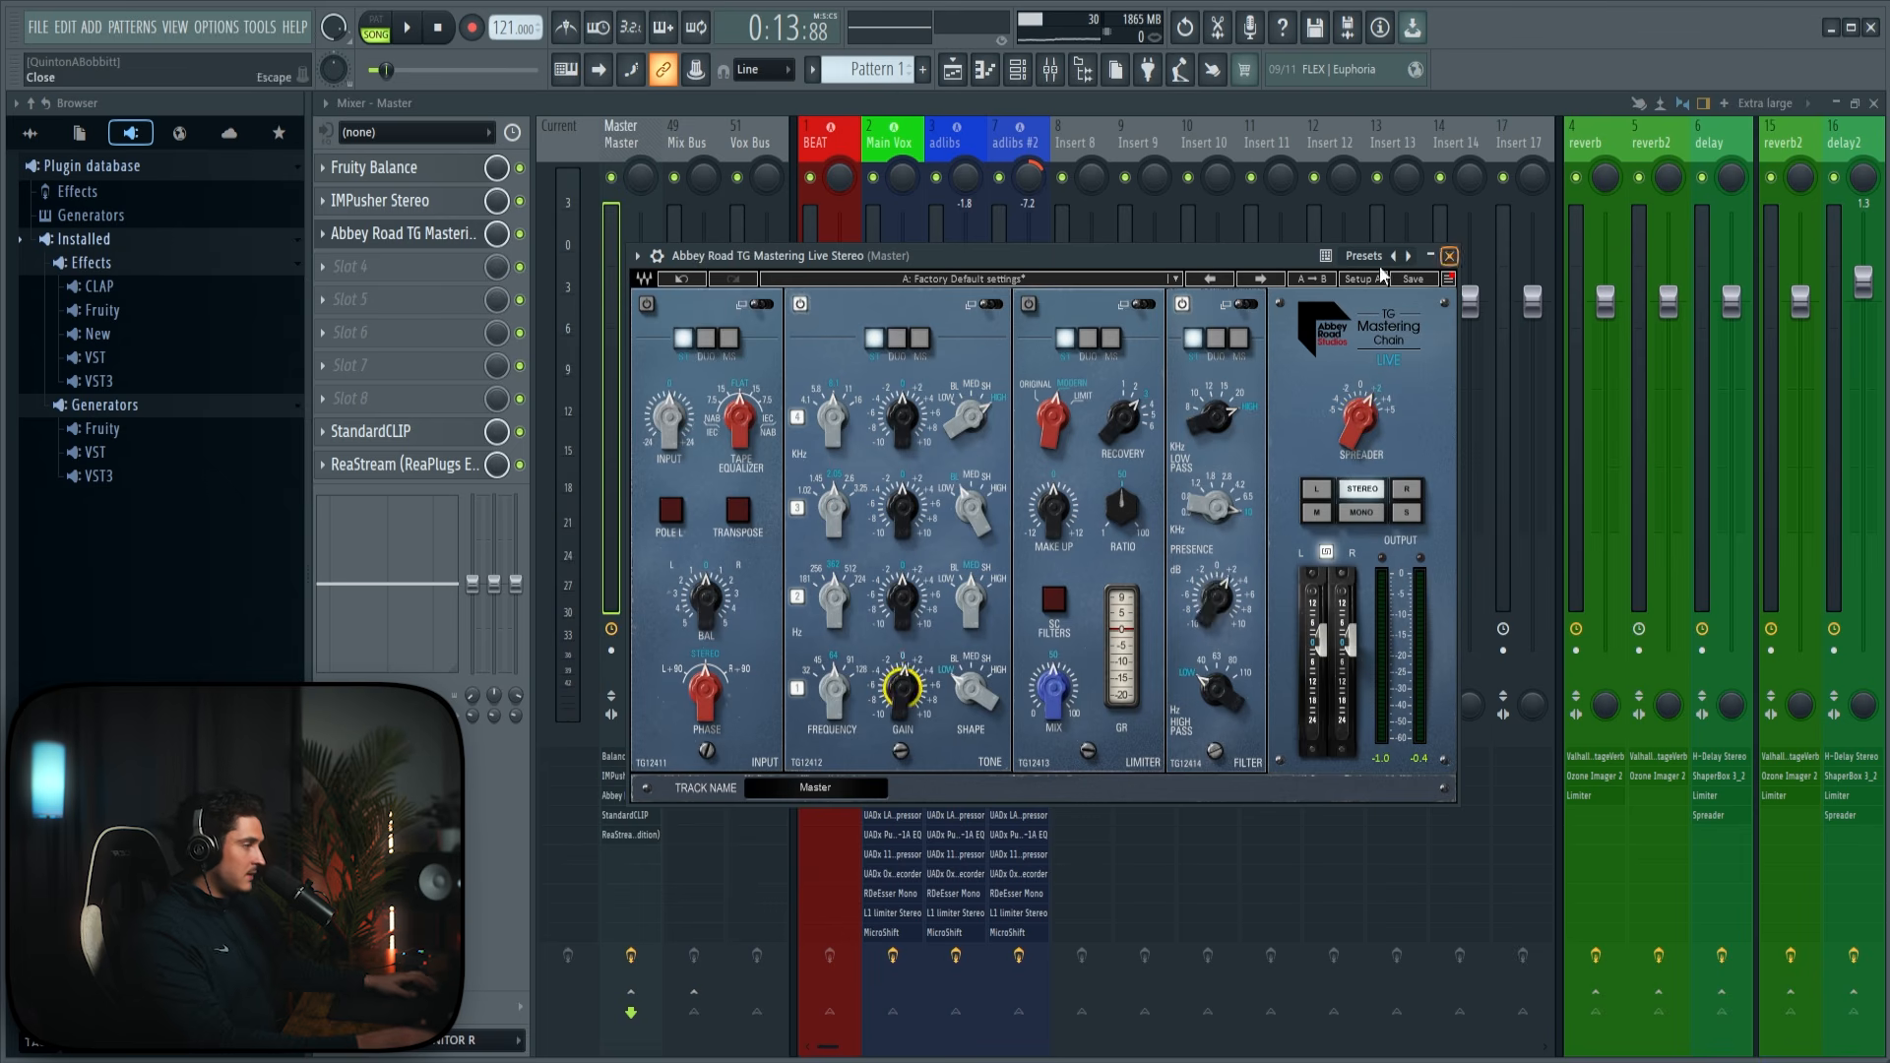
{"action": "left_click", "coordinate": [1450, 256]}
Step: Set StandardCLIP's input gain to 7.80 dB during playback and audition its Soft-Clip Saturator before returning it to minimum
{"action": "left_click", "coordinate": [376, 432]}
{"action": "mouse_move", "coordinate": [717, 485]}
{"action": "key", "text": "space"}
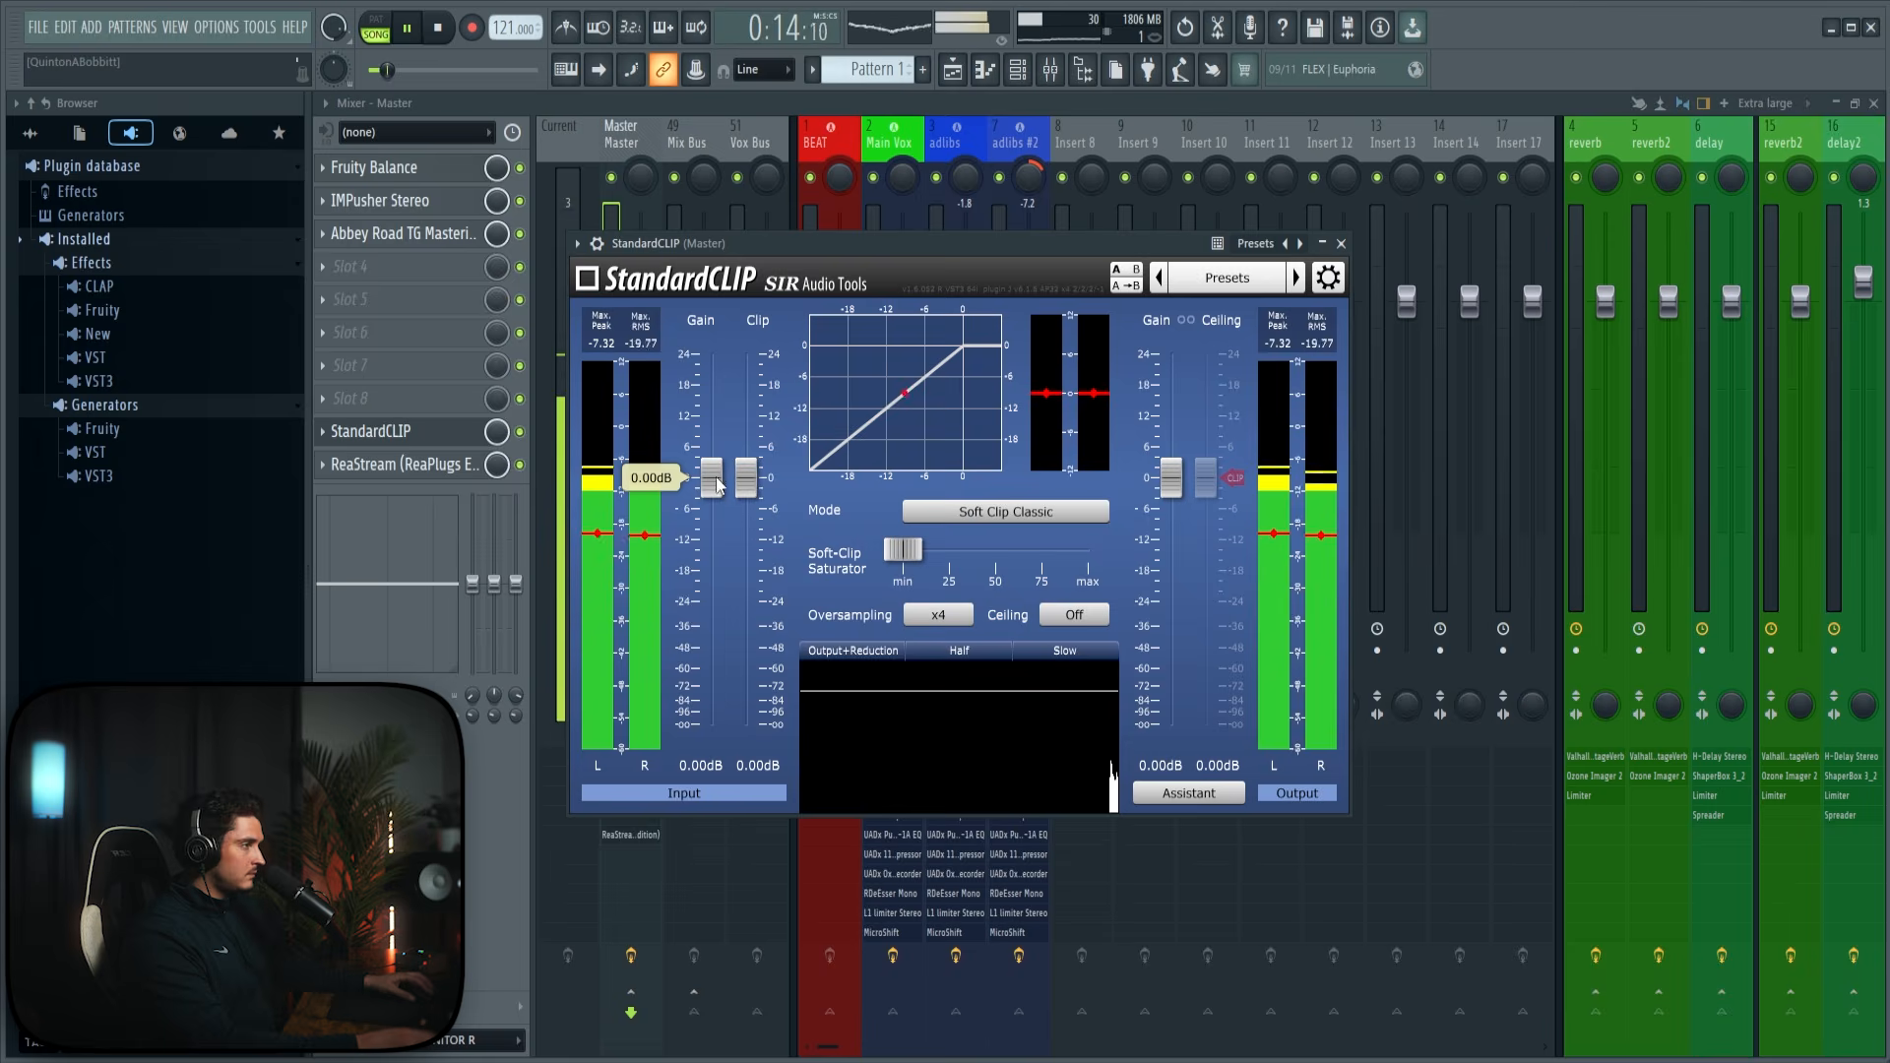
{"action": "left_click_drag", "start_coordinate": [705, 481], "coordinate": [715, 442]}
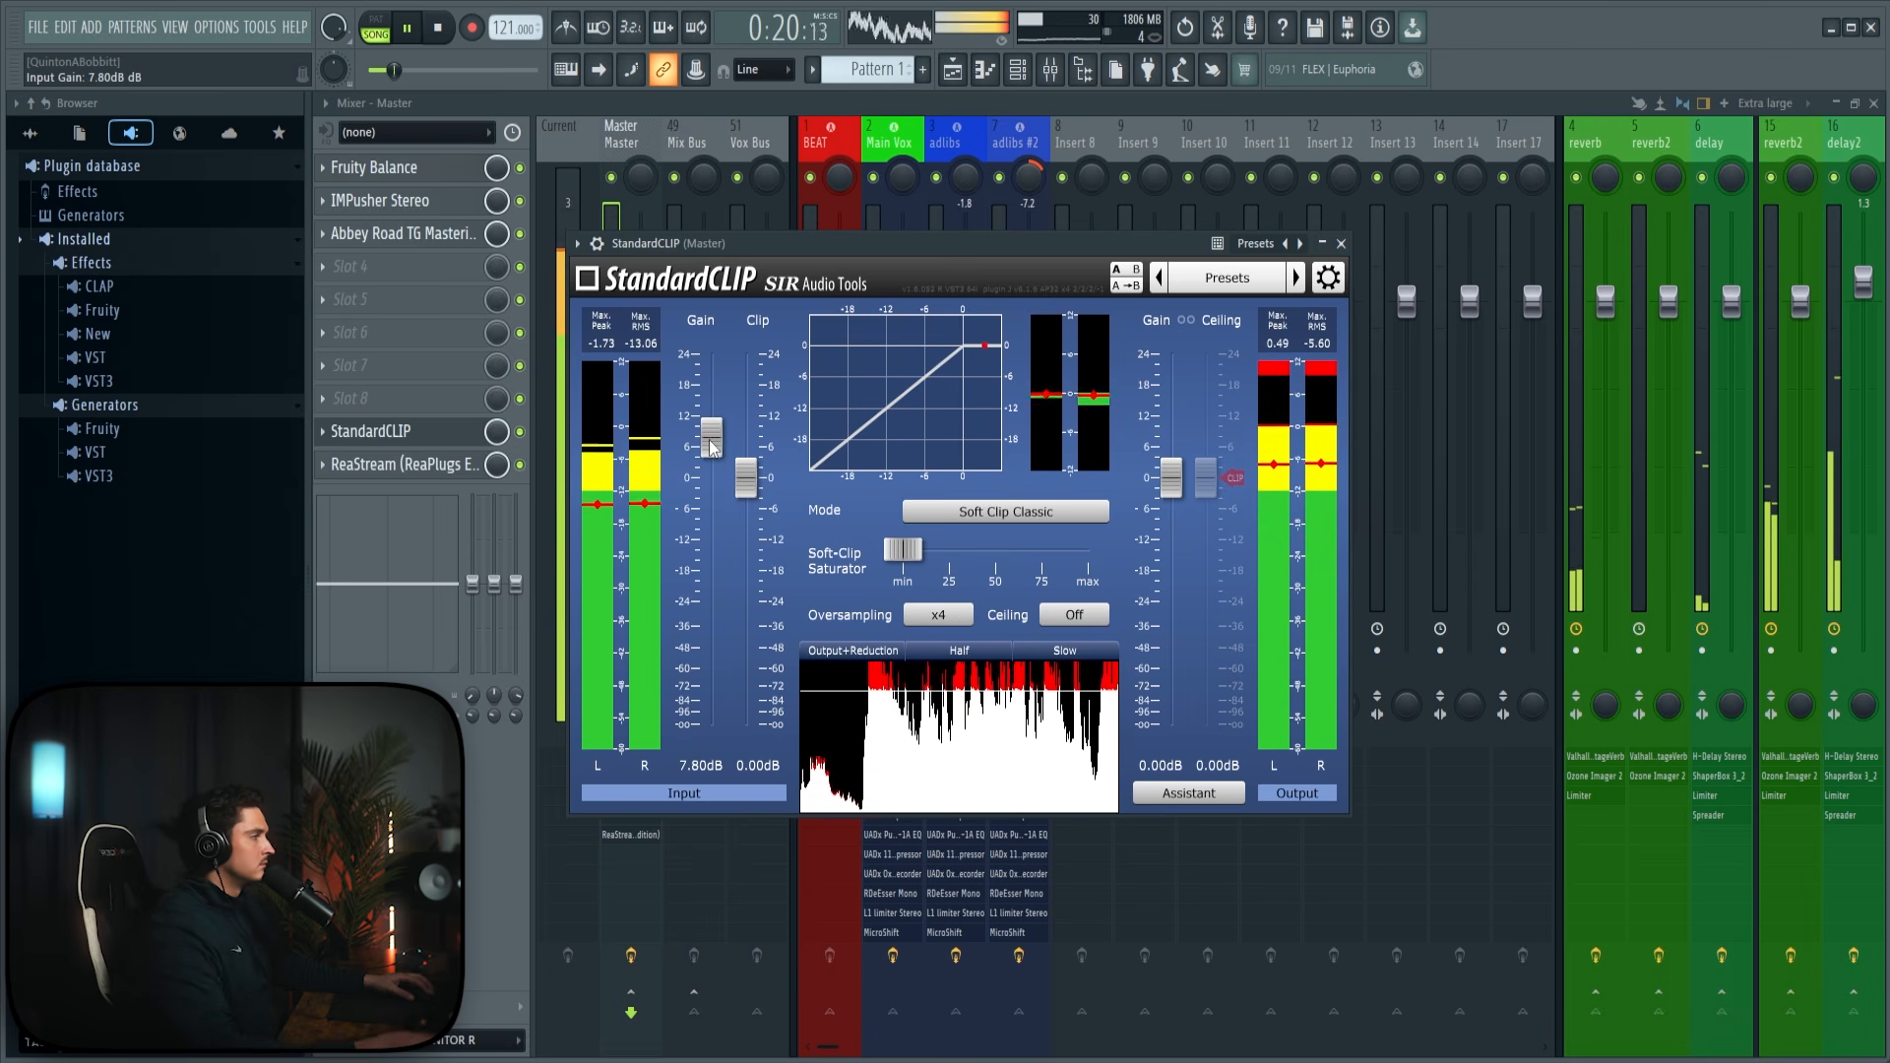
{"action": "left_click_drag", "start_coordinate": [903, 550], "coordinate": [956, 553]}
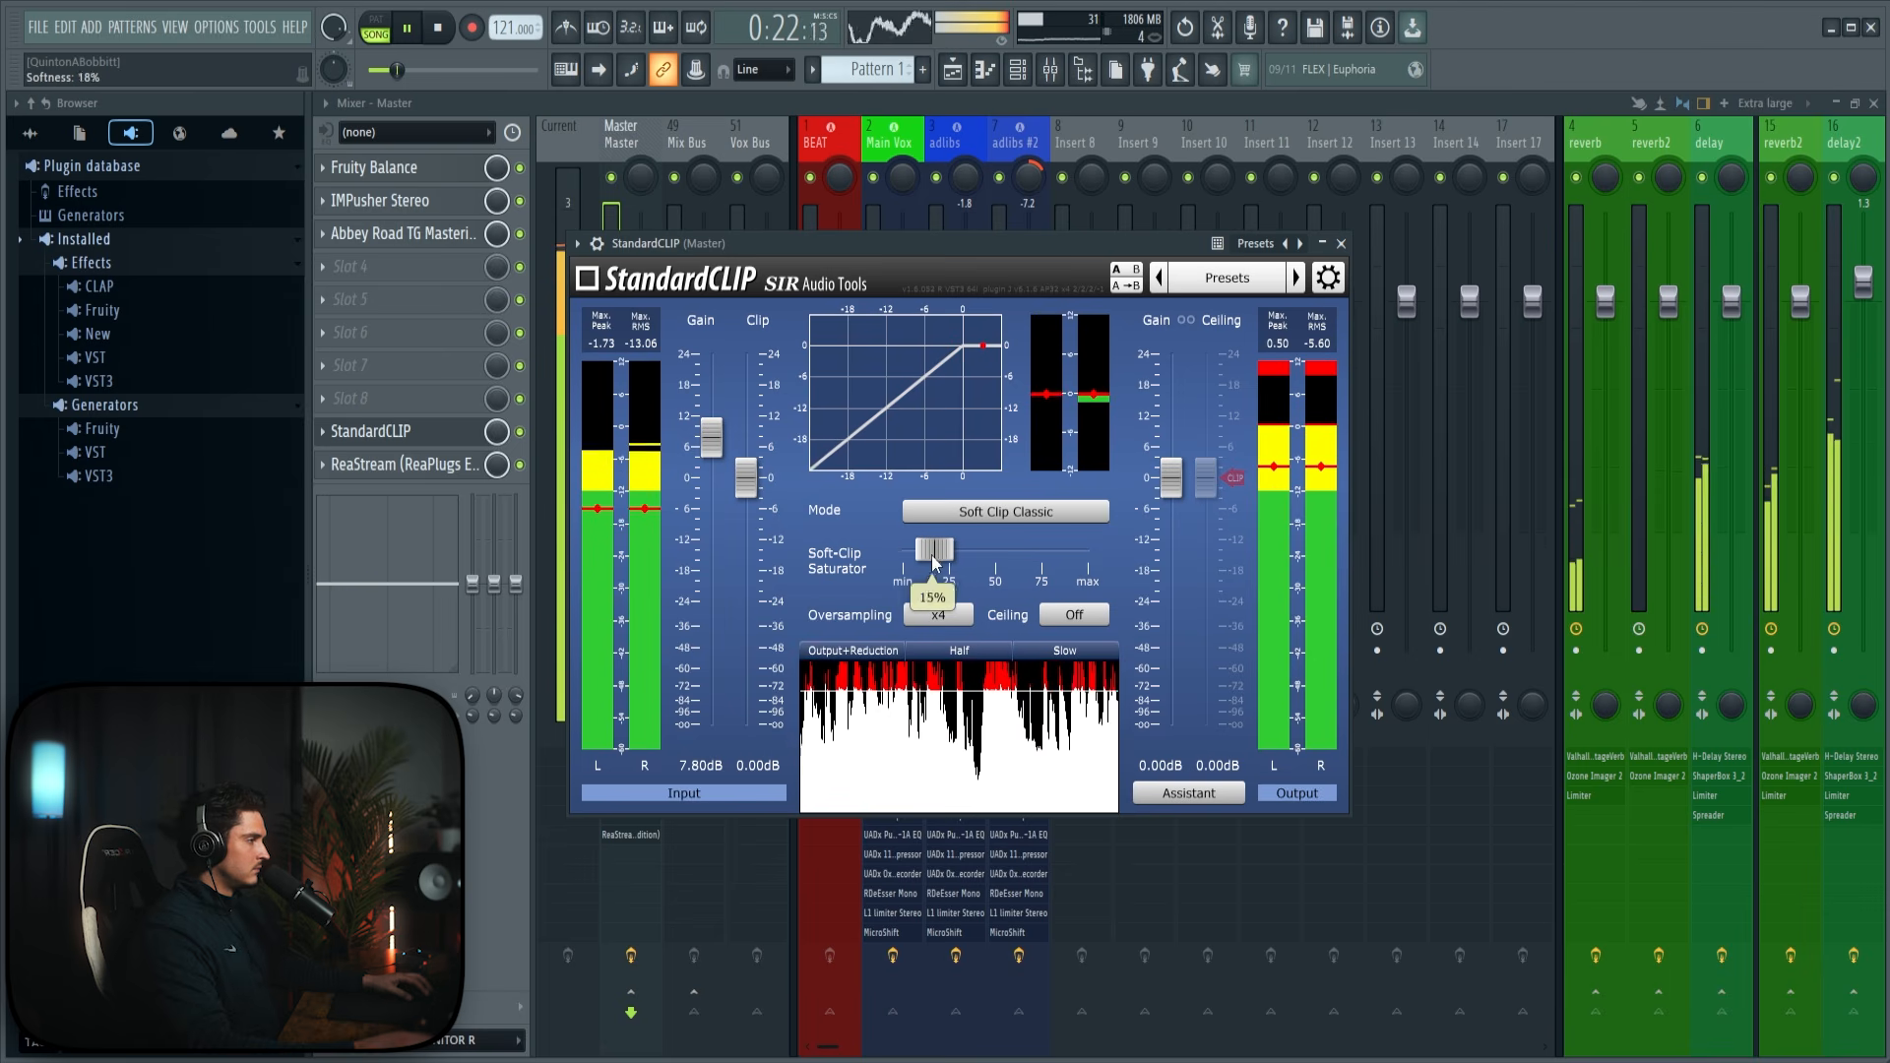
{"action": "left_click_drag", "start_coordinate": [956, 553], "coordinate": [864, 559]}
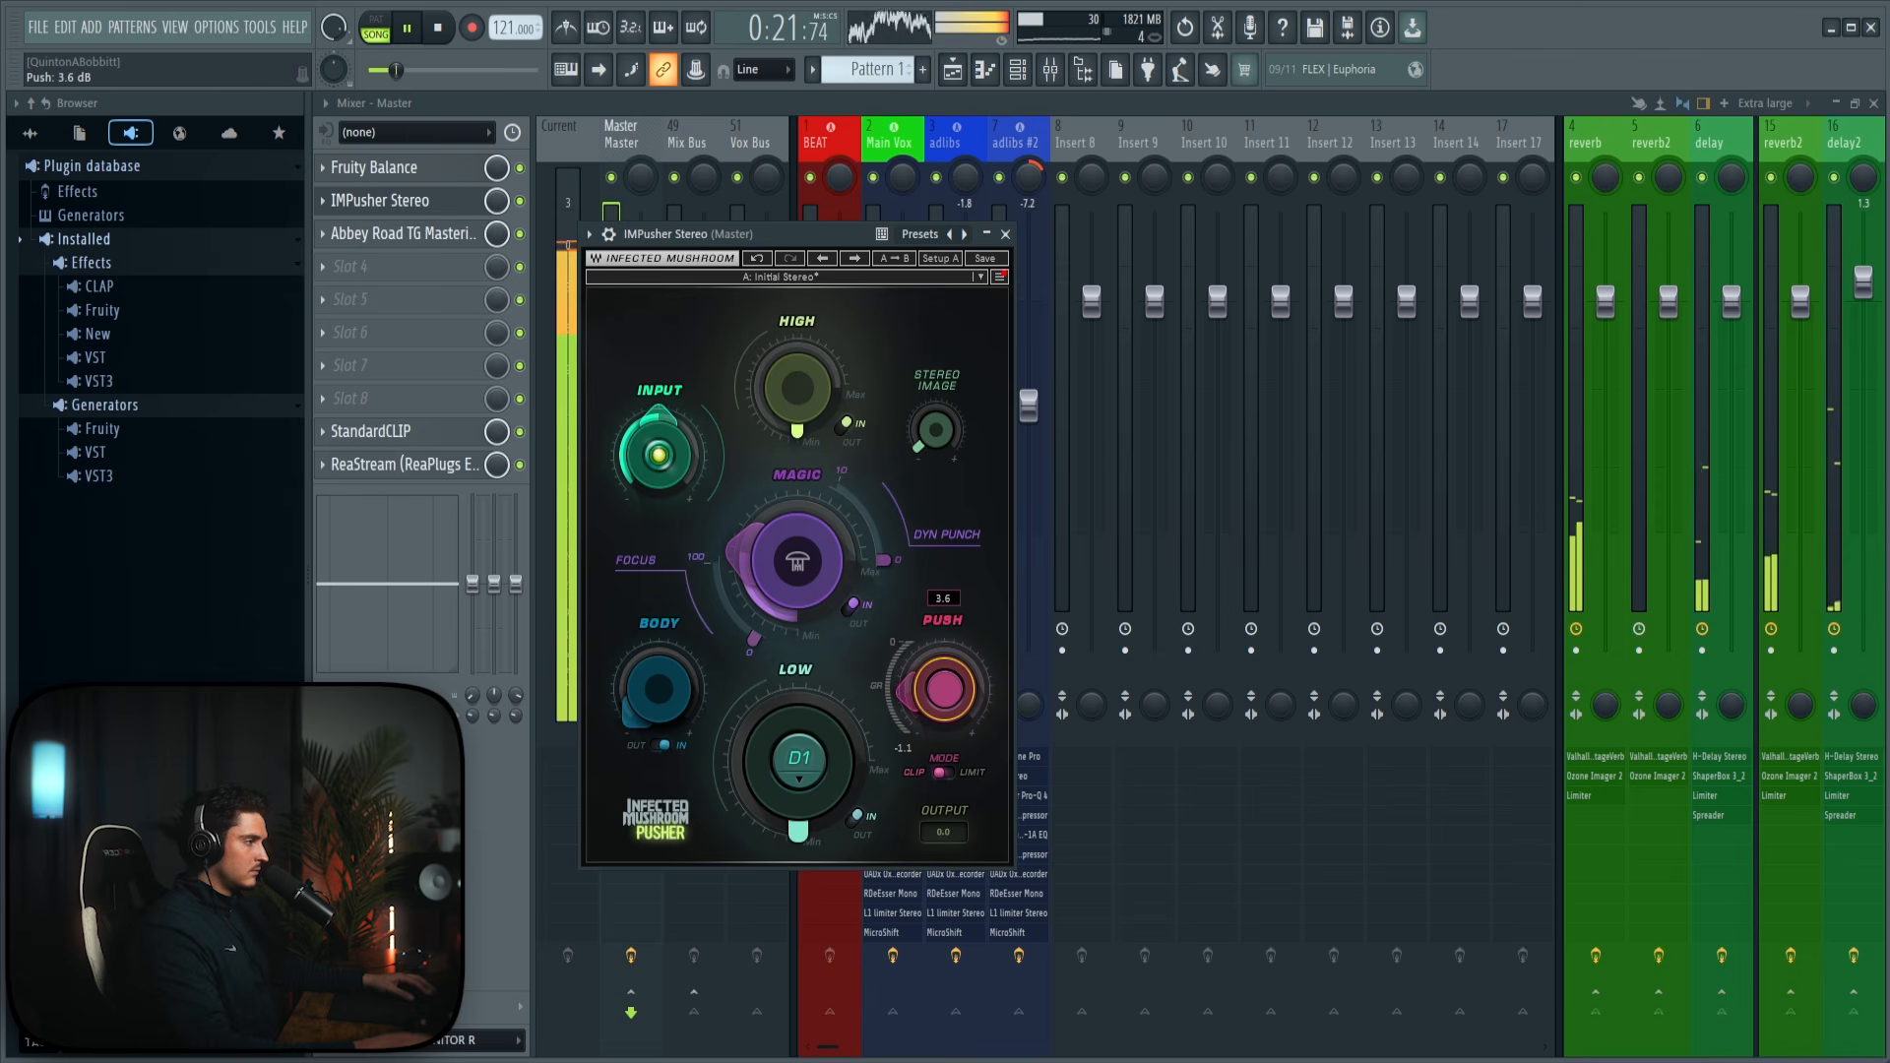
Step: Finish IMPusher with Push at 3.6 dB, and set the Spreader in Abbey Road TG Mastering Live to 1.1
{"action": "left_click", "coordinate": [1005, 235]}
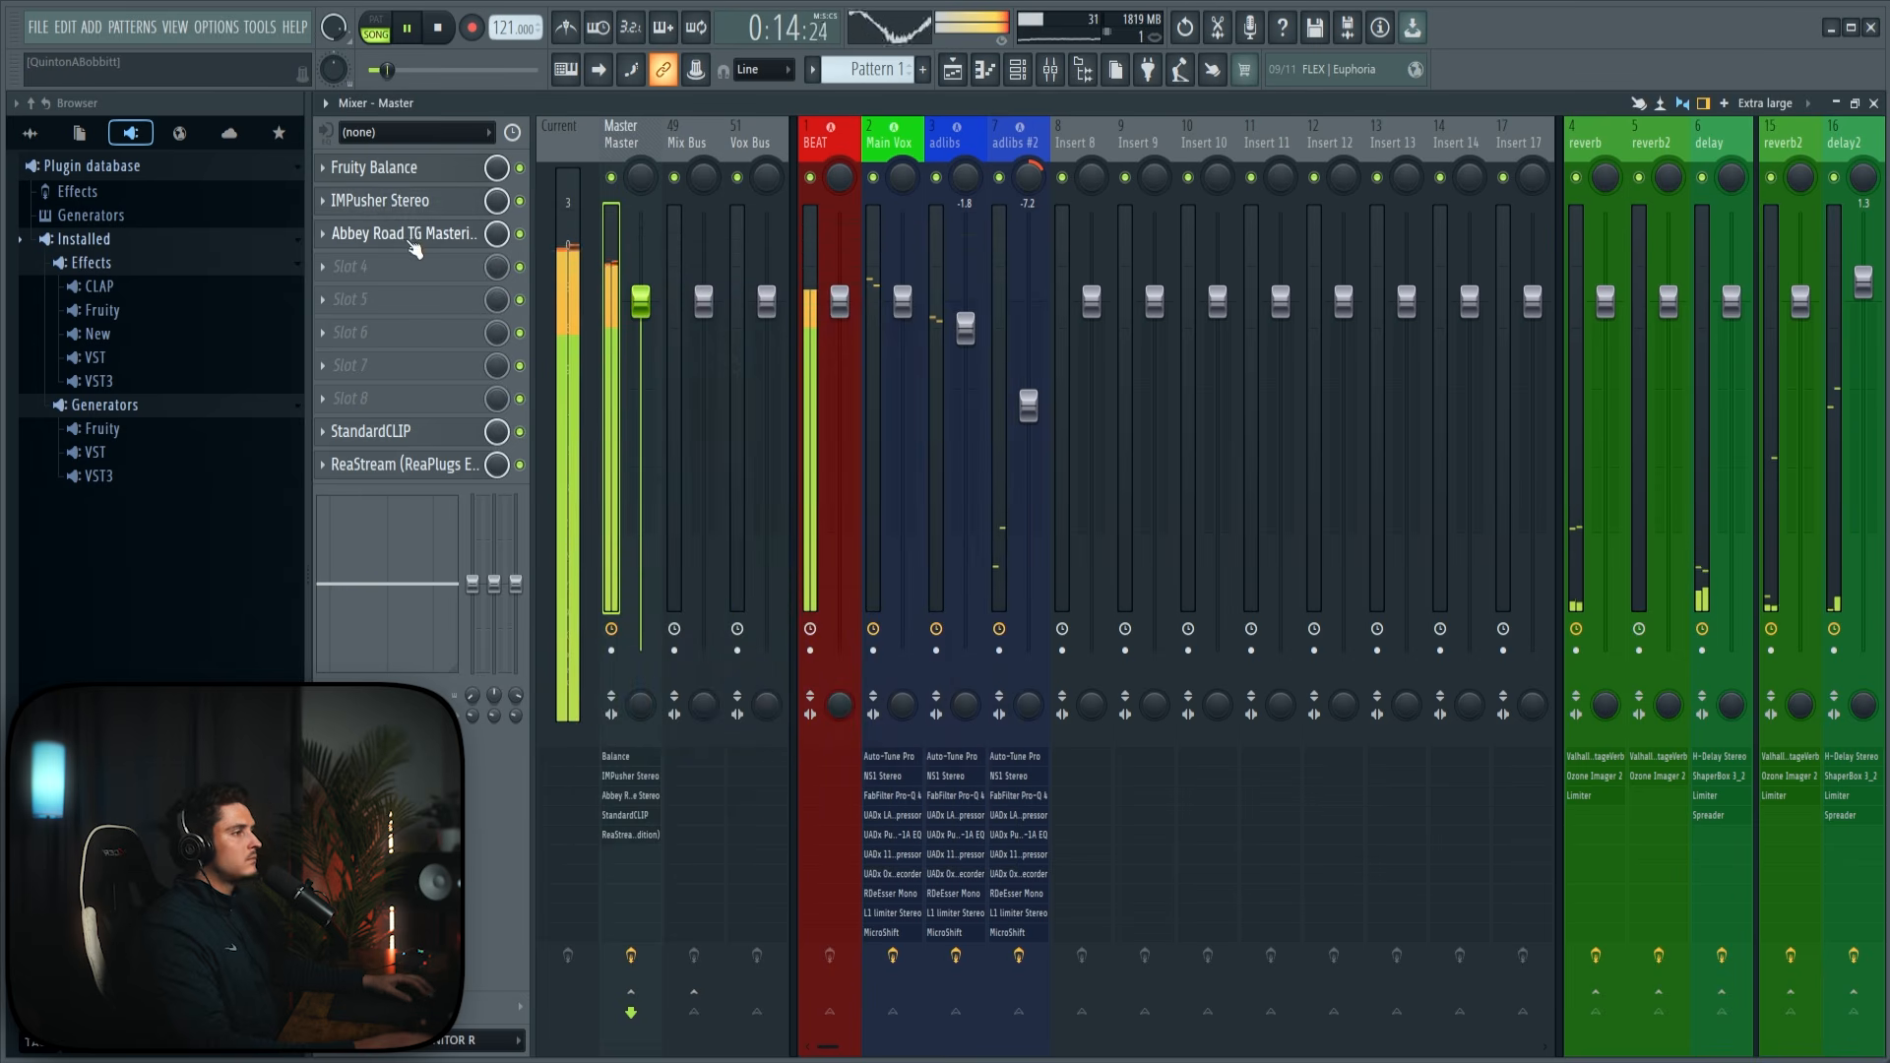
{"action": "left_click", "coordinate": [412, 241]}
{"action": "mouse_move", "coordinate": [1364, 445]}
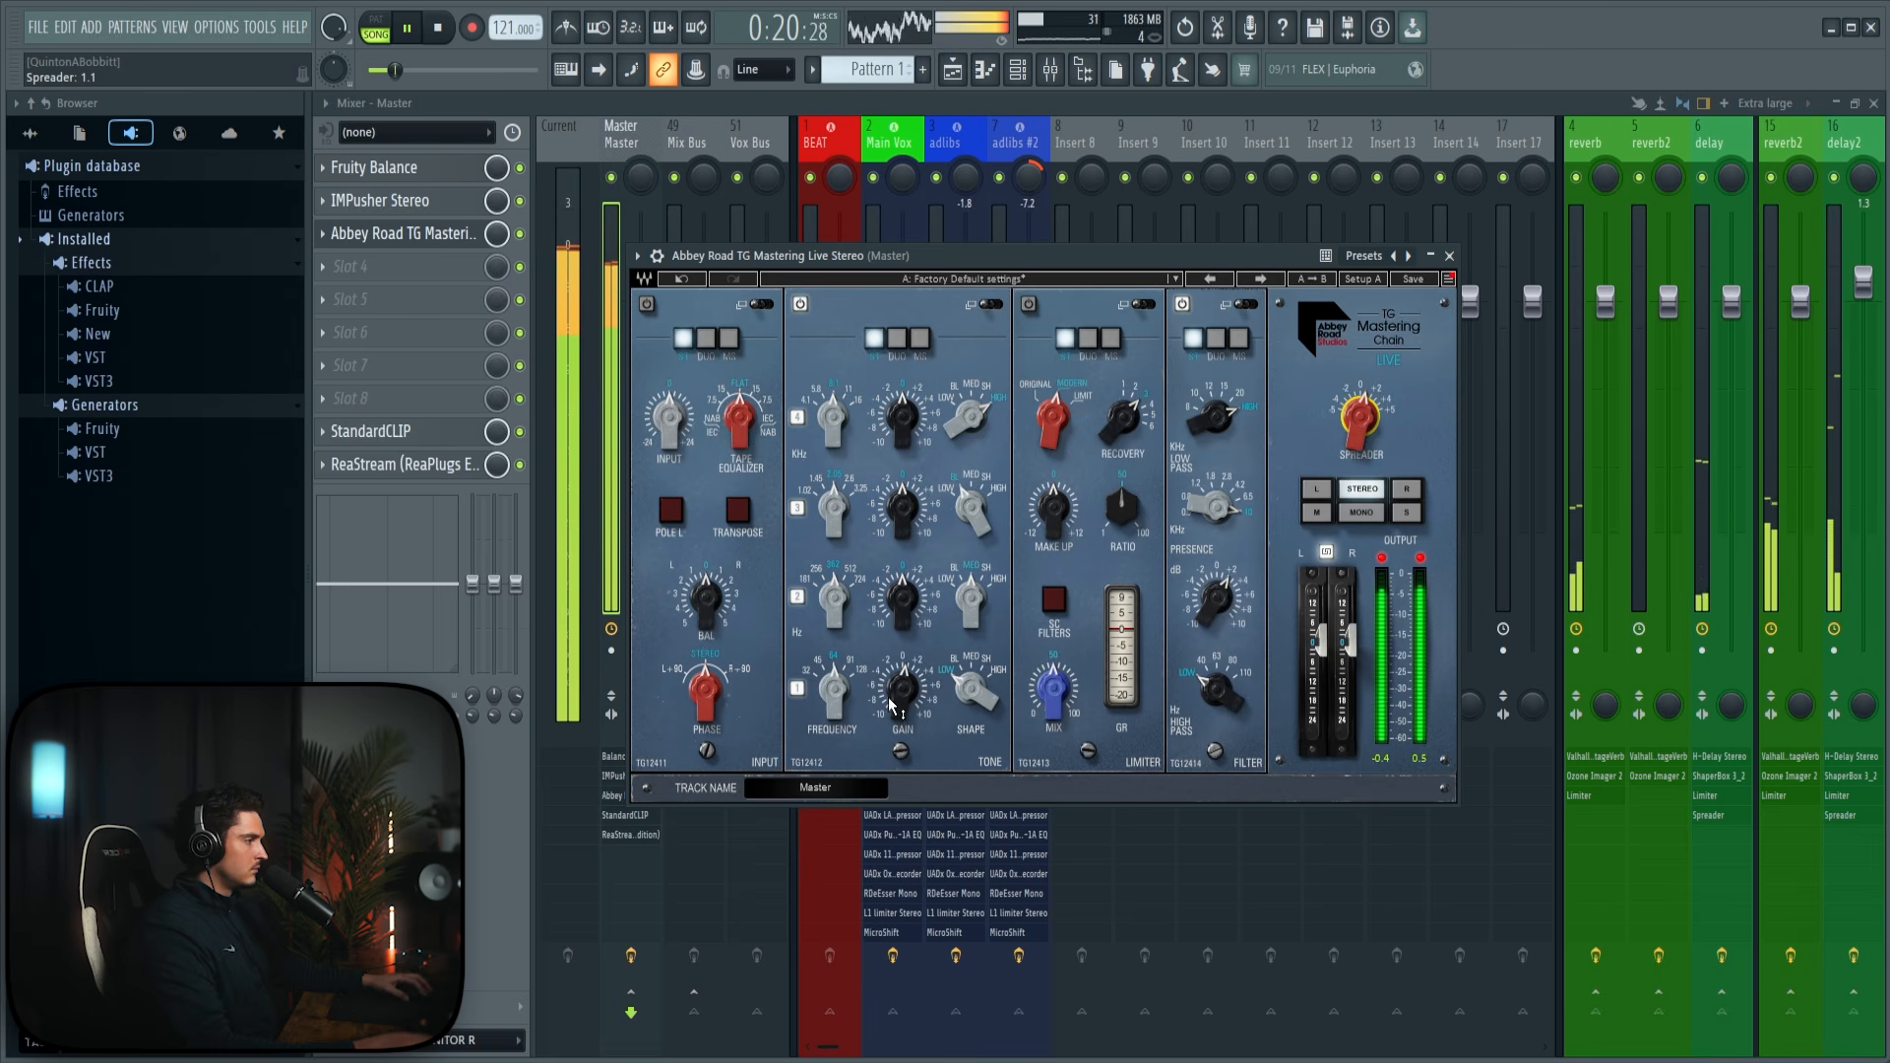
{"action": "left_click", "coordinate": [1449, 257]}
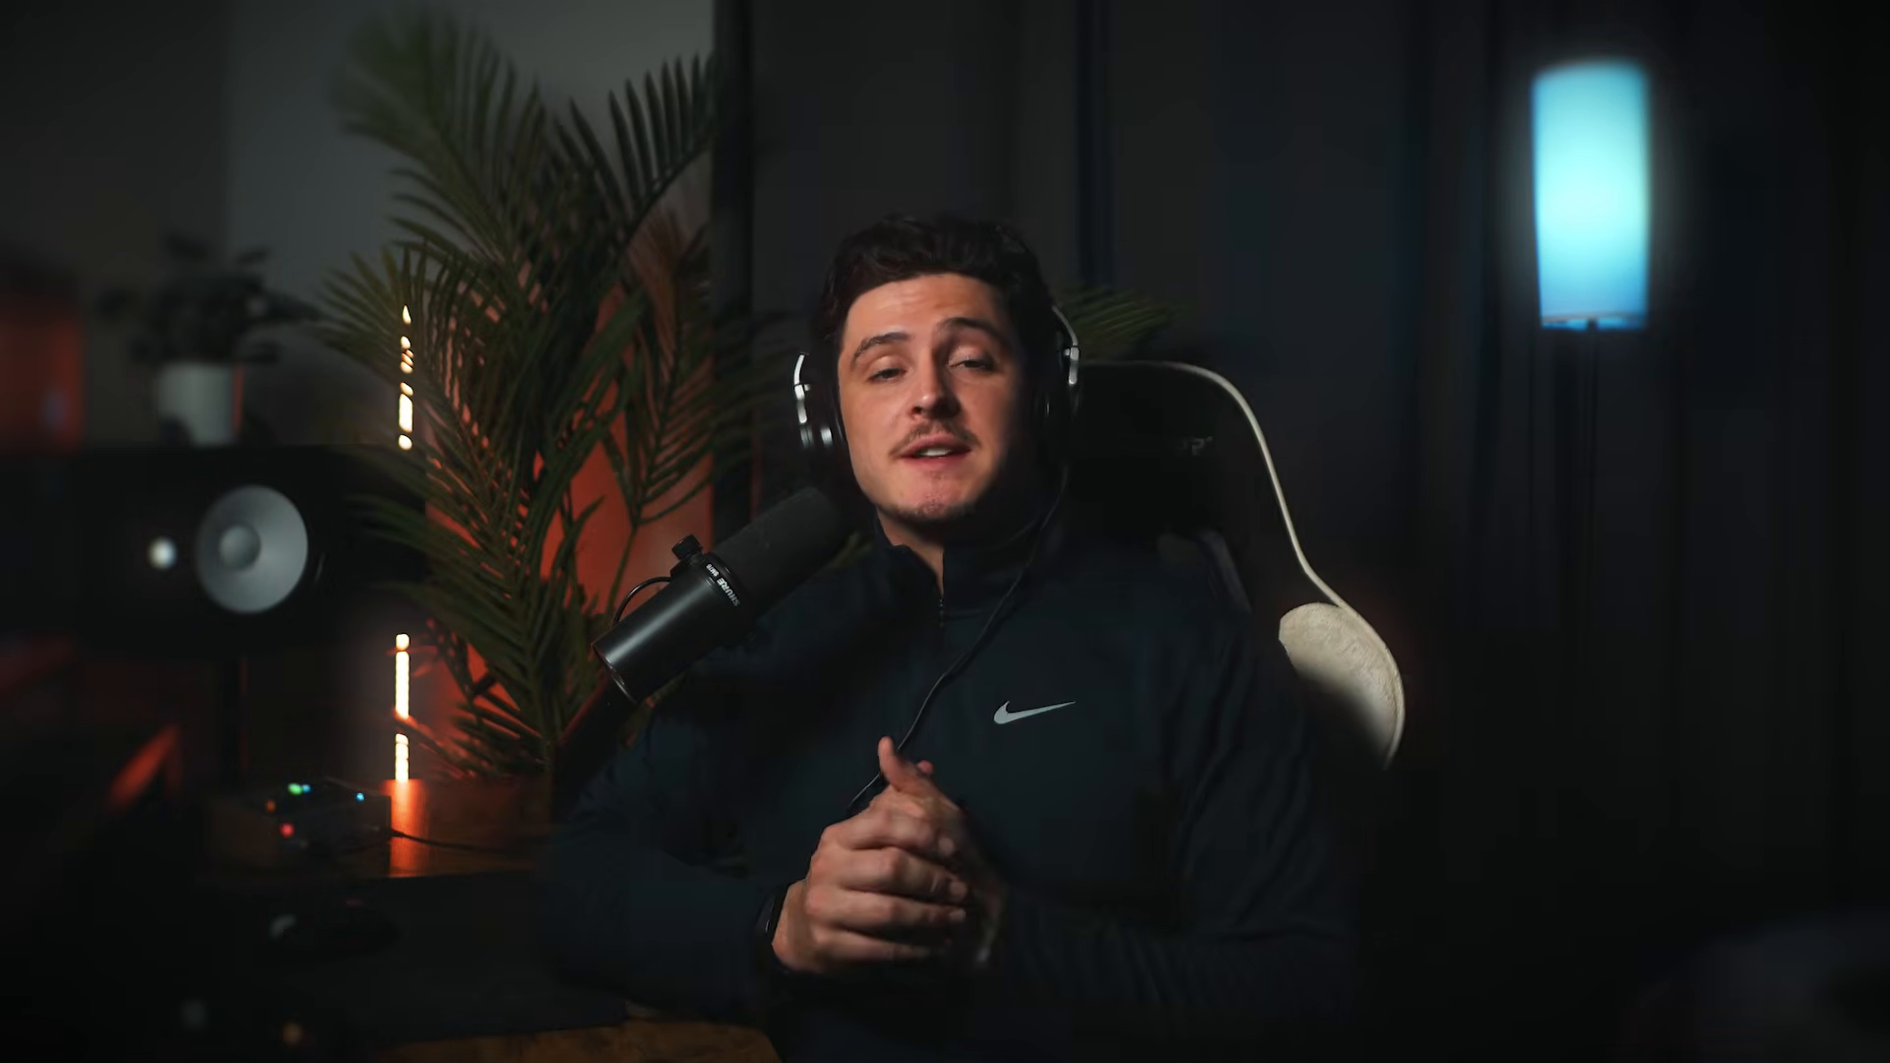